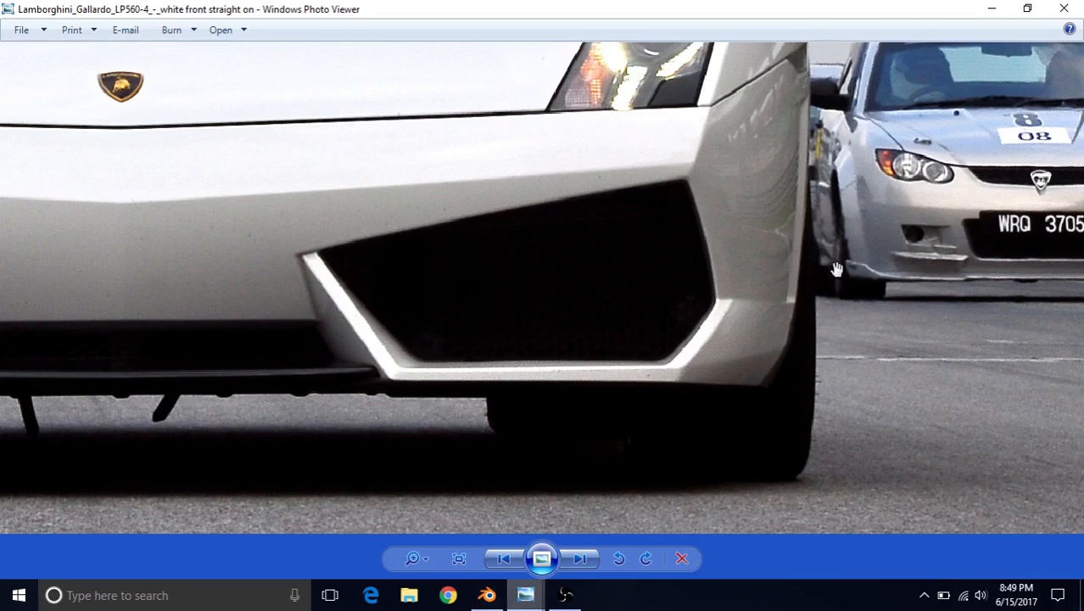
# Switch to Blender and open the car body mesh for editing in a wireframe top view.
pyautogui.click(486, 595)
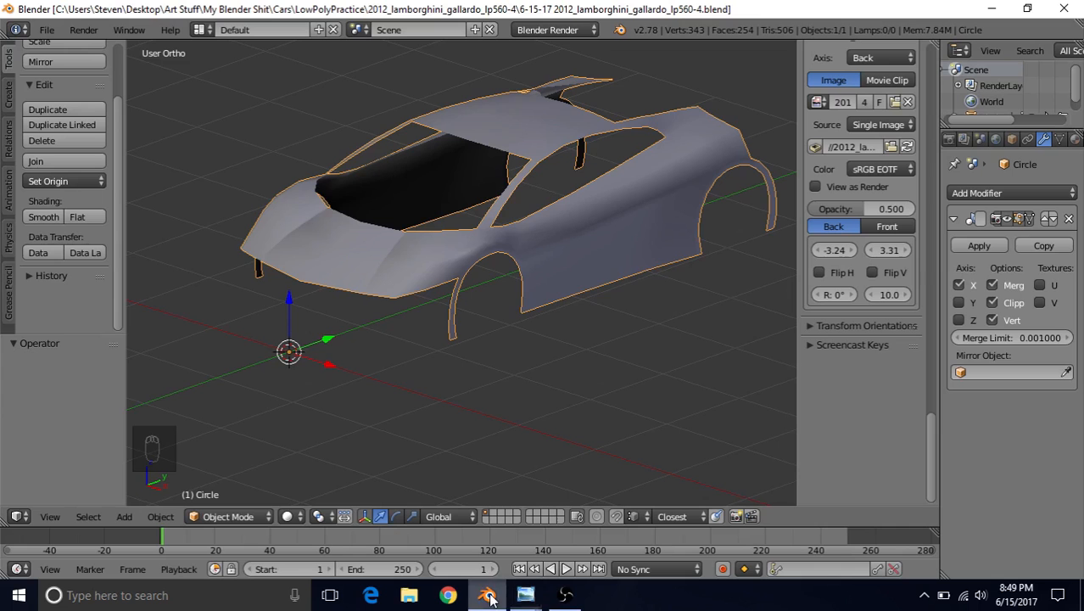
pyautogui.moveTo(533, 282); pyautogui.dragTo(527, 214, button='middle')
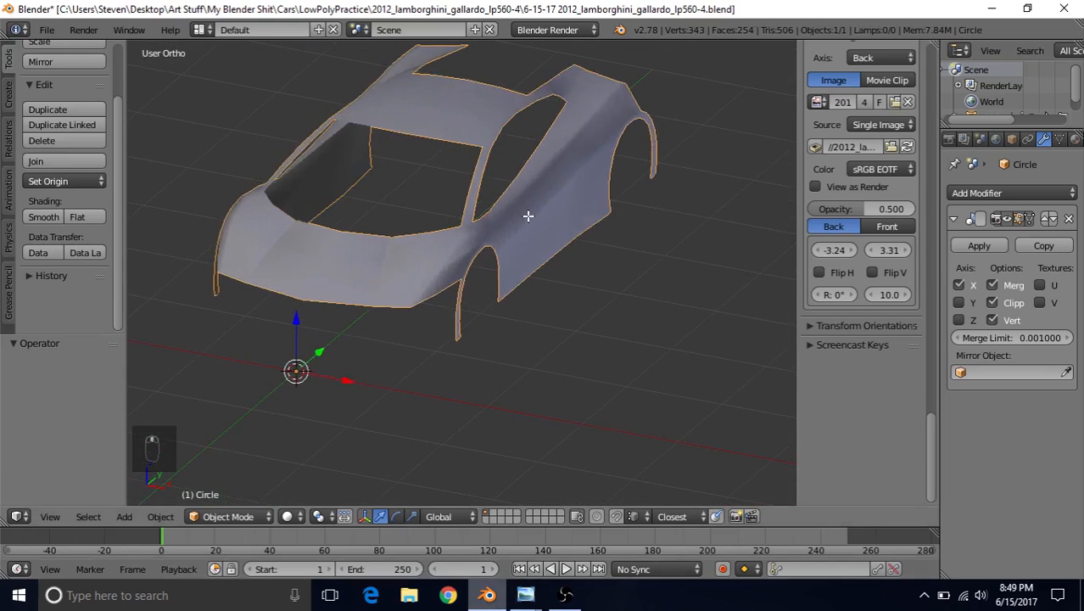
pyautogui.press('Tab')
pyautogui.press('KP_7')
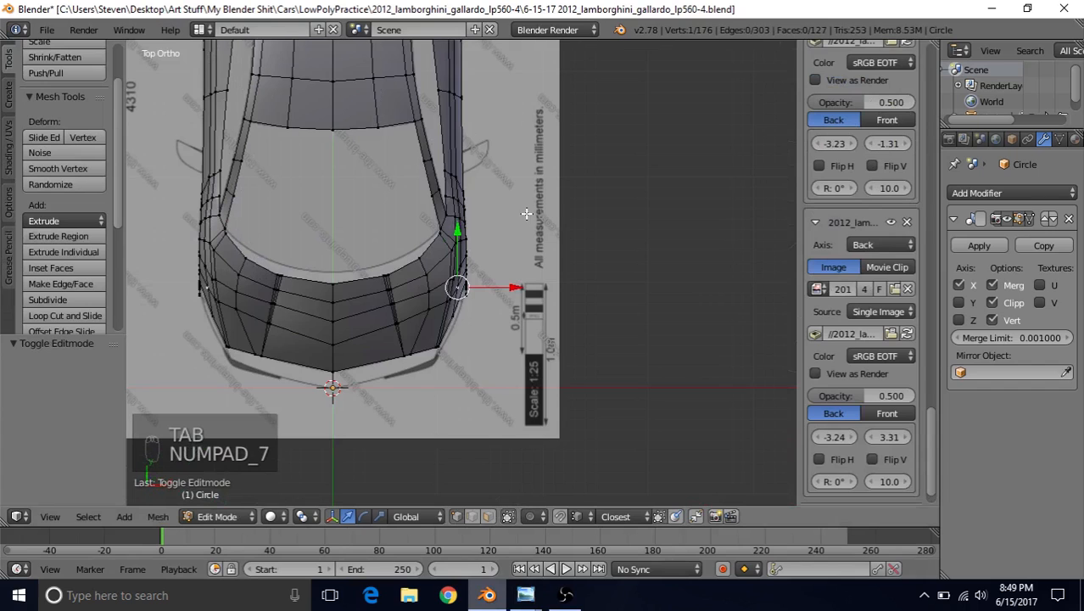
pyautogui.press('z')
# Hide all mesh behind the front hood and fenders, leaving only the car's front end to work on.
pyautogui.keyDown('shift'); pyautogui.moveTo(420, 57); pyautogui.dragTo(549, 254, button='middle'); pyautogui.keyUp('shift')
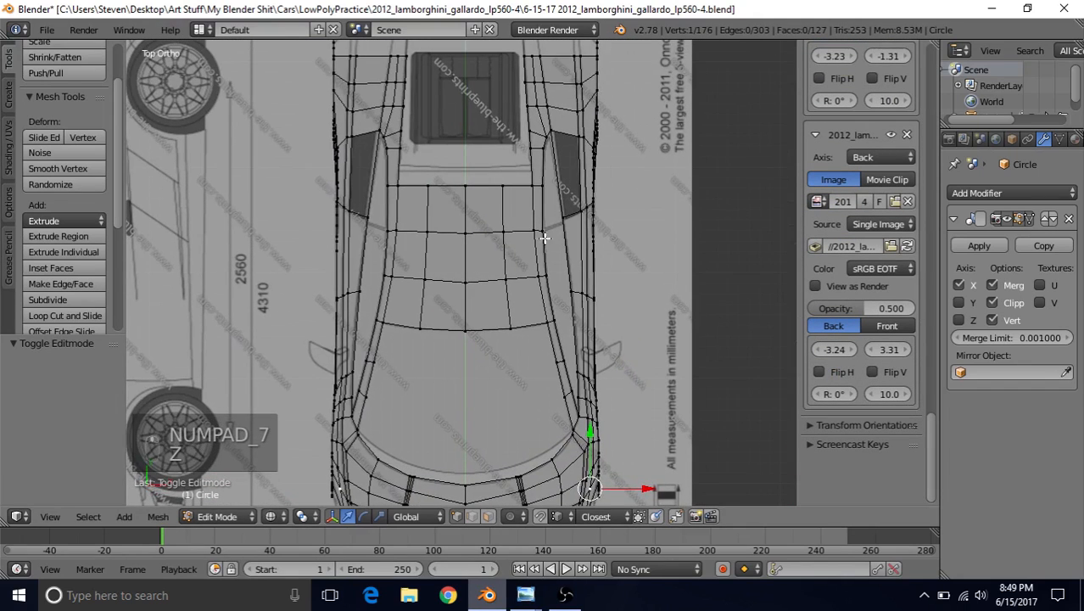
pyautogui.scroll(-2, 548, 253)
pyautogui.rightClick(375, 80)
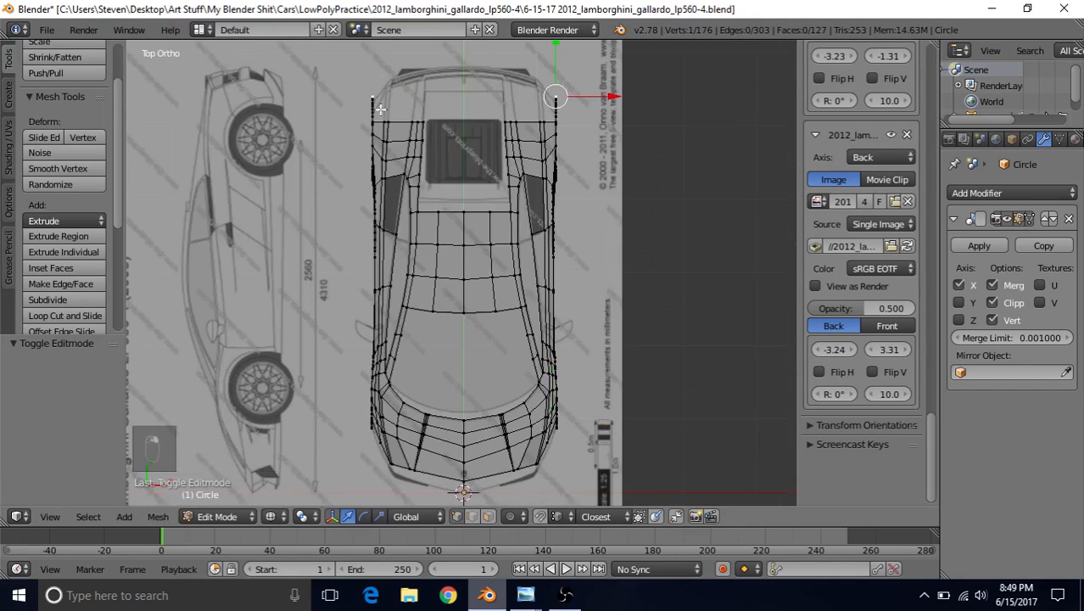
pyautogui.press('b')
pyautogui.moveTo(325, 61); pyautogui.dragTo(619, 381)
pyautogui.keyDown('shift'); pyautogui.moveTo(616, 380); pyautogui.dragTo(594, 251, button='middle'); pyautogui.keyUp('shift')
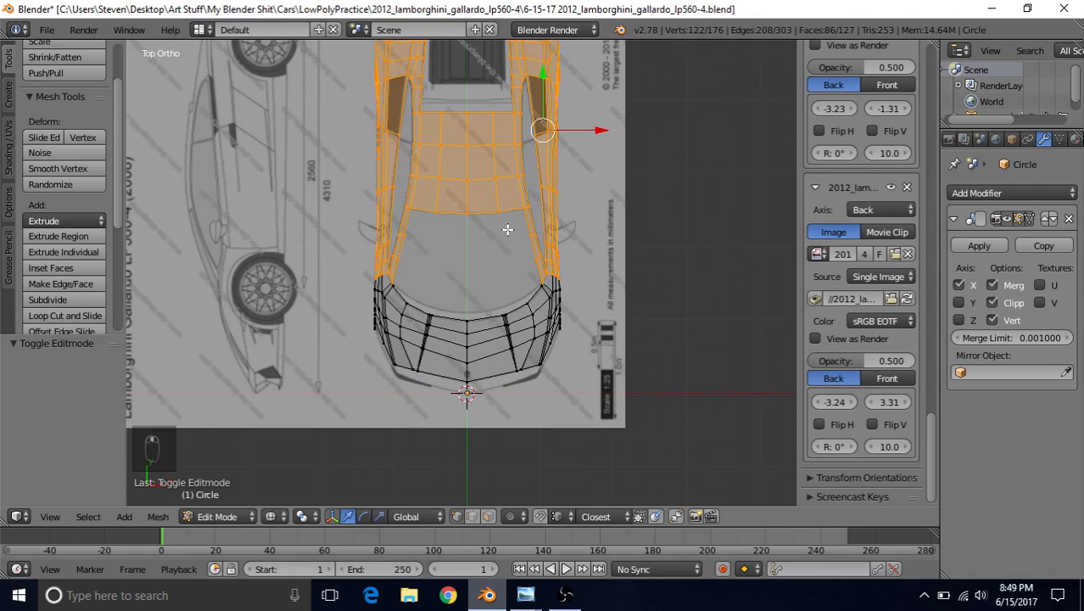
pyautogui.press('h')
# Shift the bottom end vertices of the front wheel-arch strip inward by about 0.114 along X in front view.
pyautogui.moveTo(514, 299); pyautogui.dragTo(532, 311, button='middle')
pyautogui.scroll(2, 536, 358)
pyautogui.rightClick(497, 388)
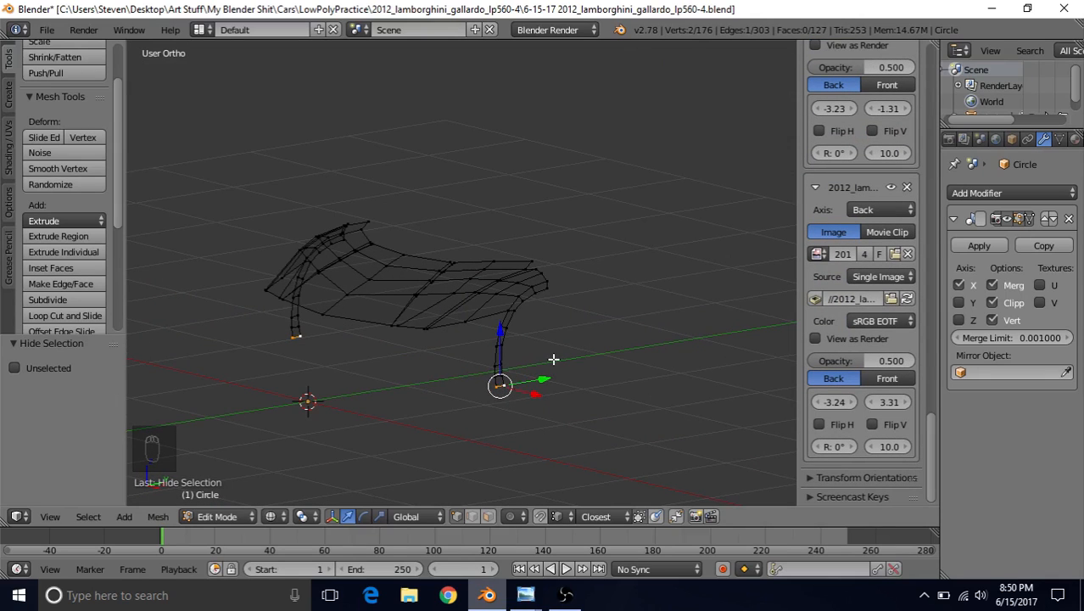
pyautogui.press('KP_1')
pyautogui.scroll(5, 553, 359)
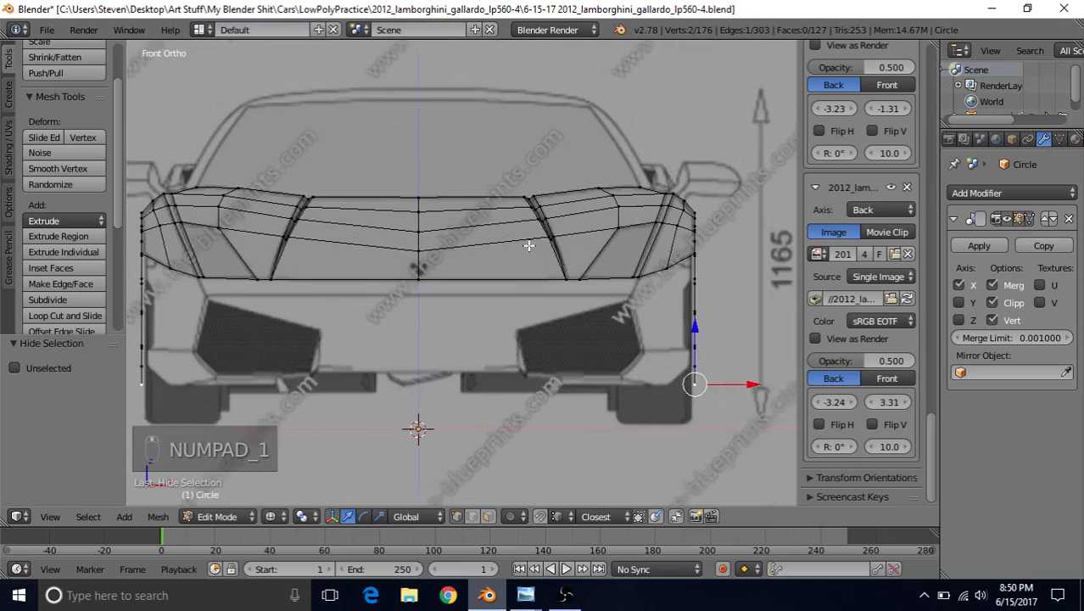
pyautogui.moveTo(571, 374); pyautogui.dragTo(537, 376)
# Shift the vertex pair just above the wheel arch's bottom end inward by about 0.025 along X.
pyautogui.scroll(3, 551, 309)
pyautogui.press('c')
pyautogui.click(564, 326)
pyautogui.rightClick(566, 325)
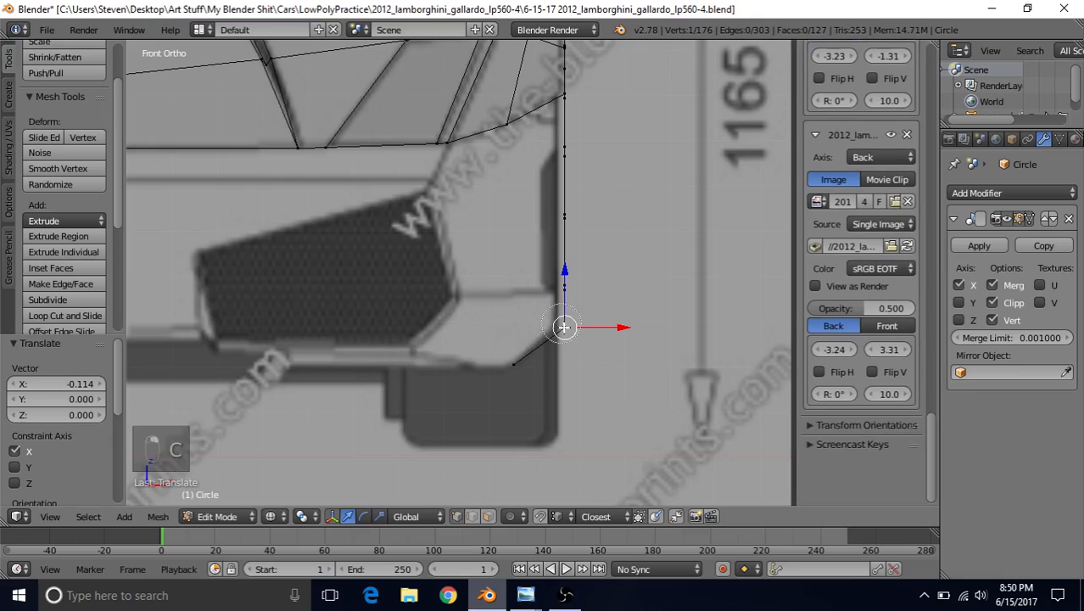
pyautogui.rightClick(572, 329)
pyautogui.press('c')
pyautogui.click(563, 327)
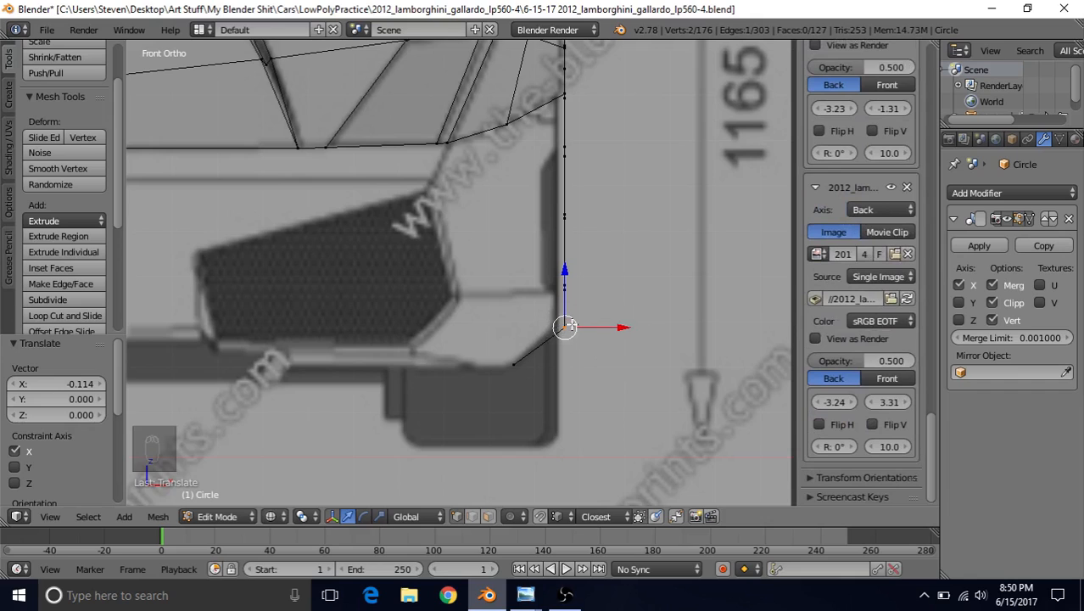
pyautogui.moveTo(635, 327); pyautogui.dragTo(615, 328)
# Shift the vertices along the middle of the front wheel-arch strip inward by about 0.011 along X.
pyautogui.rightClick(565, 146)
pyautogui.keyDown('shift'); pyautogui.moveTo(567, 146); pyautogui.dragTo(578, 181, button='middle'); pyautogui.keyUp('shift')
pyautogui.press('c')
pyautogui.moveTo(571, 146)
pyautogui.mouseDown()
pyautogui.moveTo(554, 230)
pyautogui.moveTo(570, 317)
pyautogui.mouseUp()
pyautogui.rightClick(577, 305)
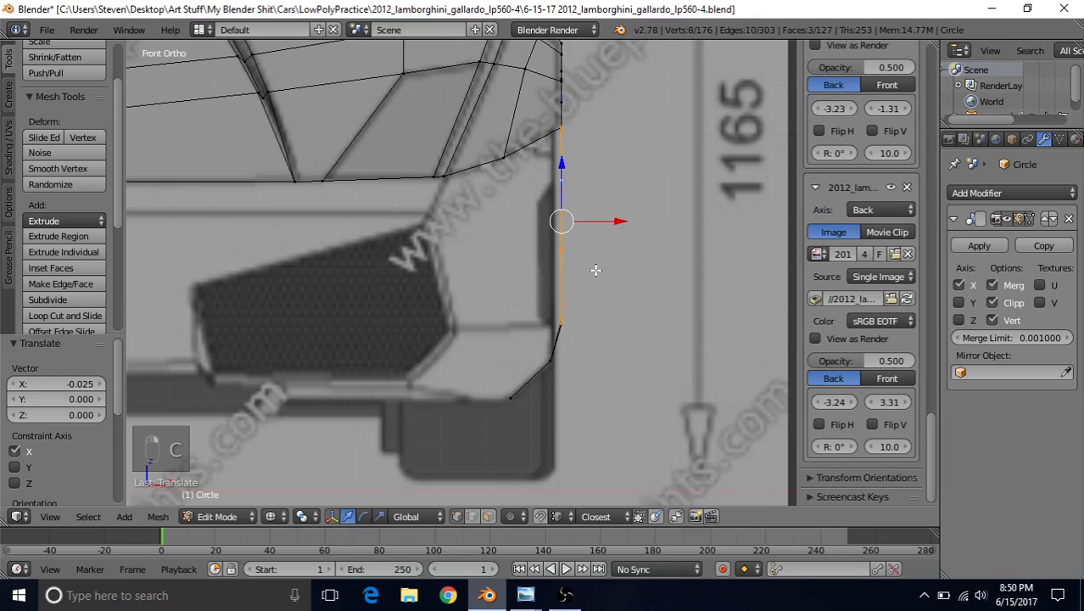
pyautogui.moveTo(625, 219); pyautogui.dragTo(616, 222)
# Examine the upper wheel-arch faces in angled, front and top views against the blueprint, and clear the selection.
pyautogui.keyDown('shift'); pyautogui.moveTo(596, 140); pyautogui.dragTo(572, 300, button='middle'); pyautogui.keyUp('shift')
pyautogui.rightClick(550, 263)
pyautogui.press('c')
pyautogui.moveTo(550, 262)
pyautogui.mouseDown()
pyautogui.moveTo(544, 204)
pyautogui.moveTo(577, 233)
pyautogui.mouseUp()
pyautogui.press('z')
pyautogui.moveTo(561, 273)
pyautogui.mouseDown(button='middle')
pyautogui.moveTo(523, 247)
pyautogui.moveTo(490, 260)
pyautogui.mouseUp(button='middle')
pyautogui.press('z')
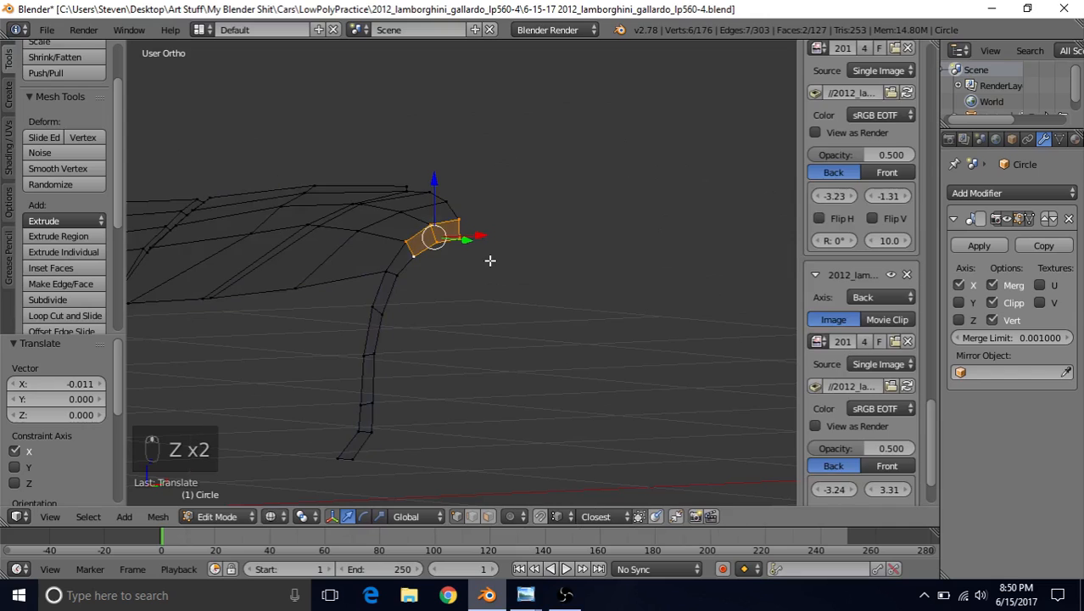
pyautogui.press('z')
pyautogui.press('KP_1')
pyautogui.press('z')
pyautogui.press('KP_7')
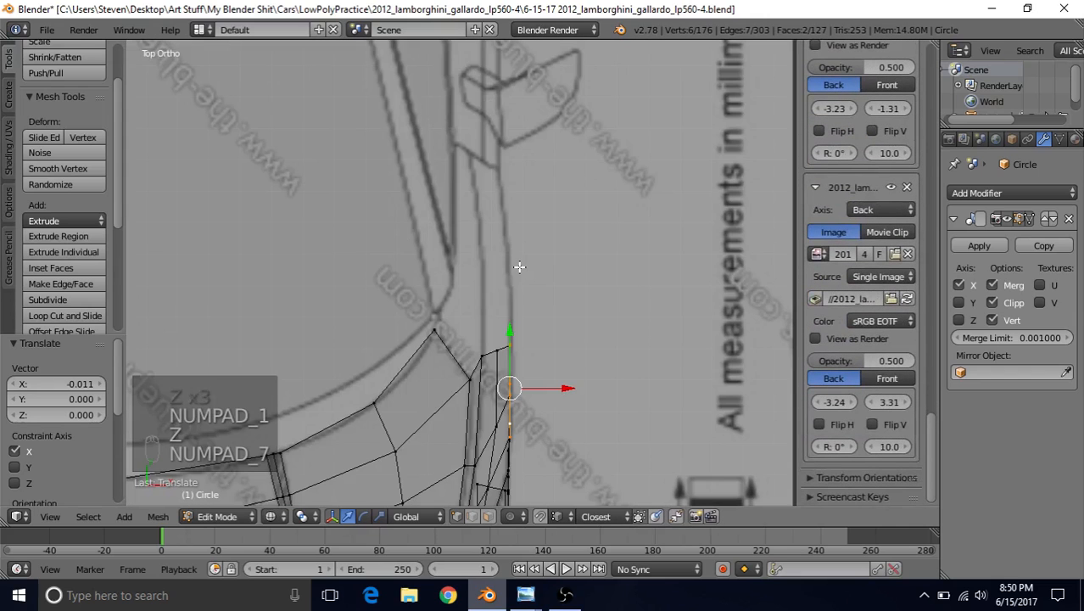
pyautogui.keyDown('shift'); pyautogui.moveTo(525, 334); pyautogui.dragTo(537, 191, button='middle'); pyautogui.keyUp('shift')
pyautogui.scroll(1, 536, 251)
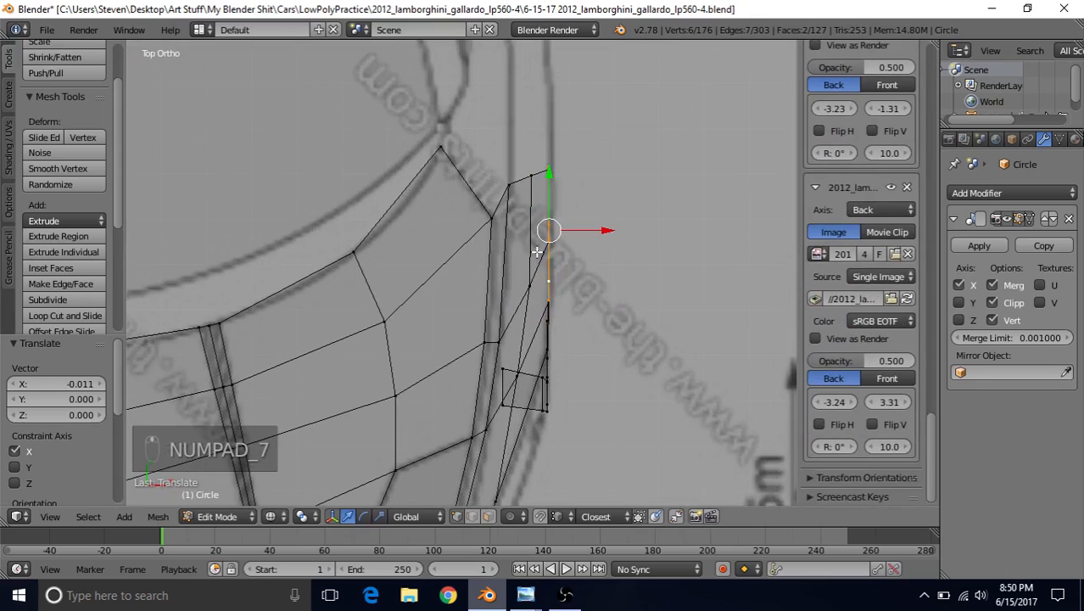
pyautogui.press('a')
# Shift the rearmost upper wheel-arch vertices outward by about 0.005 along X to follow the blueprint's side outline.
pyautogui.scroll(1, 576, 246)
pyautogui.keyDown('shift'); pyautogui.moveTo(575, 247); pyautogui.dragTo(553, 257, button='middle'); pyautogui.keyUp('shift')
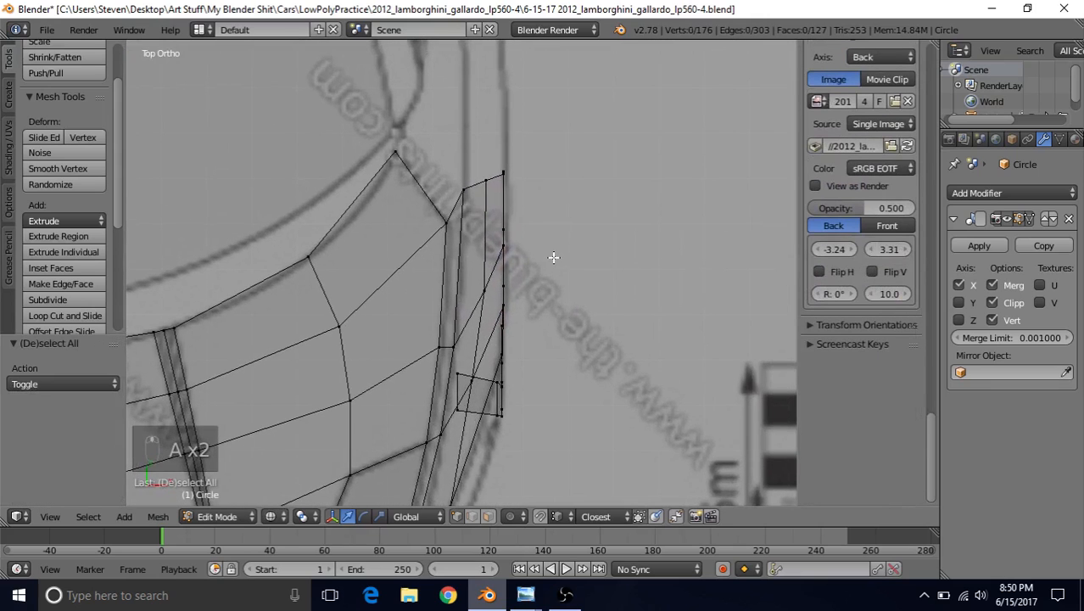
pyautogui.rightClick(504, 174)
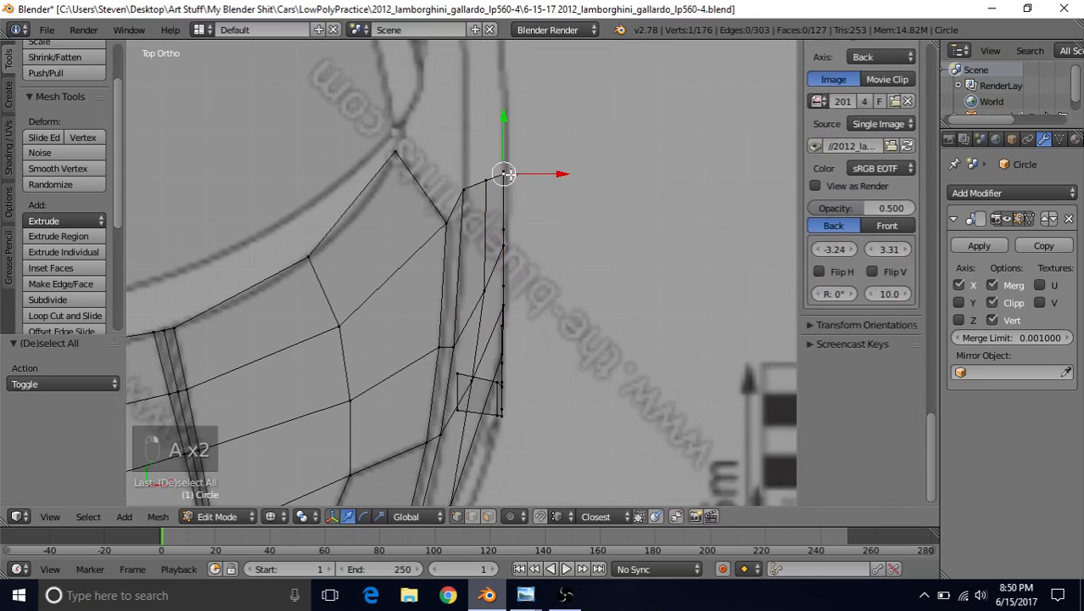
pyautogui.press('g')
pyautogui.press('x')
pyautogui.click(554, 176)
# Shift the next two vertex pairs toward the front of the wheel arch outward by about 0.004 along X each.
pyautogui.rightClick(504, 240)
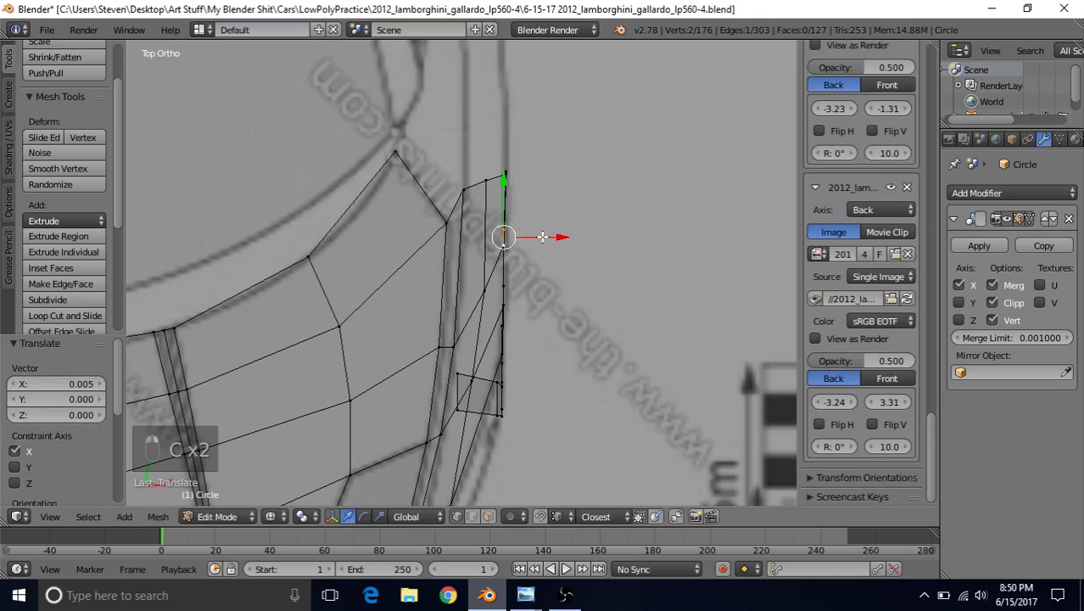
pyautogui.press('g')
pyautogui.press('x')
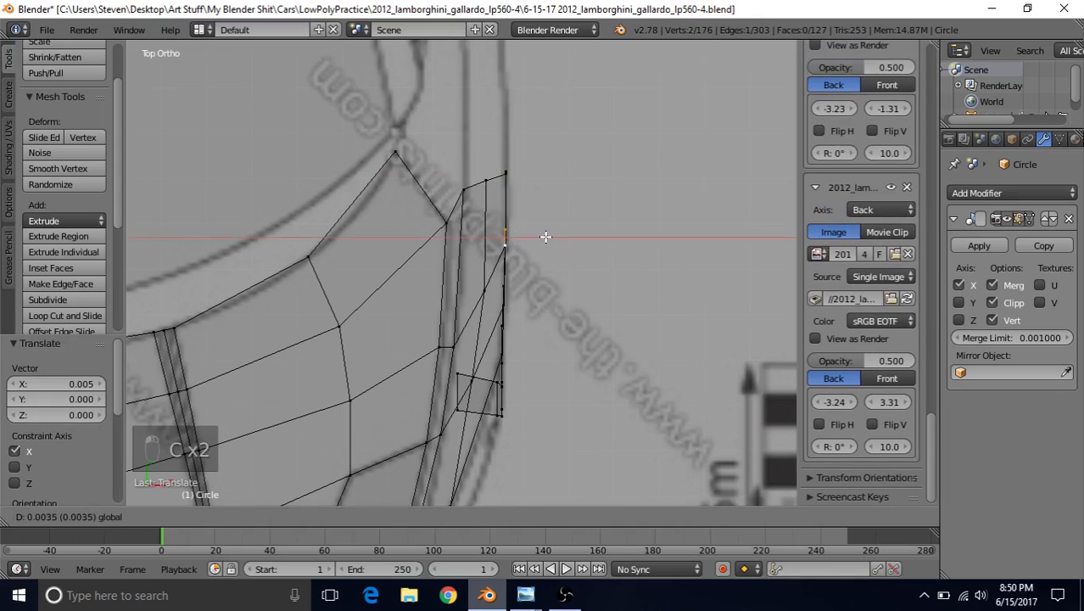
pyautogui.click(545, 237)
pyautogui.rightClick(504, 293)
pyautogui.press('g')
pyautogui.press('x')
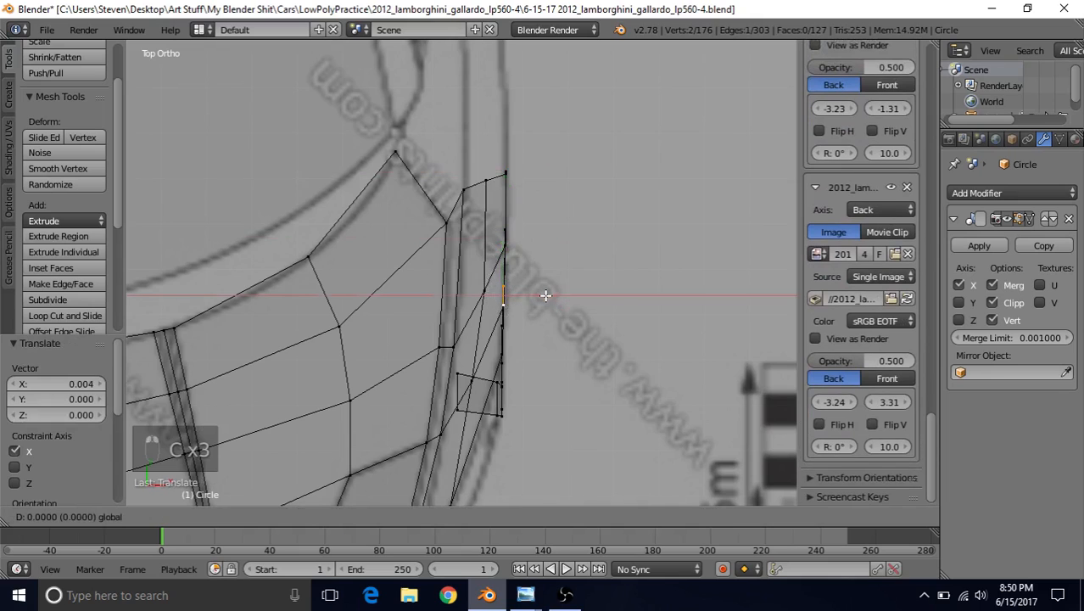
pyautogui.click(546, 297)
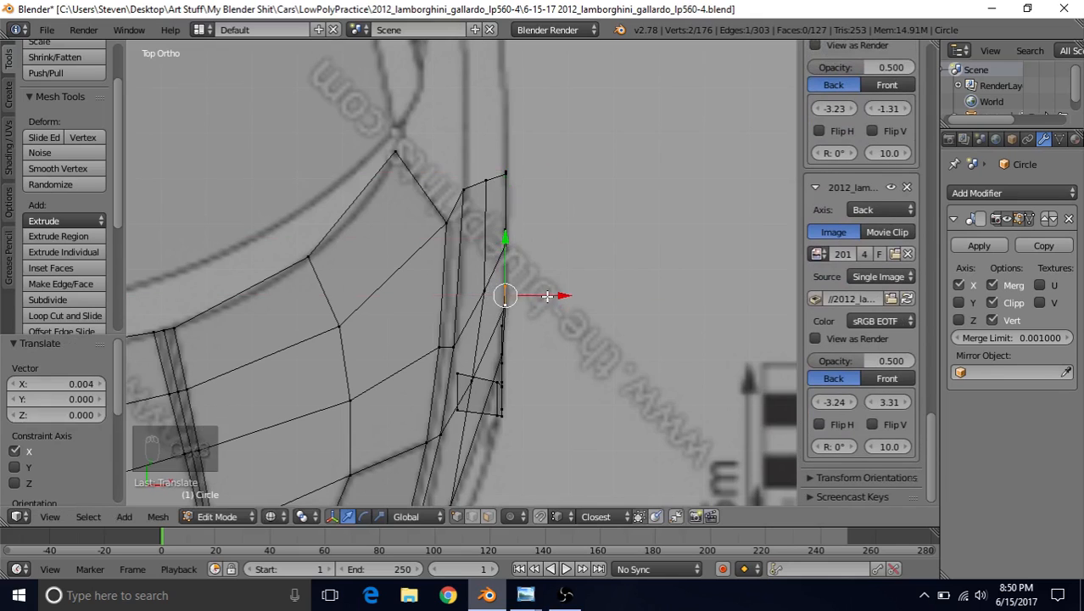
# Check the wheel-arch vertex pairs from top to bottom against the side blueprint, and clear the selection.
pyautogui.press('KP_3')
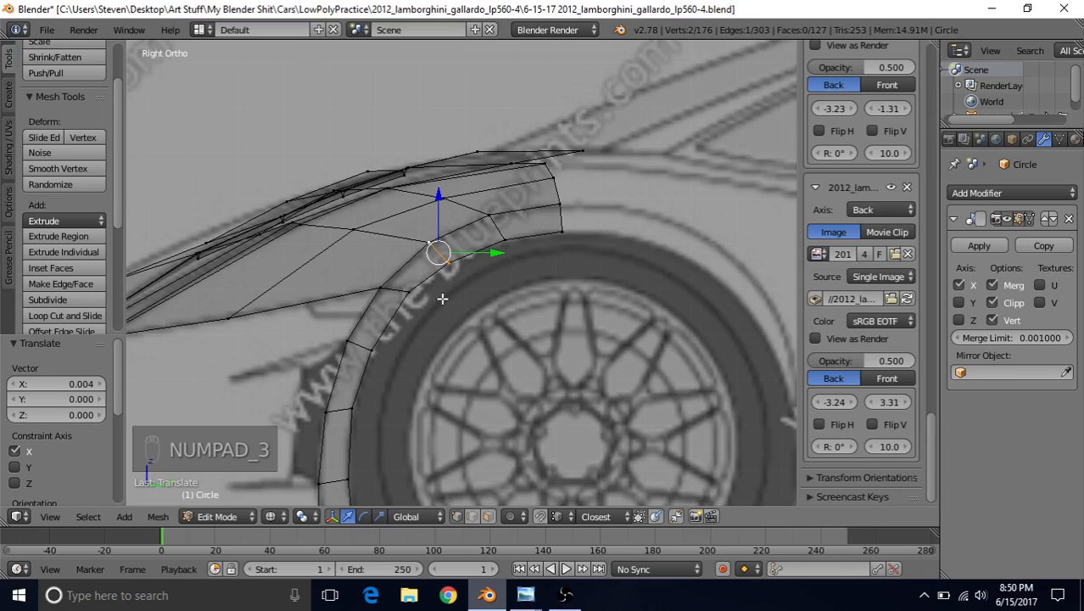
pyautogui.keyDown('shift'); pyautogui.moveTo(442, 300); pyautogui.dragTo(465, 238, button='middle'); pyautogui.keyUp('shift')
pyautogui.keyDown('shift'); pyautogui.moveTo(533, 203); pyautogui.dragTo(455, 229, button='middle'); pyautogui.keyUp('shift')
pyautogui.rightClick(455, 186)
pyautogui.keyDown('shift'); pyautogui.rightClick(459, 209); pyautogui.keyUp('shift')
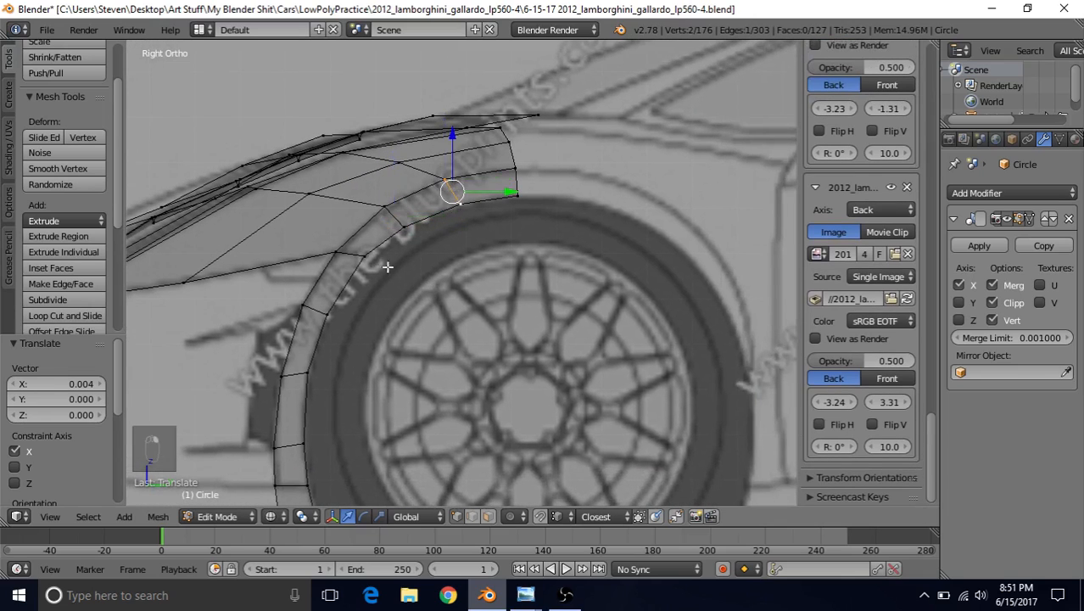
pyautogui.keyDown('shift'); pyautogui.moveTo(393, 284); pyautogui.dragTo(464, 239, button='middle'); pyautogui.keyUp('shift')
pyautogui.rightClick(409, 206)
pyautogui.keyDown('shift'); pyautogui.rightClick(435, 222); pyautogui.keyUp('shift')
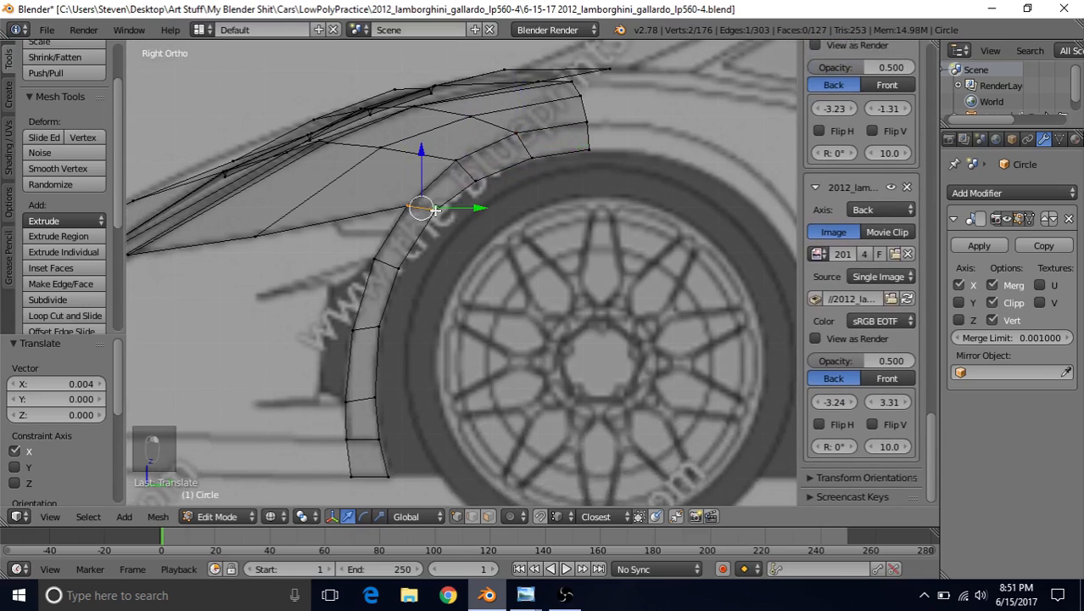
pyautogui.keyDown('shift'); pyautogui.moveTo(423, 285); pyautogui.dragTo(489, 202, button='middle'); pyautogui.keyUp('shift')
pyautogui.rightClick(437, 312)
pyautogui.keyDown('shift'); pyautogui.rightClick(404, 315); pyautogui.keyUp('shift')
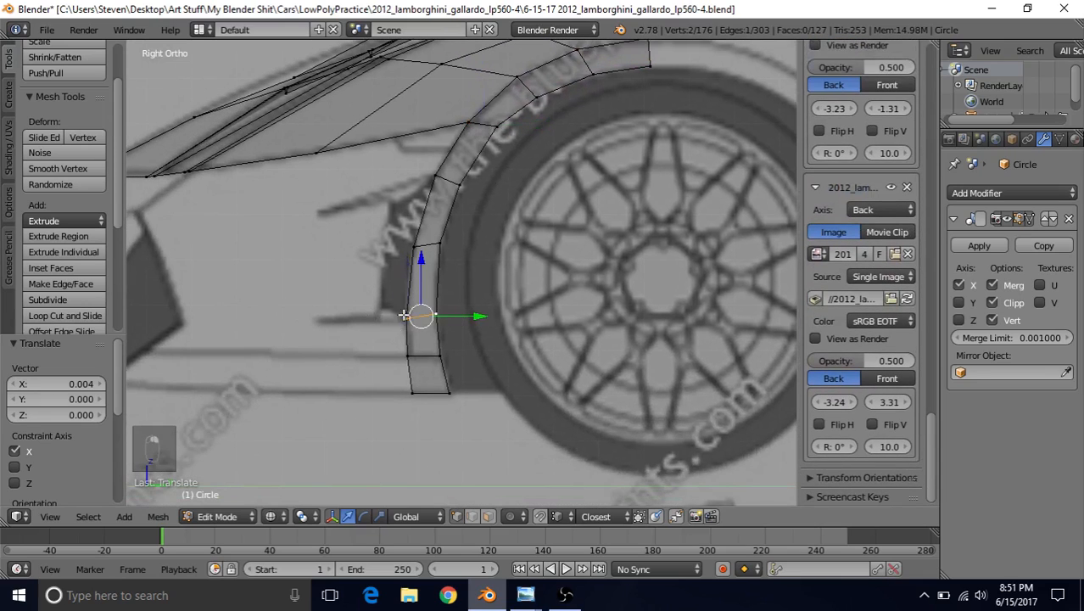
pyautogui.keyDown('shift'); pyautogui.moveTo(453, 303); pyautogui.dragTo(491, 242, button='middle'); pyautogui.keyUp('shift')
pyautogui.rightClick(455, 314)
pyautogui.keyDown('shift'); pyautogui.rightClick(490, 312); pyautogui.keyUp('shift')
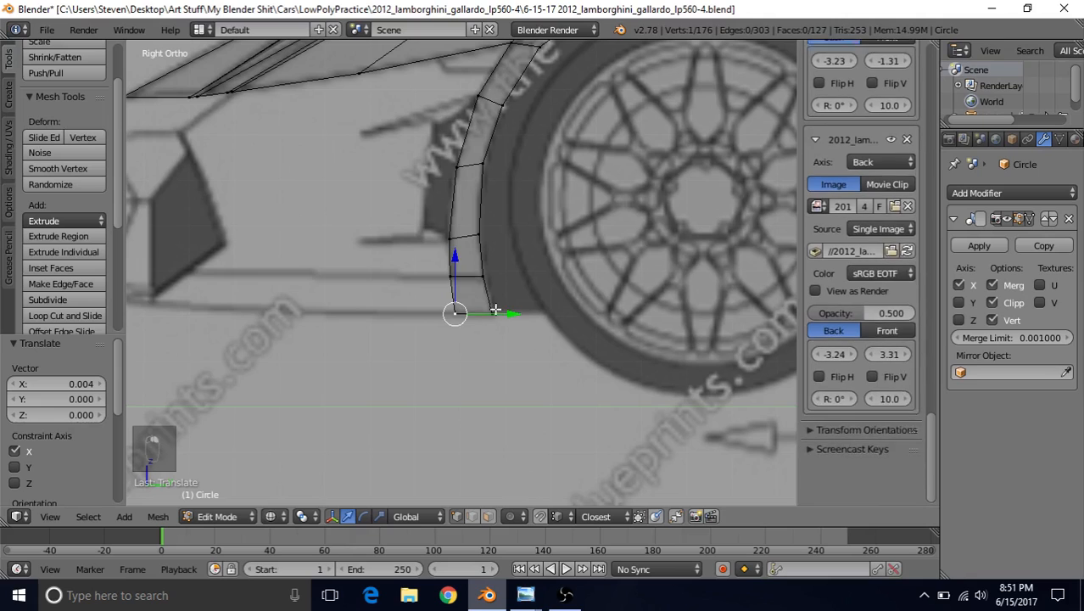
pyautogui.scroll(-2, 478, 254)
pyautogui.keyDown('shift'); pyautogui.moveTo(527, 199); pyautogui.dragTo(481, 369, button='middle'); pyautogui.keyUp('shift')
pyautogui.moveTo(497, 268); pyautogui.dragTo(484, 235, button='middle')
pyautogui.scroll(-4, 515, 244)
pyautogui.press('a')
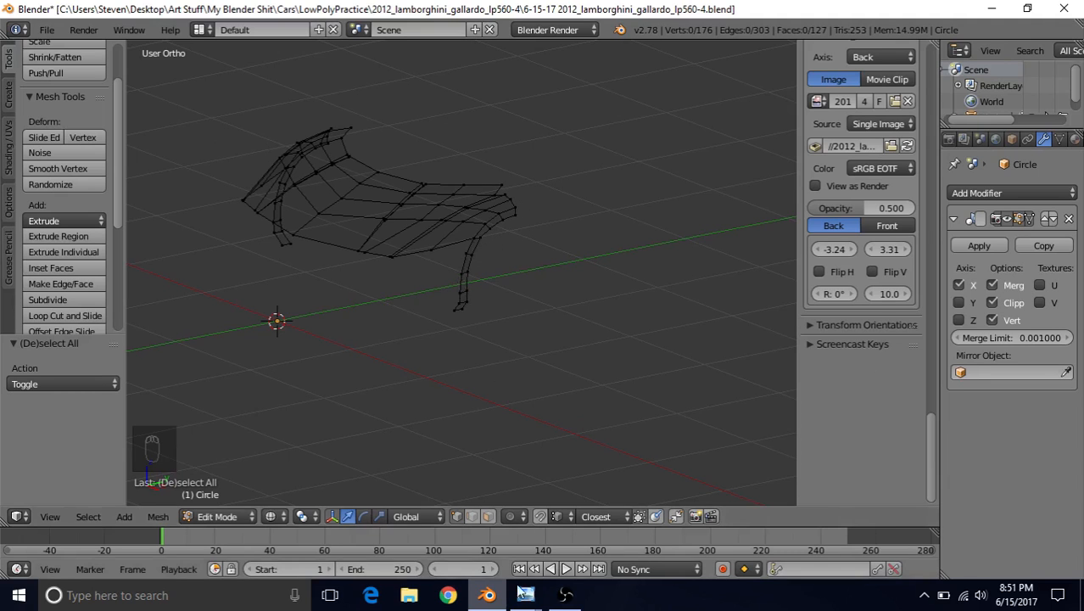
# Examine the front bumper, side vent and wheel arch in the Lamborghini side photo in Windows Photo Viewer.
pyautogui.moveTo(515, 598)
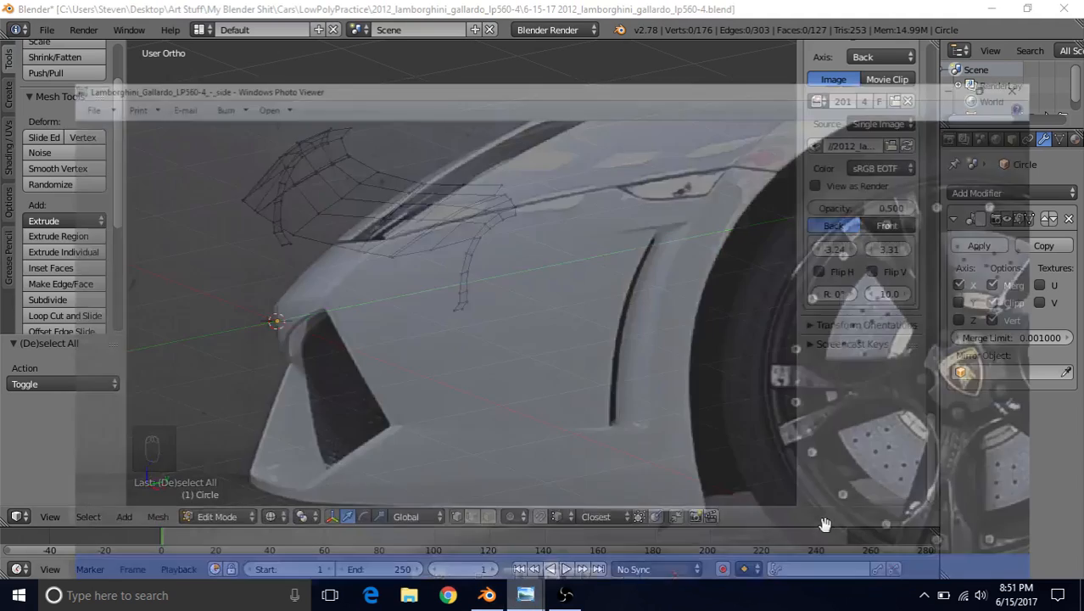
pyautogui.click(823, 523)
pyautogui.scroll(-6, 424, 298)
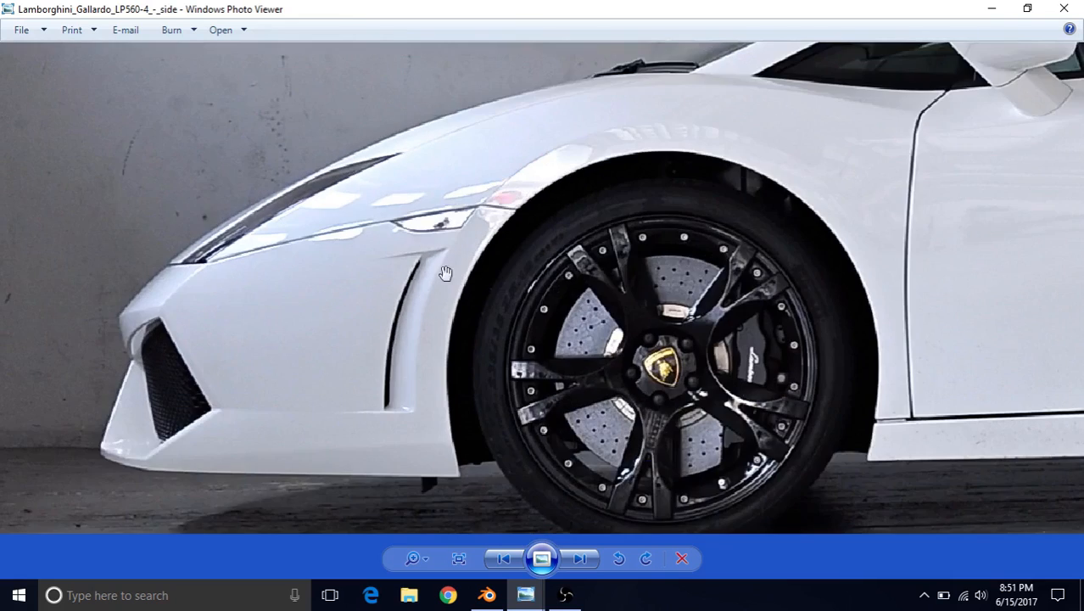
pyautogui.moveTo(534, 335); pyautogui.dragTo(541, 391)
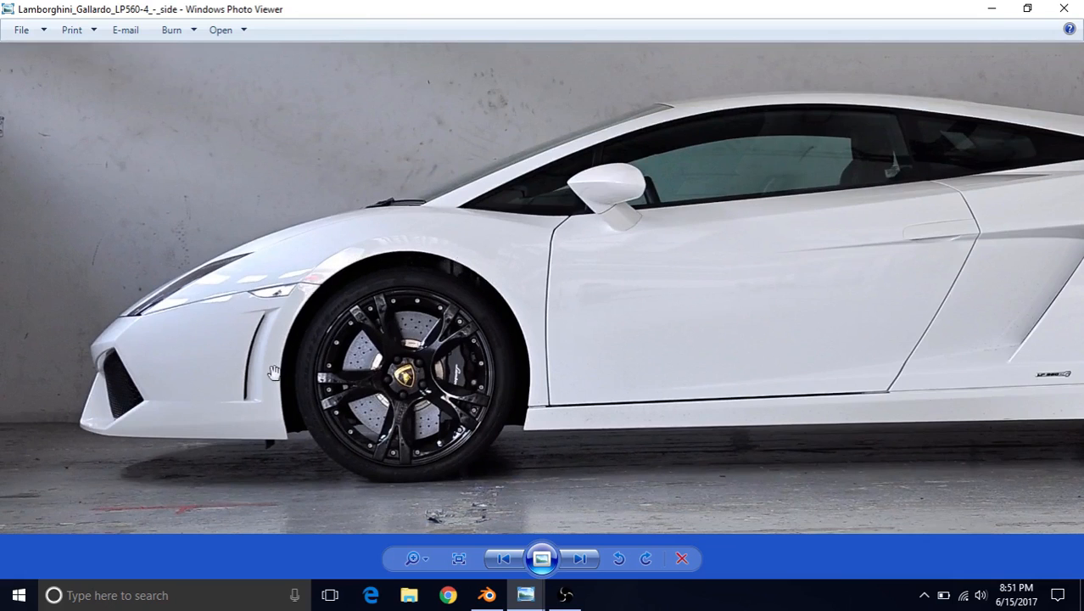
pyautogui.moveTo(346, 387); pyautogui.dragTo(515, 375)
pyautogui.scroll(3, 361, 378)
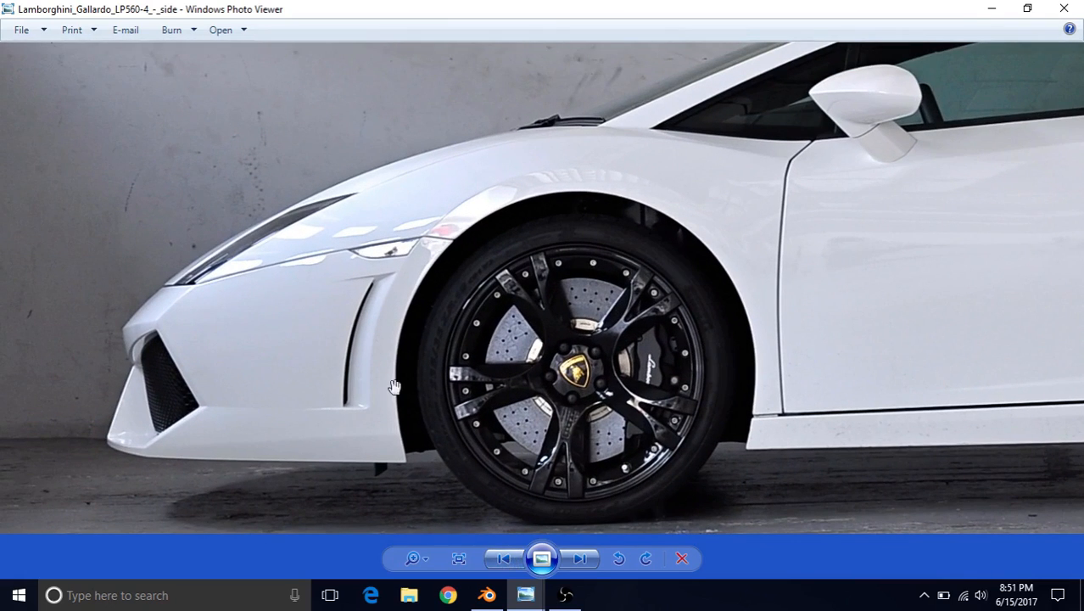
pyautogui.moveTo(392, 347); pyautogui.dragTo(401, 337)
# Switch to Blender, reveal all hidden parts of the car mesh and clear the selection.
pyautogui.click(487, 595)
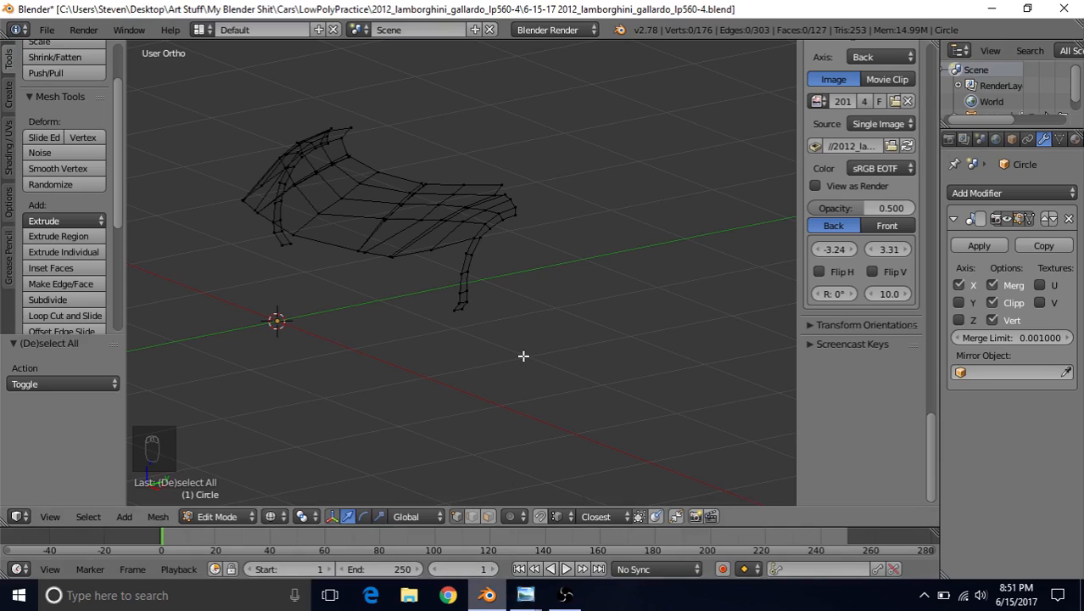
pyautogui.hotkey('alt', 'h')
pyautogui.moveTo(518, 276)
pyautogui.mouseDown(button='middle')
pyautogui.moveTo(518, 250)
pyautogui.moveTo(514, 274)
pyautogui.mouseUp(button='middle')
pyautogui.press('a')
pyautogui.scroll(-1, 514, 274)
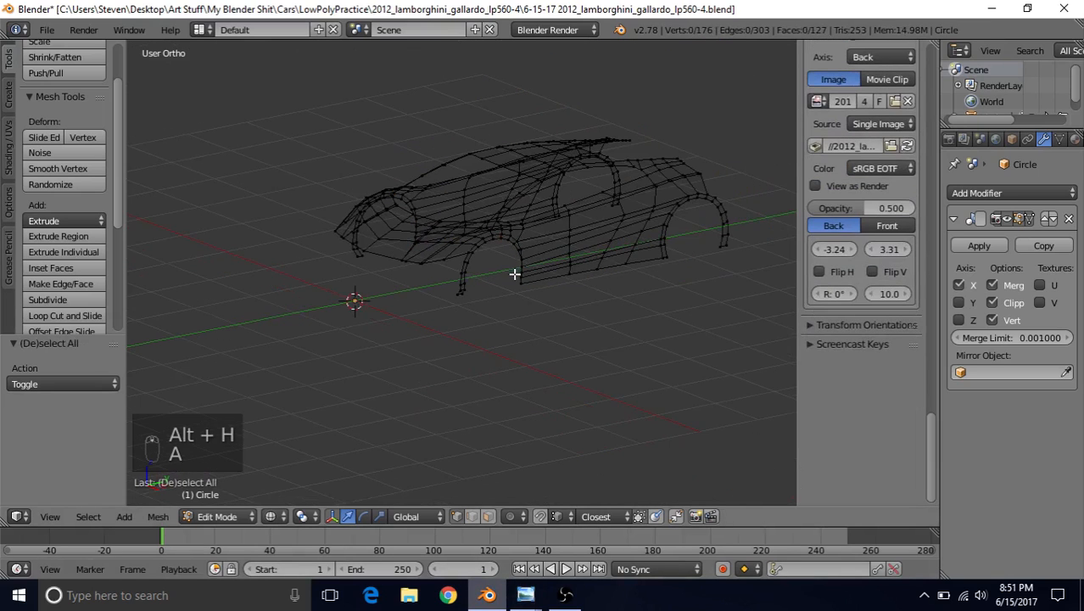
# Return the car body to Object Mode and display it with solid shading.
pyautogui.moveTo(491, 193); pyautogui.dragTo(543, 229, button='middle')
pyautogui.press('a')
pyautogui.press('a')
pyautogui.press('Tab')
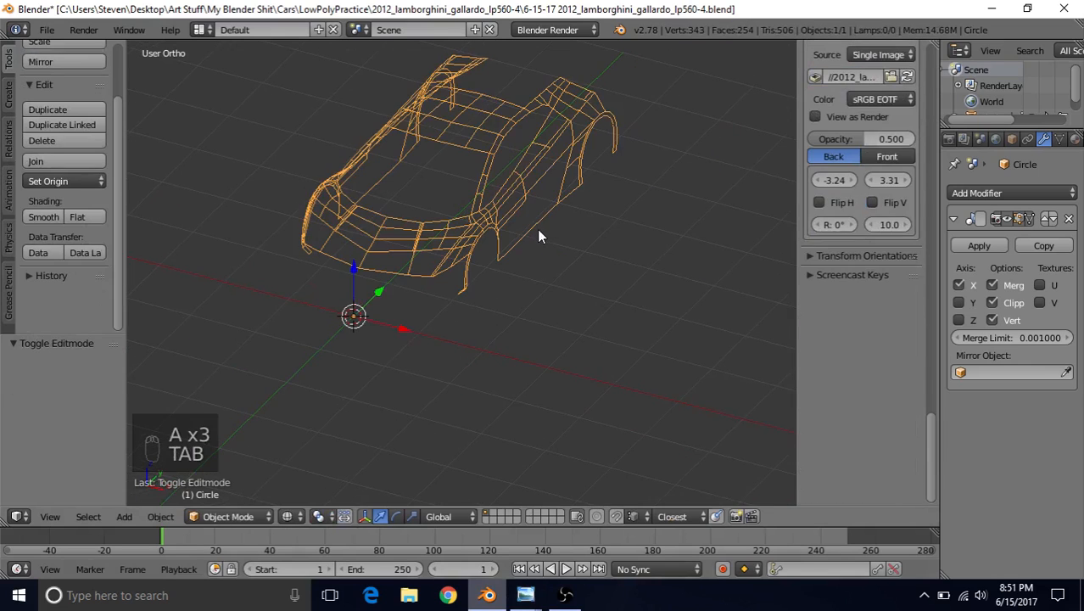
pyautogui.press('z')
pyautogui.scroll(3, 485, 248)
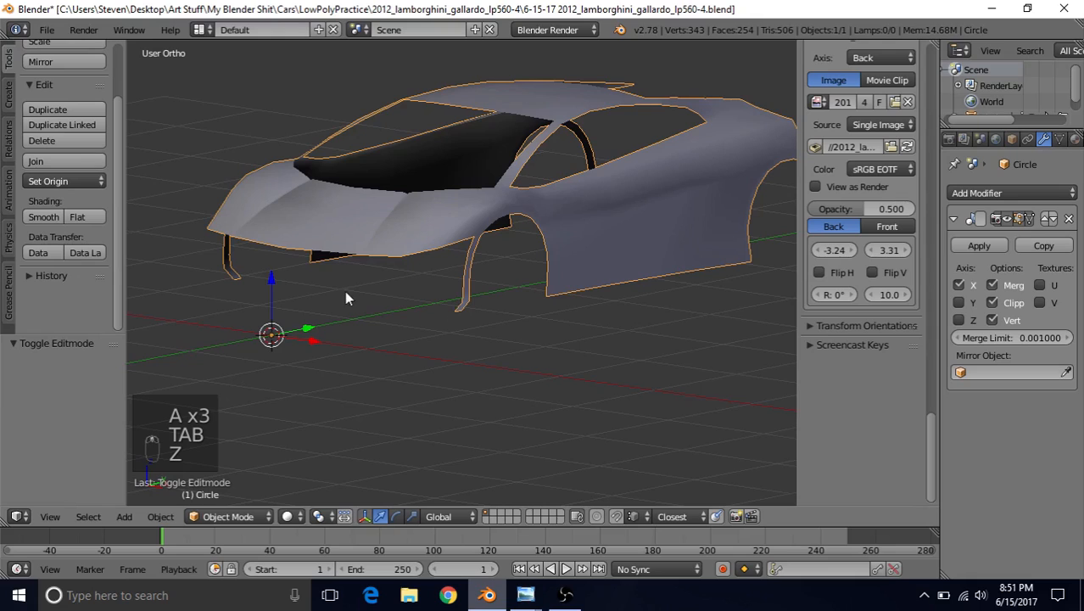
# Examine the bumper's air intake and lower lip in the straight-on front, side and front crease photos in Windows Photo Viewer.
pyautogui.moveTo(526, 604)
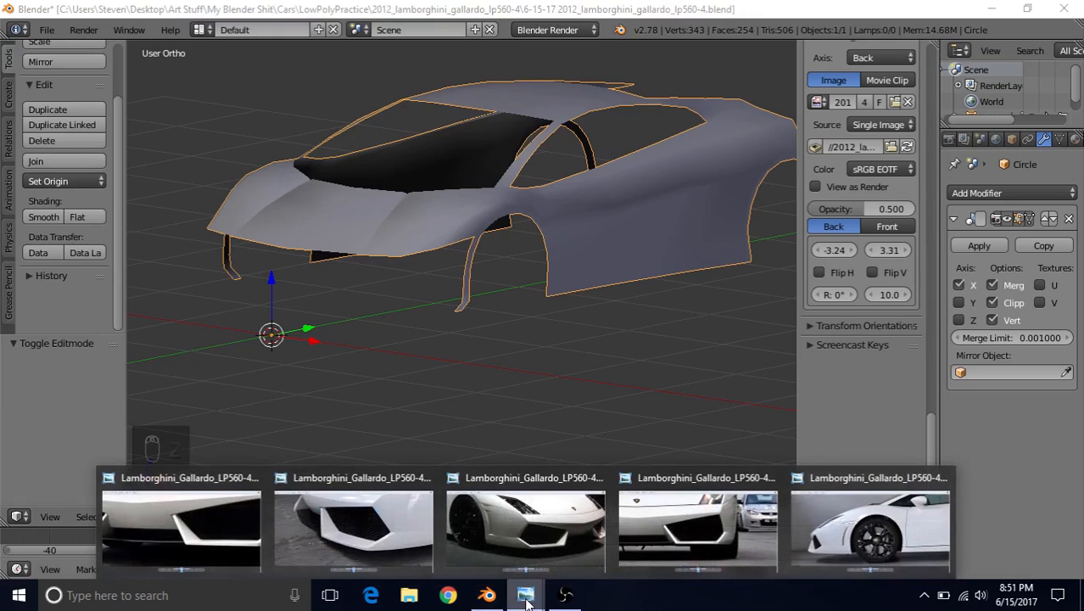
pyautogui.click(672, 515)
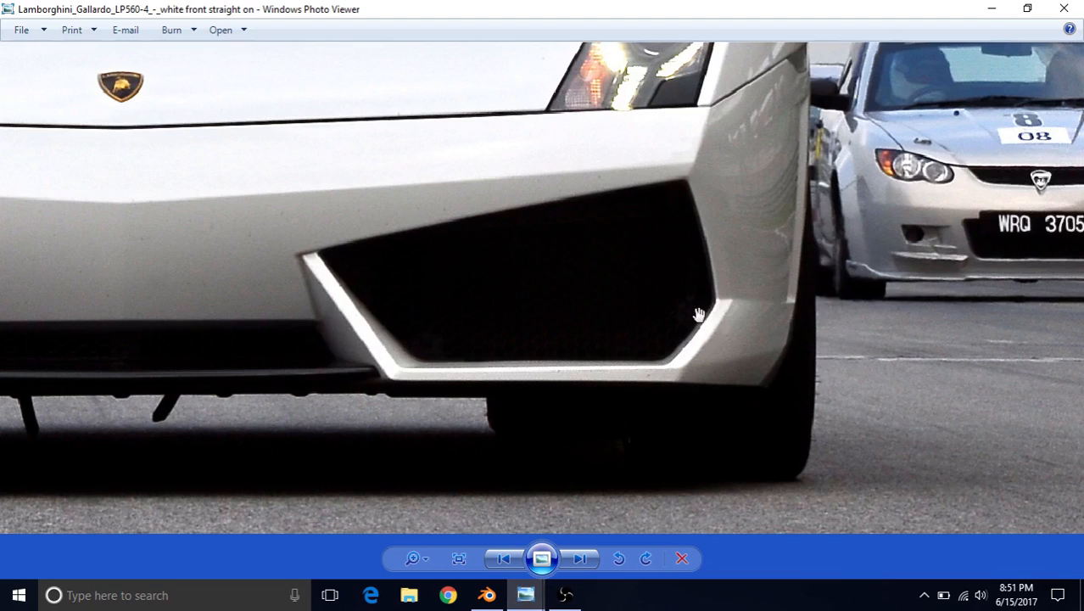
pyautogui.moveTo(524, 593)
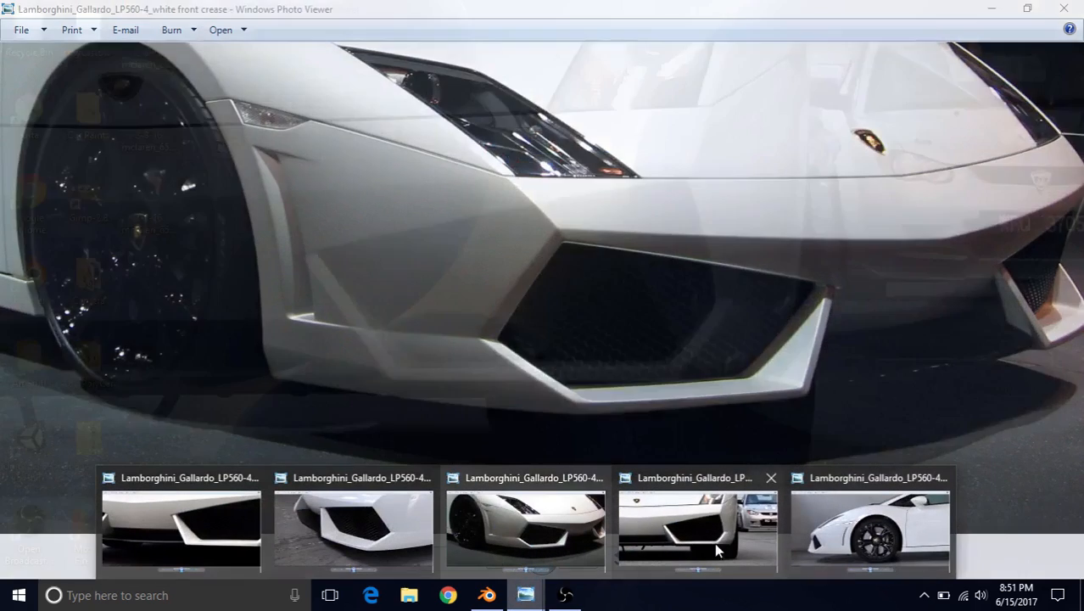
pyautogui.click(840, 542)
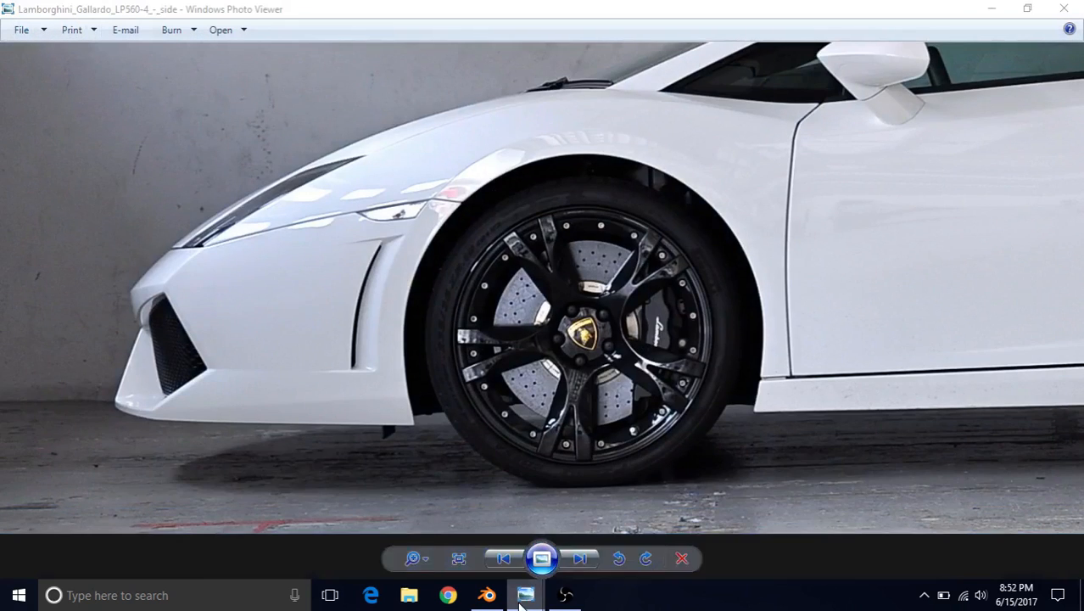
pyautogui.moveTo(525, 594)
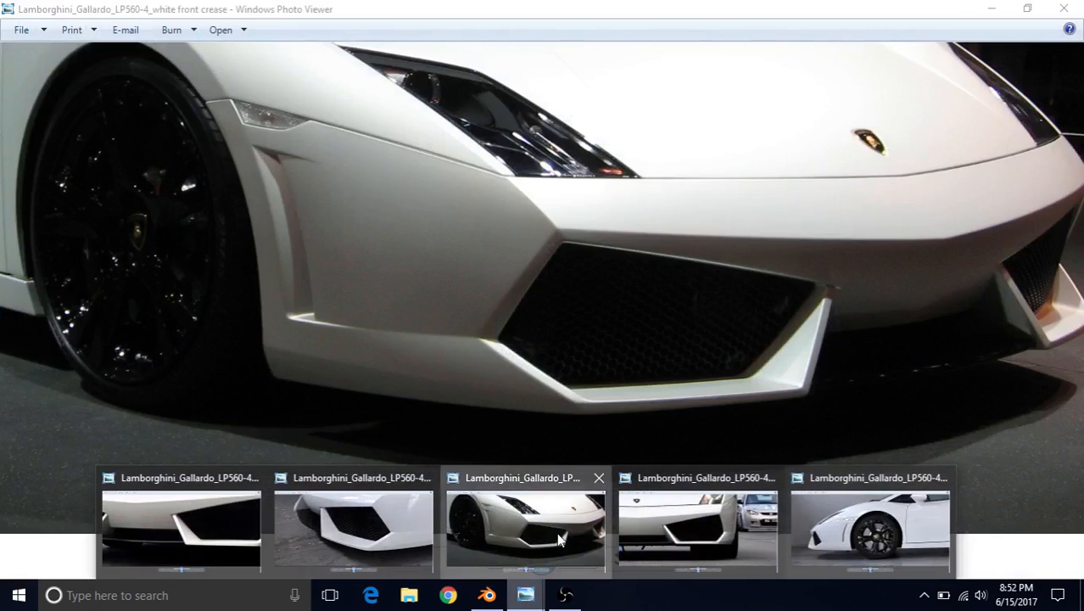
pyautogui.click(555, 534)
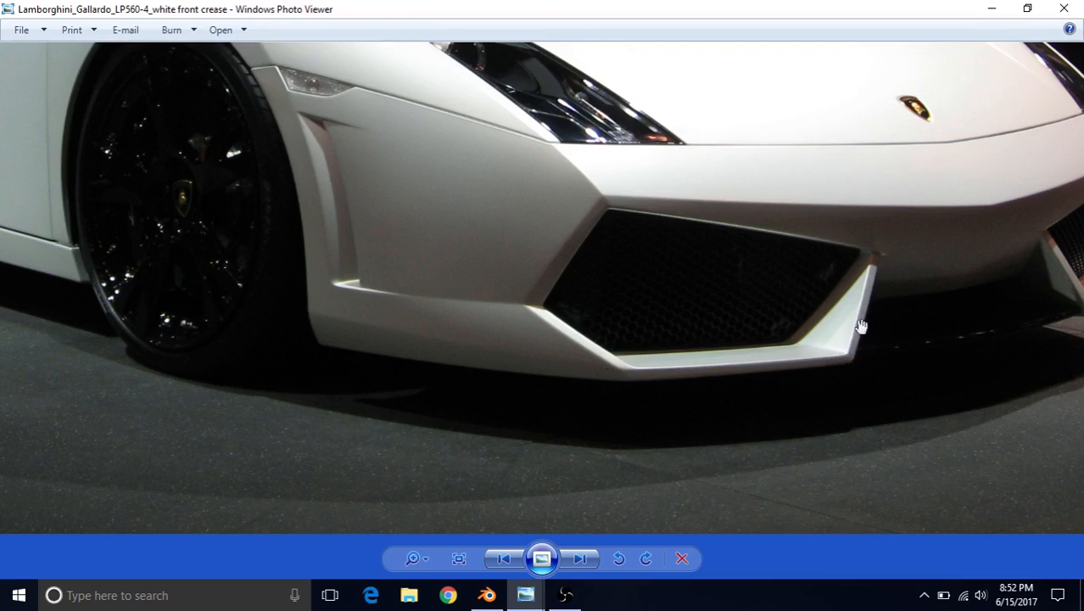
# Switch to Blender, inspect the front bumper in the side blueprint, and compare it with the front crease photo.
pyautogui.click(487, 594)
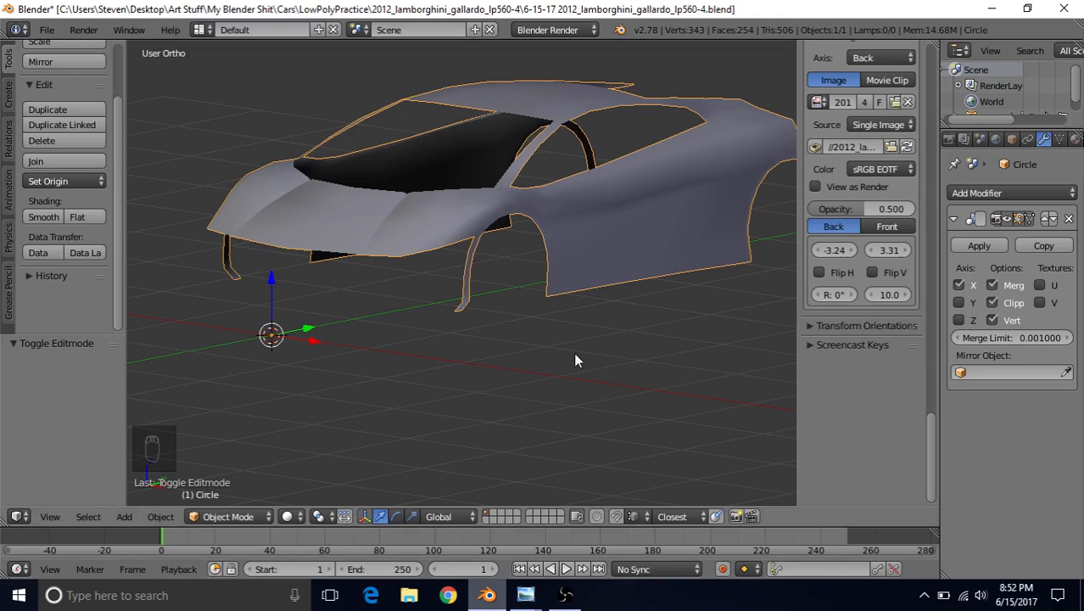
pyautogui.press('KP_3')
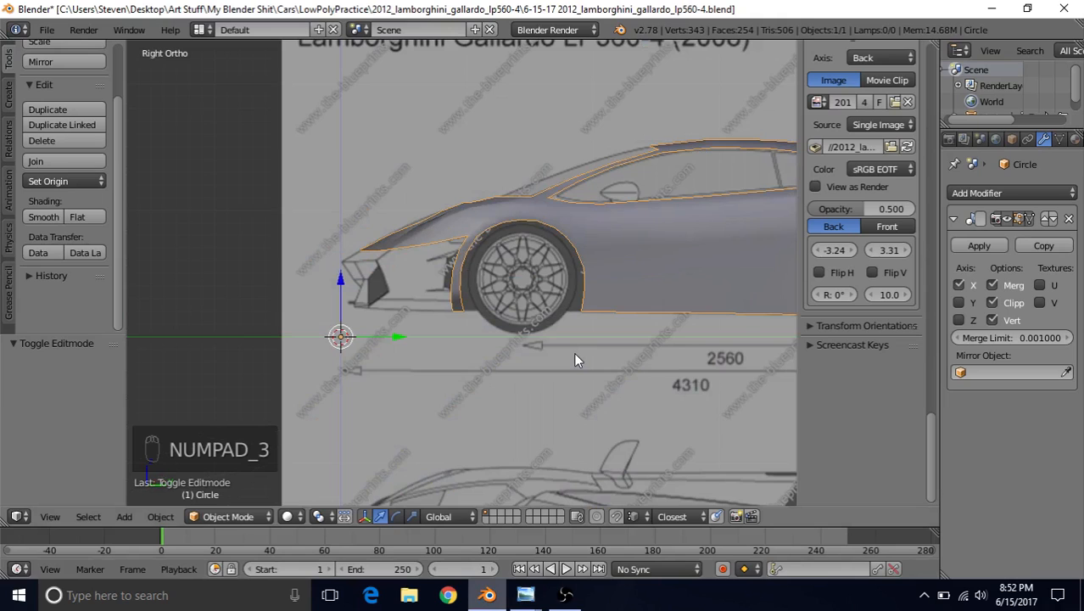
pyautogui.scroll(4, 385, 304)
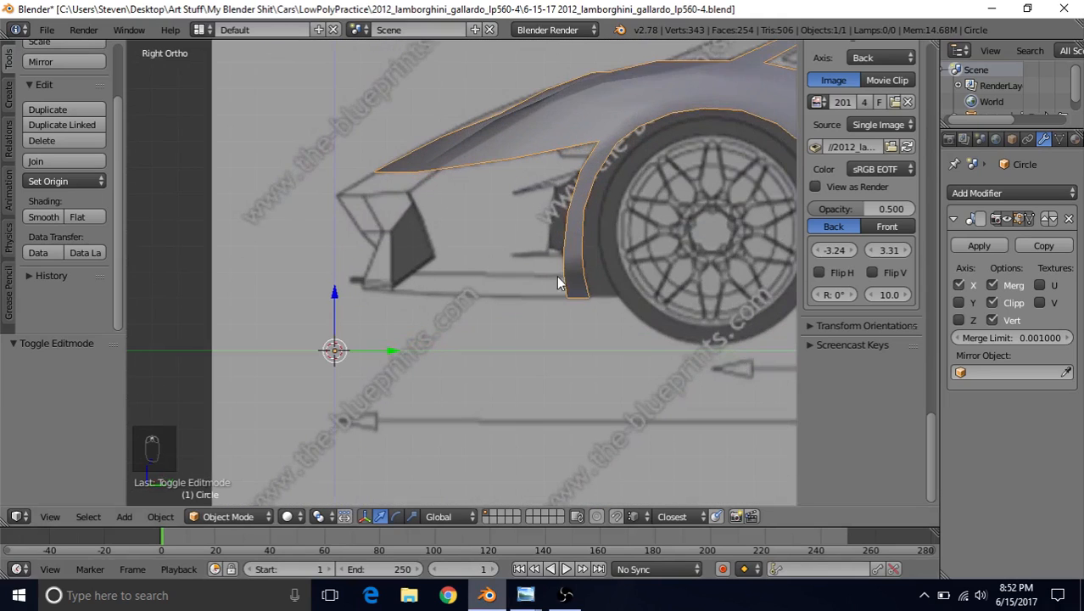
pyautogui.keyDown('shift'); pyautogui.moveTo(482, 275); pyautogui.dragTo(480, 288, button='middle'); pyautogui.keyUp('shift')
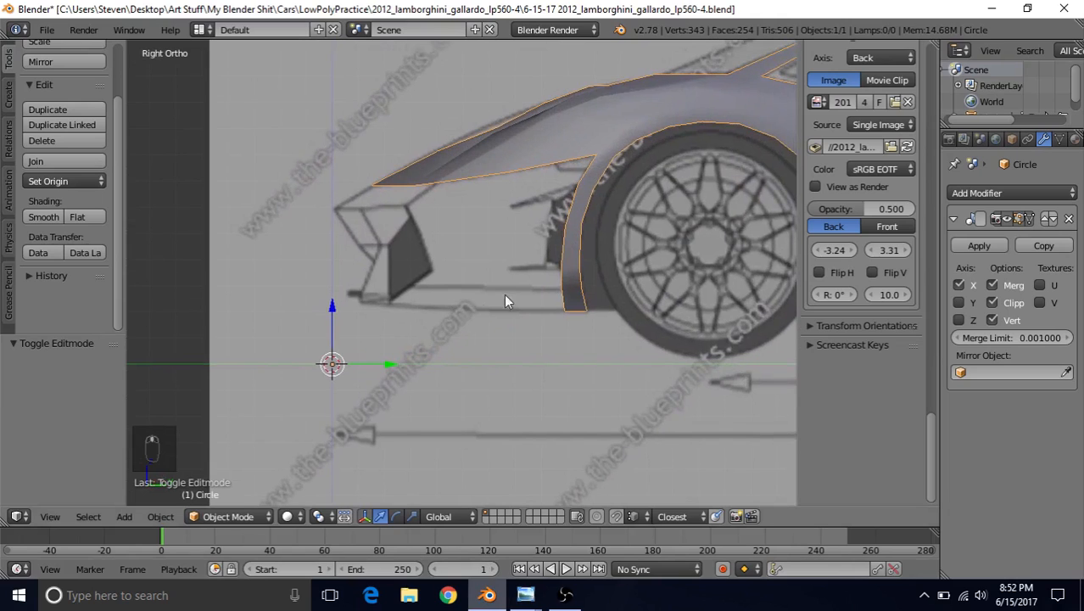
pyautogui.keyDown('shift'); pyautogui.moveTo(565, 249); pyautogui.dragTo(593, 229, button='middle'); pyautogui.keyUp('shift')
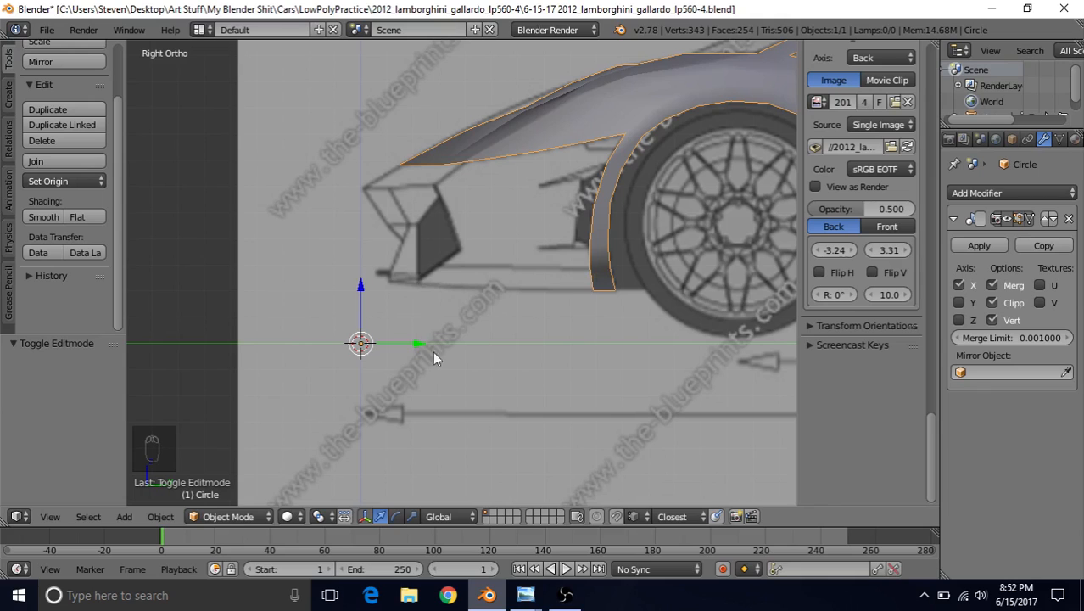
pyautogui.click(526, 596)
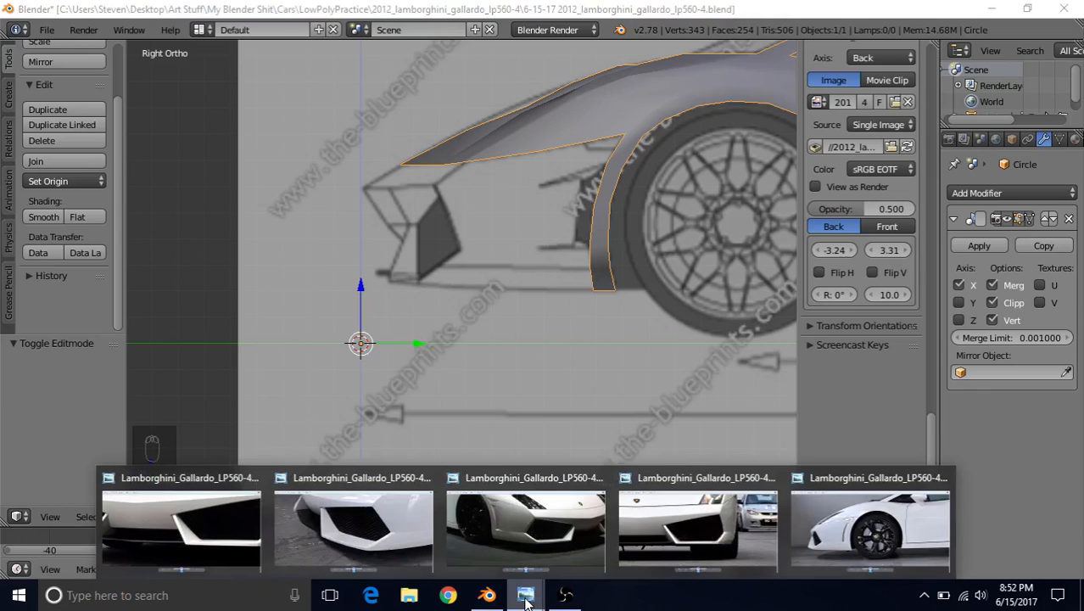
pyautogui.click(526, 528)
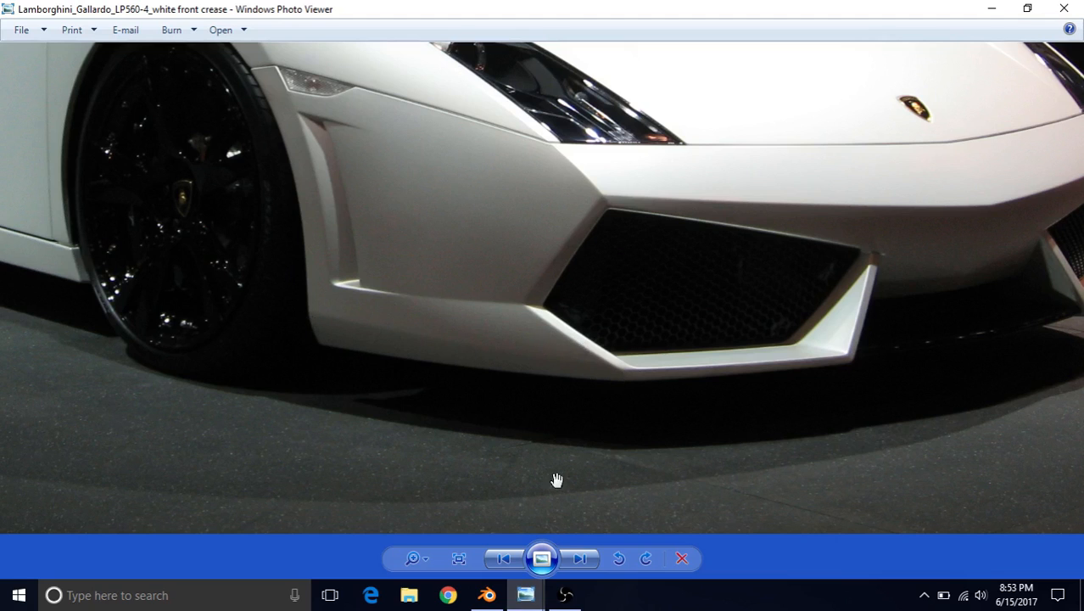
# Return to Blender, put the body in Edit Mode with wireframe shading, and select the wheel arch's two lowest front-edge vertices.
pyautogui.click(487, 594)
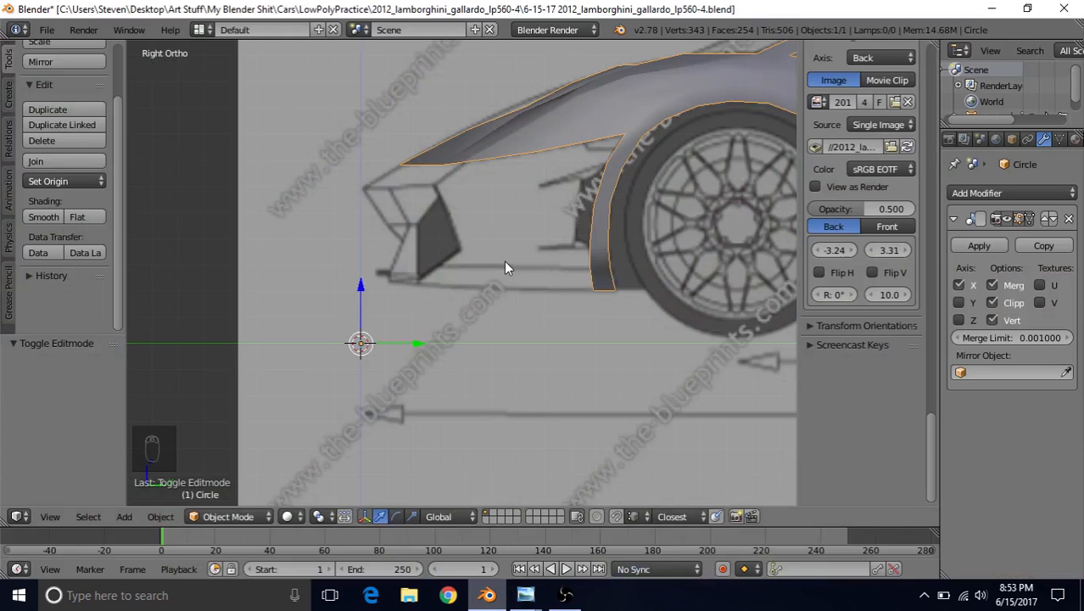
pyautogui.scroll(1, 583, 223)
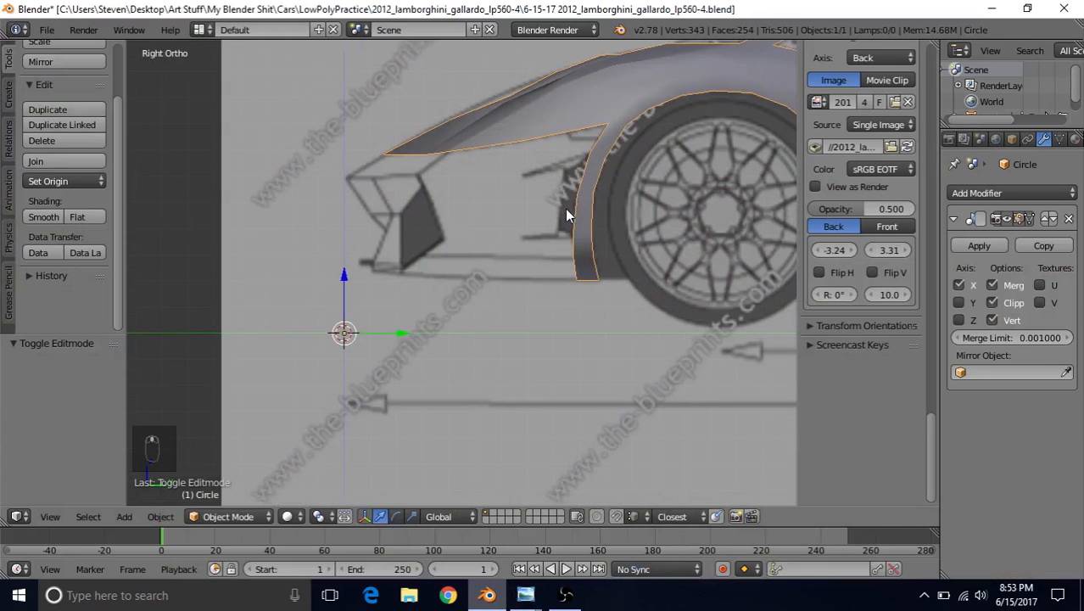
pyautogui.scroll(2, 522, 241)
pyautogui.scroll(1, 522, 238)
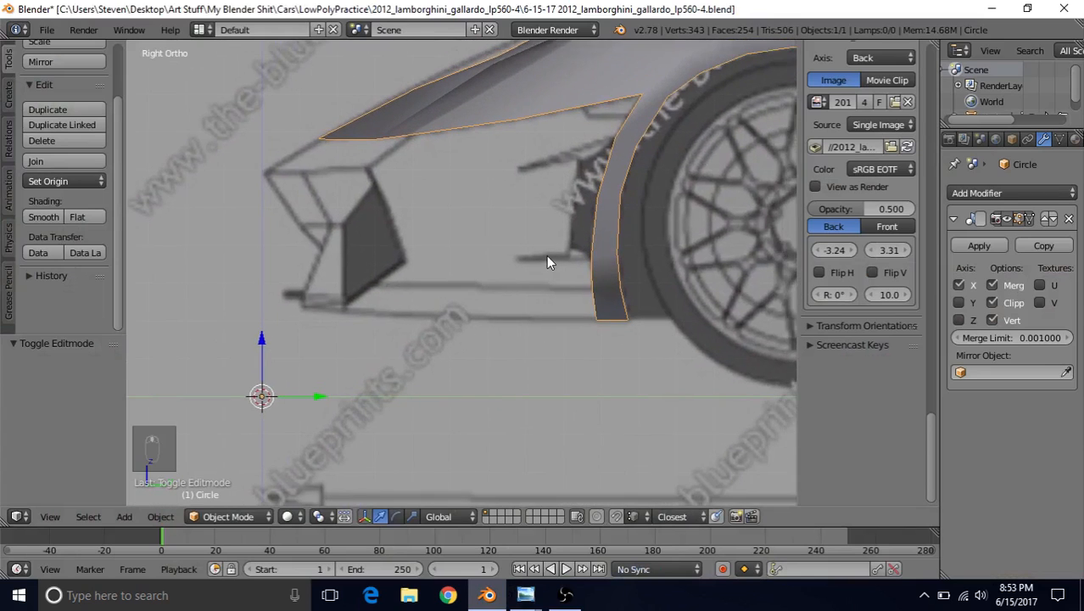
pyautogui.press('Tab')
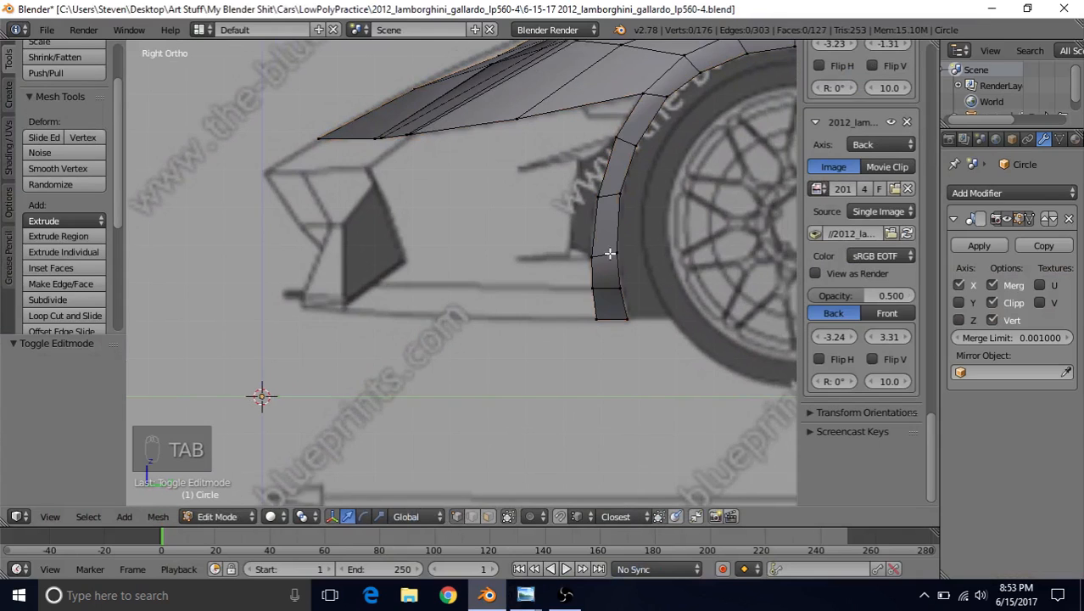
pyautogui.press('z')
pyautogui.moveTo(538, 264)
pyautogui.keyDown('shift'); pyautogui.mouseDown(button='middle')
pyautogui.moveTo(507, 250)
pyautogui.moveTo(523, 250)
pyautogui.mouseUp(button='middle'); pyautogui.keyUp('shift')
pyautogui.rightClick(560, 274)
pyautogui.keyDown('shift'); pyautogui.rightClick(565, 302); pyautogui.keyUp('shift')
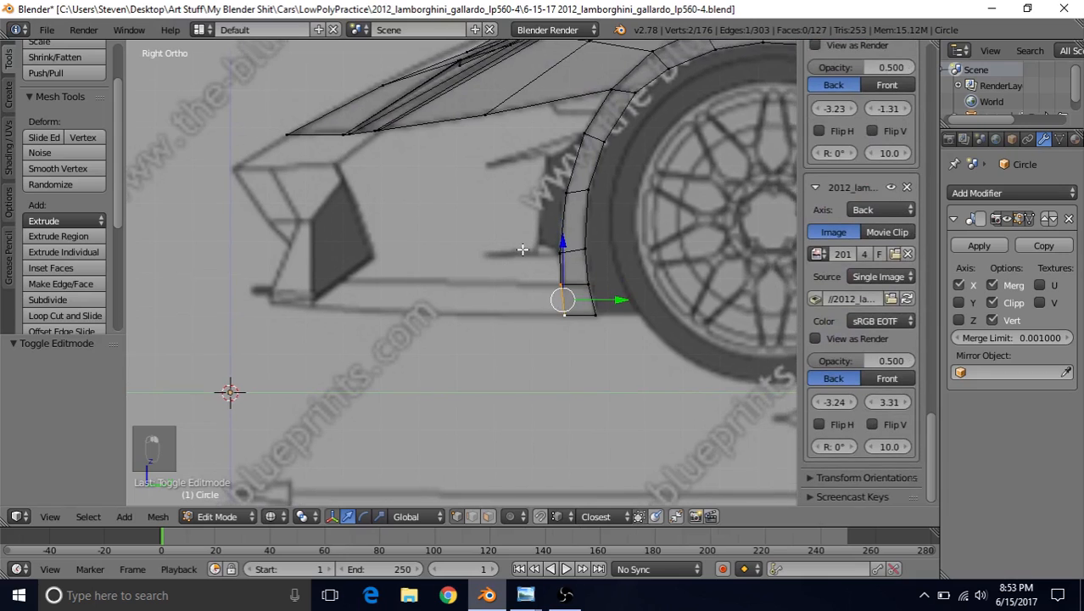
# Extrude the selected arch edge forward along the bumper's bottom and move its lower front vertex to the intake's lowest corner.
pyautogui.press('e')
pyautogui.moveTo(626, 305); pyautogui.dragTo(410, 287)
pyautogui.keyDown('shift'); pyautogui.moveTo(455, 283); pyautogui.dragTo(617, 294, button='middle'); pyautogui.keyUp('shift')
pyautogui.rightClick(513, 328)
pyautogui.press('g')
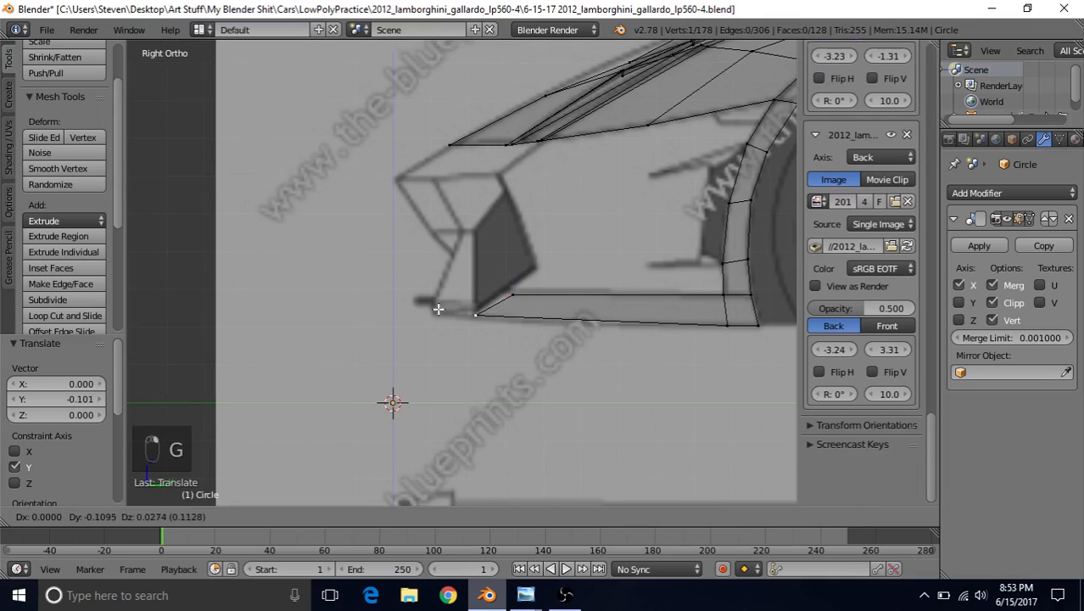
pyautogui.click(439, 309)
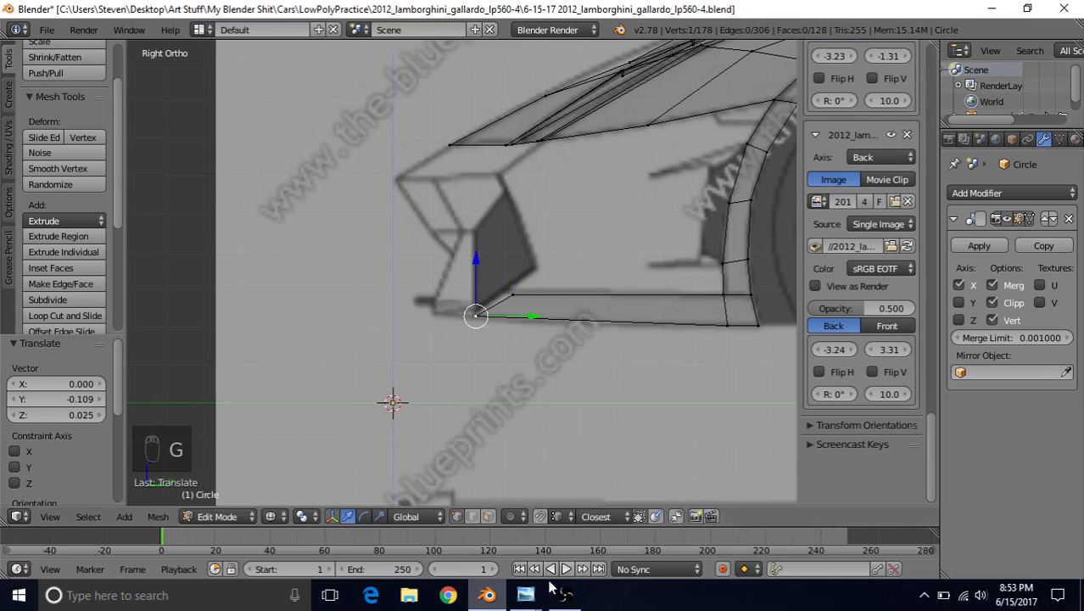
# Check the lower lip in the front crease photo and move the strip's upper front vertex down to the intake's lowest corner.
pyautogui.moveTo(526, 595)
pyautogui.click(545, 527)
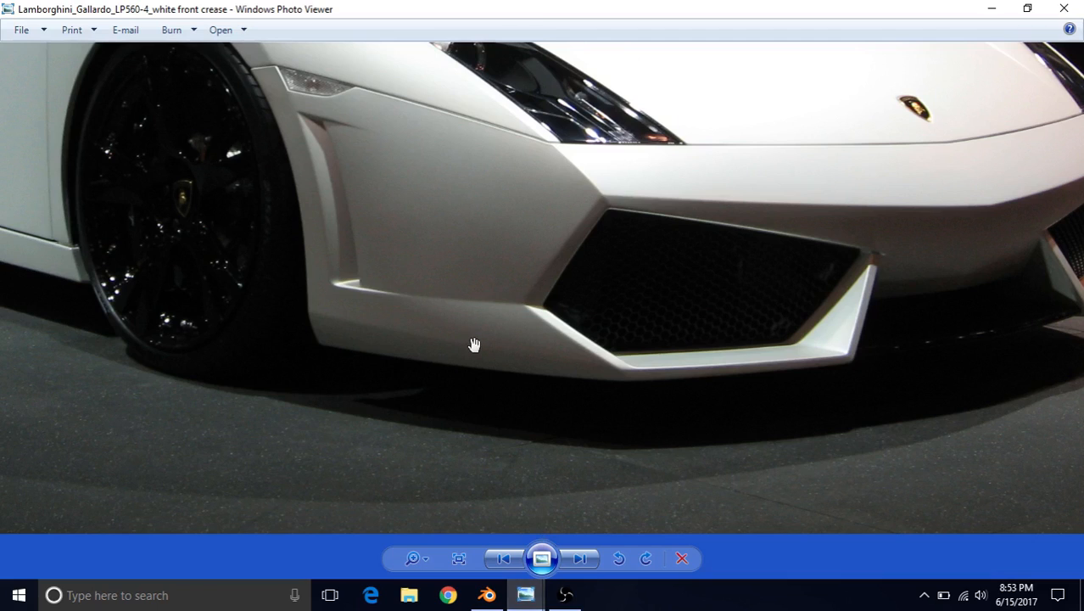
pyautogui.click(487, 594)
pyautogui.scroll(2, 619, 315)
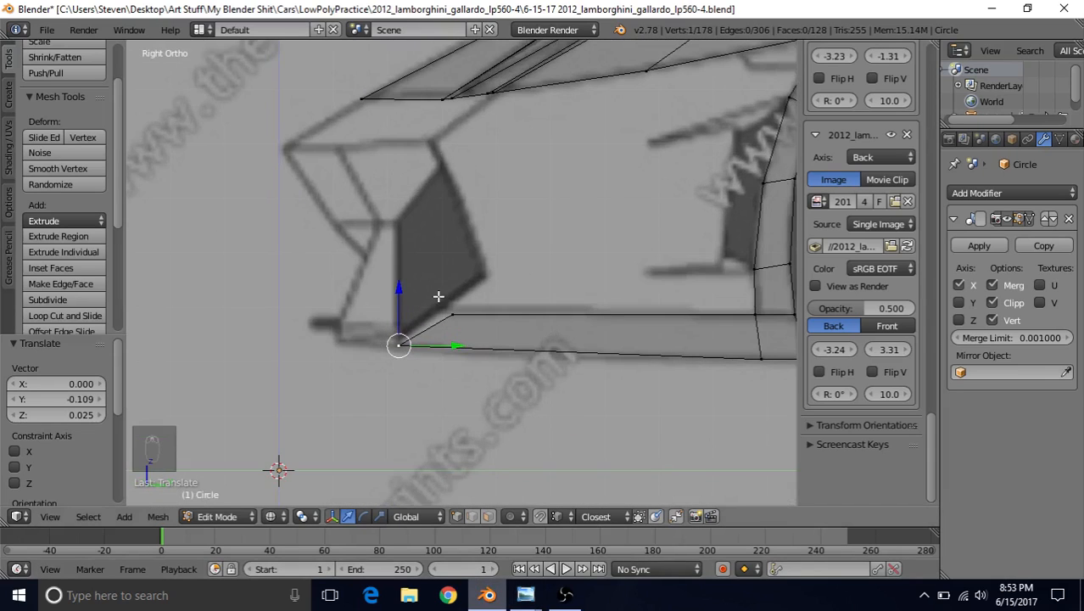
pyautogui.press('g')
pyautogui.click(374, 333)
pyautogui.moveTo(411, 341)
pyautogui.mouseDown()
pyautogui.moveTo(438, 343)
pyautogui.moveTo(410, 345)
pyautogui.mouseUp()
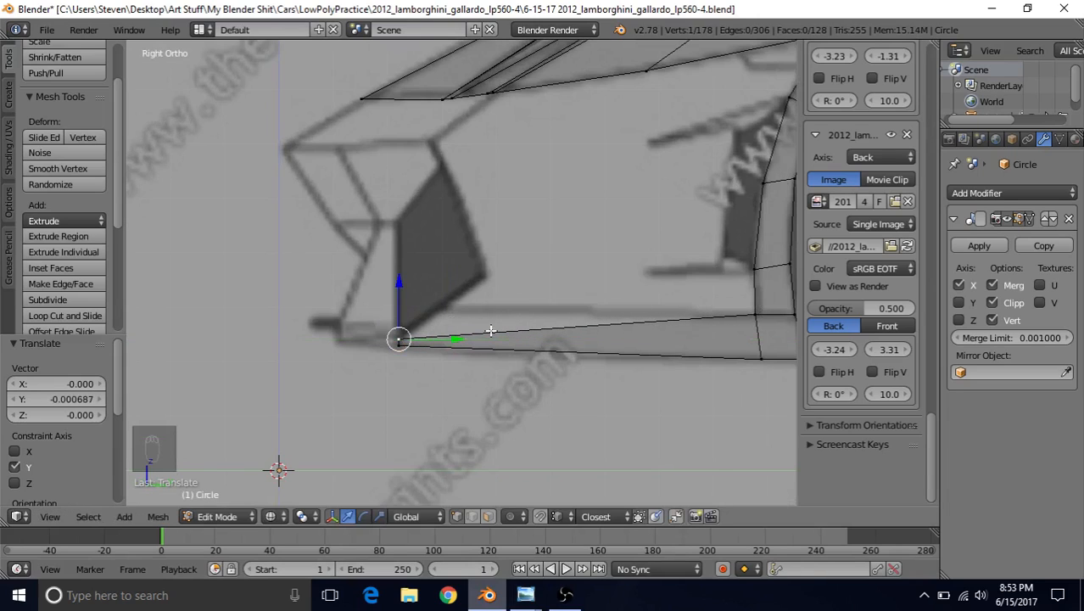
pyautogui.keyDown('shift'); pyautogui.moveTo(493, 315); pyautogui.dragTo(559, 323, button='middle'); pyautogui.keyUp('shift')
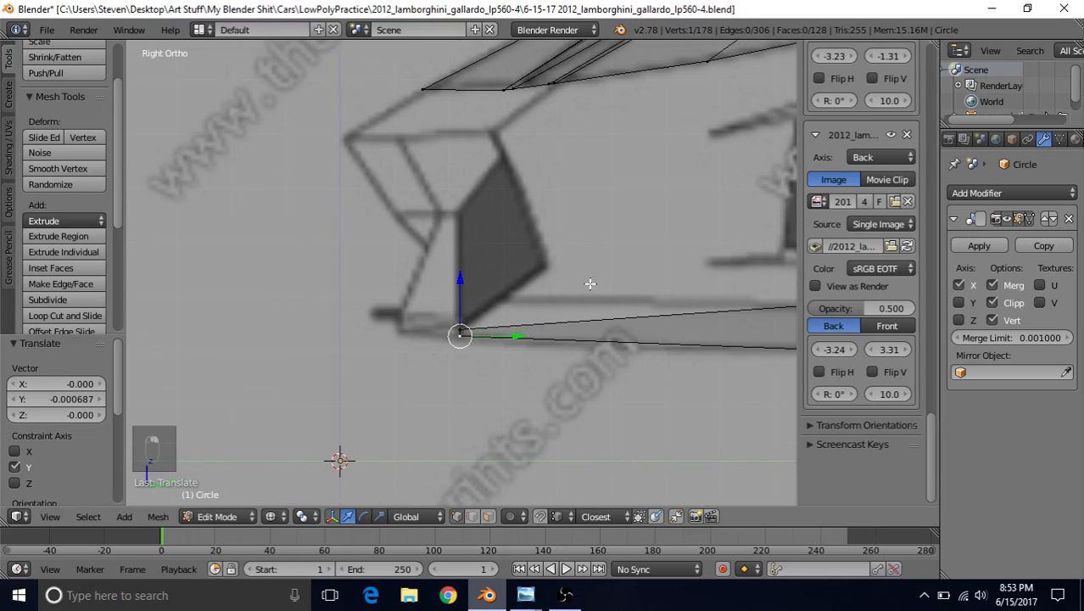
pyautogui.keyDown('shift'); pyautogui.moveTo(603, 289); pyautogui.dragTo(437, 254, button='middle'); pyautogui.keyUp('shift')
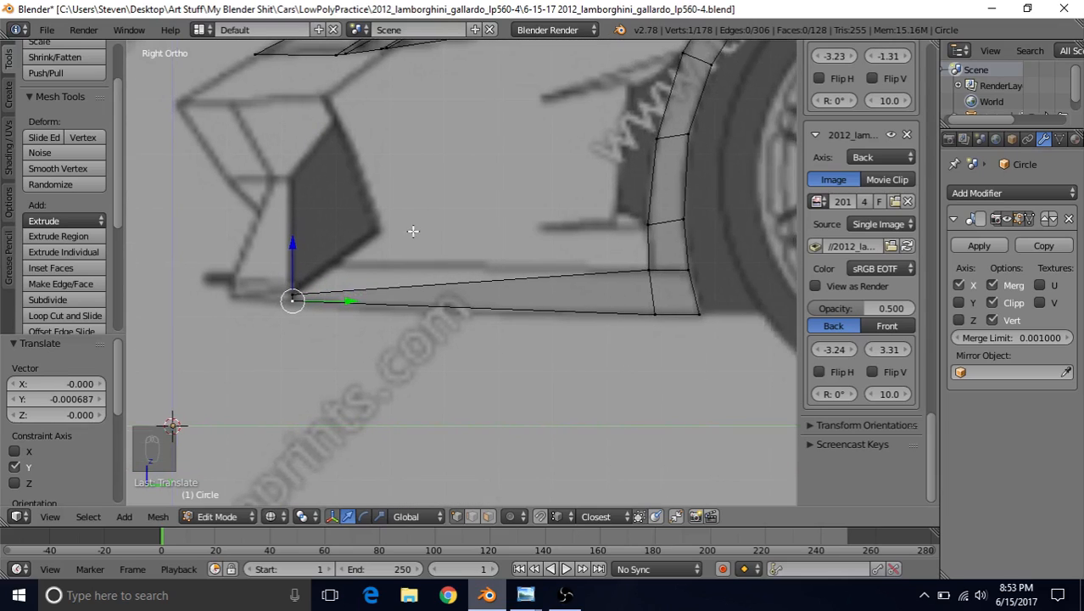
pyautogui.rightClick(649, 270)
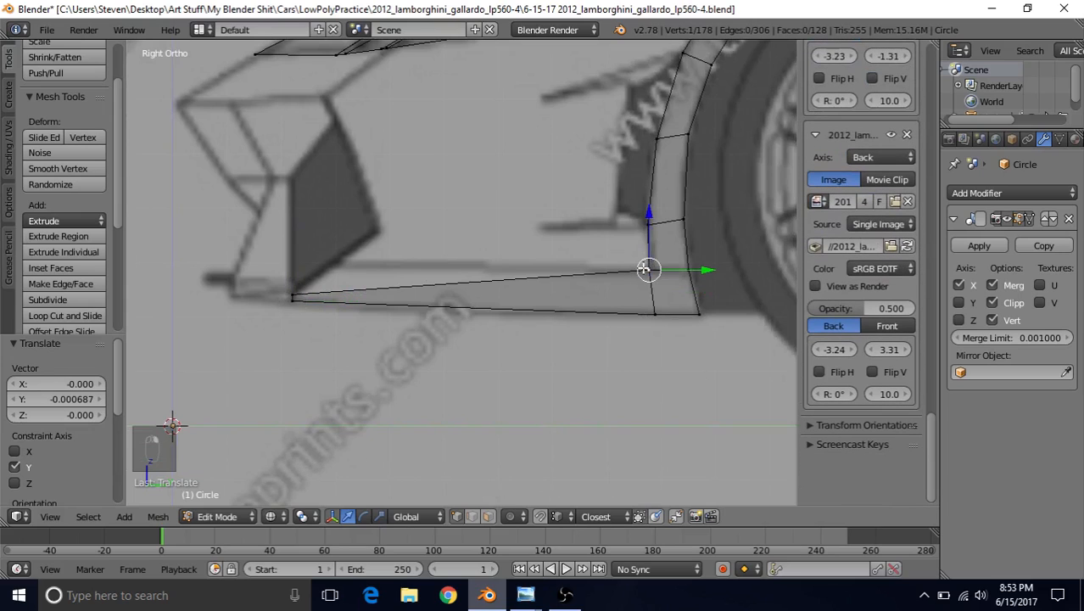
pyautogui.keyDown('shift'); pyautogui.rightClick(662, 344); pyautogui.keyUp('shift')
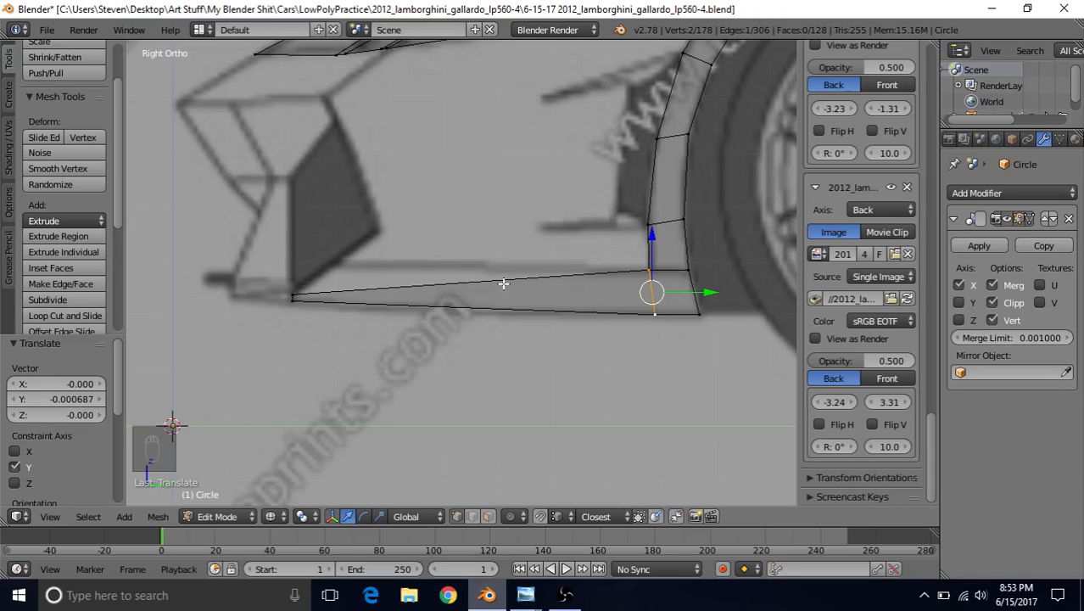
pyautogui.moveTo(714, 292); pyautogui.dragTo(691, 290)
pyautogui.rightClick(691, 289)
# Select both the upper and lower vertices at the front tip of the lower bumper strip.
pyautogui.keyDown('shift'); pyautogui.moveTo(376, 234); pyautogui.dragTo(531, 223, button='middle'); pyautogui.keyUp('shift')
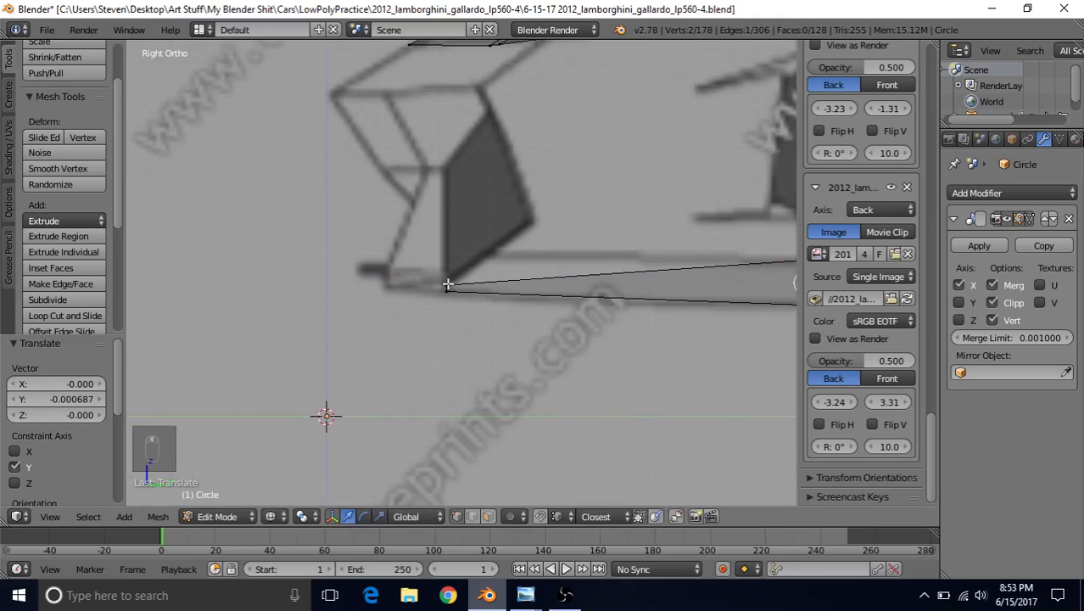
pyautogui.rightClick(447, 288)
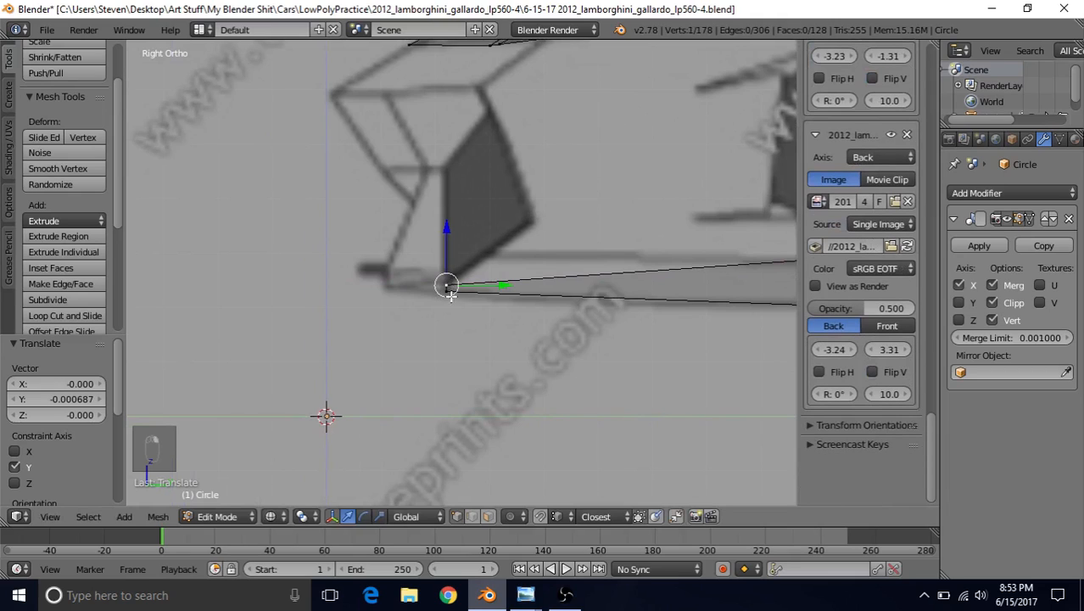
pyautogui.moveTo(510, 285); pyautogui.dragTo(450, 301)
pyautogui.keyDown('shift'); pyautogui.moveTo(596, 236); pyautogui.dragTo(476, 275, button='middle'); pyautogui.keyUp('shift')
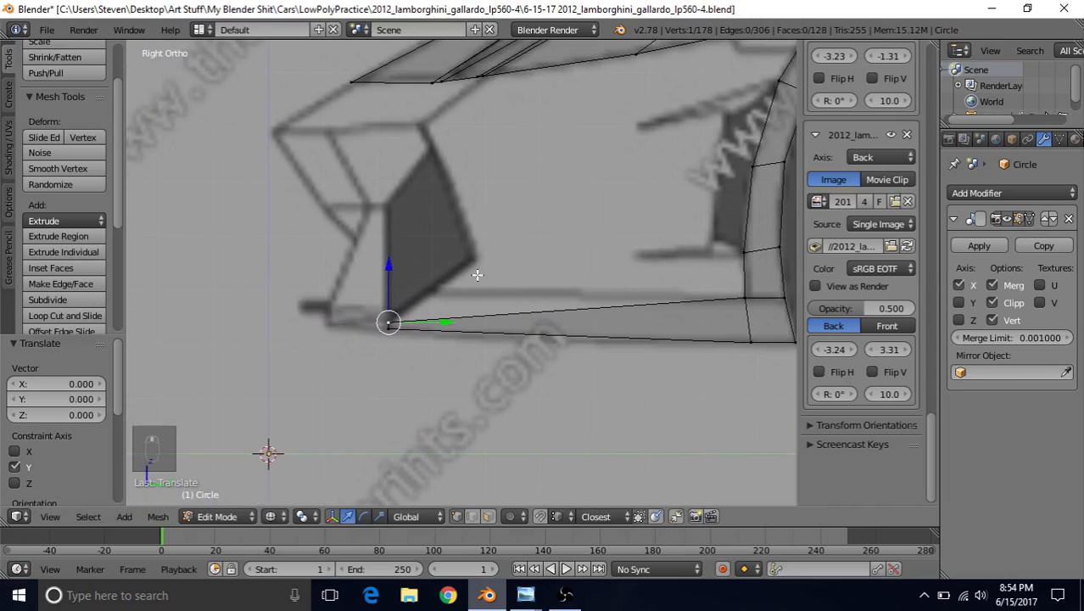
pyautogui.keyDown('shift'); pyautogui.rightClick(389, 328); pyautogui.keyUp('shift')
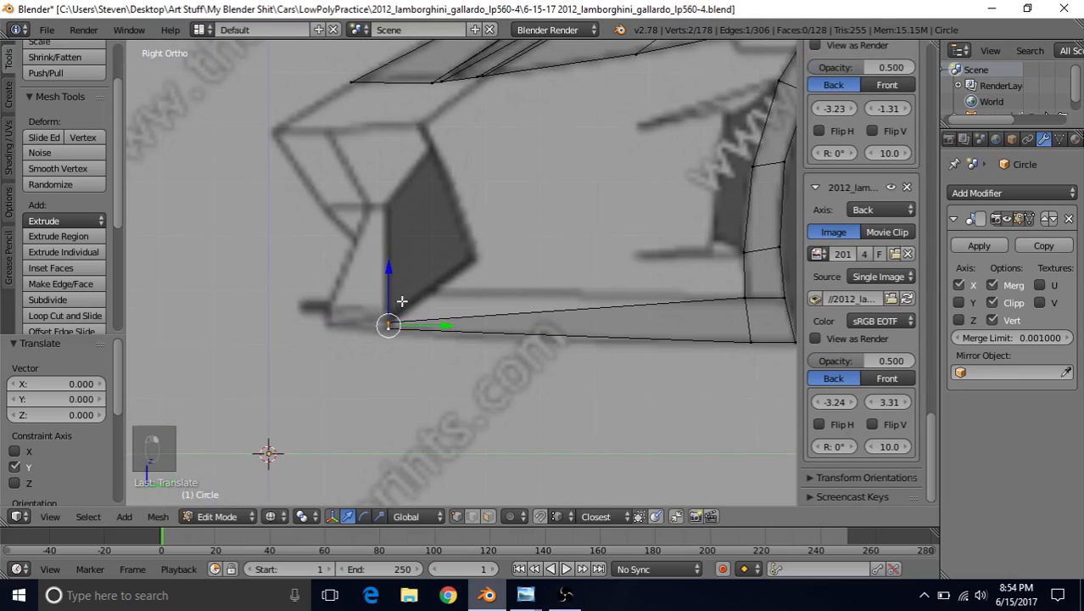
# In front view, move the strip's tip vertices inward along X to the intake's lower outer corner, leaving both selected.
pyautogui.press('KP_1')
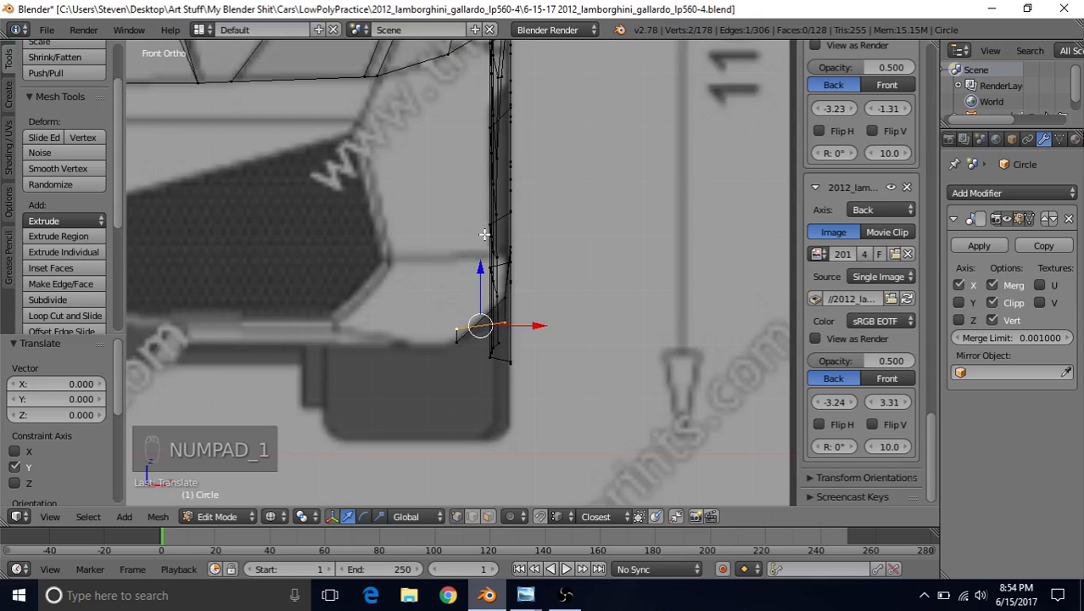
pyautogui.press('KP_3')
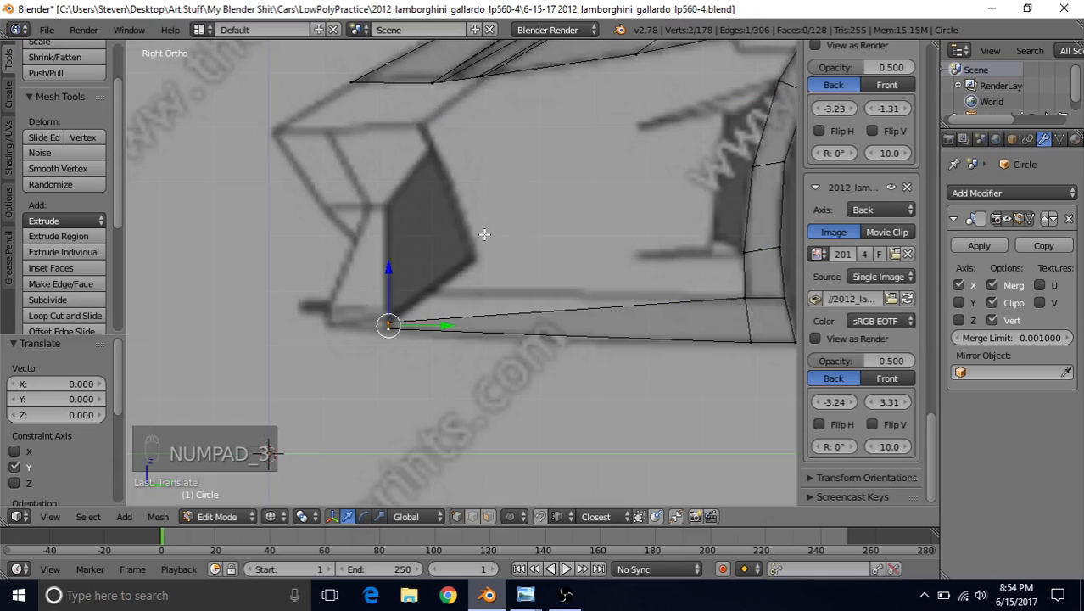
pyautogui.press('KP_1')
pyautogui.moveTo(531, 323); pyautogui.dragTo(473, 323)
pyautogui.keyDown('shift'); pyautogui.moveTo(490, 293); pyautogui.dragTo(647, 307, button='middle'); pyautogui.keyUp('shift')
pyautogui.moveTo(647, 307); pyautogui.dragTo(535, 321)
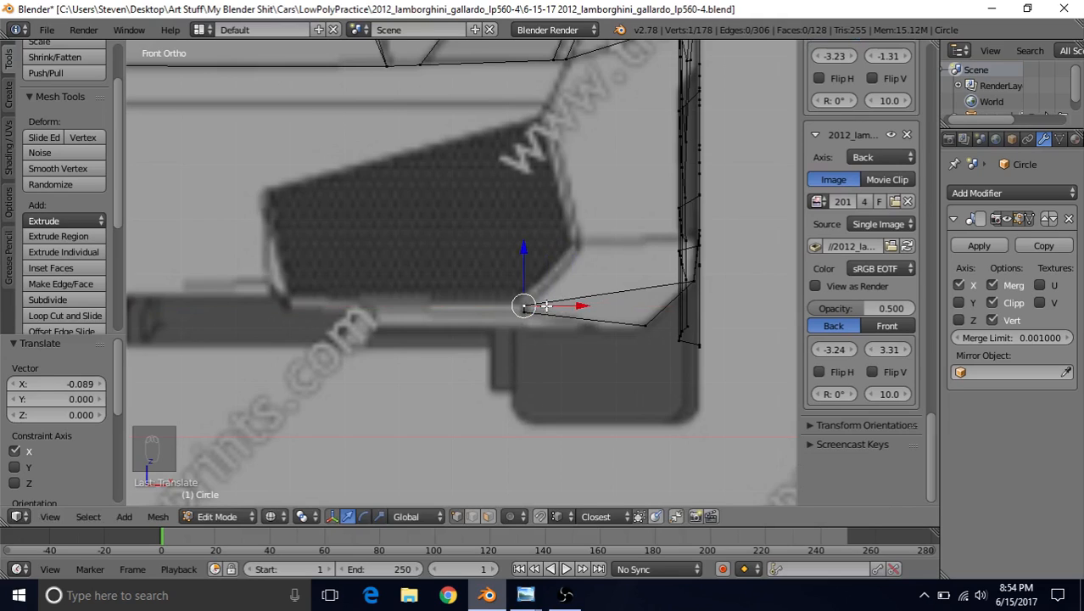
pyautogui.keyDown('shift'); pyautogui.rightClick(524, 314); pyautogui.keyUp('shift')
pyautogui.keyDown('shift'); pyautogui.moveTo(532, 252); pyautogui.dragTo(592, 259, button='middle'); pyautogui.keyUp('shift')
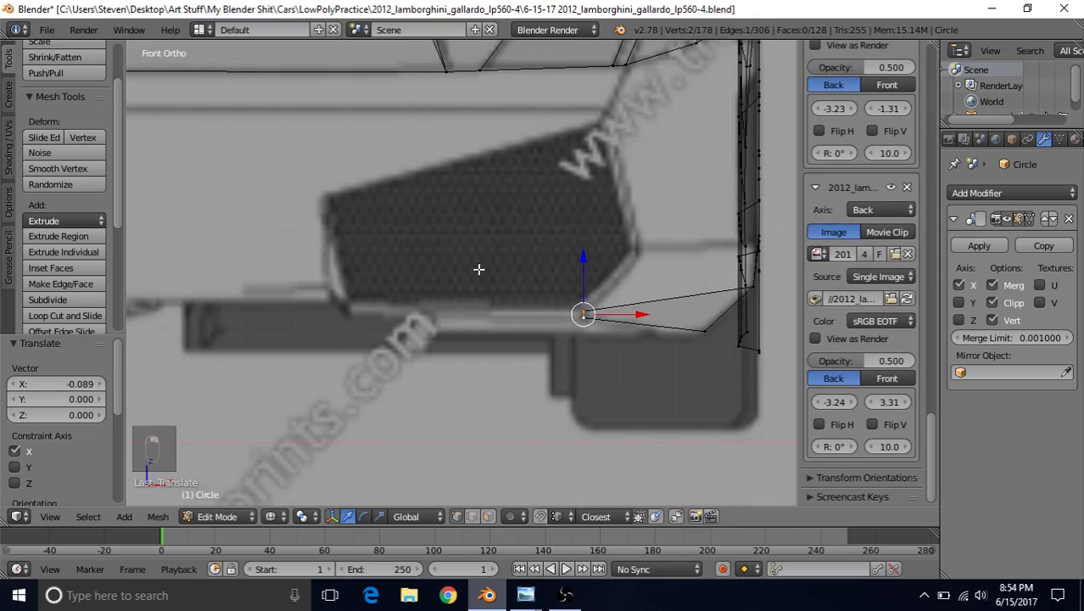
# Extrude the lower strip's tip edge inward along X by about 0.43, under the intake toward its inner lower corner.
pyautogui.press('e')
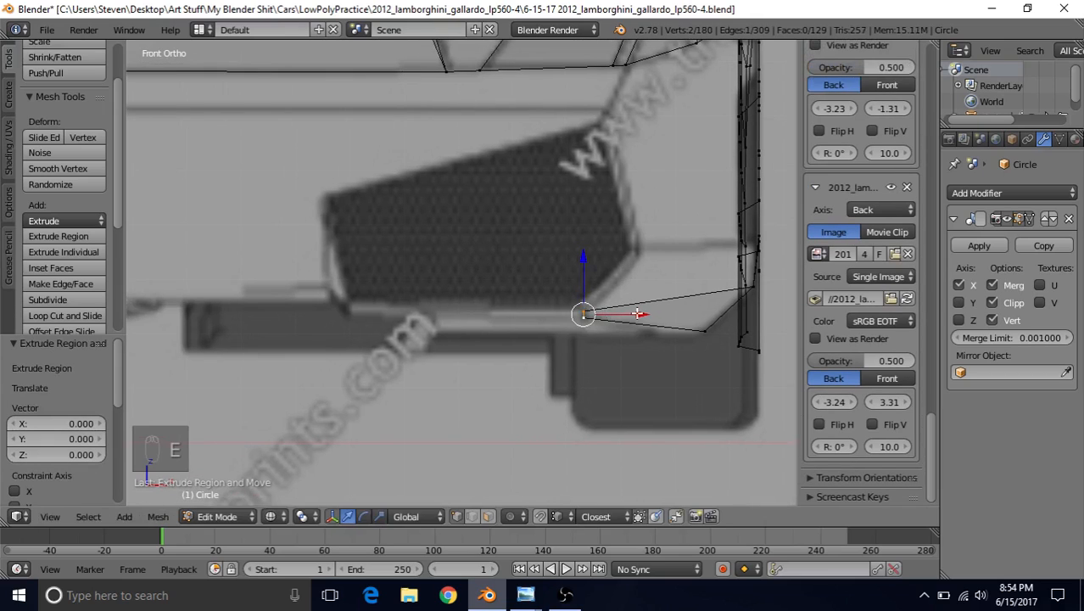
pyautogui.press('g')
pyautogui.press('x')
pyautogui.click(348, 311)
pyautogui.keyDown('shift'); pyautogui.moveTo(416, 278); pyautogui.dragTo(509, 263, button='middle'); pyautogui.keyUp('shift')
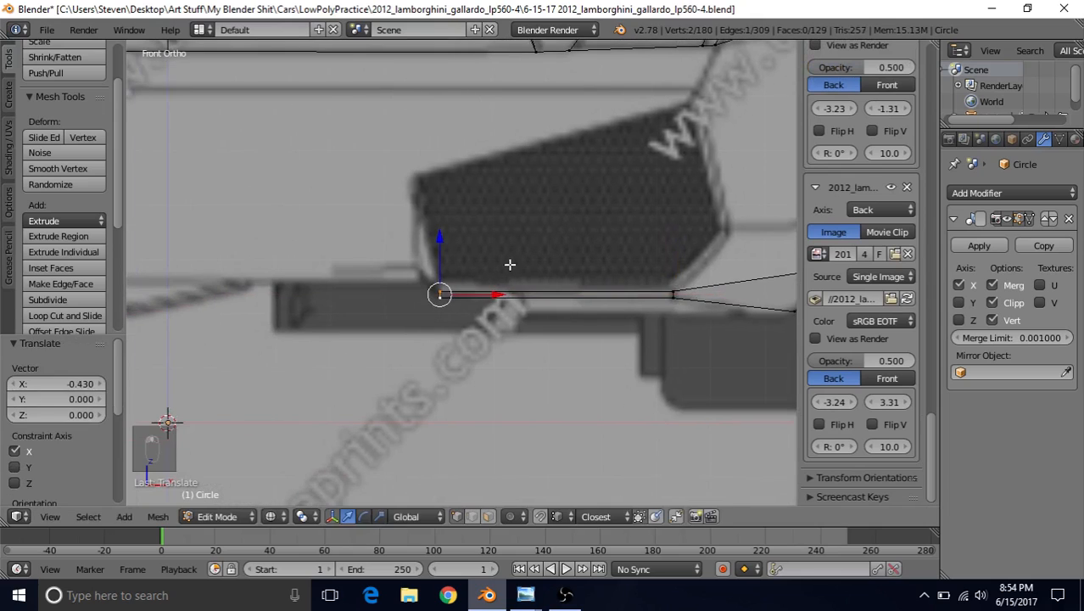
# Raise the new end edge along Z and shift it along X to line up with the intake's inner lower corner.
pyautogui.press('g')
pyautogui.press('z')
pyautogui.click(443, 255)
pyautogui.keyDown('shift'); pyautogui.moveTo(443, 254); pyautogui.dragTo(486, 283, button='middle'); pyautogui.keyUp('shift')
pyautogui.scroll(3, 491, 289)
pyautogui.moveTo(490, 307); pyautogui.dragTo(573, 313)
pyautogui.keyDown('shift'); pyautogui.moveTo(522, 266); pyautogui.dragTo(567, 248, button='middle'); pyautogui.keyUp('shift')
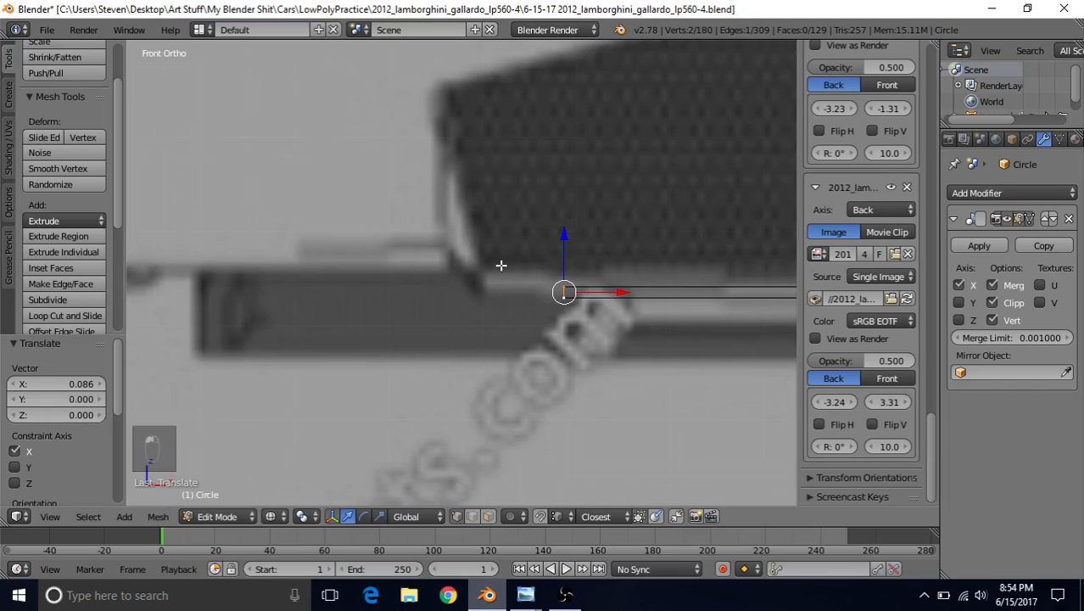
pyautogui.click(597, 297)
pyautogui.moveTo(597, 291); pyautogui.dragTo(526, 294)
# Move the end edge's two vertices individually so the edge slants across the intake's inner lower corner.
pyautogui.rightClick(483, 255)
pyautogui.moveTo(484, 235); pyautogui.dragTo(484, 226)
pyautogui.press('g')
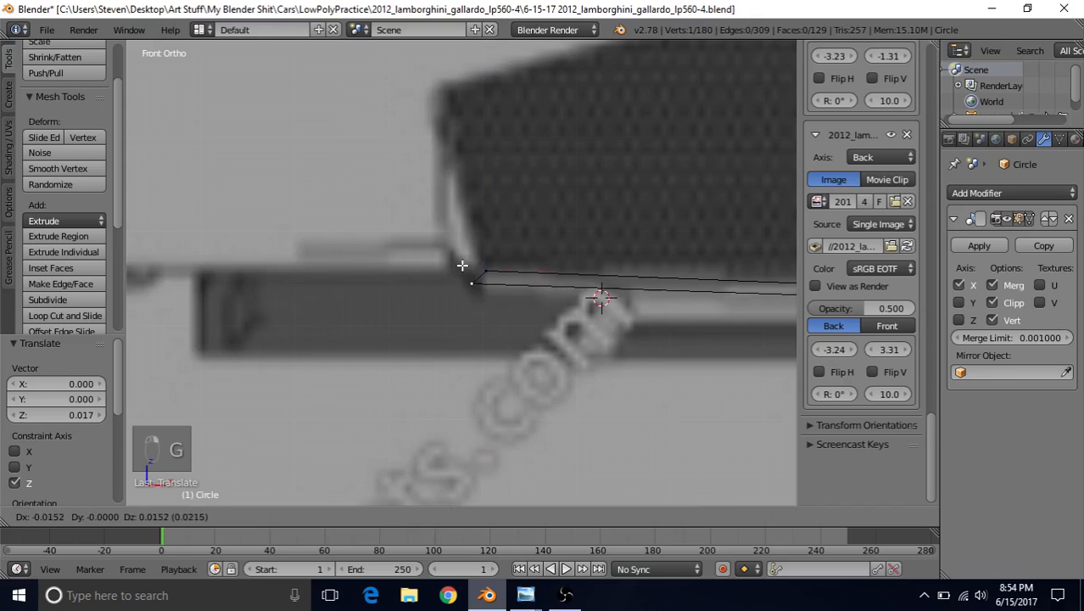
pyautogui.click(462, 267)
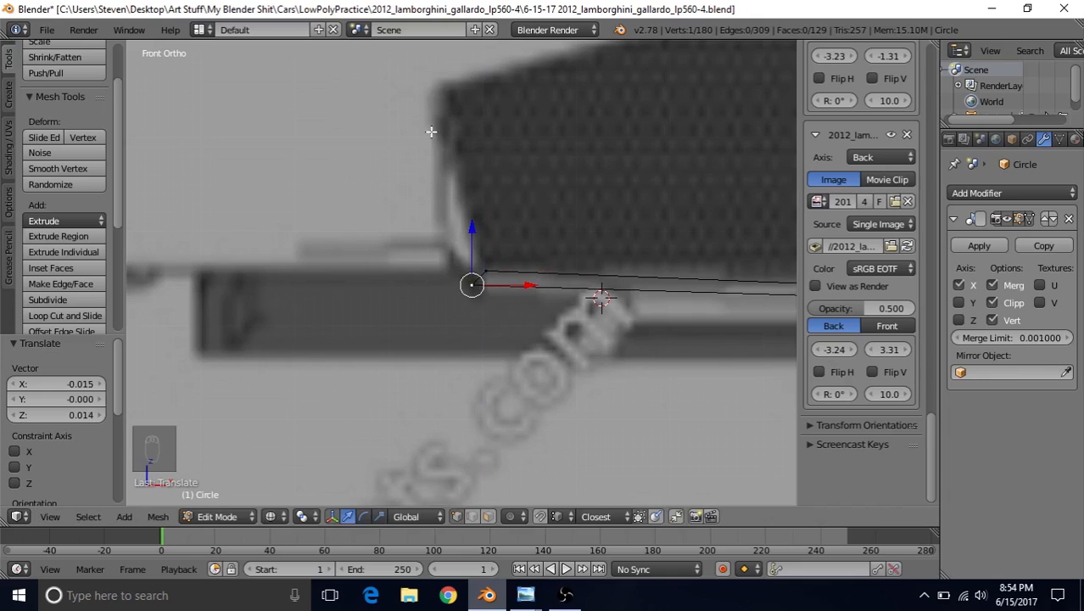
# Return the 3D cursor to the scene center and select both vertices of the strip's inner end.
pyautogui.hotkey('shift', 's')
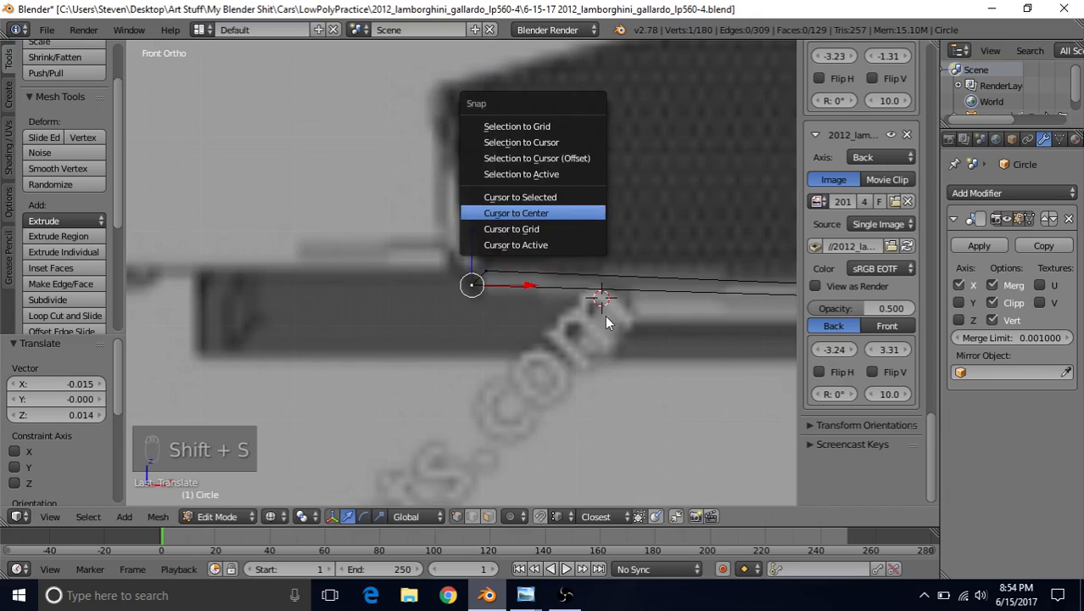
pyautogui.click(531, 213)
pyautogui.keyDown('shift'); pyautogui.moveTo(527, 263); pyautogui.dragTo(426, 312, button='middle'); pyautogui.keyUp('shift')
pyautogui.keyDown('shift'); pyautogui.rightClick(458, 319); pyautogui.keyUp('shift')
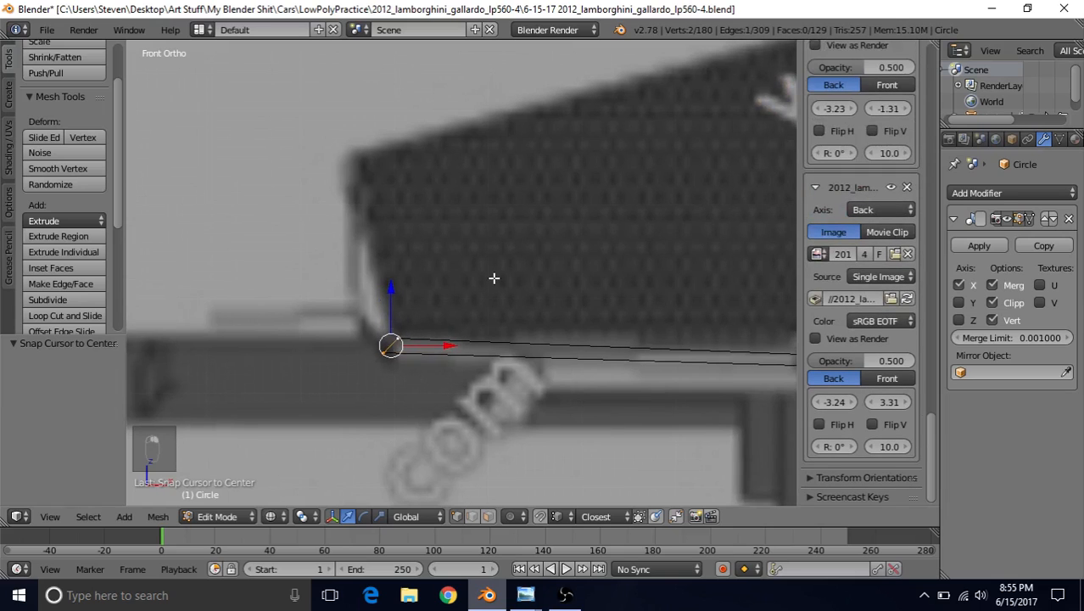
# Fine-tune along Z the strip's upper vertices at the intake's inner and outer lower corners to follow the blueprint edge.
pyautogui.keyDown('shift'); pyautogui.moveTo(493, 277); pyautogui.dragTo(437, 283, button='middle'); pyautogui.keyUp('shift')
pyautogui.rightClick(345, 312)
pyautogui.press('g')
pyautogui.press('z')
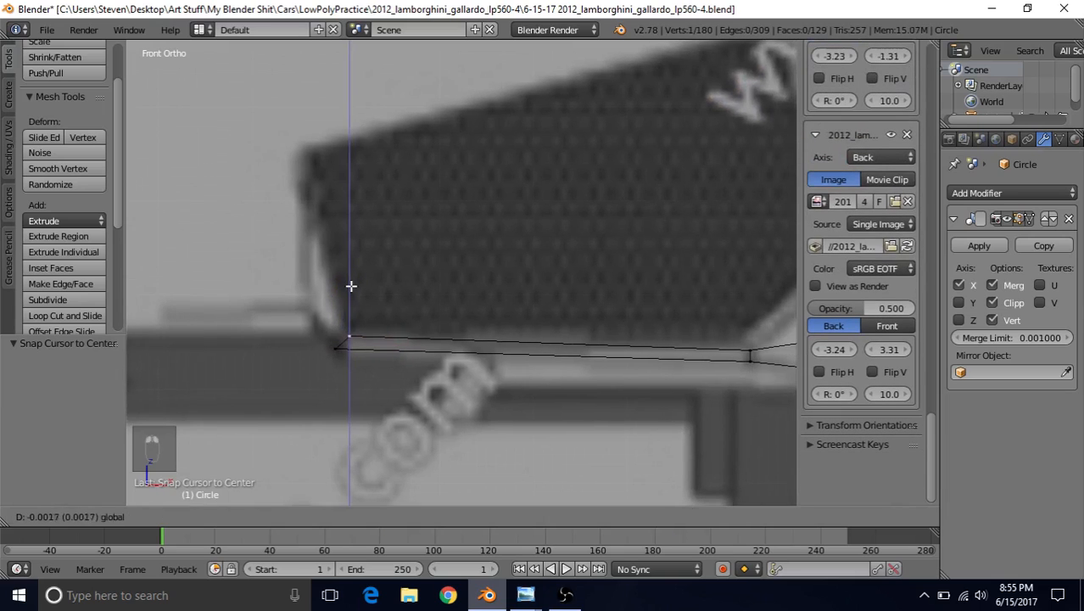
pyautogui.click(350, 285)
pyautogui.rightClick(750, 350)
pyautogui.press('g')
pyautogui.press('z')
pyautogui.click(750, 297)
pyautogui.rightClick(348, 341)
pyautogui.press('g')
pyautogui.press('z')
pyautogui.click(347, 286)
# Extrude the strip's inner end edge slightly up around the intake's lower corner and adjust its upper vertex.
pyautogui.keyDown('shift'); pyautogui.rightClick(336, 349); pyautogui.keyUp('shift')
pyautogui.keyDown('shift'); pyautogui.moveTo(373, 305); pyautogui.dragTo(431, 309, button='middle'); pyautogui.keyUp('shift')
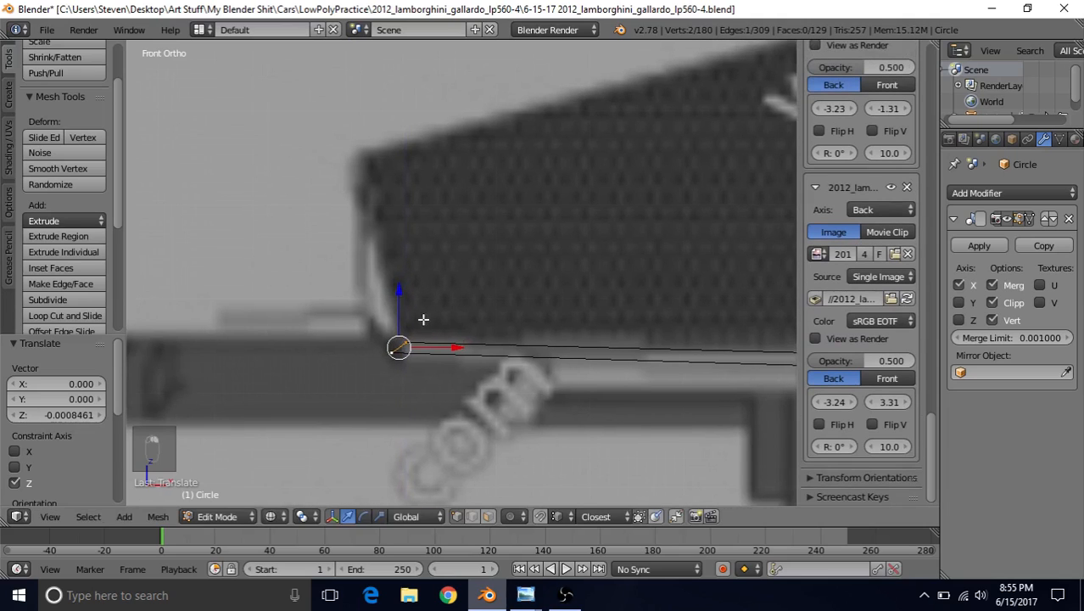
pyautogui.press('e')
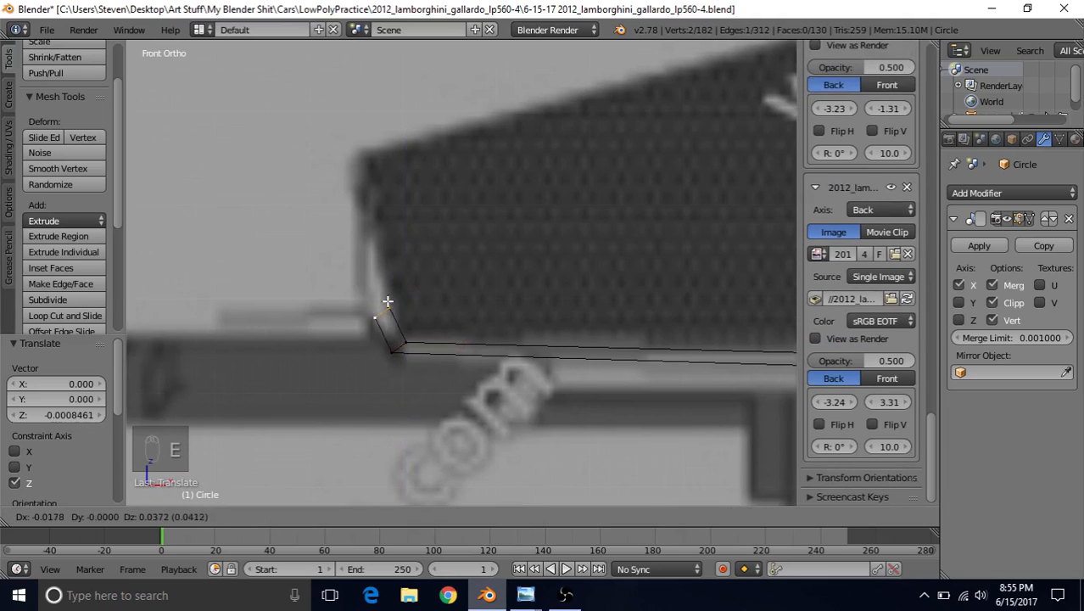
pyautogui.click(393, 320)
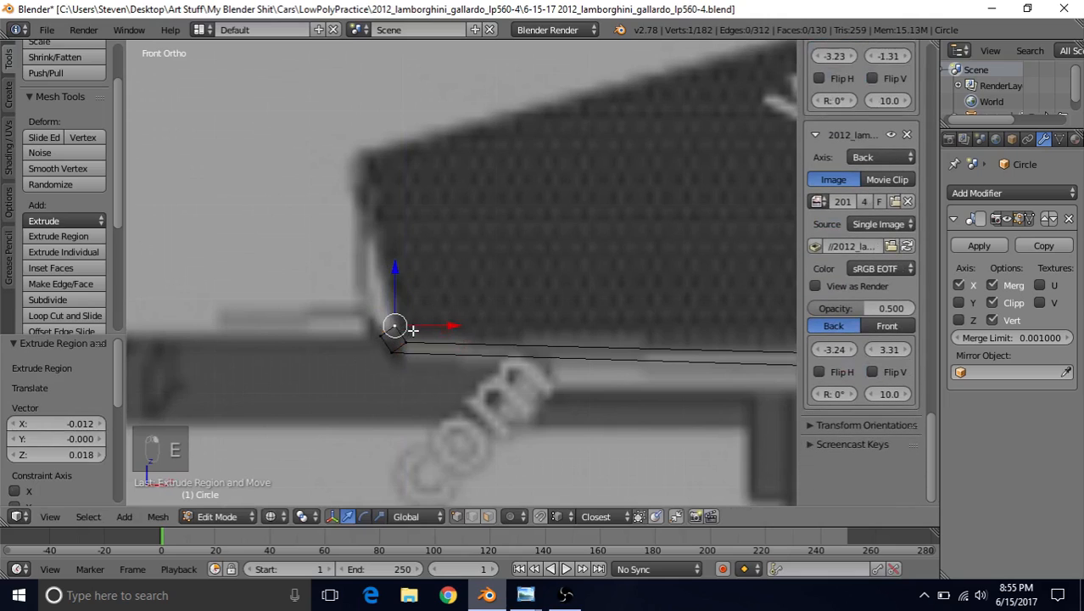
pyautogui.press('g')
pyautogui.click(420, 333)
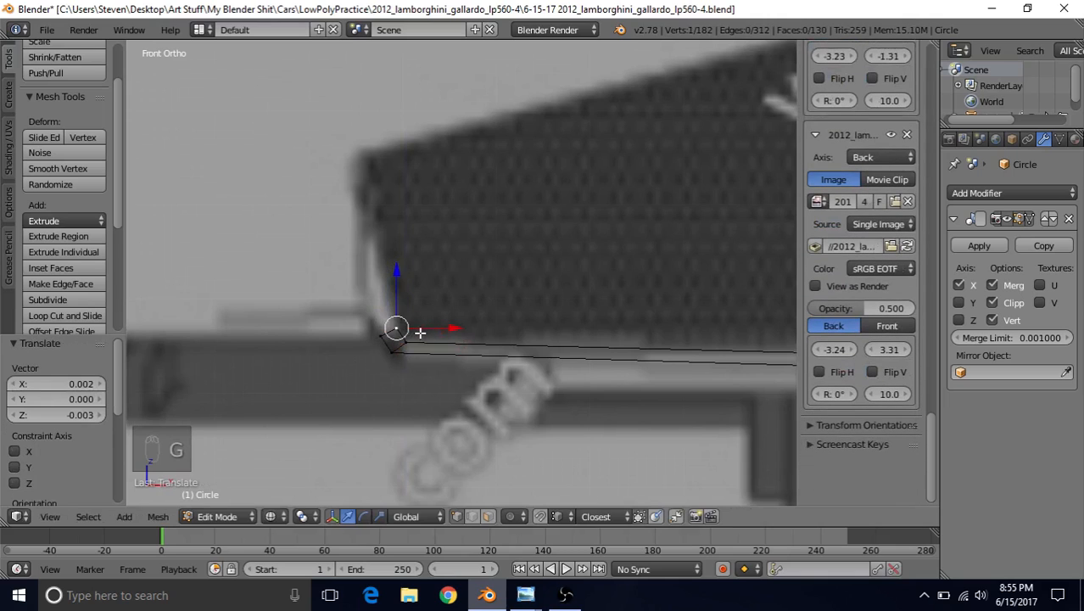
# Extrude the short corner segment's end edge up to the intake's inner upper corner and level the two top vertices.
pyautogui.keyDown('shift'); pyautogui.moveTo(413, 299); pyautogui.dragTo(484, 293, button='middle'); pyautogui.keyUp('shift')
pyautogui.keyDown('shift'); pyautogui.rightClick(413, 338); pyautogui.keyUp('shift')
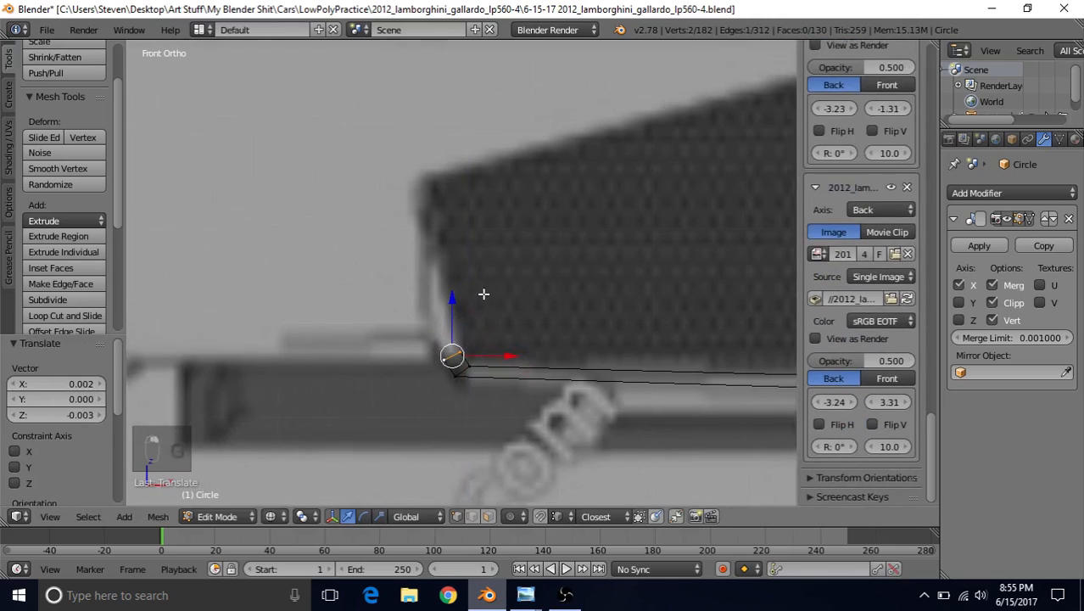
pyautogui.press('e')
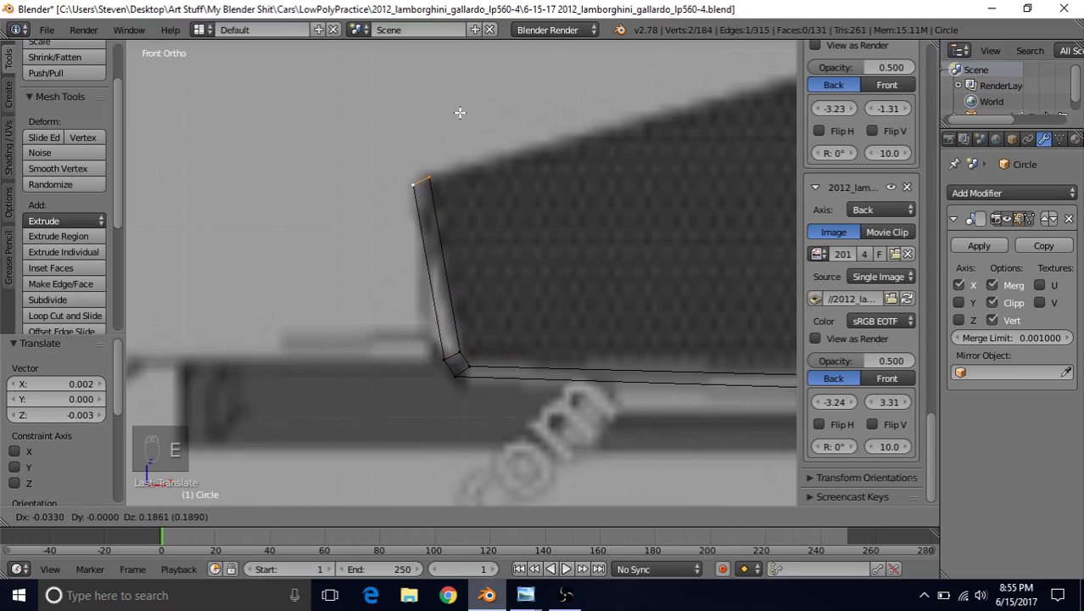
pyautogui.click(459, 112)
pyautogui.rightClick(420, 170)
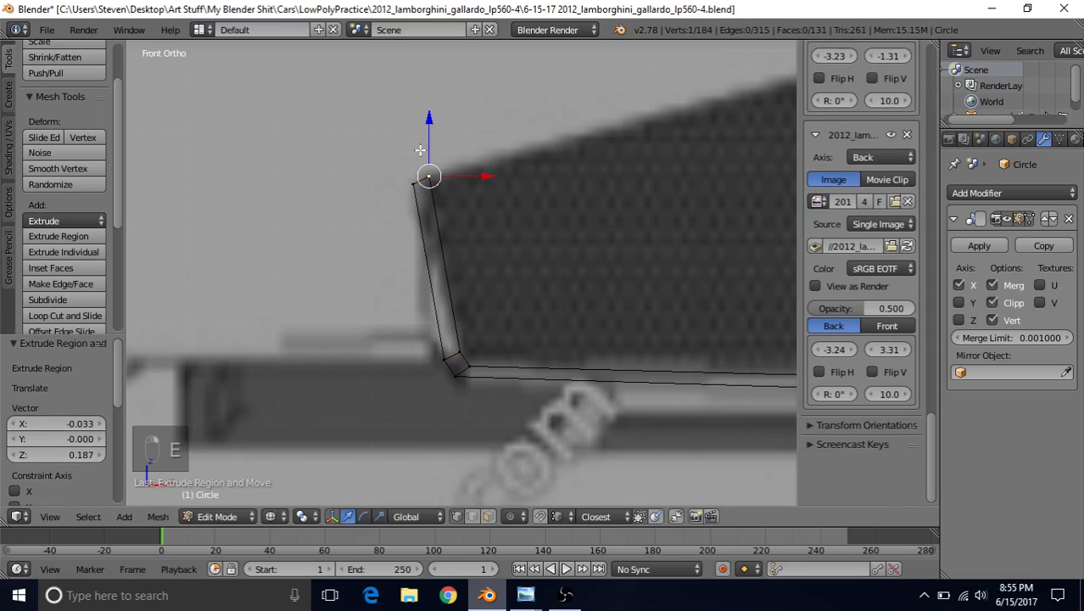
pyautogui.rightClick(410, 185)
pyautogui.moveTo(416, 120); pyautogui.dragTo(435, 174)
pyautogui.moveTo(415, 120); pyautogui.dragTo(431, 178)
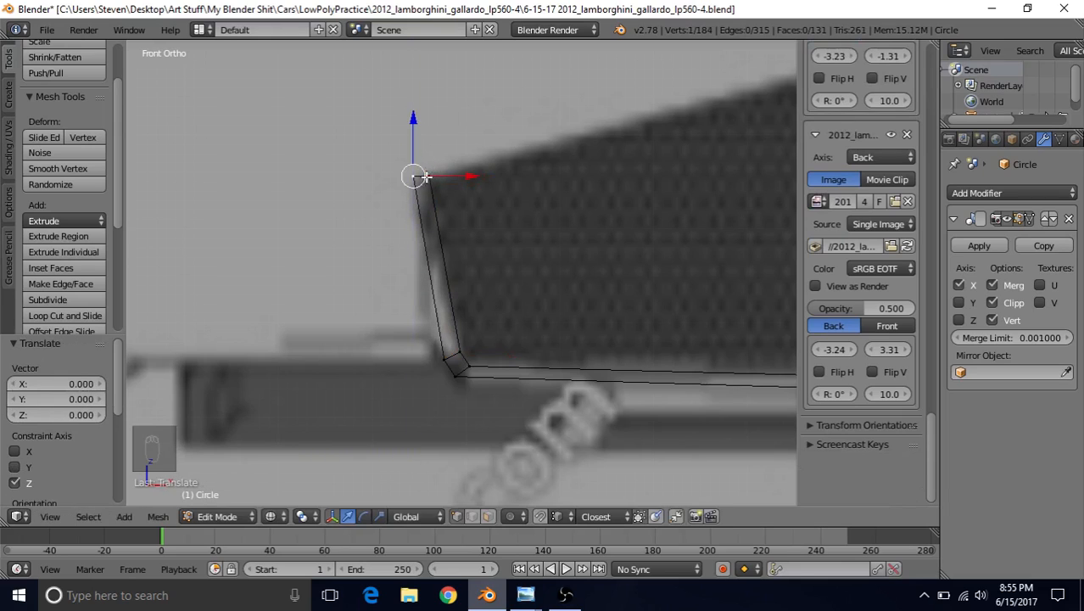
# Select all six vertices of the upright strip along the intake's inner edge, including the short corner segment.
pyautogui.keyDown('shift'); pyautogui.moveTo(433, 198); pyautogui.dragTo(565, 204, button='middle'); pyautogui.keyUp('shift')
pyautogui.scroll(-4, 532, 270)
pyautogui.press('c')
pyautogui.moveTo(469, 237); pyautogui.dragTo(484, 320)
pyautogui.rightClick(487, 332)
pyautogui.keyDown('shift'); pyautogui.moveTo(533, 252); pyautogui.dragTo(482, 259, button='middle'); pyautogui.keyUp('shift')
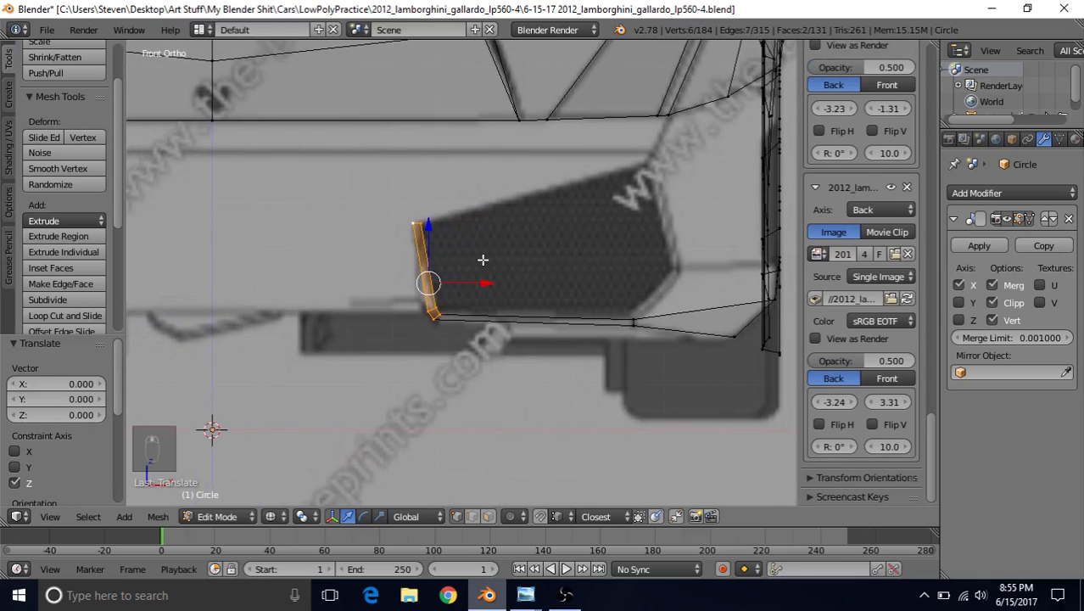
pyautogui.press('c')
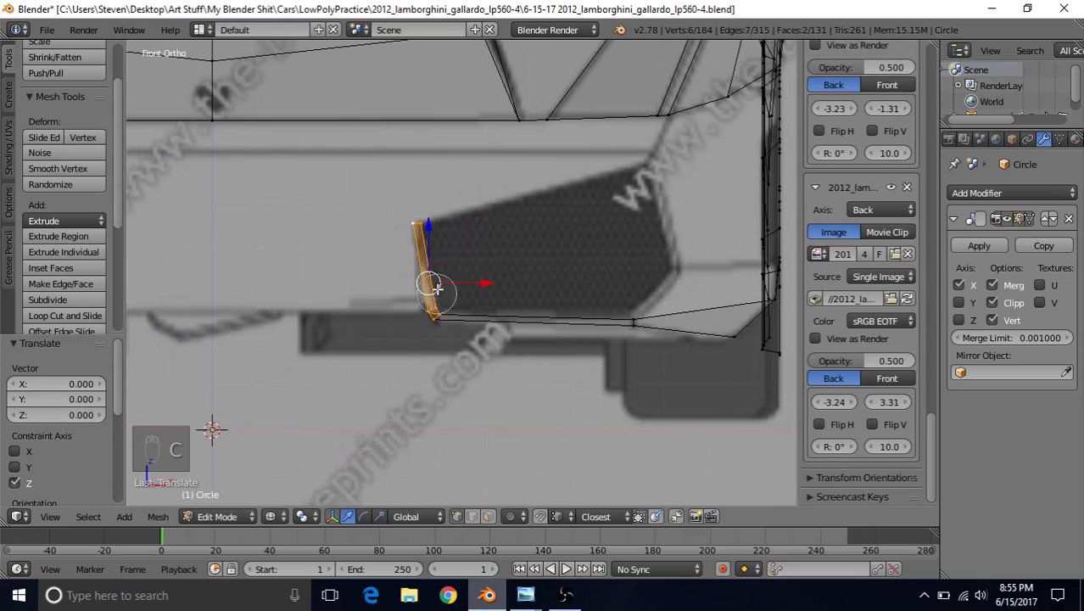
pyautogui.rightClick(439, 280)
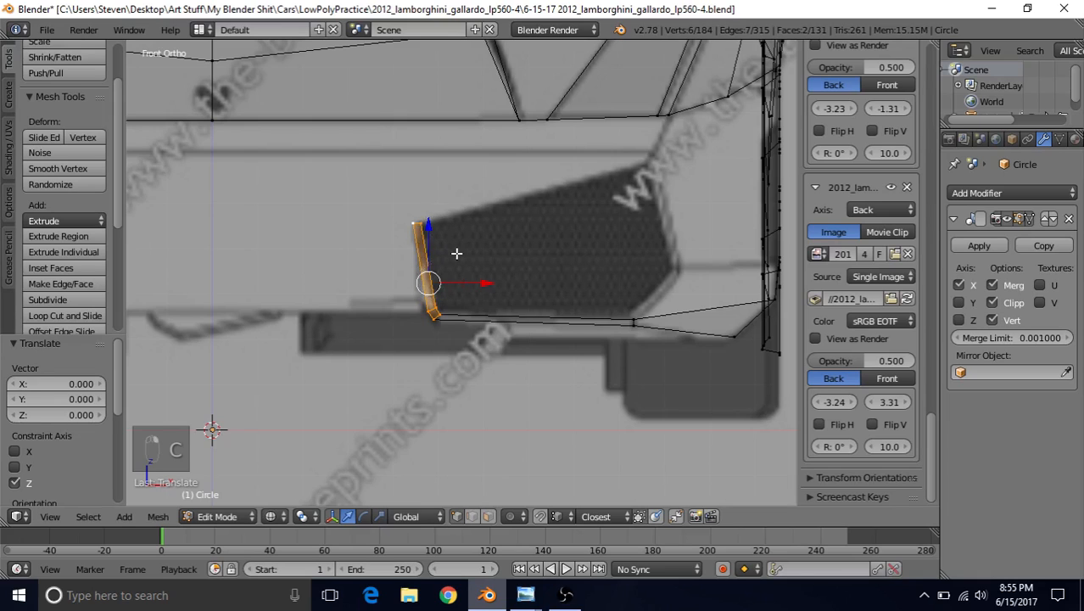
# Check the front crease photo and move the selected upright strip forward along Y by about 0.034 in side view.
pyautogui.press('KP_3')
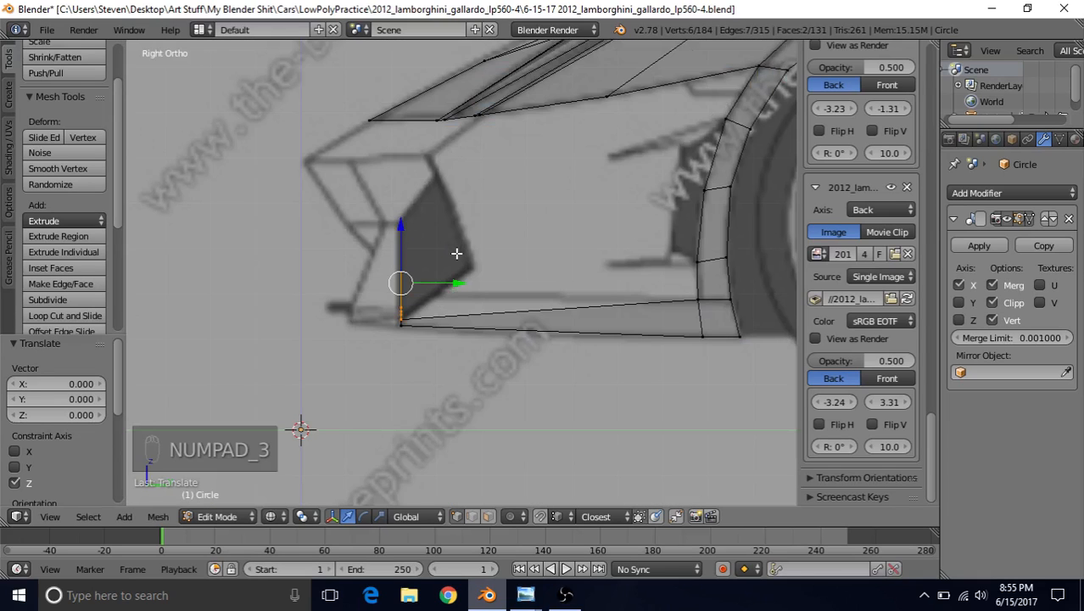
pyautogui.scroll(2, 457, 253)
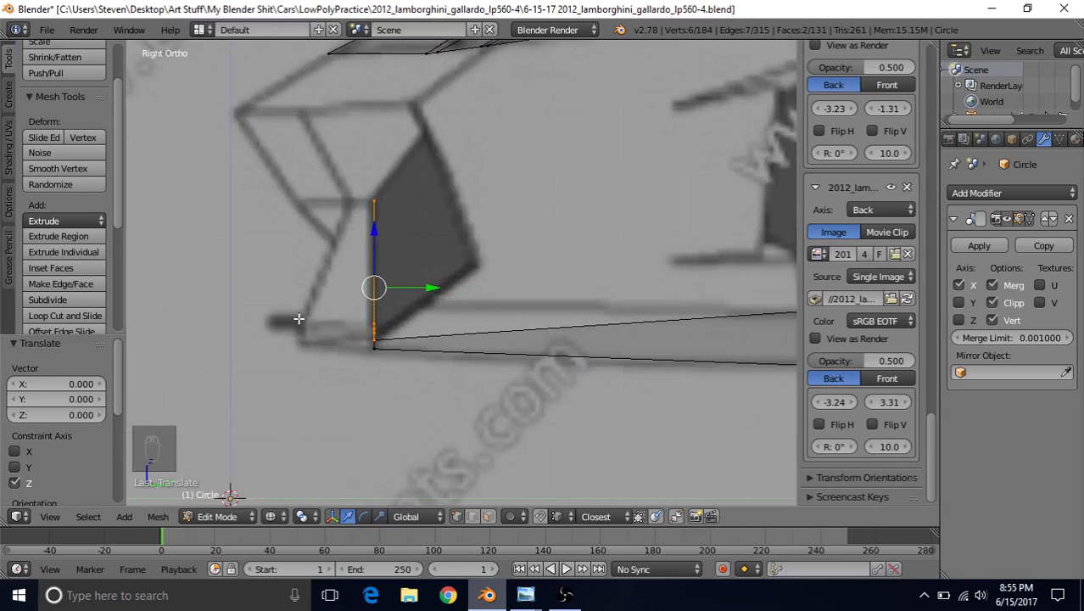
pyautogui.moveTo(526, 593)
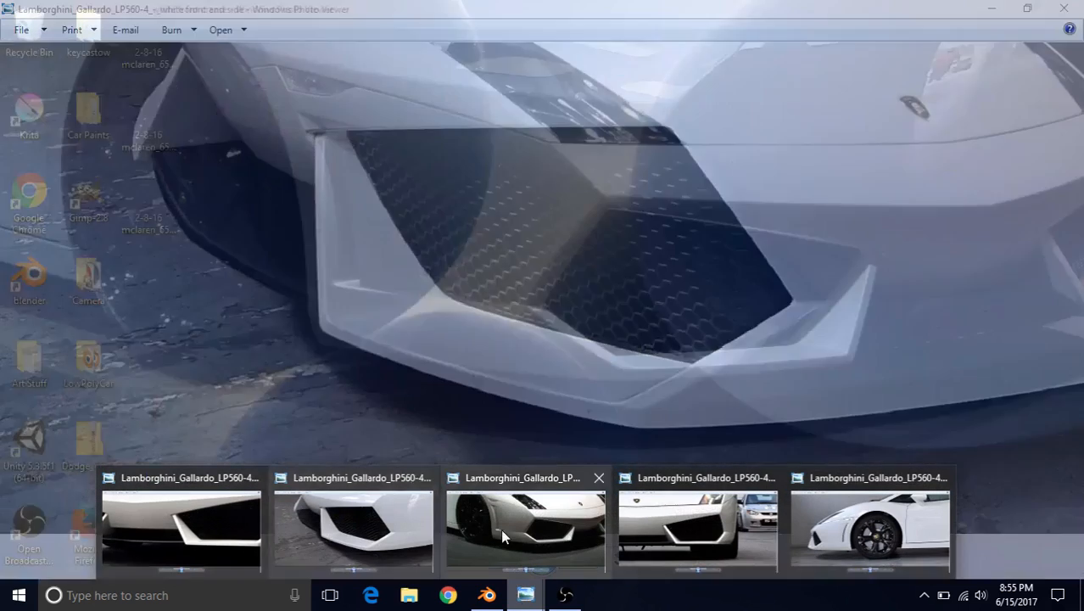
pyautogui.click(500, 529)
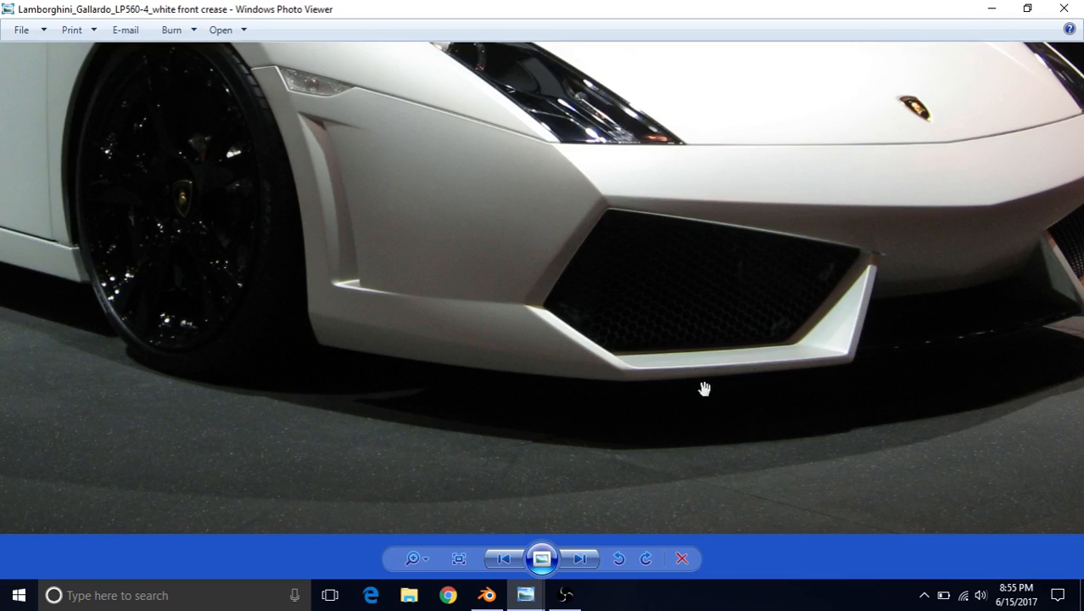
pyautogui.click(487, 594)
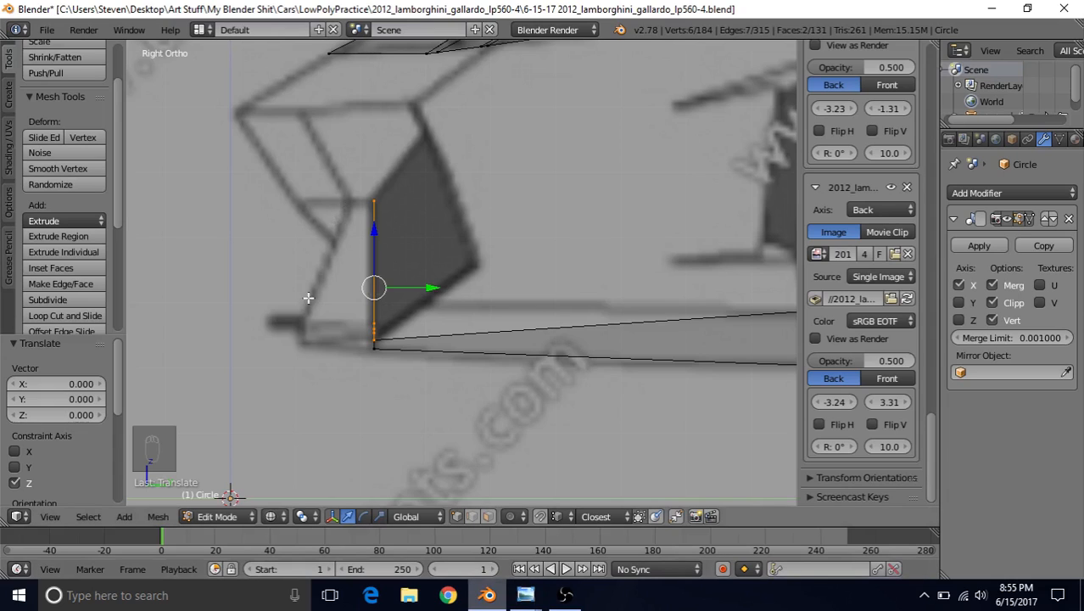
pyautogui.moveTo(421, 287); pyautogui.dragTo(399, 285)
pyautogui.click(399, 285)
# Deselect the upright's top vertices and move the lower four forward along Y by about 0.077 to the lip's front corner.
pyautogui.press('c')
pyautogui.middleClick(352, 208)
pyautogui.rightClick(353, 216)
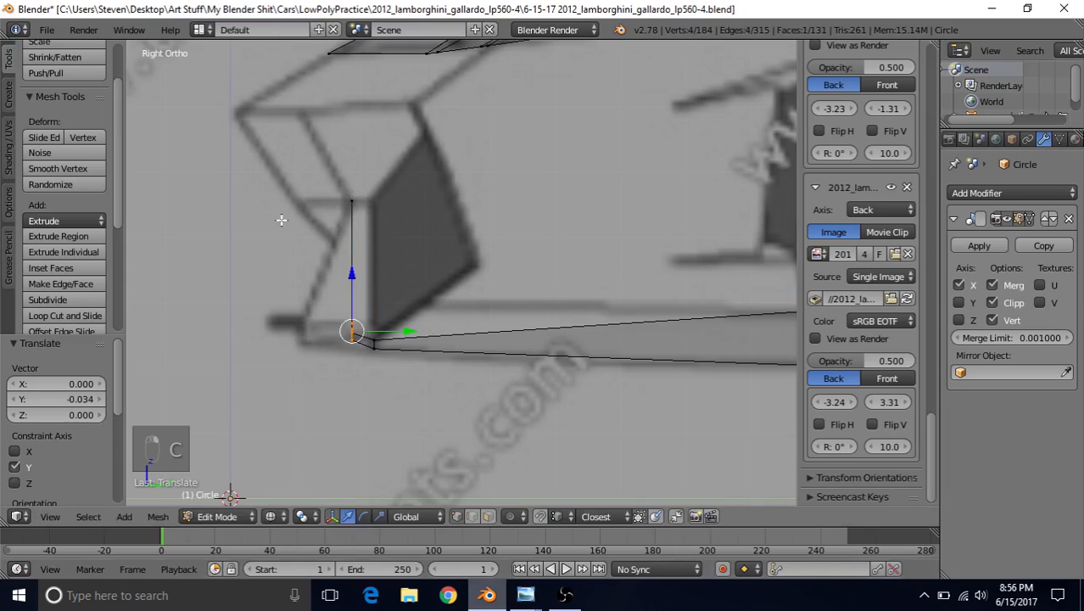
pyautogui.press('c')
pyautogui.rightClick(367, 199)
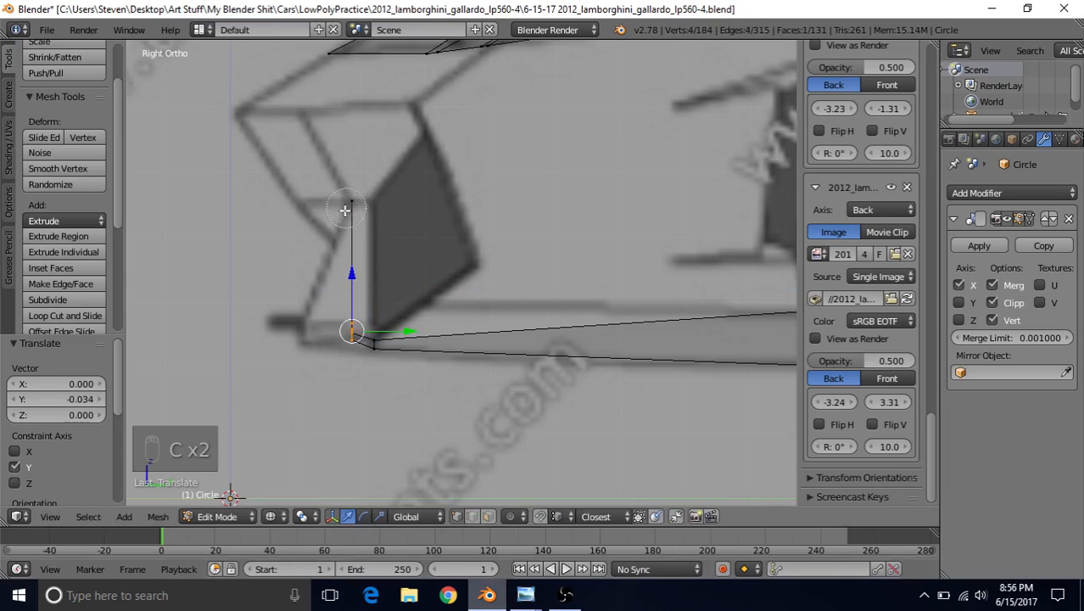
pyautogui.moveTo(411, 325); pyautogui.dragTo(360, 332)
pyautogui.keyDown('shift'); pyautogui.moveTo(449, 250); pyautogui.dragTo(538, 220, button='middle'); pyautogui.keyUp('shift')
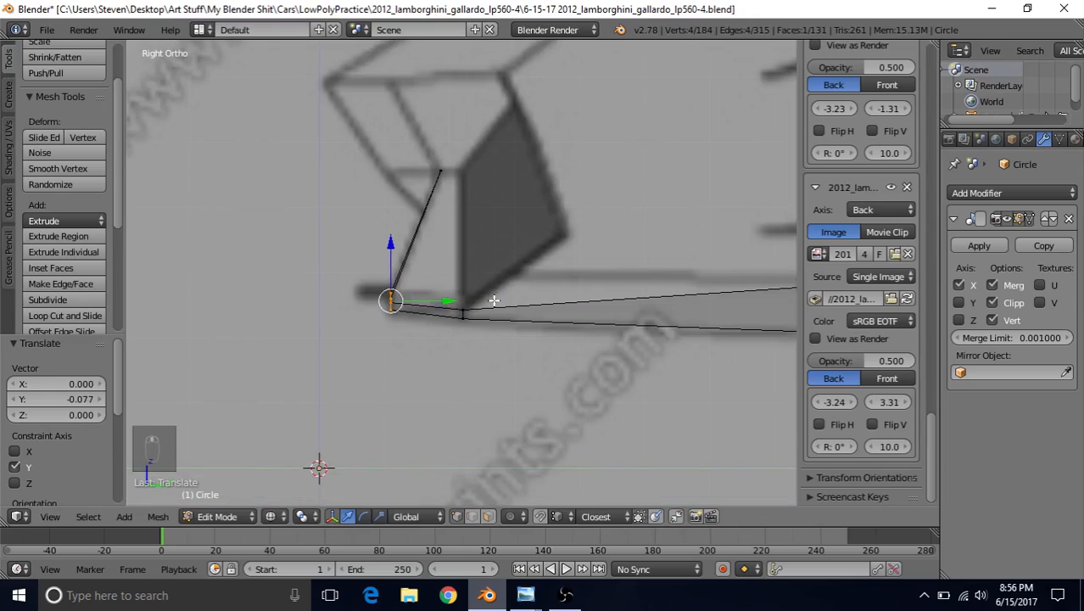
# Examine the mirrored lower lip and intake frame as a shaded model from the front corner and the side.
pyautogui.scroll(-2, 494, 299)
pyautogui.press('z')
pyautogui.press('Tab')
pyautogui.scroll(-2, 468, 280)
pyautogui.moveTo(467, 241); pyautogui.dragTo(552, 260, button='middle')
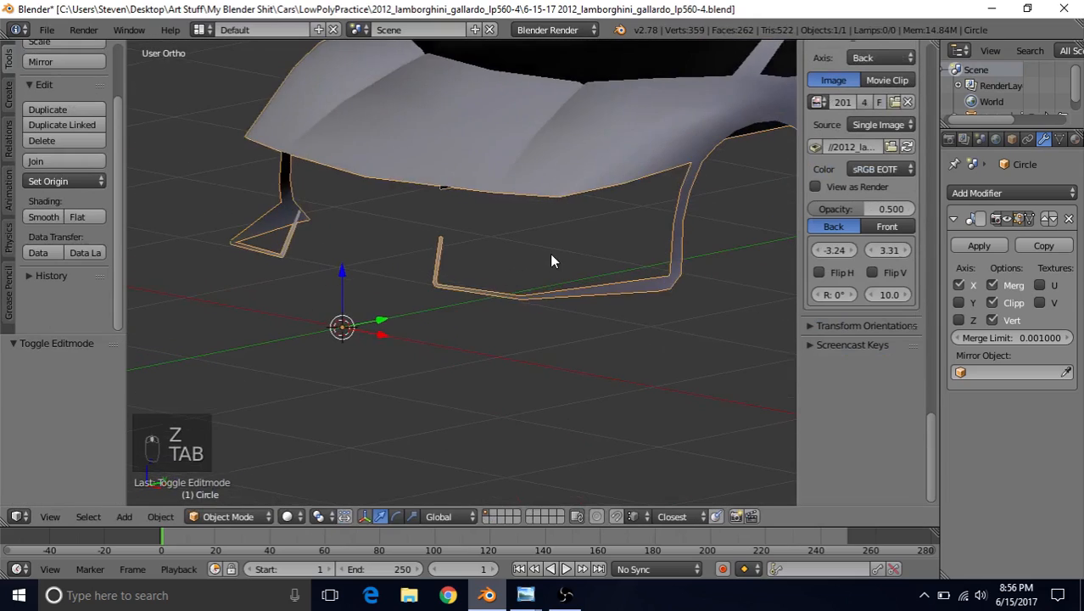
pyautogui.press('z')
pyautogui.press('z')
pyautogui.moveTo(469, 286); pyautogui.dragTo(530, 277, button='middle')
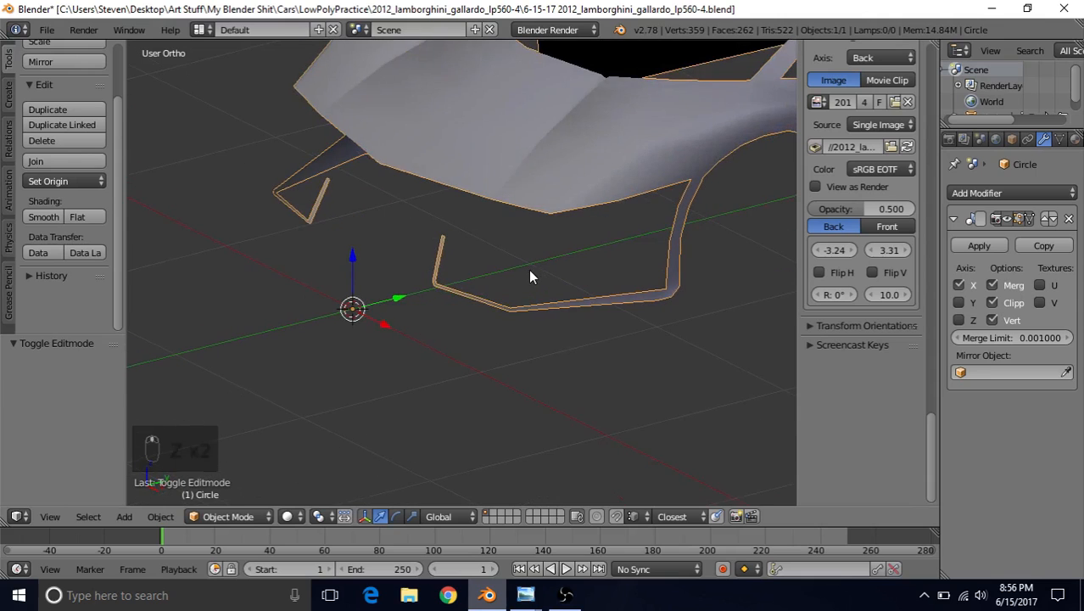
pyautogui.press('KP_3')
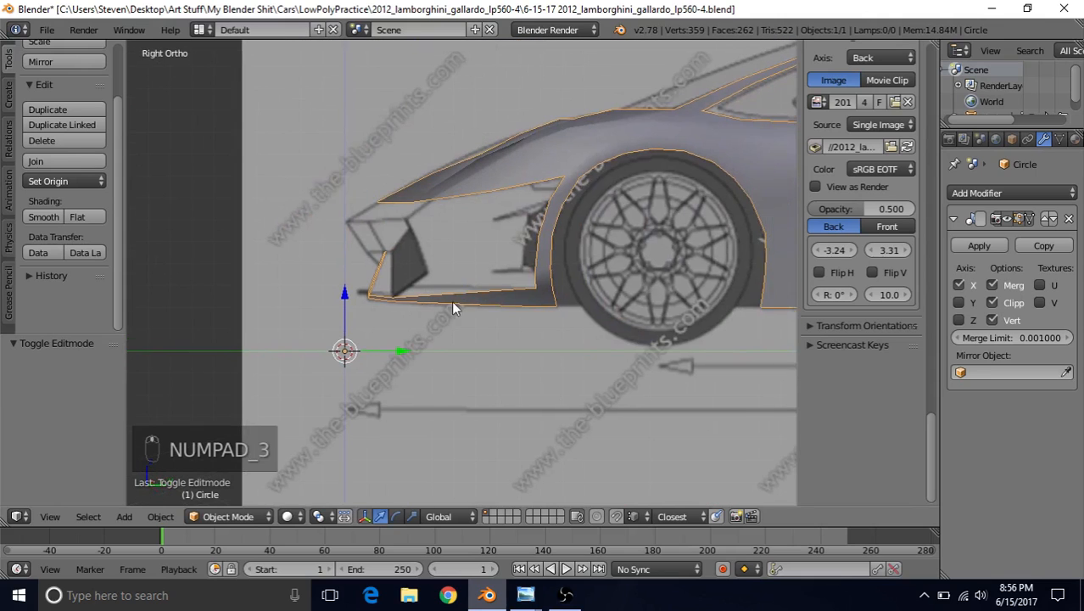
# Check the front crease photo and extrude the wheel-arch strip's inner vertex forward by about 0.5 along Y to the intake's outer corner.
pyautogui.press('Tab')
pyautogui.scroll(3, 453, 305)
pyautogui.press('z')
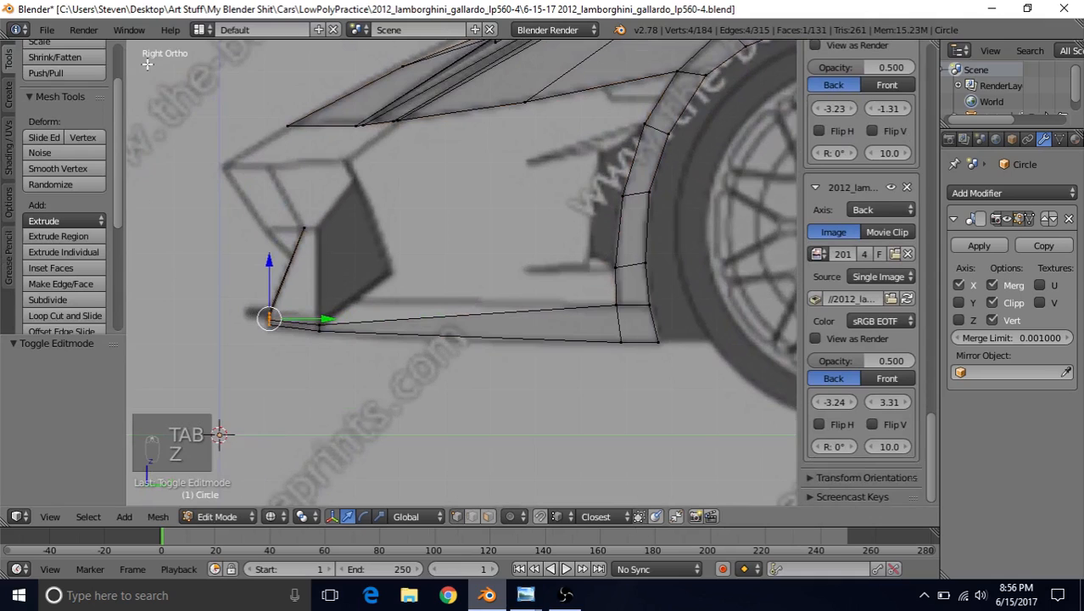
pyautogui.keyDown('shift'); pyautogui.moveTo(479, 237); pyautogui.dragTo(447, 221, button='middle'); pyautogui.keyUp('shift')
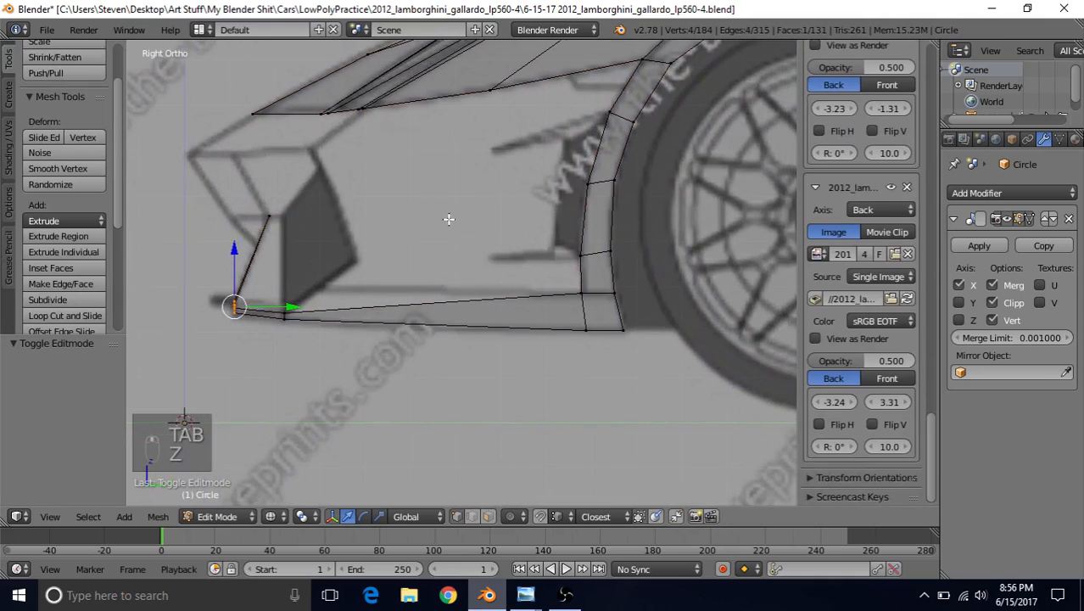
pyautogui.rightClick(581, 254)
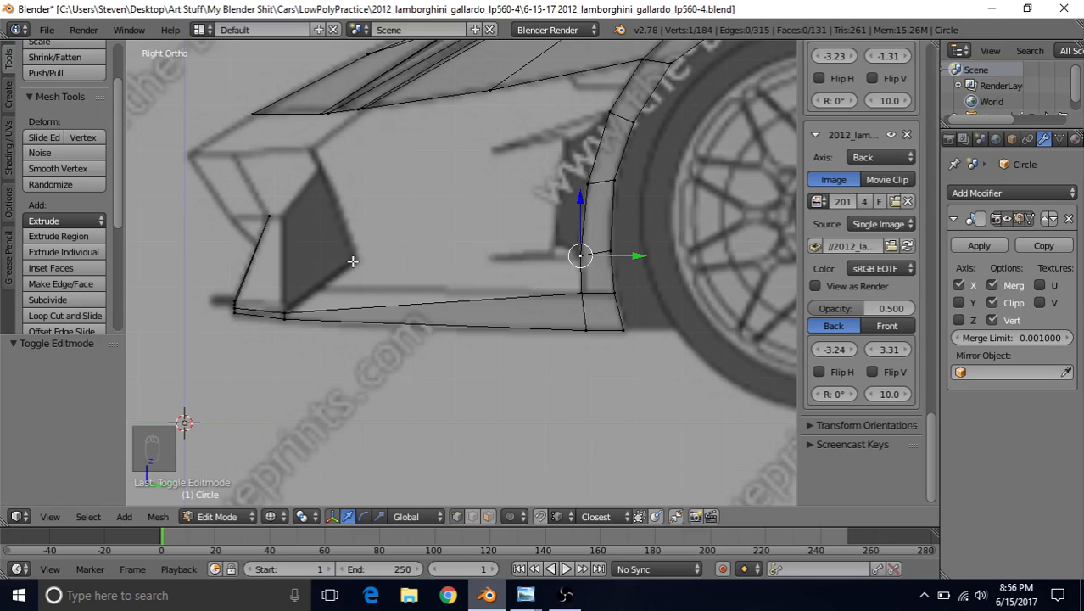
pyautogui.moveTo(526, 594)
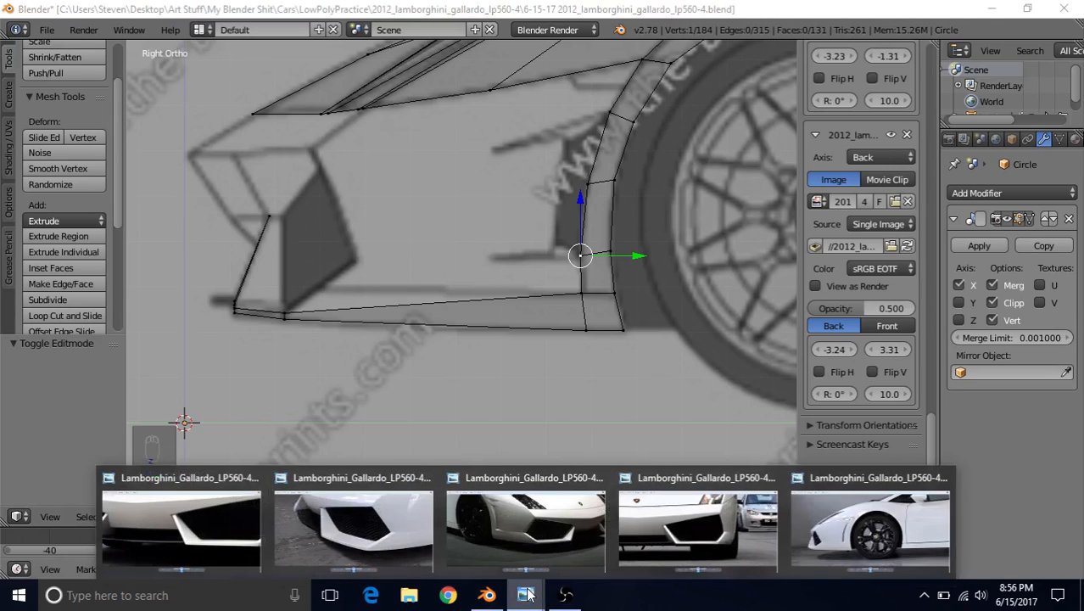
pyautogui.click(529, 544)
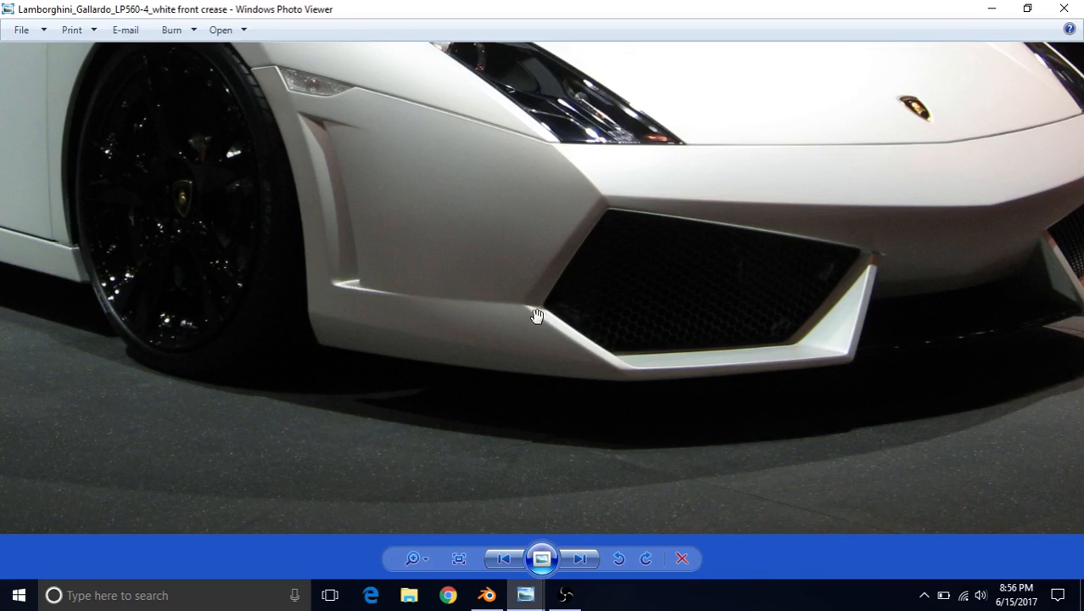
pyautogui.click(487, 594)
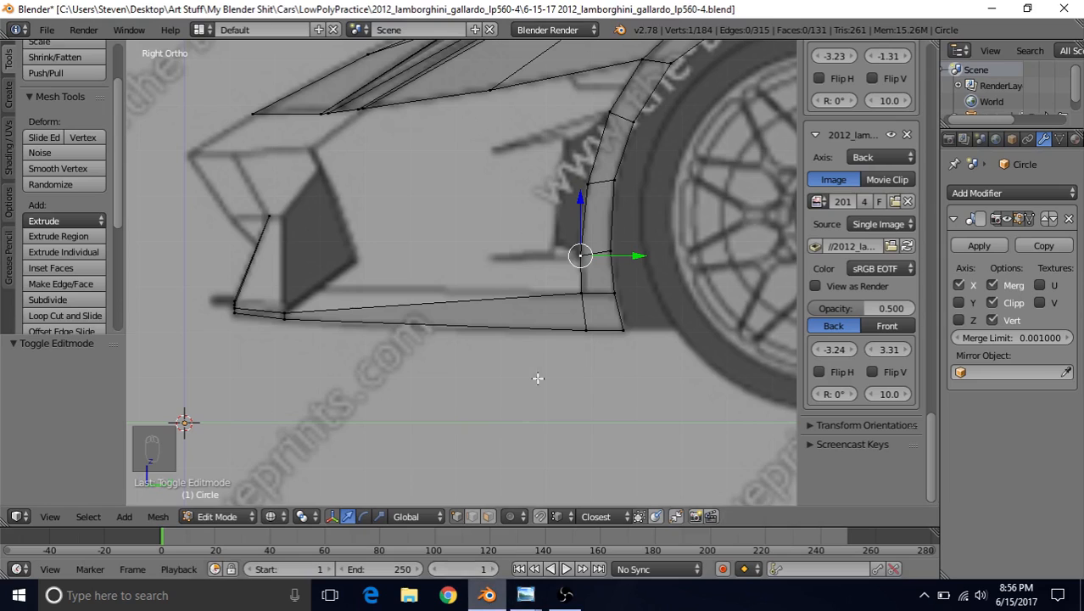
pyautogui.keyDown('shift'); pyautogui.moveTo(479, 282); pyautogui.dragTo(538, 271, button='middle'); pyautogui.keyUp('shift')
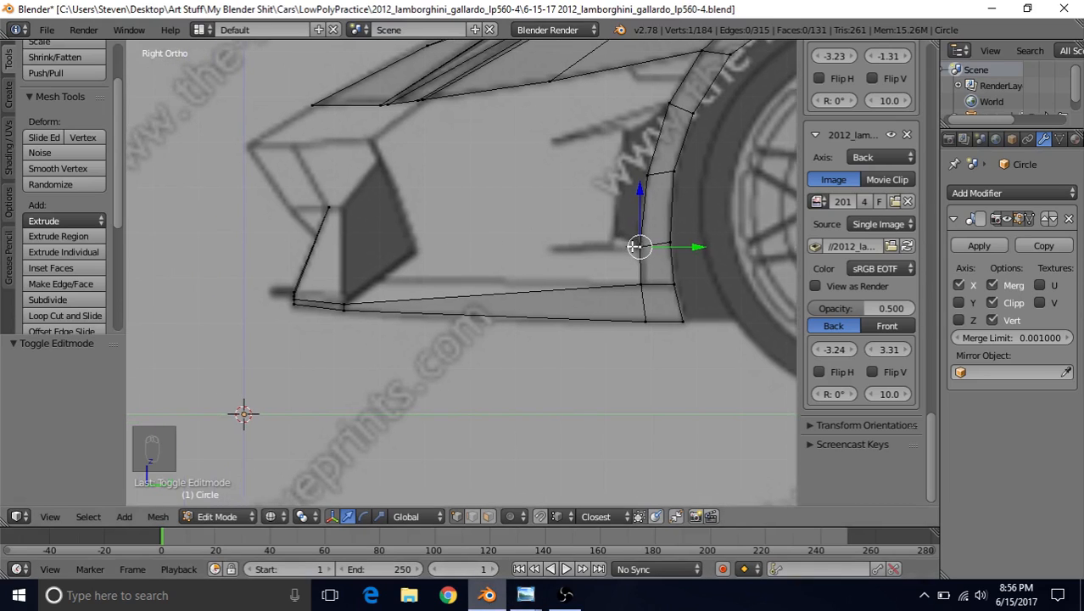
pyautogui.press('e')
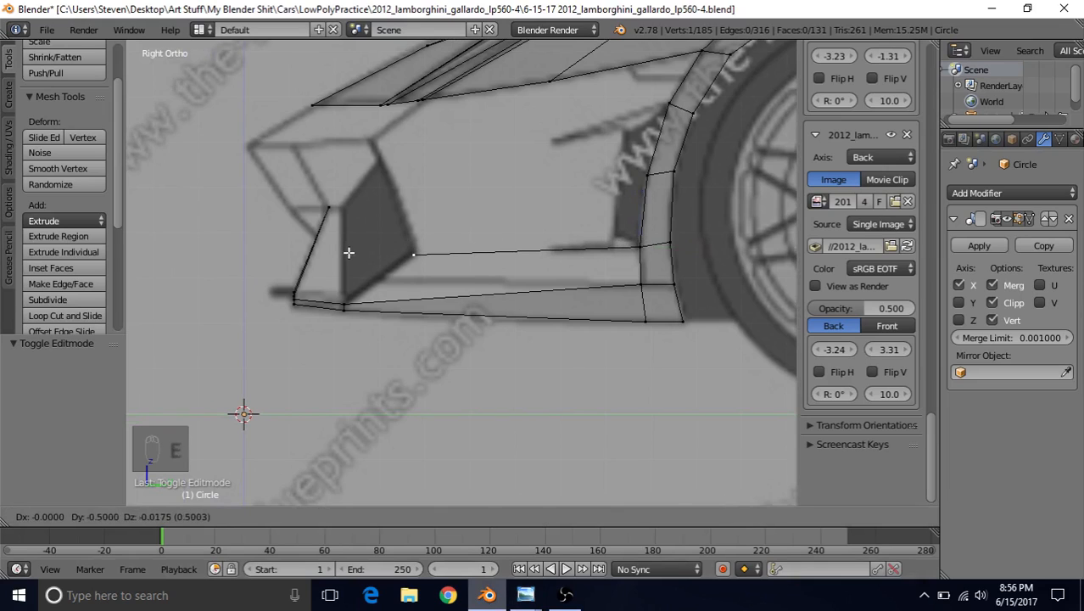
pyautogui.click(349, 252)
# Fill a face between the new intake corner vertex, the two wheel-arch strip vertices and the lower lip's corner vertex.
pyautogui.keyDown('shift'); pyautogui.moveTo(424, 285); pyautogui.dragTo(507, 305, button='middle'); pyautogui.keyUp('shift')
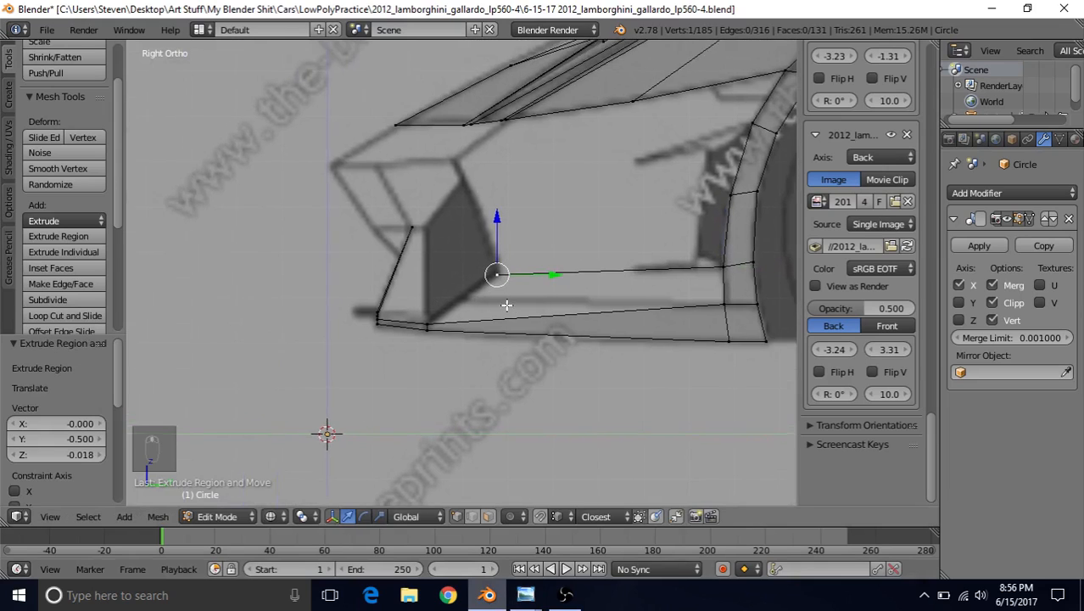
pyautogui.keyDown('shift'); pyautogui.rightClick(722, 268); pyautogui.keyUp('shift')
pyautogui.keyDown('shift'); pyautogui.rightClick(725, 303); pyautogui.keyUp('shift')
pyautogui.keyDown('shift'); pyautogui.rightClick(430, 314); pyautogui.keyUp('shift')
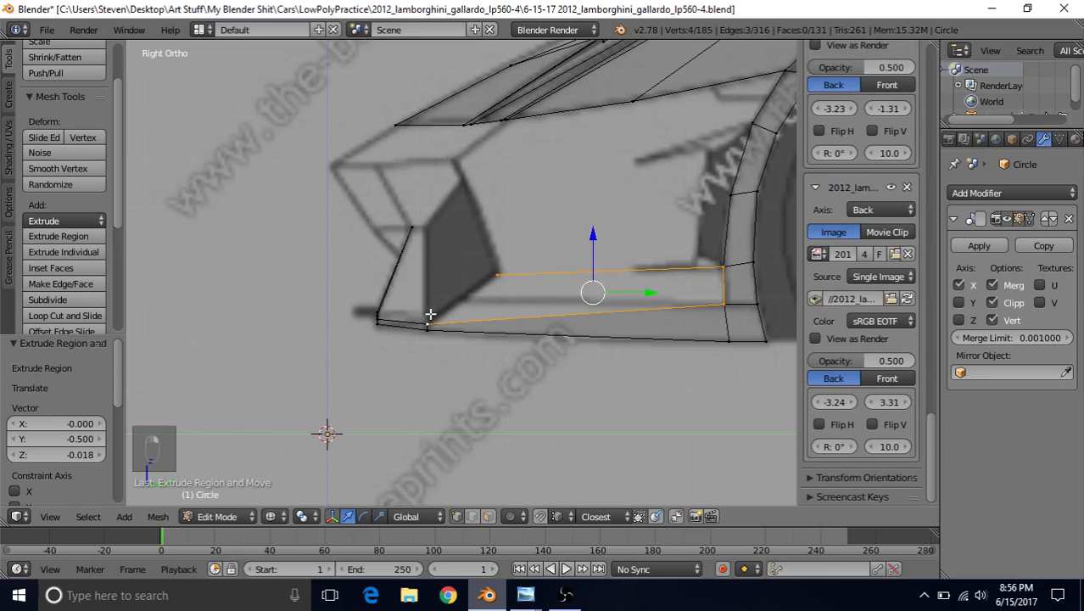
pyautogui.press('f')
# Examine the bumper around the intake in the front crease photo and on the side and front blueprints.
pyautogui.rightClick(480, 273)
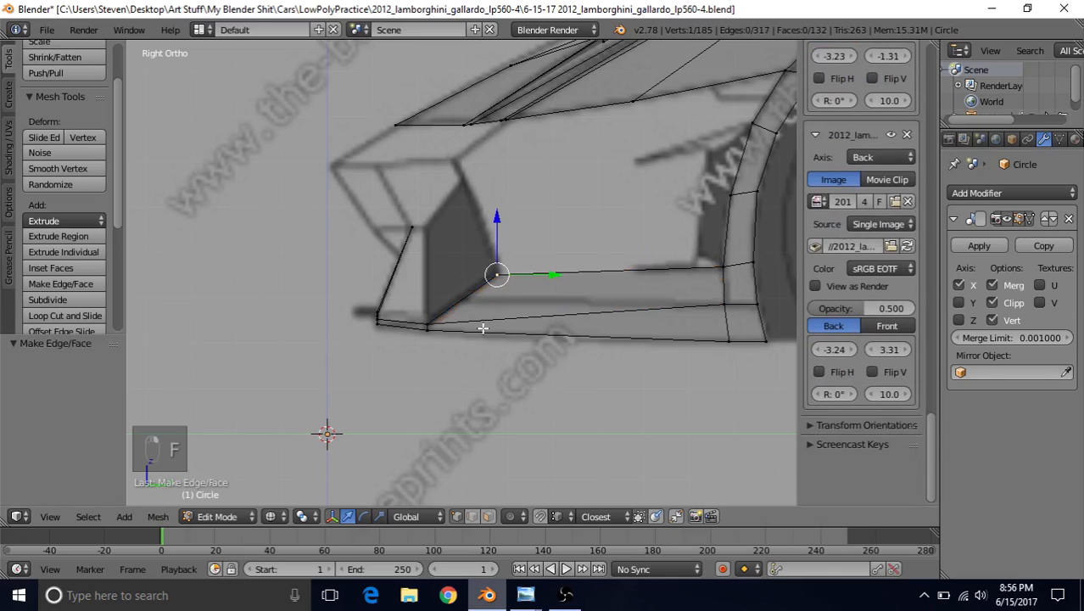
pyautogui.keyDown('shift'); pyautogui.moveTo(489, 267); pyautogui.dragTo(483, 303, button='middle'); pyautogui.keyUp('shift')
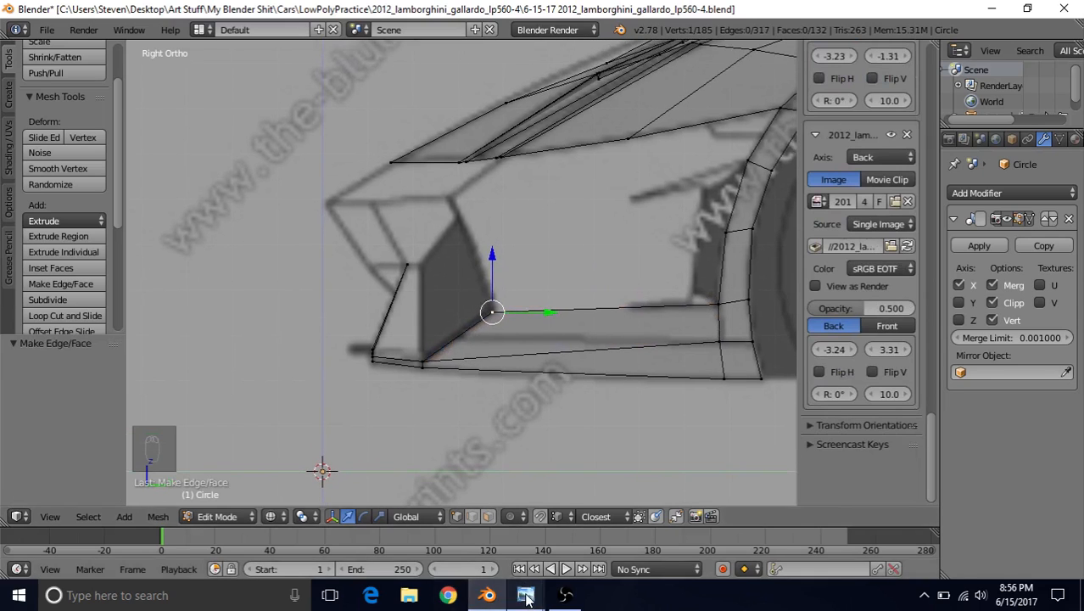
pyautogui.moveTo(526, 595)
pyautogui.click(522, 529)
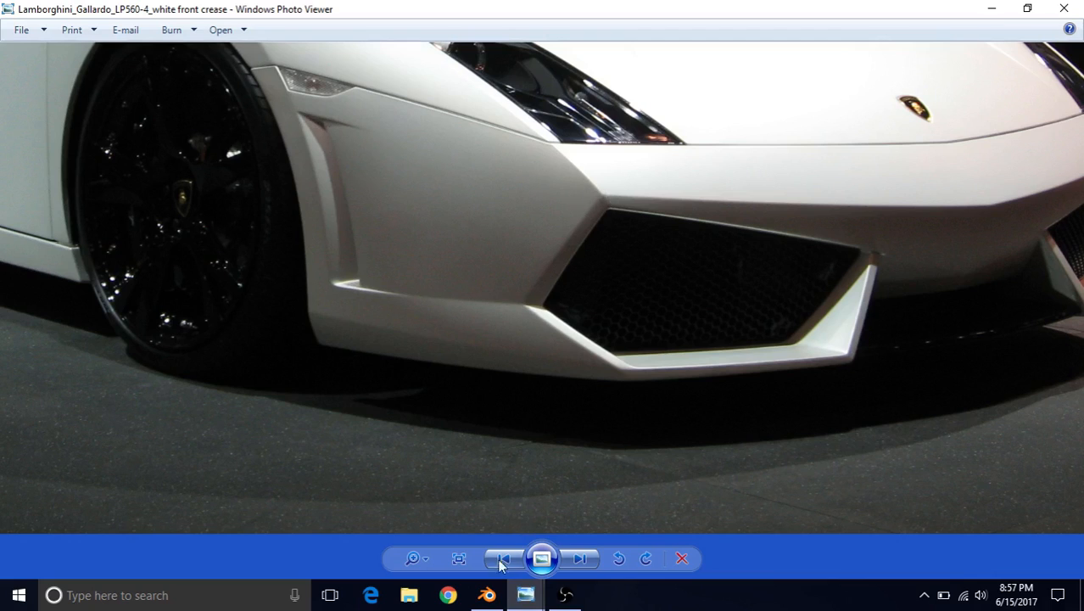
pyautogui.click(487, 595)
pyautogui.keyDown('shift'); pyautogui.moveTo(562, 306); pyautogui.dragTo(476, 364, button='middle'); pyautogui.keyUp('shift')
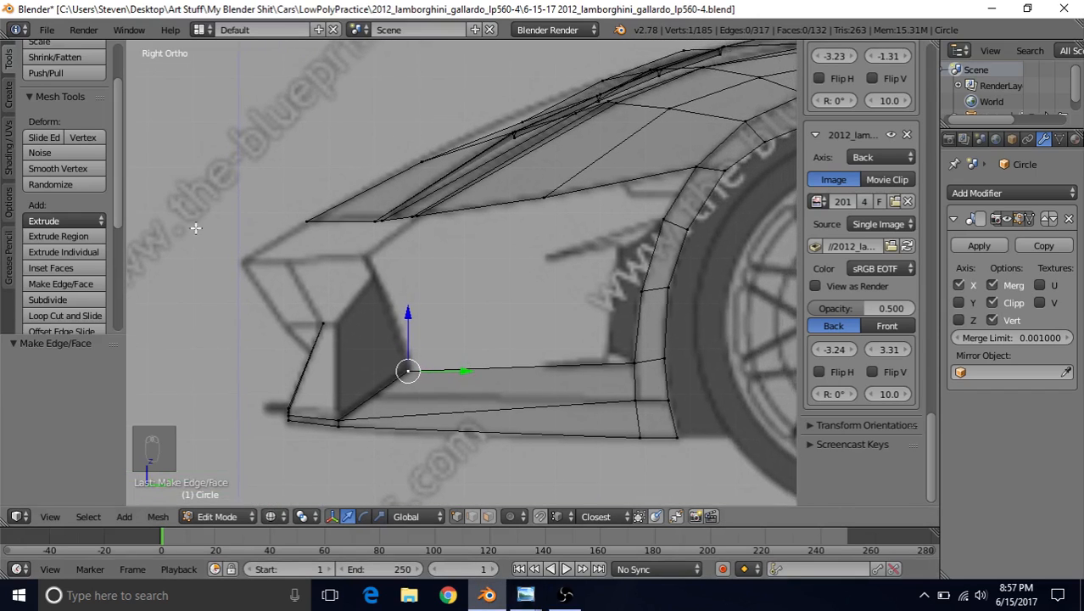
pyautogui.keyDown('shift'); pyautogui.moveTo(355, 281); pyautogui.dragTo(382, 270, button='middle'); pyautogui.keyUp('shift')
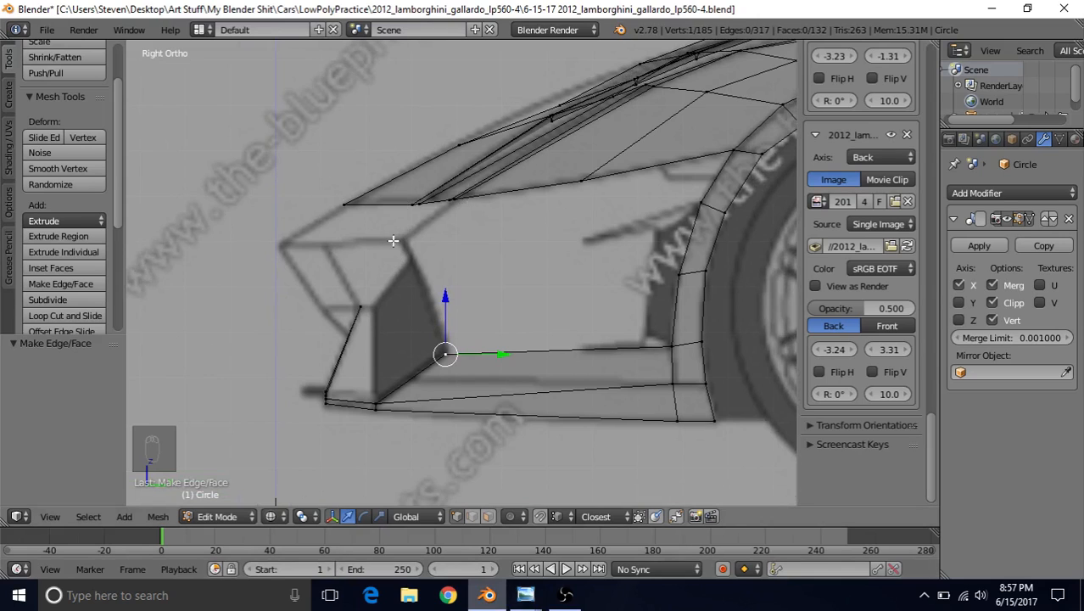
pyautogui.keyDown('shift'); pyautogui.moveTo(413, 253); pyautogui.dragTo(508, 267, button='middle'); pyautogui.keyUp('shift')
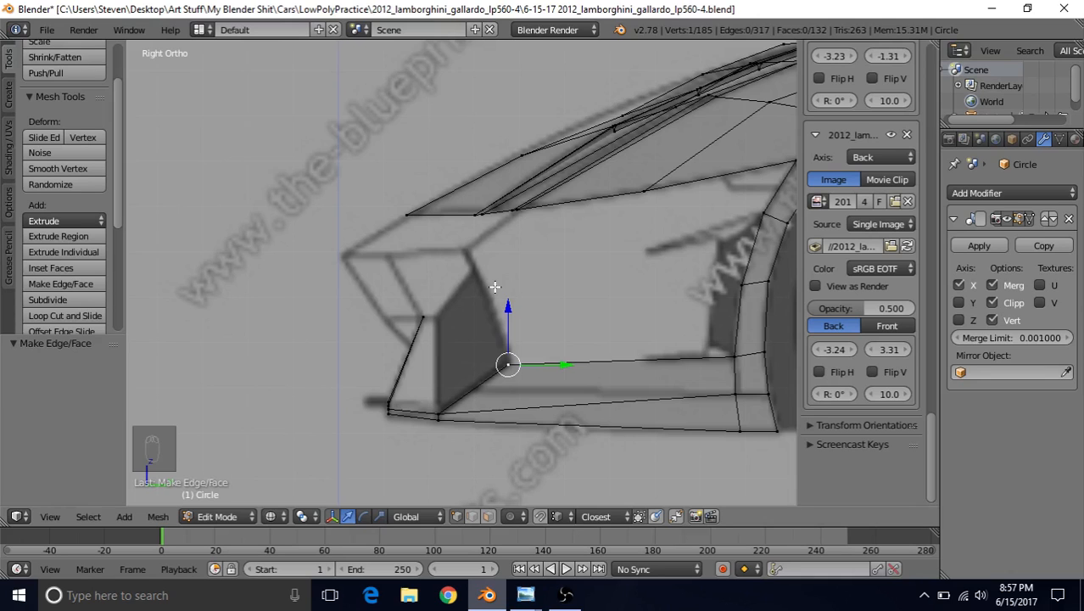
pyautogui.press('KP_7')
pyautogui.keyDown('shift'); pyautogui.moveTo(456, 291); pyautogui.dragTo(479, 322, button='middle'); pyautogui.keyUp('shift')
pyautogui.press('KP_1')
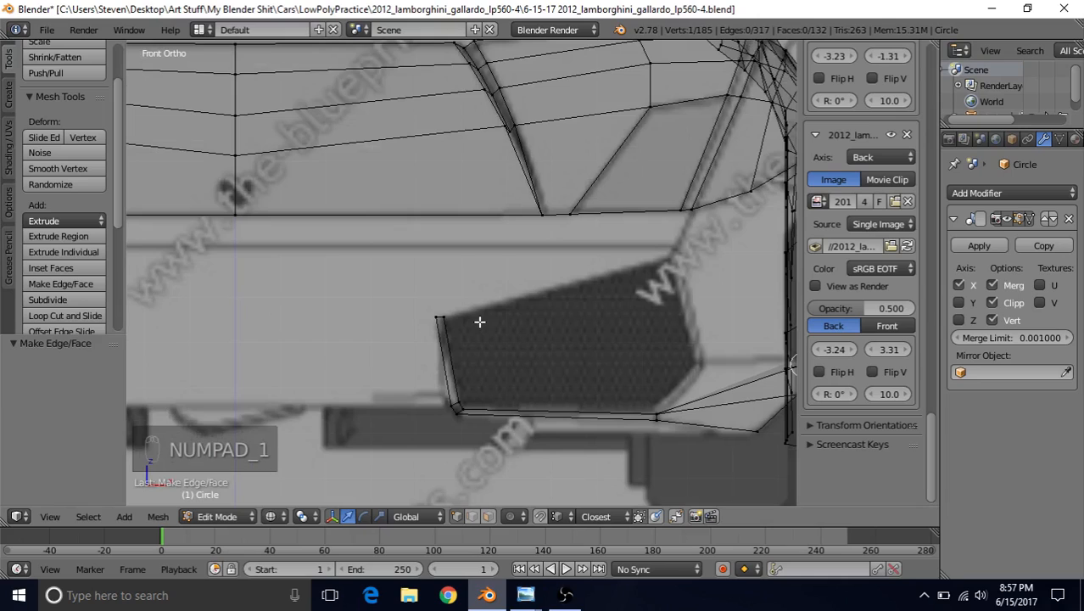
# Extrude the five vertices along the front edge of the hood and headlight and move them down along Z by about 0.067.
pyautogui.rightClick(675, 212)
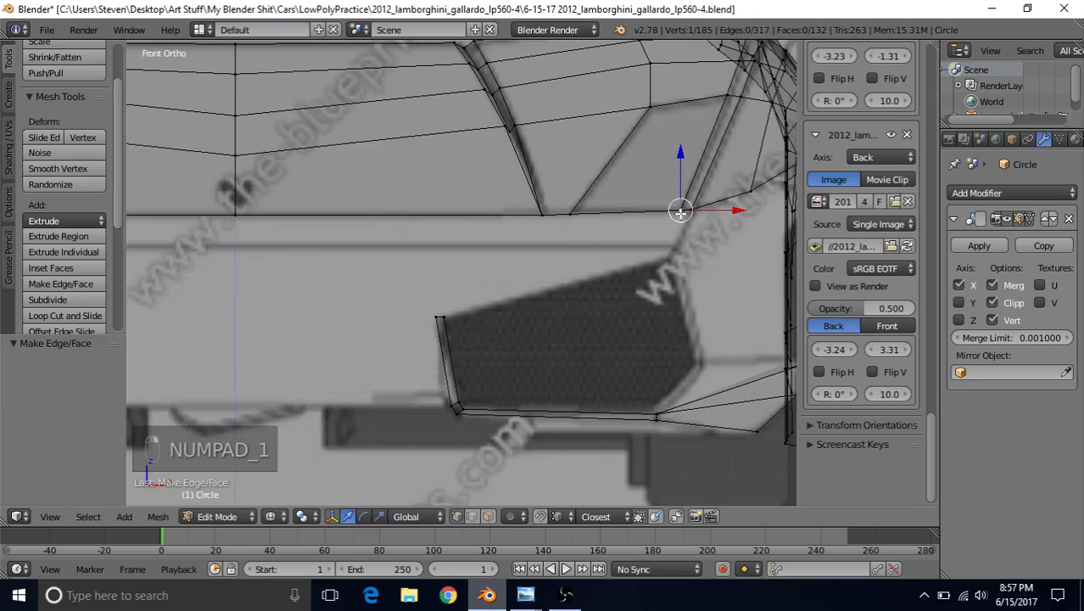
pyautogui.keyDown('shift'); pyautogui.rightClick(699, 209); pyautogui.keyUp('shift')
pyautogui.keyDown('shift'); pyautogui.rightClick(579, 210); pyautogui.keyUp('shift')
pyautogui.keyDown('shift'); pyautogui.rightClick(541, 211); pyautogui.keyUp('shift')
pyautogui.keyDown('shift'); pyautogui.rightClick(253, 210); pyautogui.keyUp('shift')
pyautogui.keyDown('shift'); pyautogui.moveTo(599, 248); pyautogui.dragTo(634, 228, button='middle'); pyautogui.keyUp('shift')
pyautogui.press('e')
pyautogui.rightClick(476, 251)
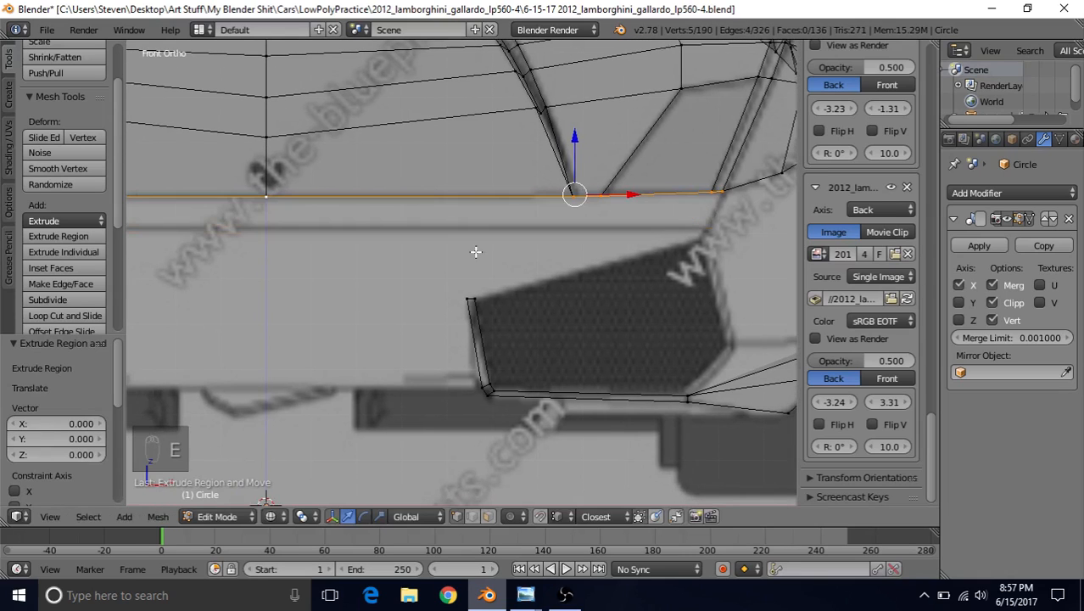
pyautogui.press('g')
pyautogui.press('z')
pyautogui.click(572, 168)
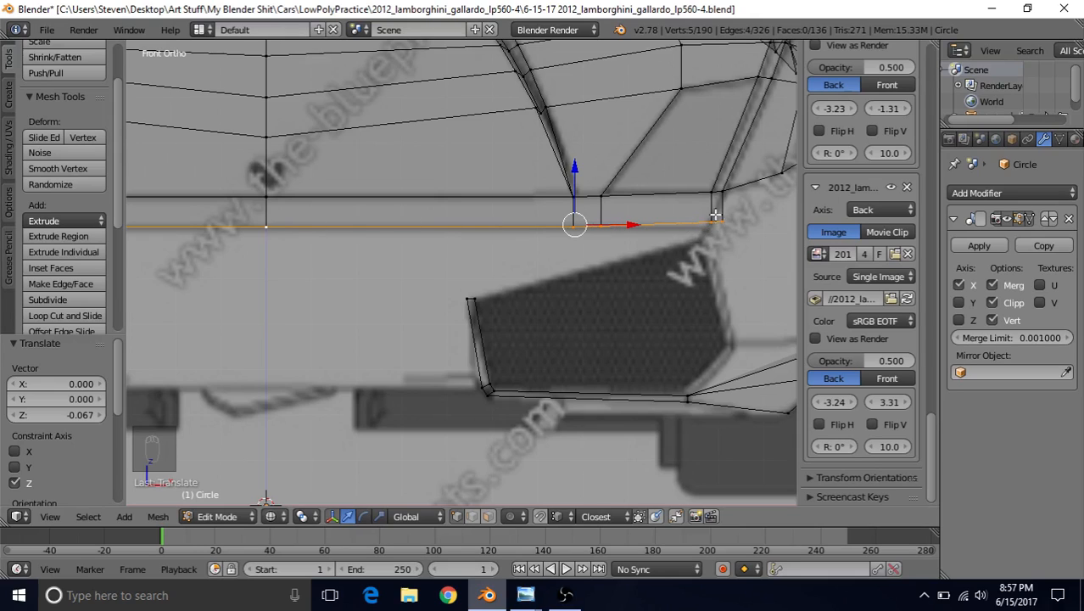
# Flatten the extruded row by scaling it to 0 along Z and lower it by about 0.007.
pyautogui.press('s')
pyautogui.press('z')
pyautogui.write('0')
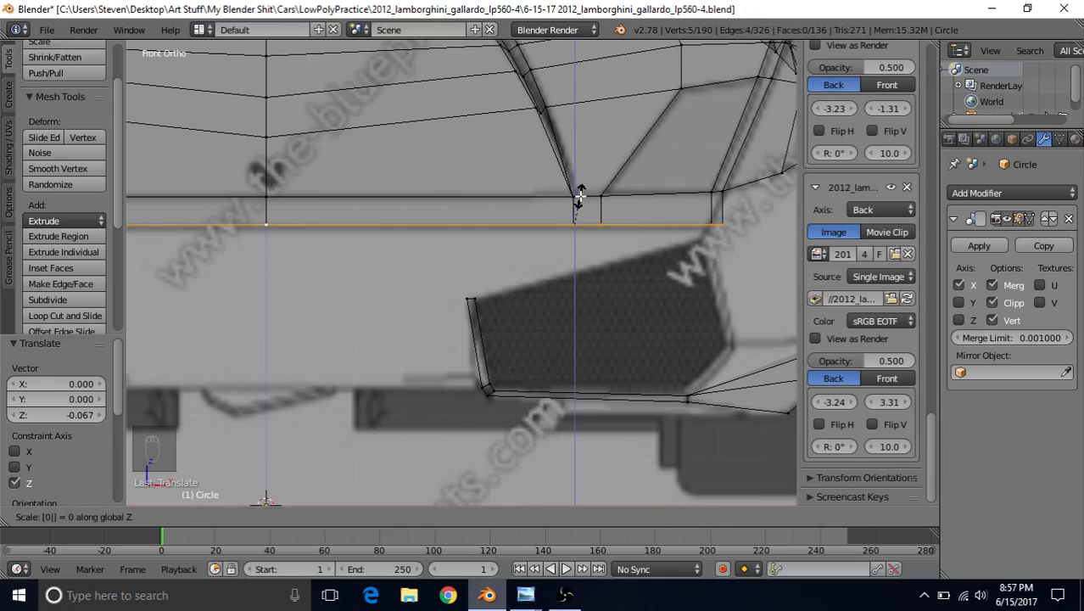
pyautogui.press('Return')
pyautogui.moveTo(574, 168); pyautogui.dragTo(574, 170)
# Move the two outermost vertices of the flattened row inward along X by about 0.032.
pyautogui.keyDown('shift'); pyautogui.moveTo(602, 203); pyautogui.dragTo(522, 201, button='middle'); pyautogui.keyUp('shift')
pyautogui.rightClick(621, 206)
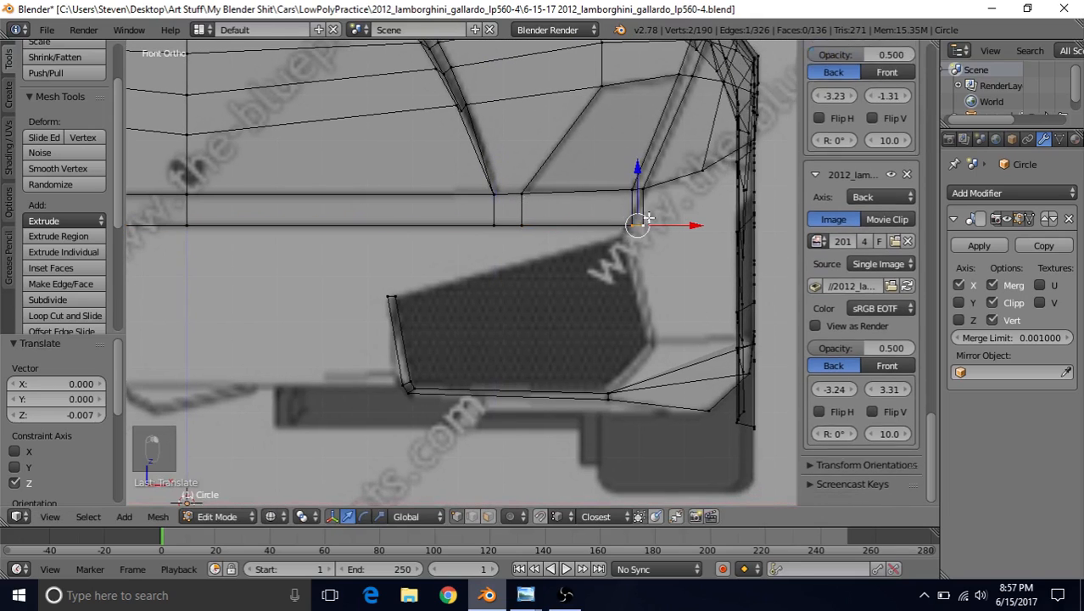
pyautogui.moveTo(679, 222); pyautogui.dragTo(664, 228)
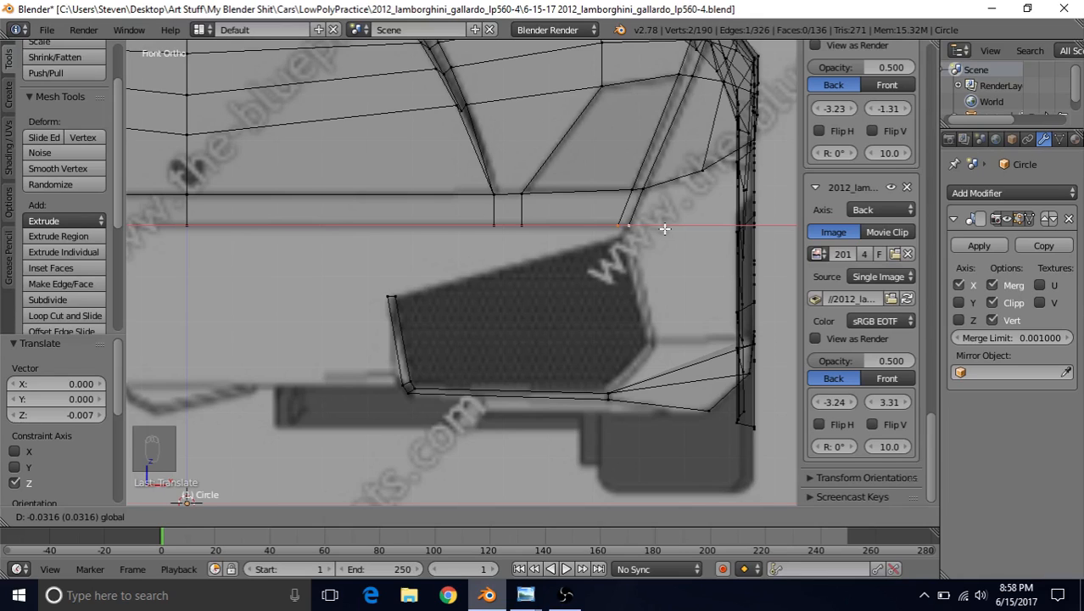
pyautogui.moveTo(664, 228); pyautogui.dragTo(664, 229)
# Check the straight-on front photo, extrude the row's five vertices and move the new row down along Z by about 0.030.
pyautogui.keyDown('shift'); pyautogui.moveTo(600, 276); pyautogui.dragTo(690, 241, button='middle'); pyautogui.keyUp('shift')
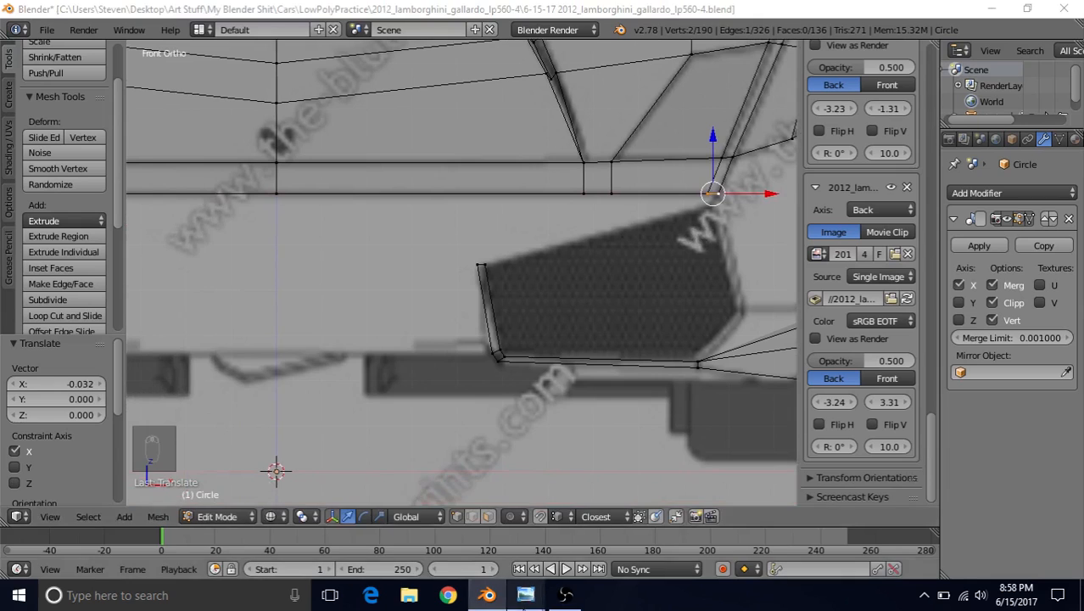
pyautogui.moveTo(525, 594)
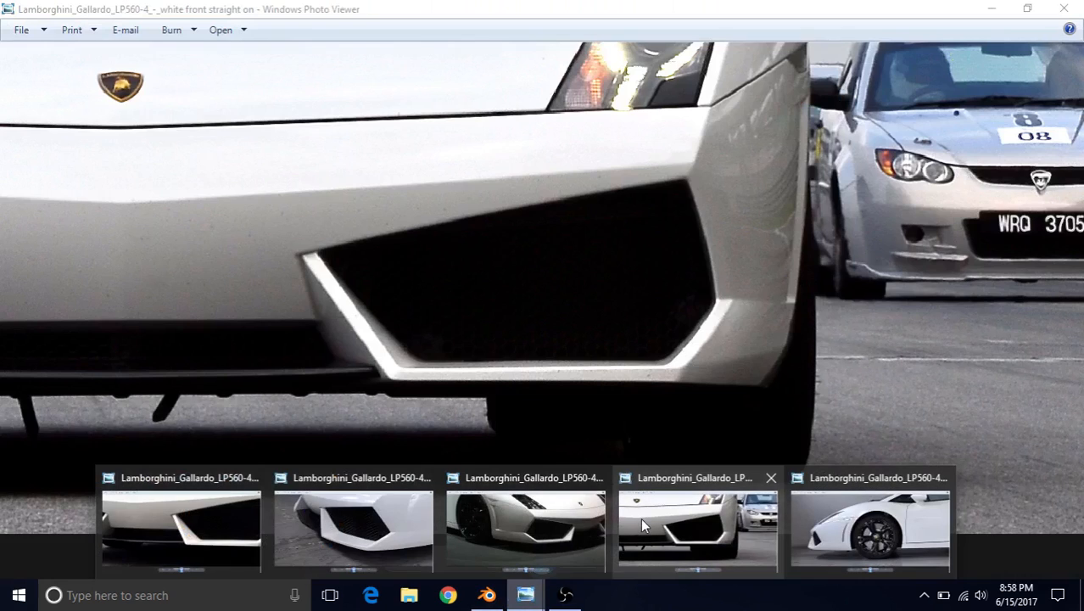
pyautogui.click(640, 517)
pyautogui.scroll(-1, 370, 233)
pyautogui.moveTo(368, 231); pyautogui.dragTo(439, 221)
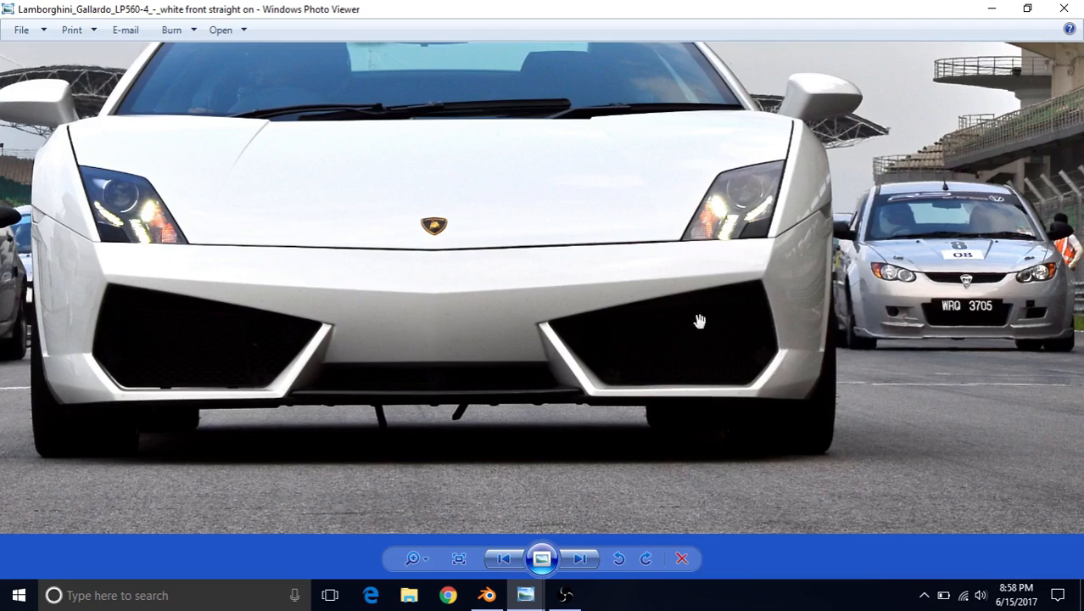
pyautogui.click(487, 595)
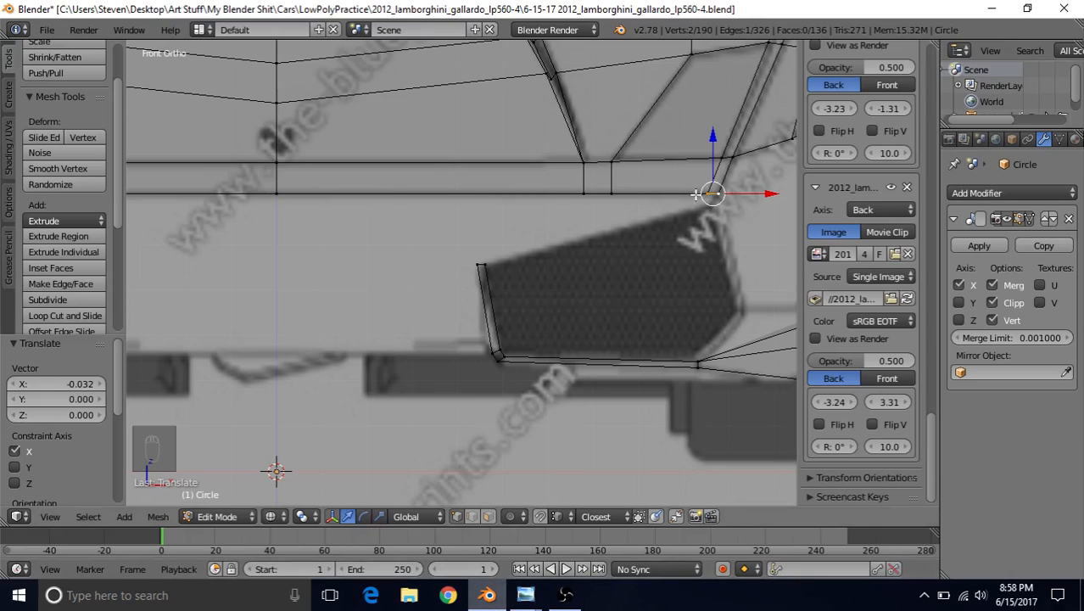
pyautogui.keyDown('shift'); pyautogui.rightClick(280, 190); pyautogui.keyUp('shift')
pyautogui.keyDown('shift'); pyautogui.rightClick(583, 192); pyautogui.keyUp('shift')
pyautogui.keyDown('shift'); pyautogui.rightClick(612, 192); pyautogui.keyUp('shift')
pyautogui.keyDown('shift'); pyautogui.moveTo(612, 227); pyautogui.dragTo(604, 237, button='middle'); pyautogui.keyUp('shift')
pyautogui.press('e')
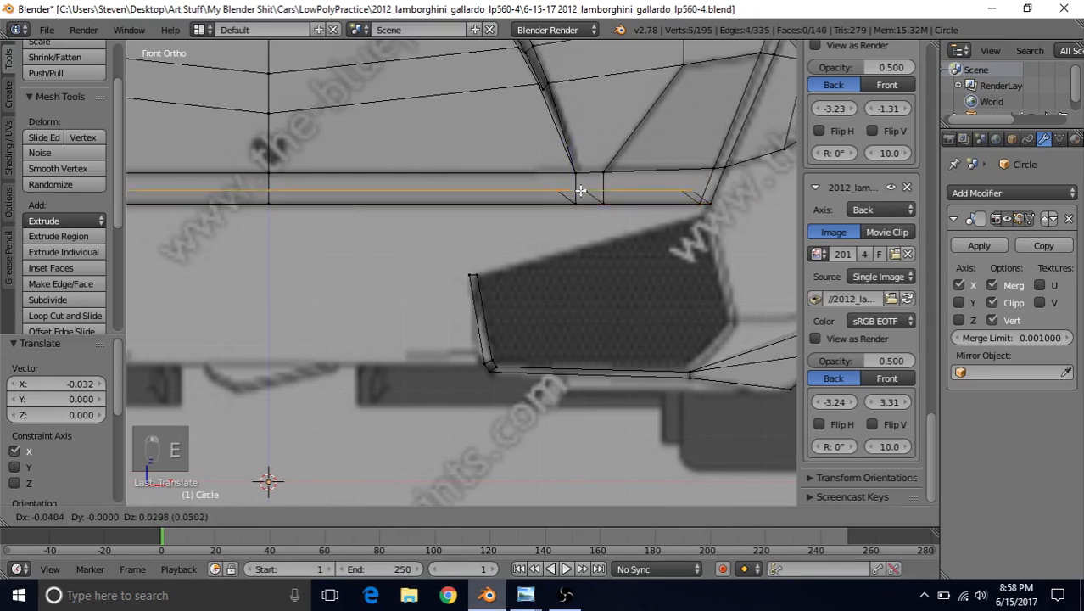
pyautogui.rightClick(586, 190)
pyautogui.press('g')
pyautogui.press('z')
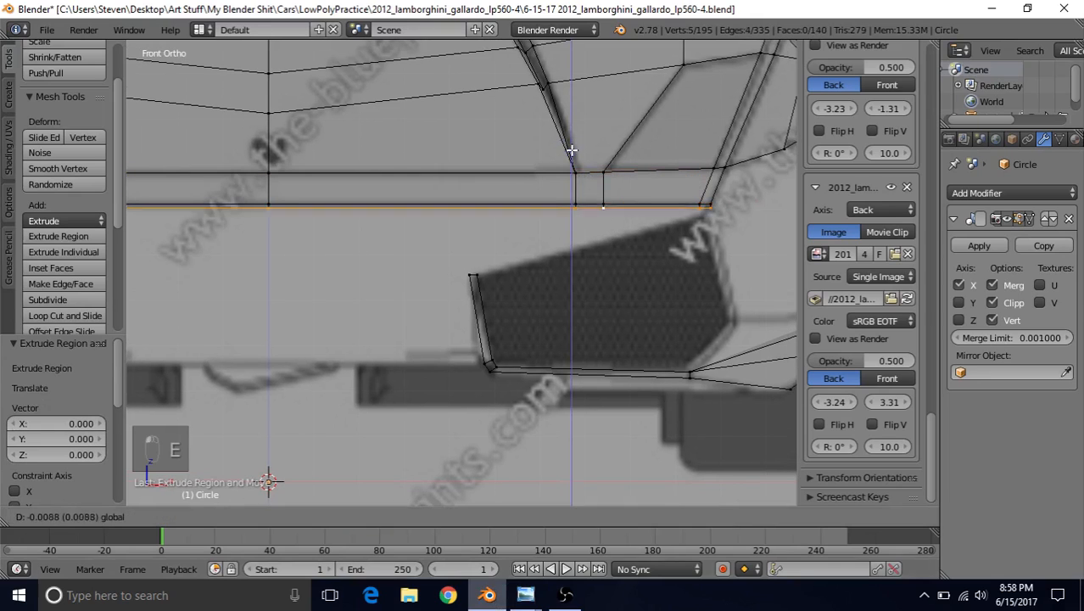
pyautogui.click(569, 159)
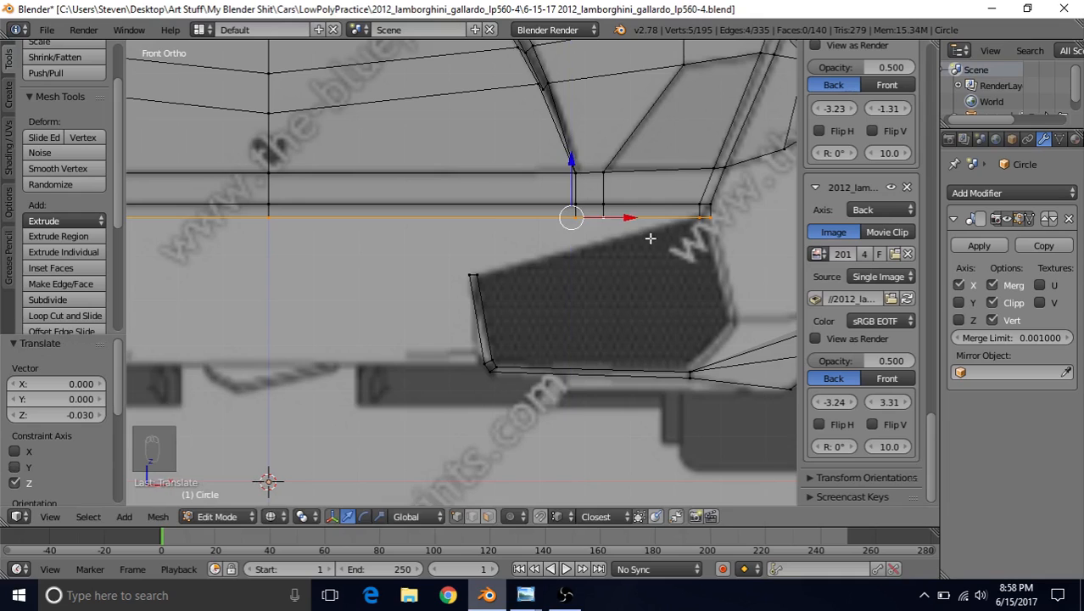
# Move the new row's outermost vertex by about 0.005 in X and 0.008 in Z, and its neighbour outward along X by about 0.007.
pyautogui.scroll(4, 650, 240)
pyautogui.keyDown('shift'); pyautogui.moveTo(650, 202); pyautogui.dragTo(569, 231, button='middle'); pyautogui.keyUp('shift')
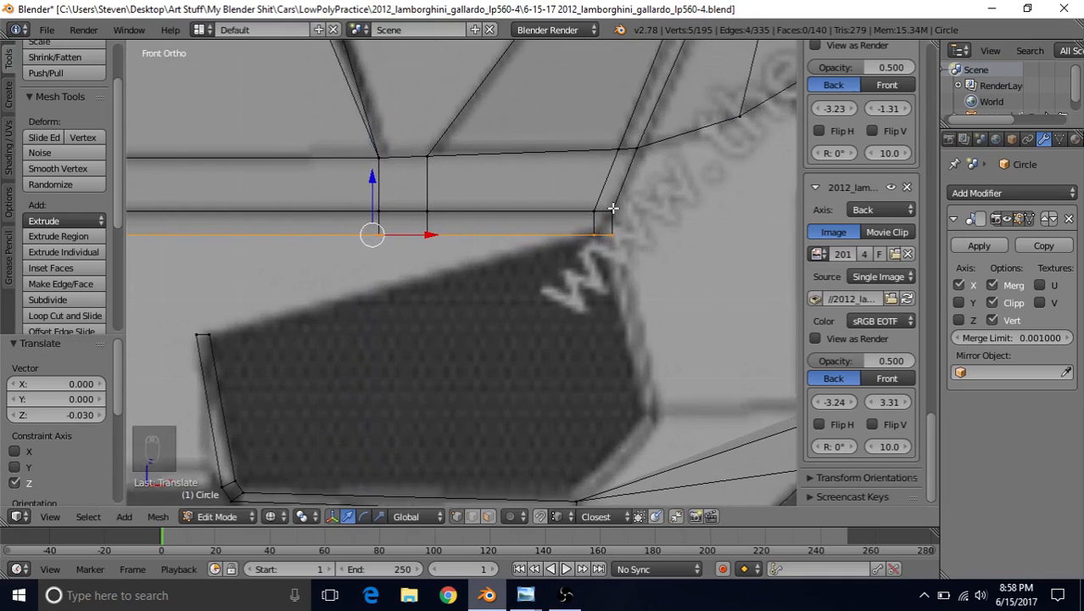
pyautogui.rightClick(596, 235)
pyautogui.rightClick(617, 233)
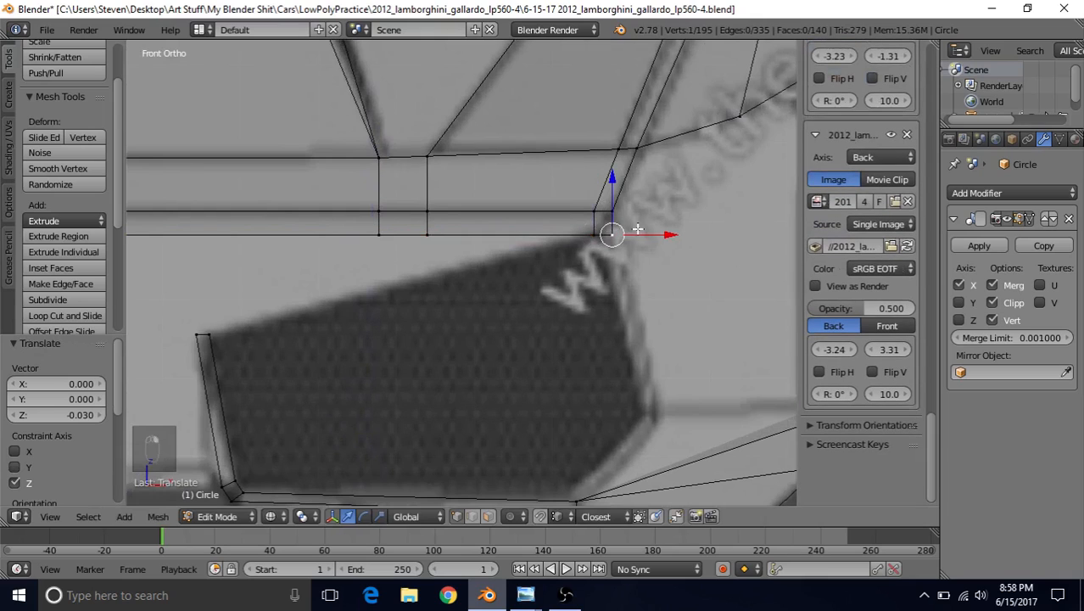
pyautogui.press('g')
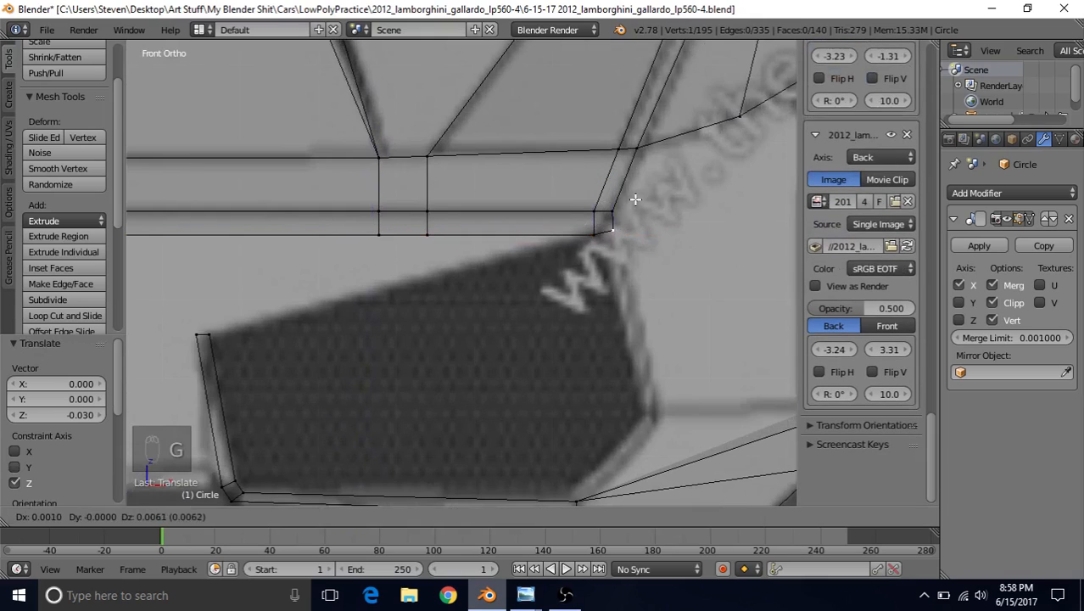
pyautogui.click(617, 223)
pyautogui.press('g')
pyautogui.press('x')
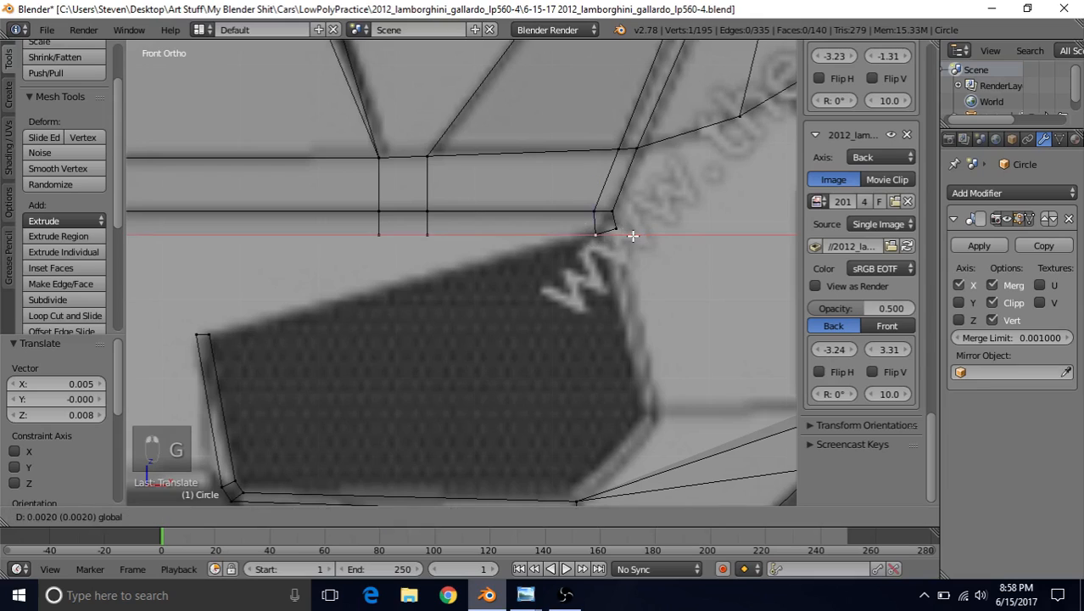
pyautogui.click(612, 225)
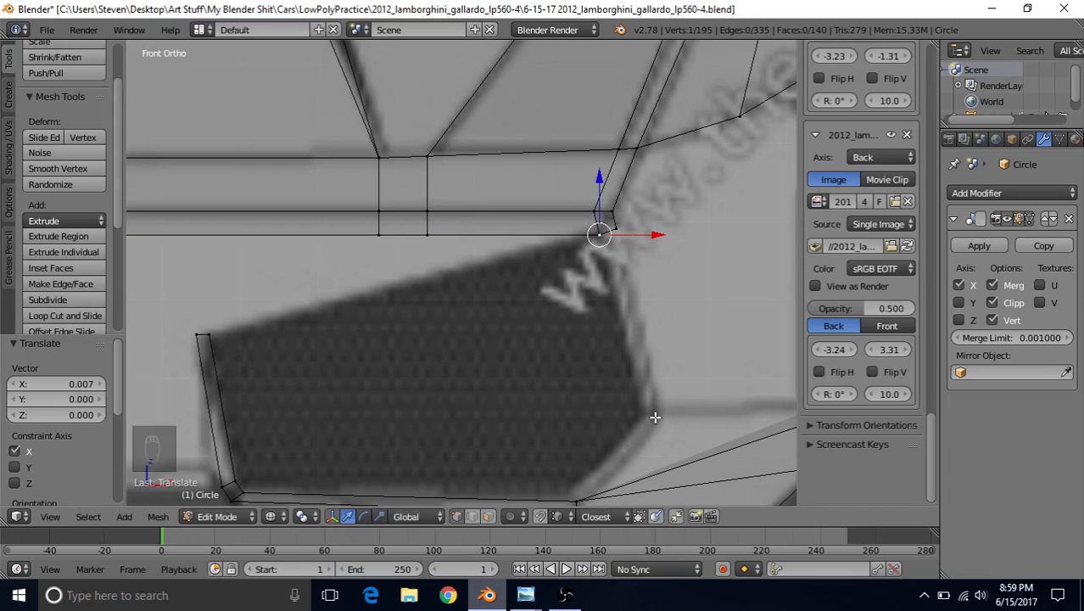
# Examine the intake's outer upper corner and side edge in the straight-on front photo of the white car.
pyautogui.keyDown('shift'); pyautogui.moveTo(525, 262); pyautogui.dragTo(532, 260, button='middle'); pyautogui.keyUp('shift')
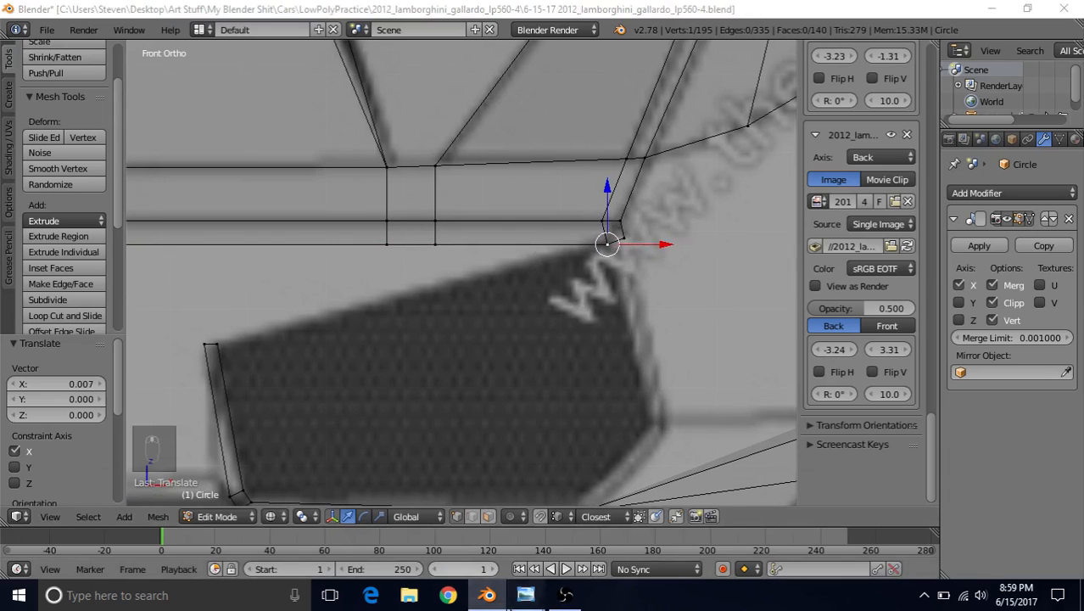
pyautogui.moveTo(525, 595)
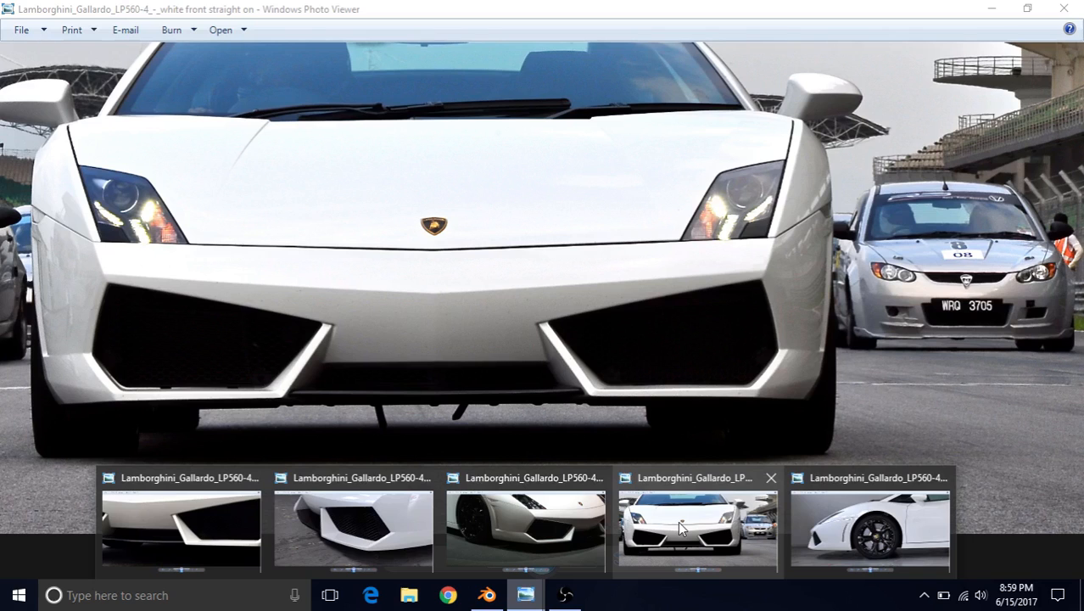
pyautogui.click(681, 527)
pyautogui.scroll(2, 691, 369)
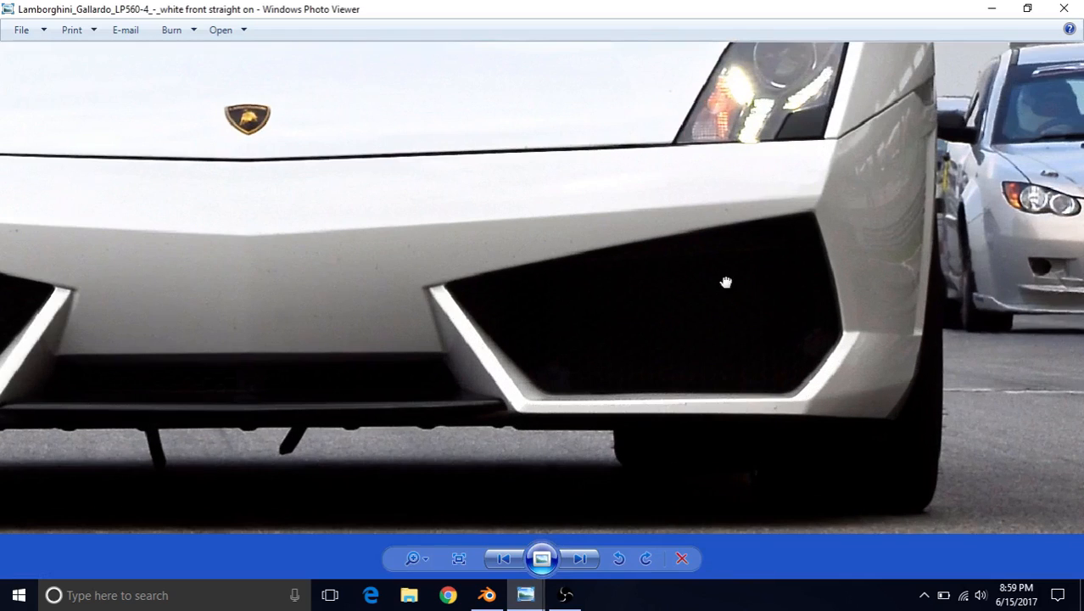
pyautogui.moveTo(757, 274); pyautogui.dragTo(560, 317)
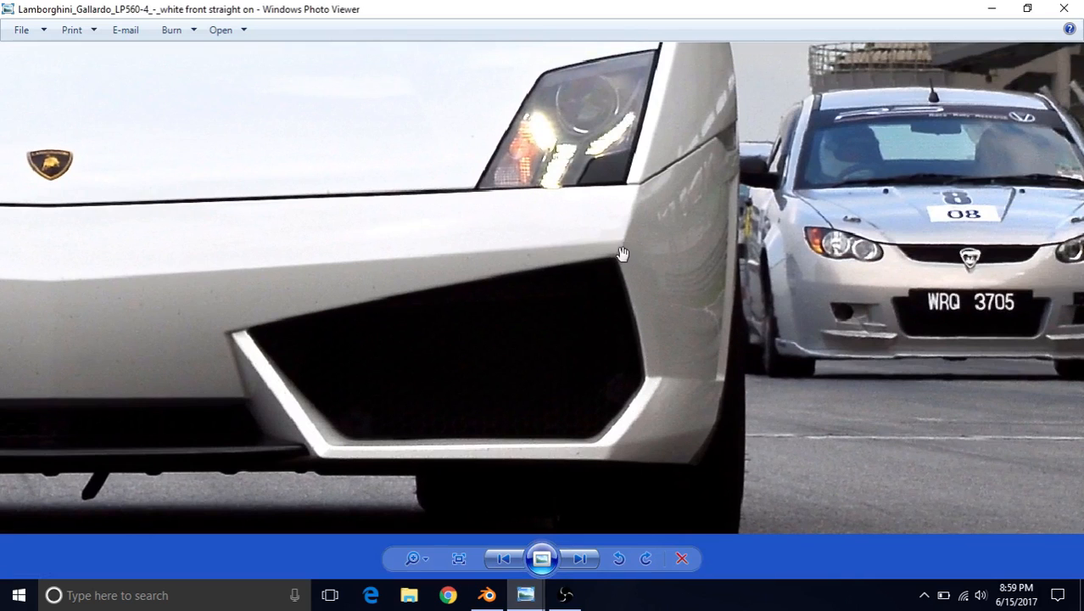
pyautogui.moveTo(531, 346); pyautogui.dragTo(685, 301)
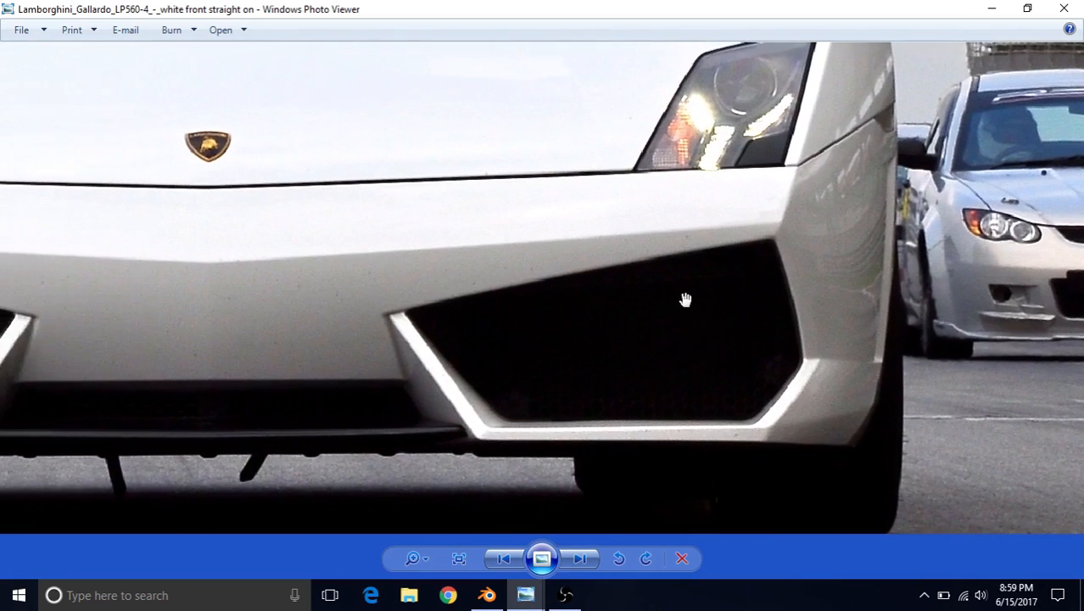
pyautogui.click(487, 594)
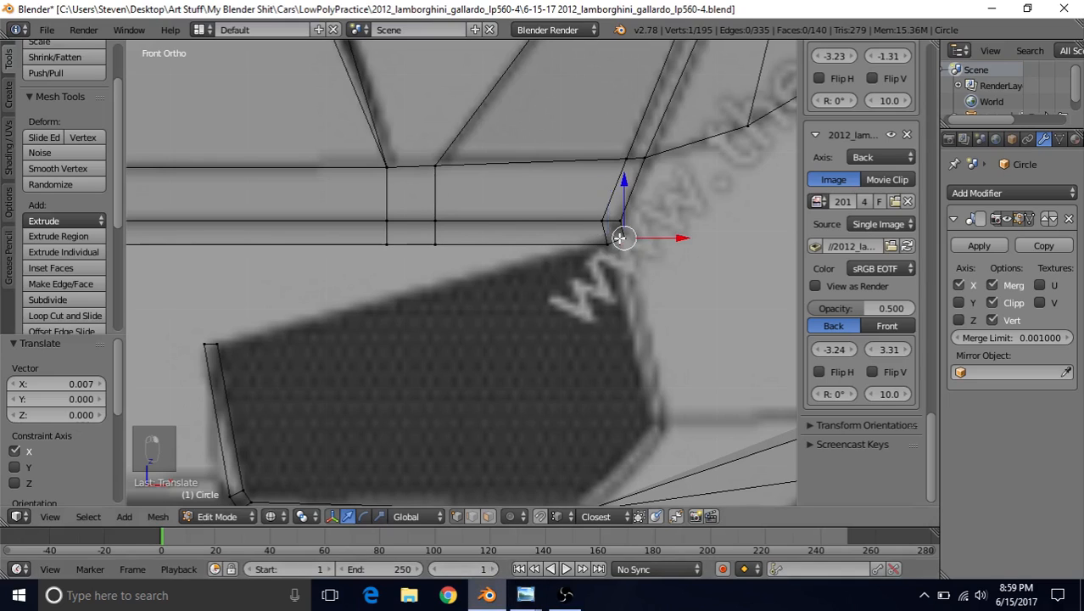
# Lower the strip's outermost bottom vertex along Z to the row's level and move its inner neighbour by about -0.002 in X.
pyautogui.press('g')
pyautogui.press('z')
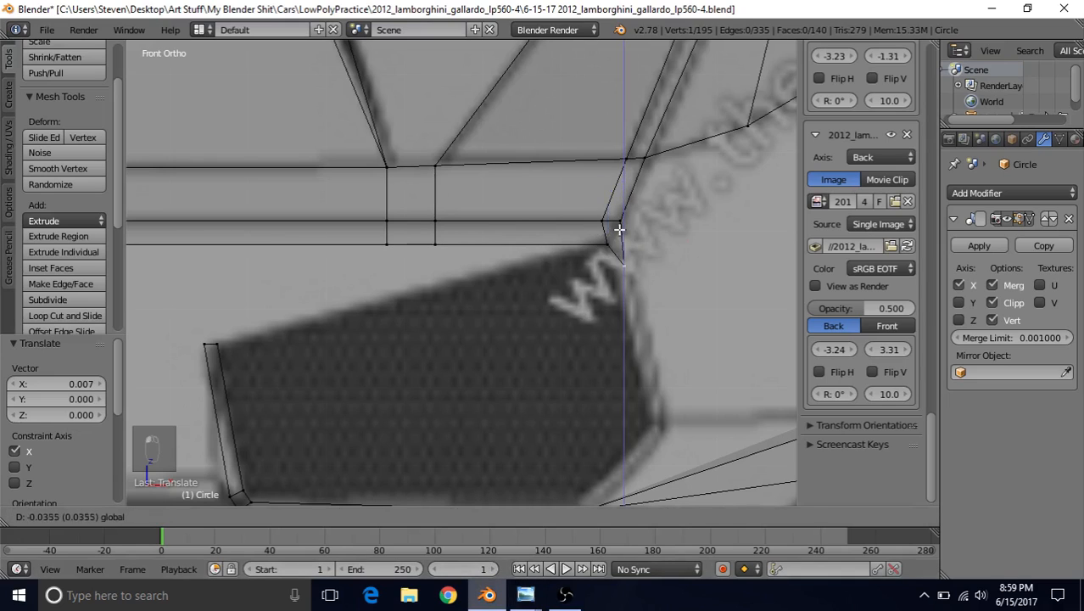
pyautogui.click(613, 242)
pyautogui.press('g')
pyautogui.press('x')
pyautogui.click(615, 243)
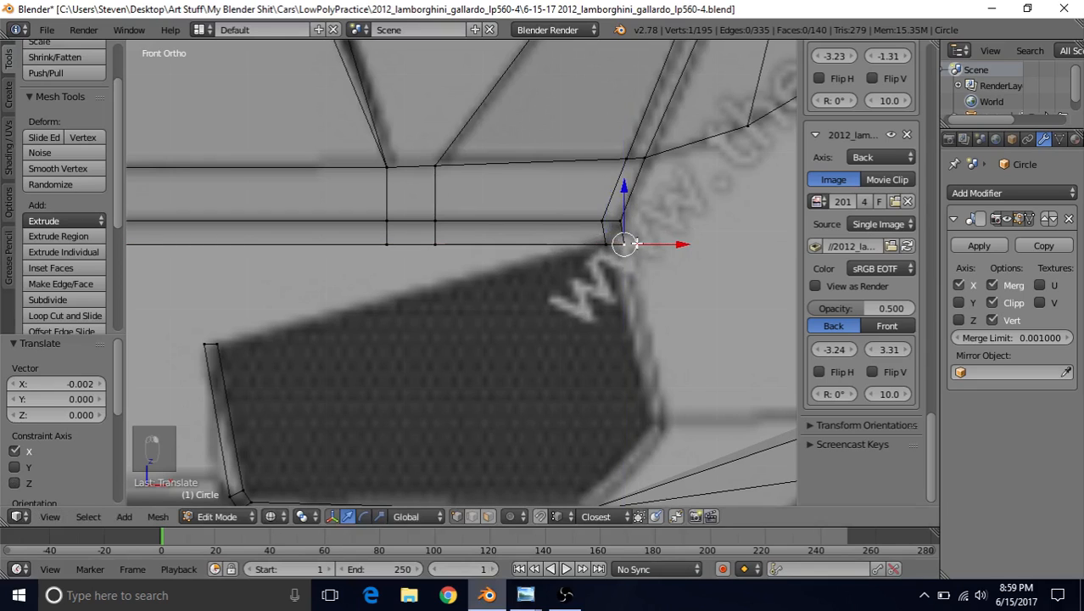
pyautogui.click(623, 188)
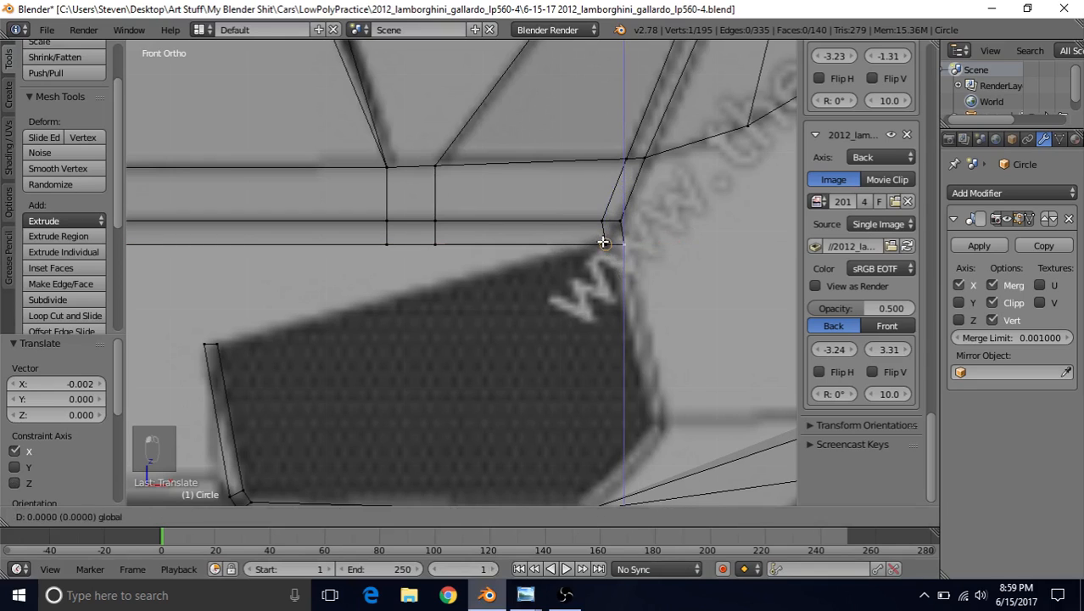
# Deselect everything and inspect the nose strip in solid shading in Object Mode from angled and right side views.
pyautogui.scroll(-4, 465, 290)
pyautogui.scroll(-3, 440, 293)
pyautogui.press('a')
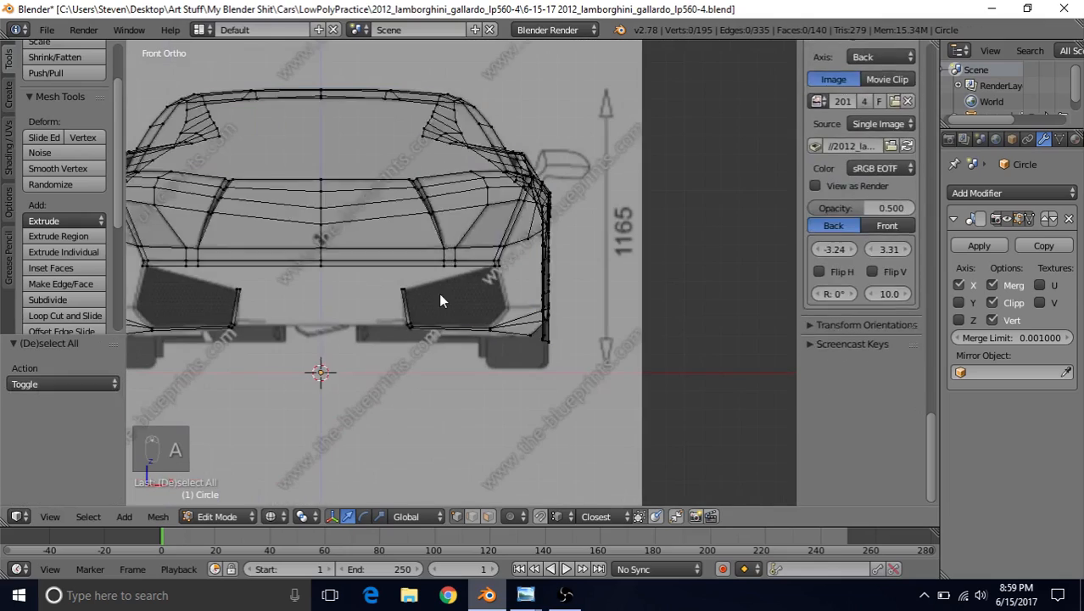
pyautogui.press('Tab')
pyautogui.press('z')
pyautogui.scroll(-1, 479, 270)
pyautogui.moveTo(479, 270); pyautogui.dragTo(440, 252, button='middle')
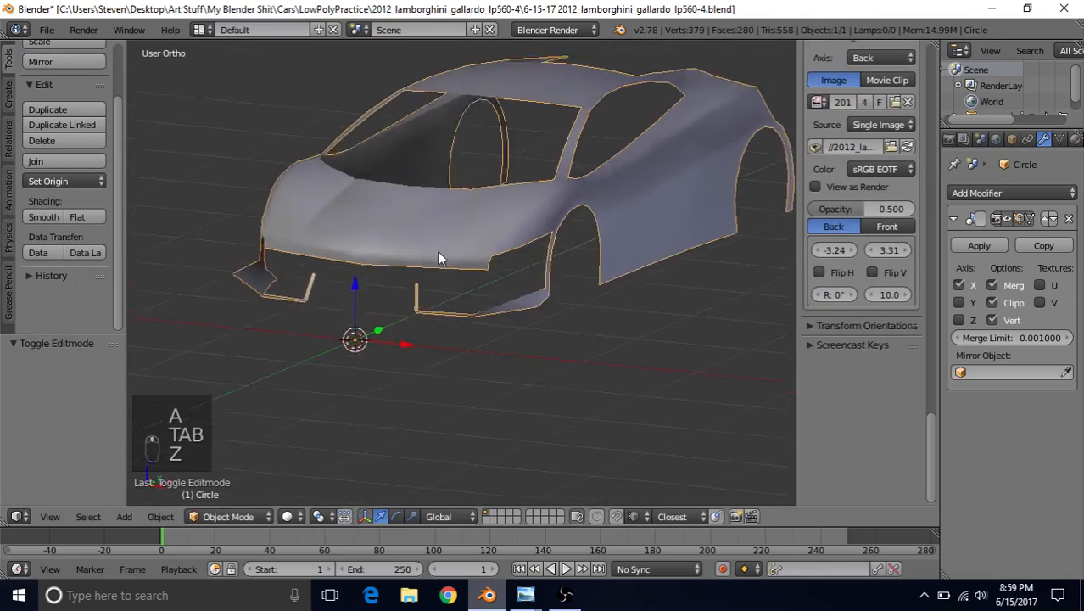
pyautogui.scroll(6, 407, 250)
pyautogui.moveTo(410, 213); pyautogui.dragTo(387, 251, button='middle')
pyautogui.scroll(2, 383, 256)
pyautogui.scroll(1, 382, 256)
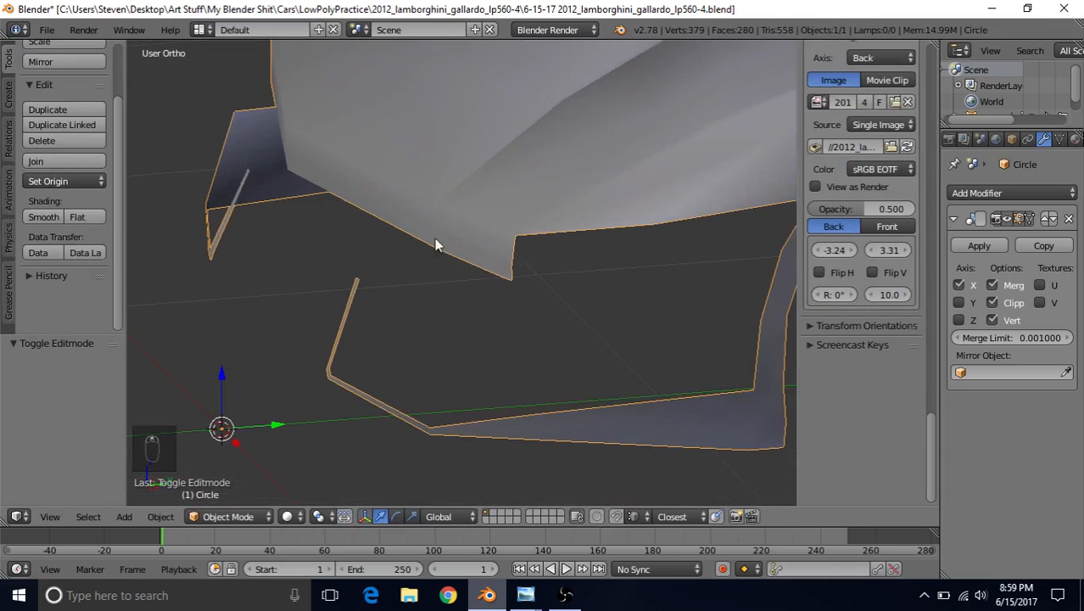
pyautogui.moveTo(455, 253); pyautogui.dragTo(463, 213, button='middle')
pyautogui.press('KP_3')
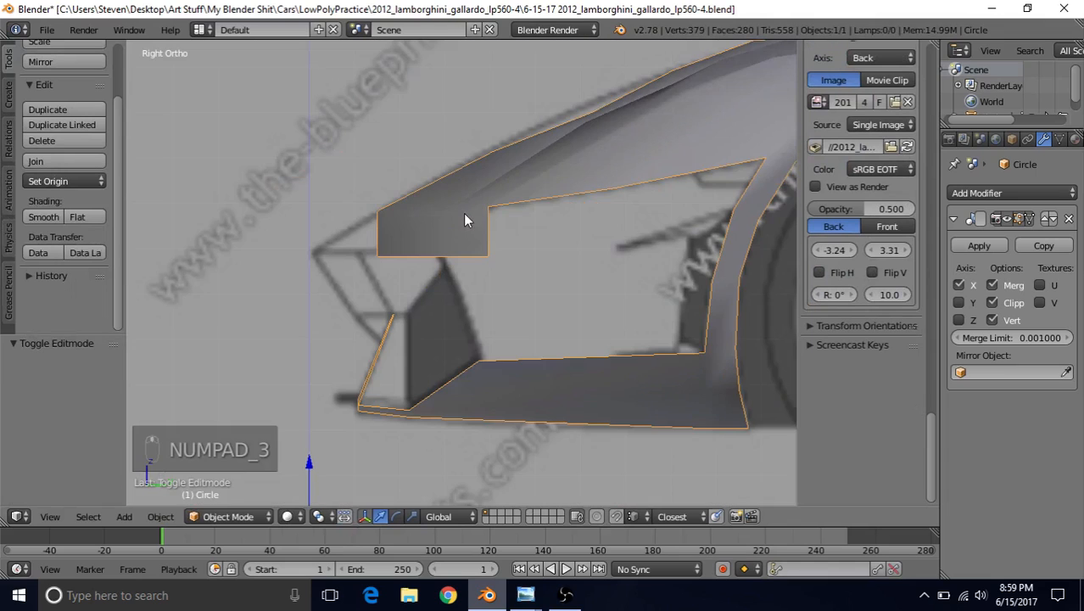
# Select the two lower vertex rows of the nose strip in the wireframe side view and move them forward along Y by about 0.110.
pyautogui.press('Tab')
pyautogui.press('z')
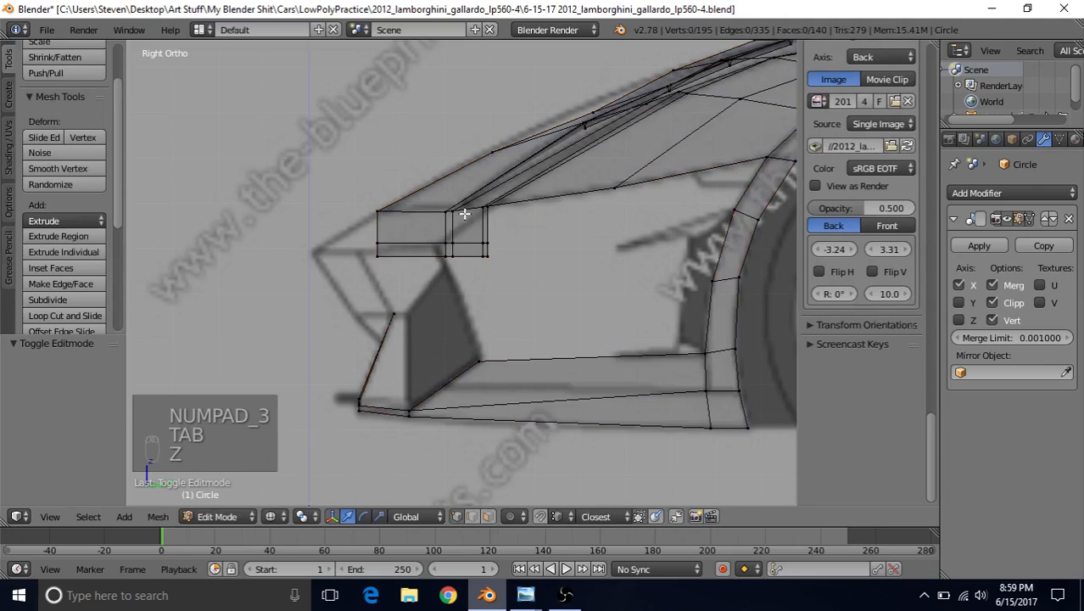
pyautogui.scroll(2, 438, 262)
pyautogui.rightClick(335, 226)
pyautogui.press('c')
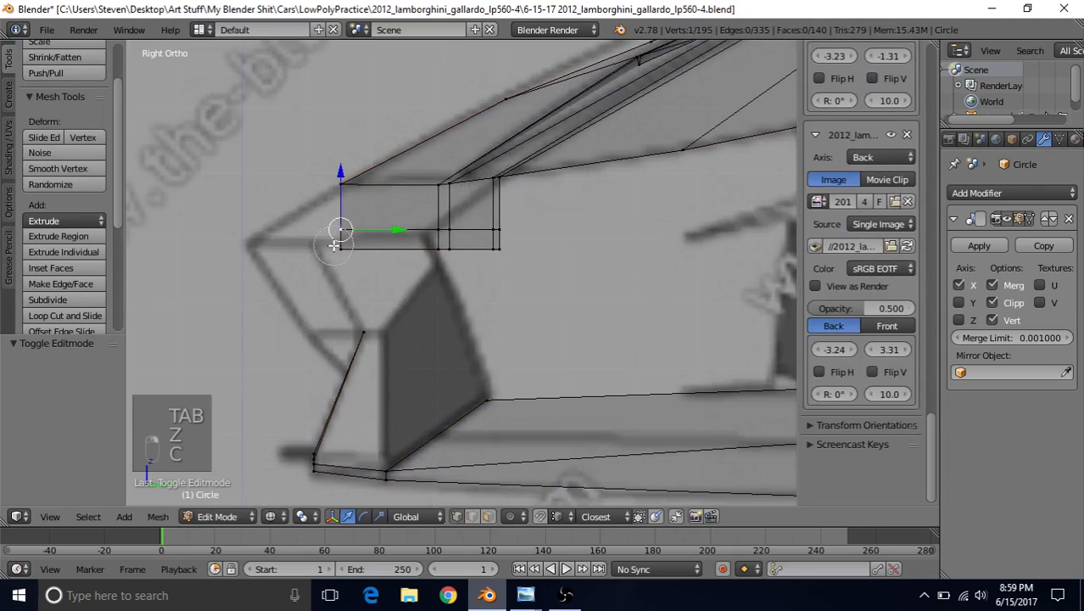
pyautogui.click(334, 246)
pyautogui.rightClick(336, 242)
pyautogui.keyDown('shift'); pyautogui.moveTo(428, 215); pyautogui.dragTo(526, 235, button='middle'); pyautogui.keyUp('shift')
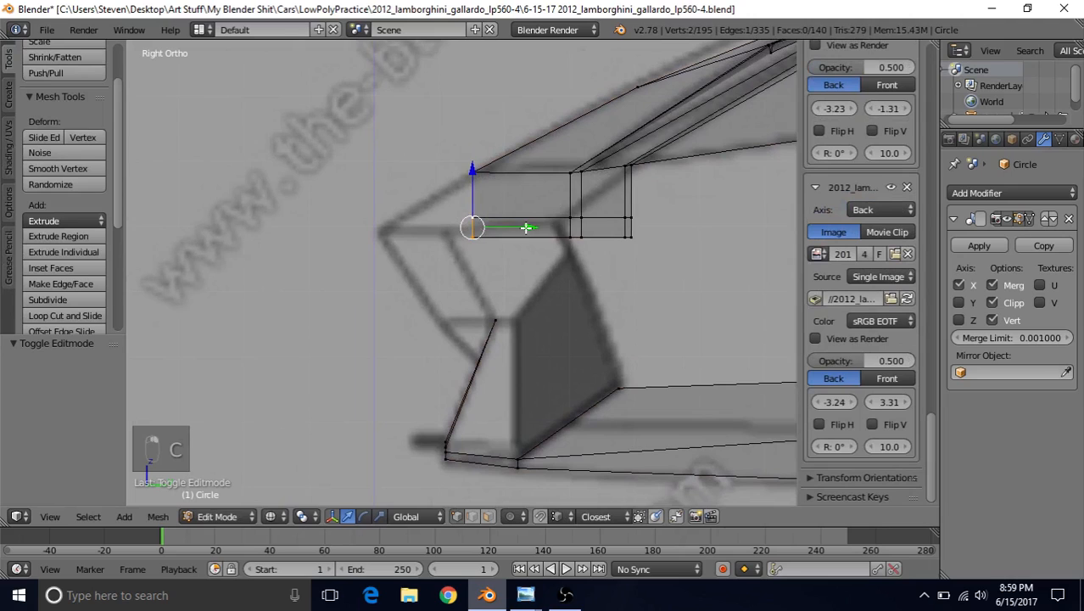
pyautogui.press('c')
pyautogui.moveTo(509, 225); pyautogui.dragTo(644, 218)
pyautogui.keyDown('shift'); pyautogui.moveTo(545, 260); pyautogui.dragTo(448, 288, button='middle'); pyautogui.keyUp('shift')
pyautogui.moveTo(530, 255); pyautogui.dragTo(463, 255)
pyautogui.keyDown('shift'); pyautogui.moveTo(463, 255); pyautogui.dragTo(616, 239, button='middle'); pyautogui.keyUp('shift')
# Move the two frontmost vertices of the lower rows forward along Y by about 0.019 to meet the blueprint's nose tip.
pyautogui.rightClick(453, 231)
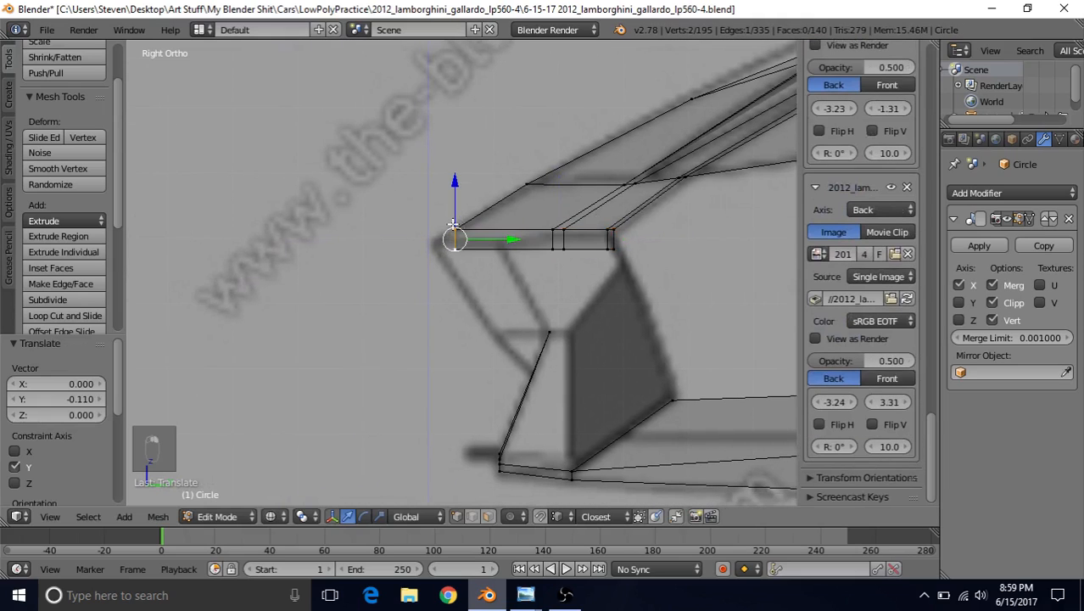
pyautogui.moveTo(506, 240); pyautogui.dragTo(493, 252)
pyautogui.keyDown('shift'); pyautogui.moveTo(484, 247); pyautogui.dragTo(429, 250, button='middle'); pyautogui.keyUp('shift')
# Select the five vertices of the upper of the two rows and lower them along Z by about 0.007.
pyautogui.scroll(2, 426, 237)
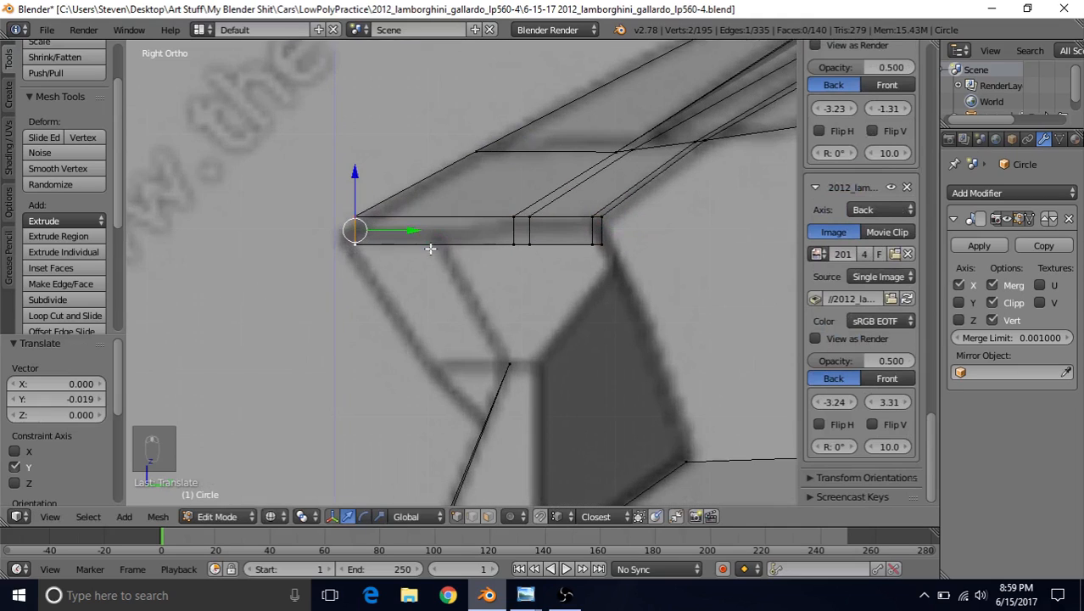
pyautogui.rightClick(352, 210)
pyautogui.press('c')
pyautogui.moveTo(499, 212); pyautogui.dragTo(593, 212)
pyautogui.rightClick(591, 212)
pyautogui.moveTo(517, 160); pyautogui.dragTo(517, 165)
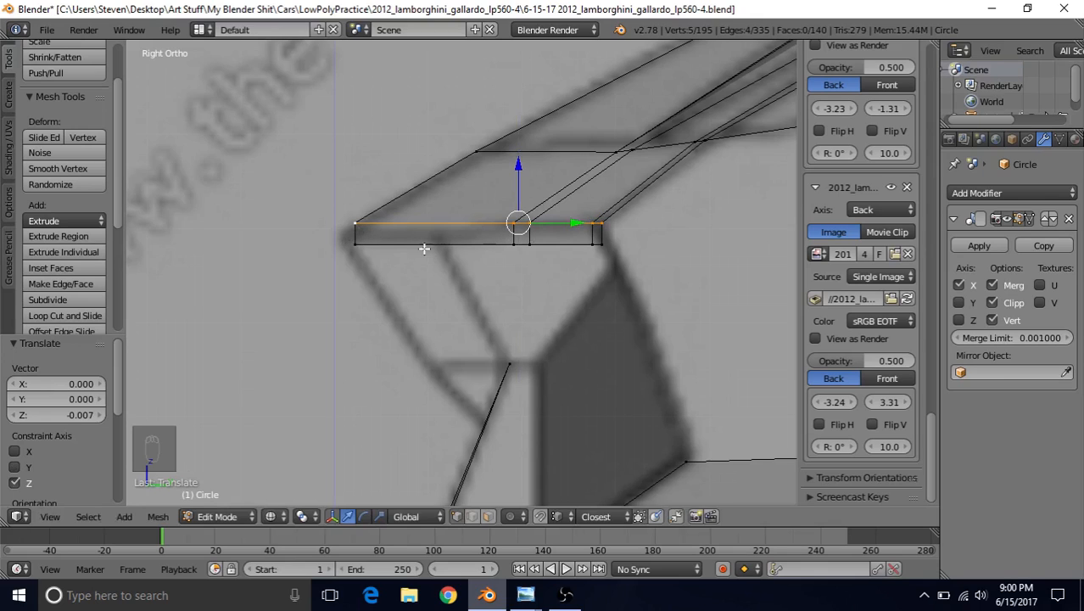
# Select the five vertices of the bottom row and raise them along Z by about 0.003.
pyautogui.keyDown('shift'); pyautogui.moveTo(388, 238); pyautogui.dragTo(341, 249, button='middle'); pyautogui.keyUp('shift')
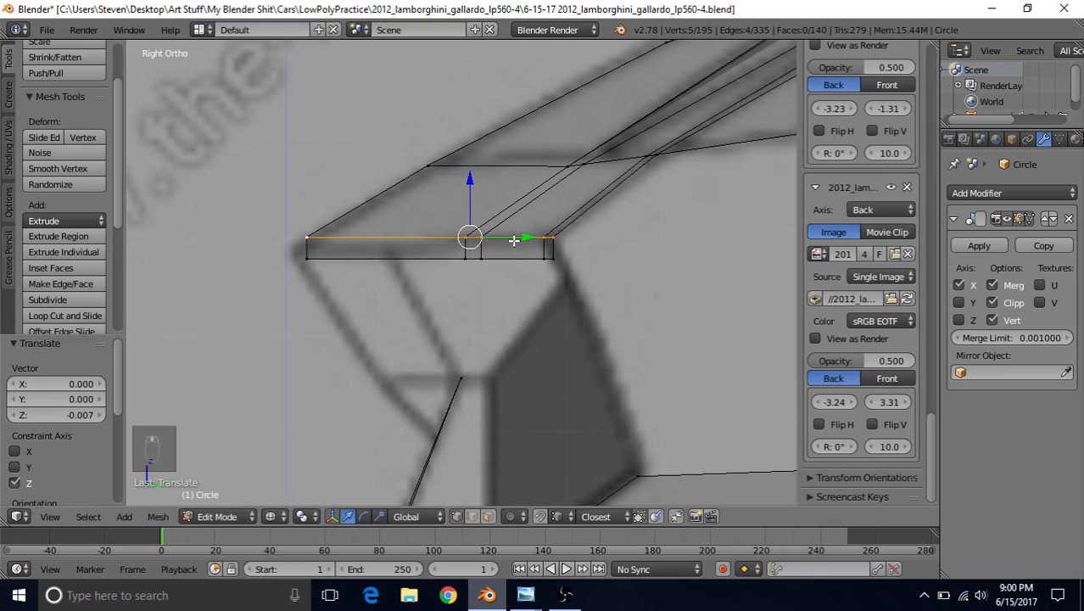
pyautogui.rightClick(344, 250)
pyautogui.press('c')
pyautogui.moveTo(500, 270)
pyautogui.mouseDown()
pyautogui.moveTo(483, 258)
pyautogui.moveTo(588, 282)
pyautogui.mouseUp()
pyautogui.moveTo(471, 201); pyautogui.dragTo(472, 196)
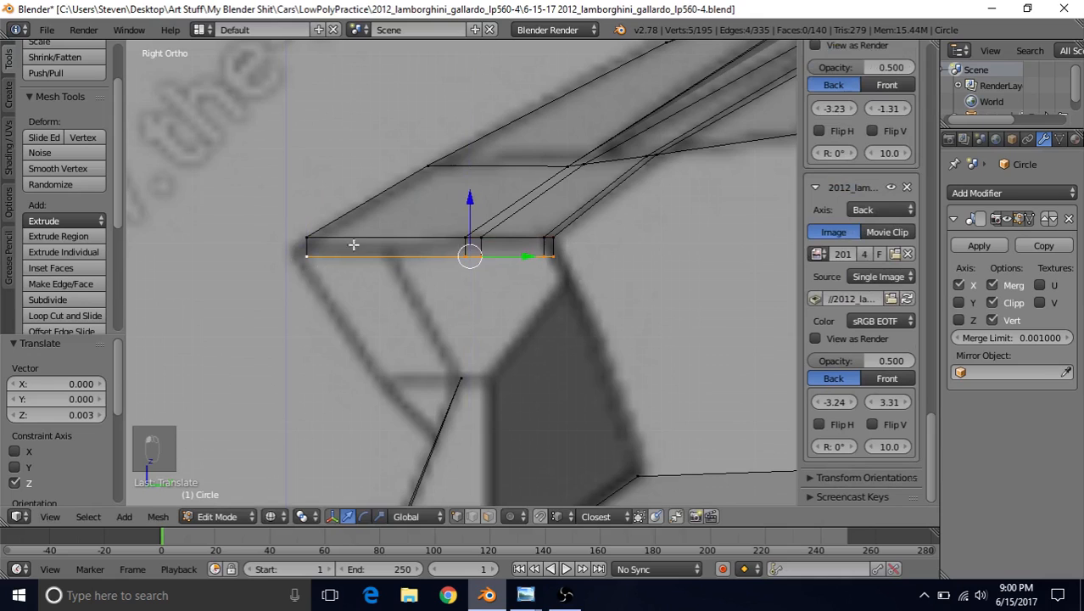
# Inspect the reshaped nose edge in solid shading in Object Mode from the front and from angled views.
pyautogui.scroll(-2, 509, 252)
pyautogui.keyDown('shift'); pyautogui.moveTo(557, 236); pyautogui.dragTo(580, 235, button='middle'); pyautogui.keyUp('shift')
pyautogui.press('KP_1')
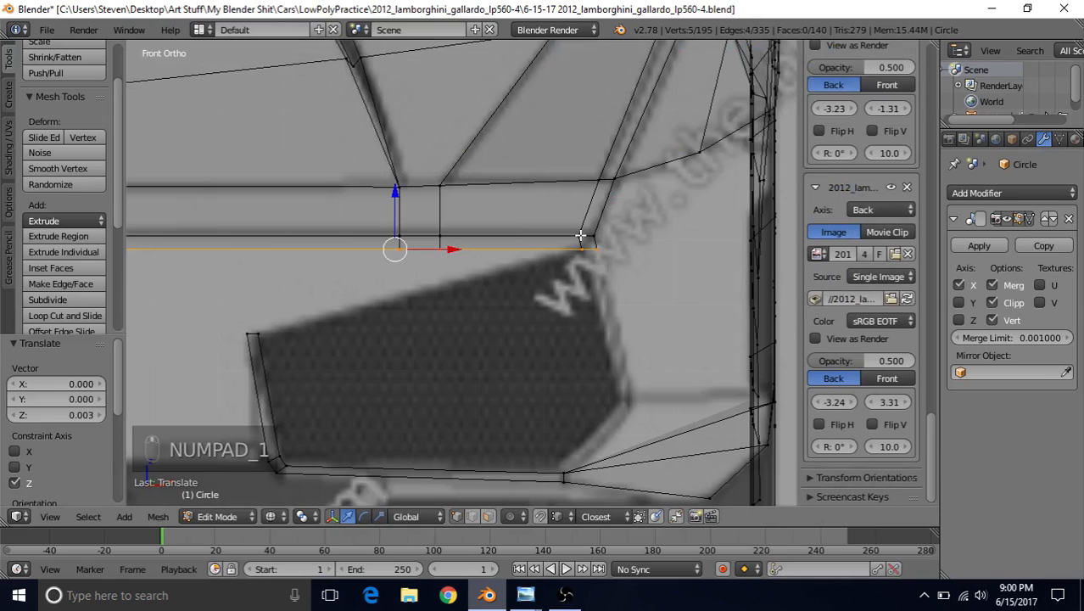
pyautogui.scroll(-3, 365, 265)
pyautogui.press('z')
pyautogui.press('Tab')
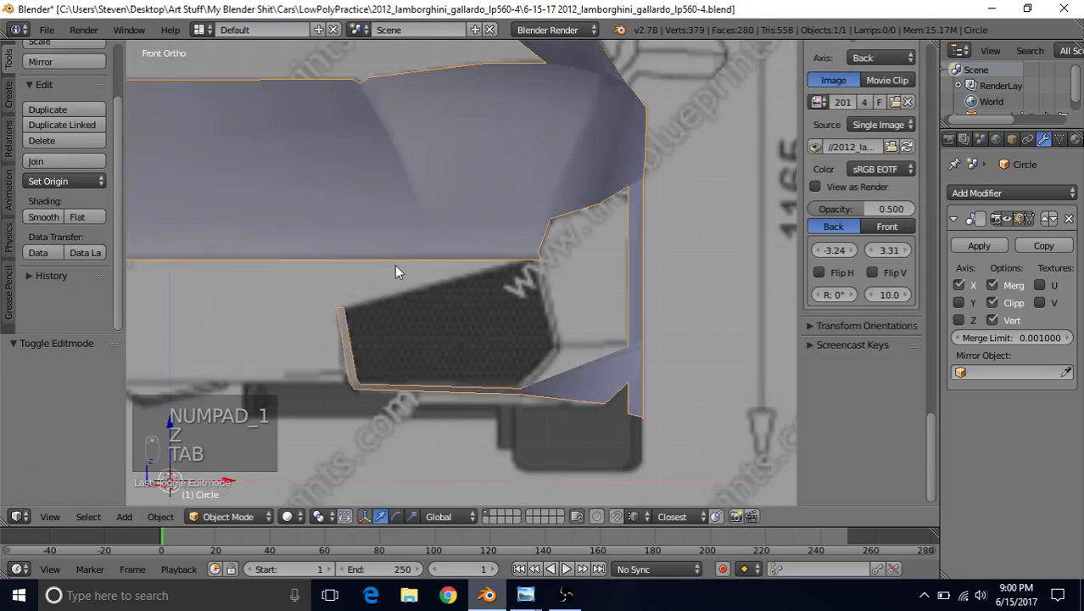
pyautogui.scroll(-3, 393, 263)
pyautogui.moveTo(466, 219)
pyautogui.mouseDown(button='middle')
pyautogui.moveTo(433, 250)
pyautogui.moveTo(428, 235)
pyautogui.moveTo(527, 259)
pyautogui.moveTo(329, 271)
pyautogui.moveTo(399, 298)
pyautogui.moveTo(467, 298)
pyautogui.moveTo(511, 239)
pyautogui.mouseUp(button='middle')
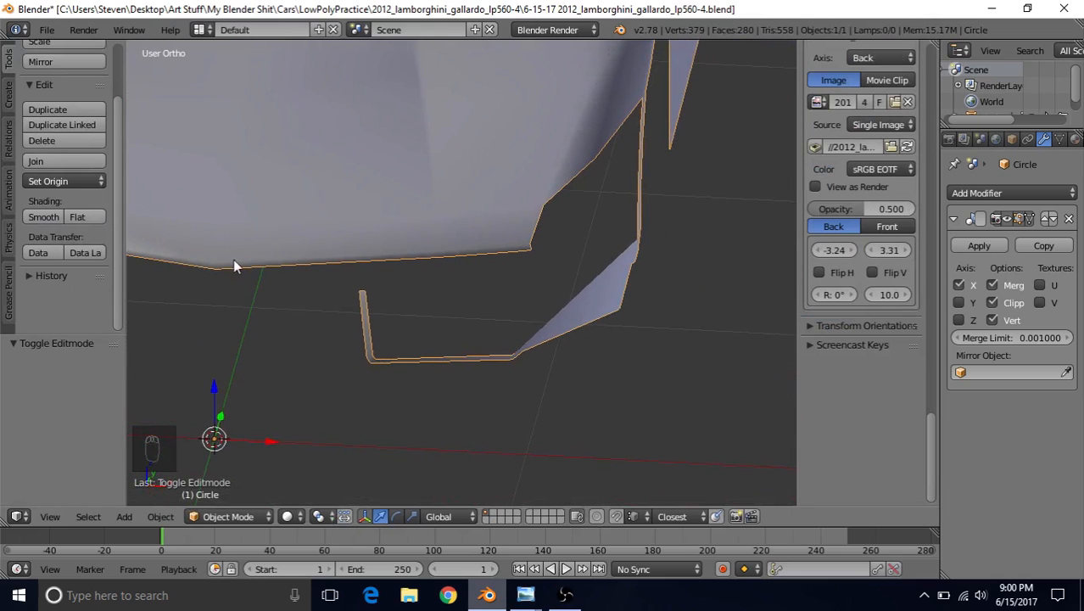
pyautogui.moveTo(435, 271); pyautogui.dragTo(549, 260, button='middle')
pyautogui.press('Tab')
pyautogui.press('Tab')
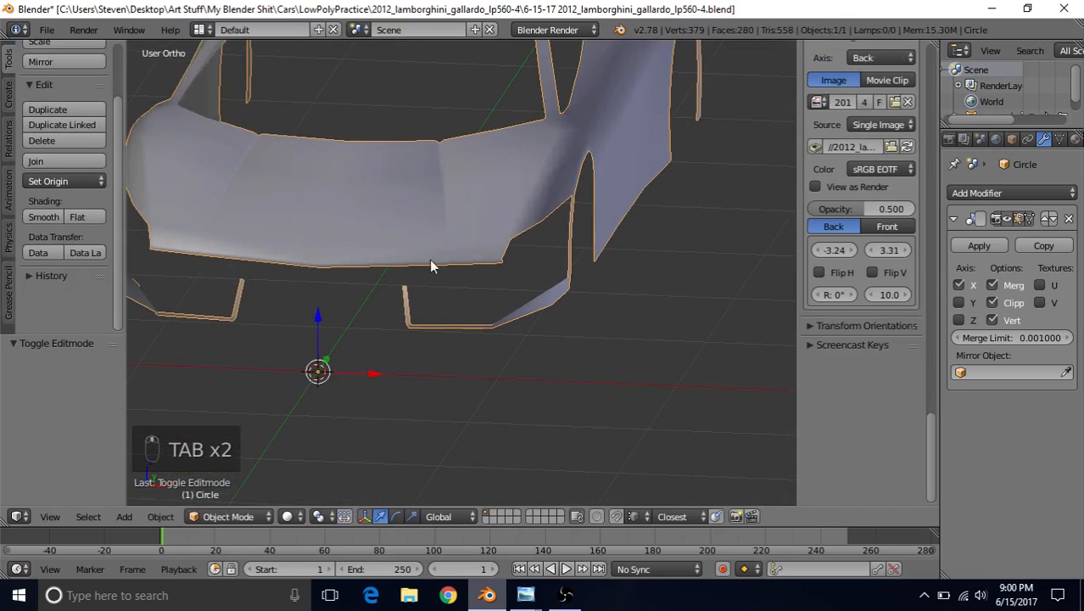
# Extrude the bottom row's outermost edge down to the intake's outer corner in the front view, about 0.054 in X and -0.230 in Z.
pyautogui.scroll(2, 471, 295)
pyautogui.press('Tab')
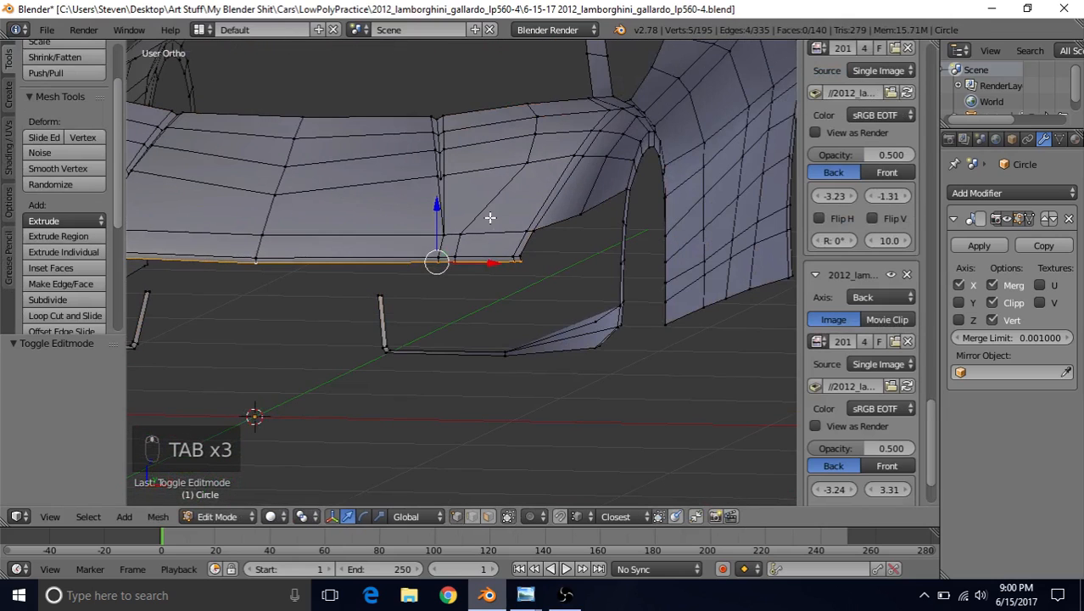
pyautogui.scroll(1, 490, 218)
pyautogui.press('KP_1')
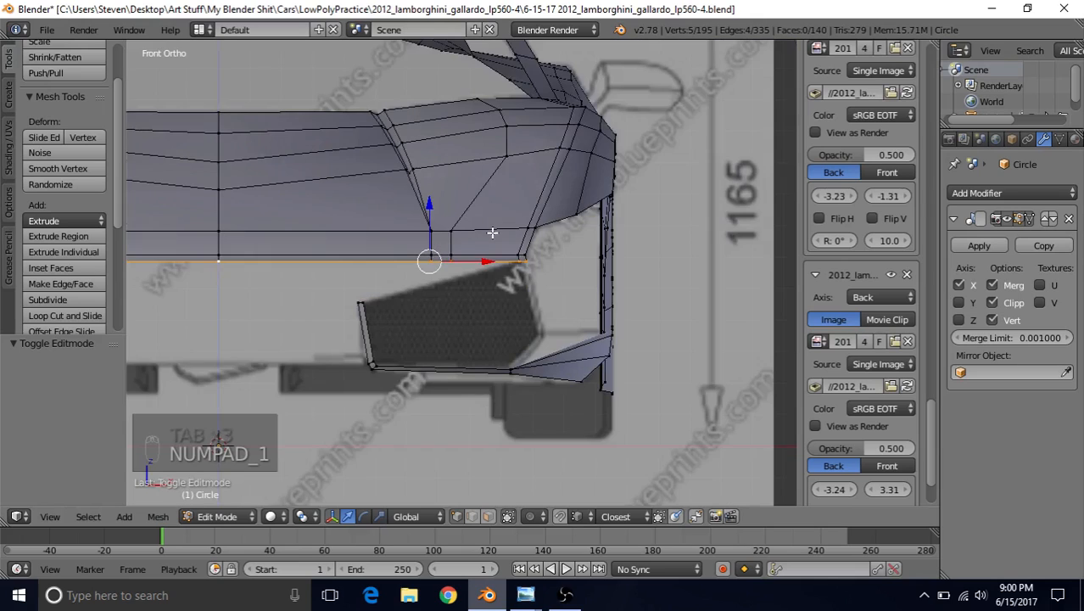
pyautogui.scroll(3, 490, 229)
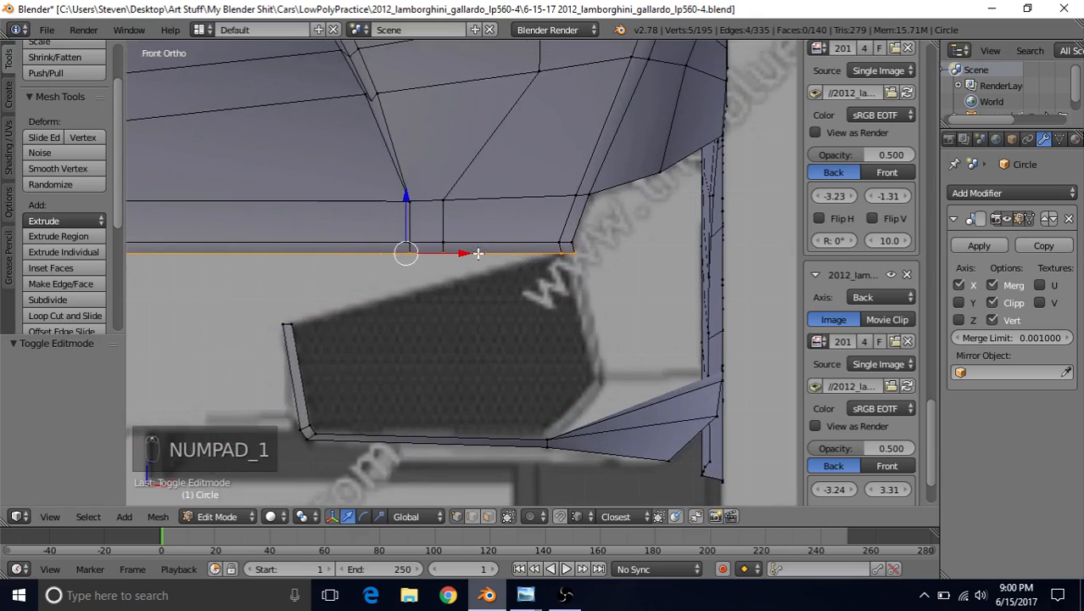
pyautogui.keyDown('shift'); pyautogui.moveTo(486, 253); pyautogui.dragTo(368, 240, button='middle'); pyautogui.keyUp('shift')
pyautogui.rightClick(450, 239)
pyautogui.keyDown('shift'); pyautogui.moveTo(446, 274); pyautogui.dragTo(431, 268, button='middle'); pyautogui.keyUp('shift')
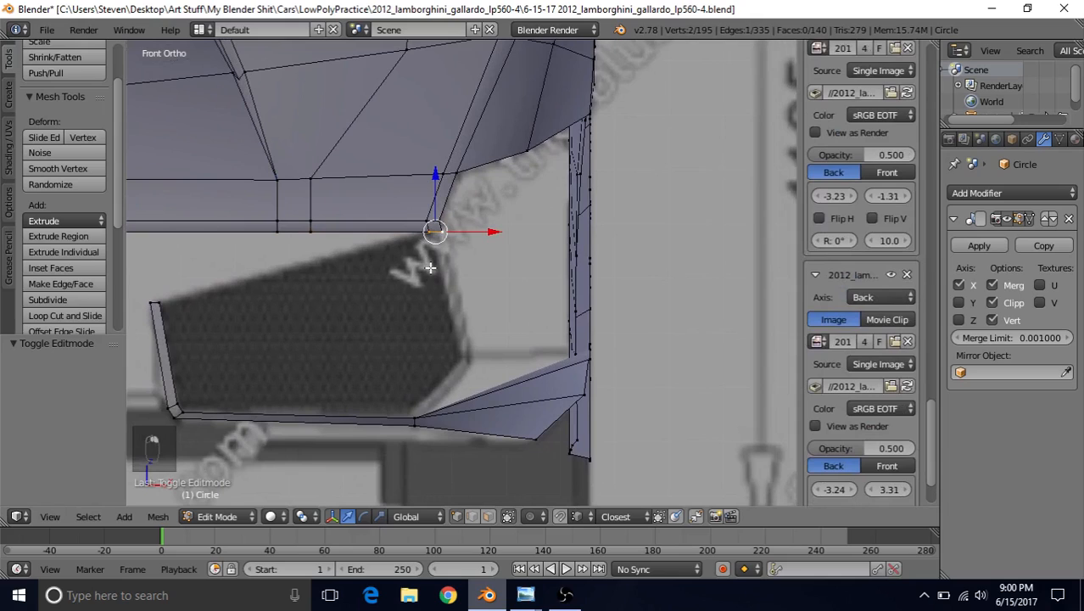
pyautogui.press('z')
pyautogui.press('e')
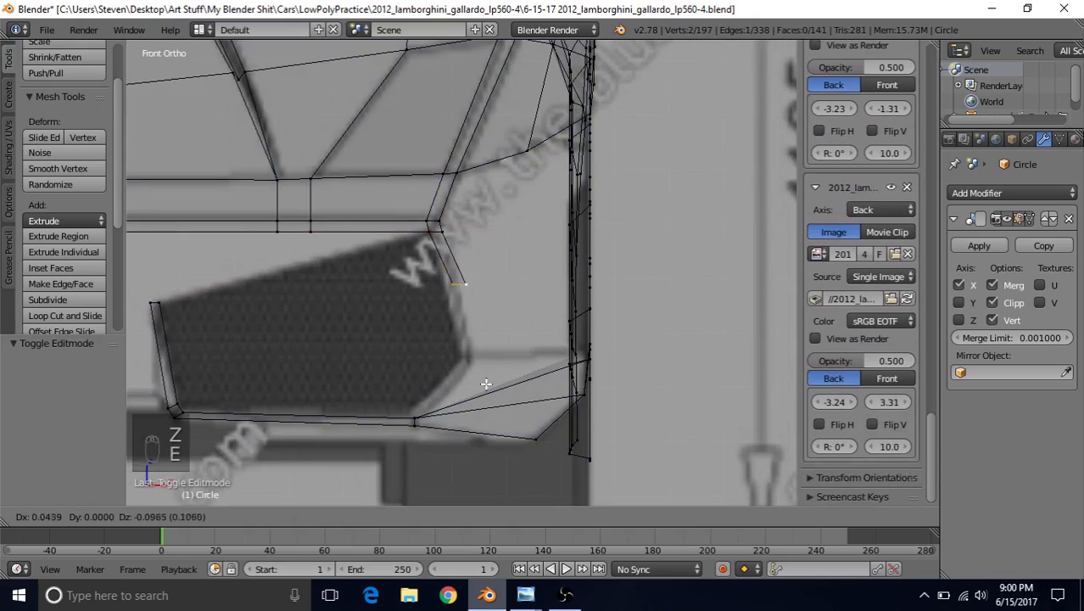
pyautogui.click(488, 449)
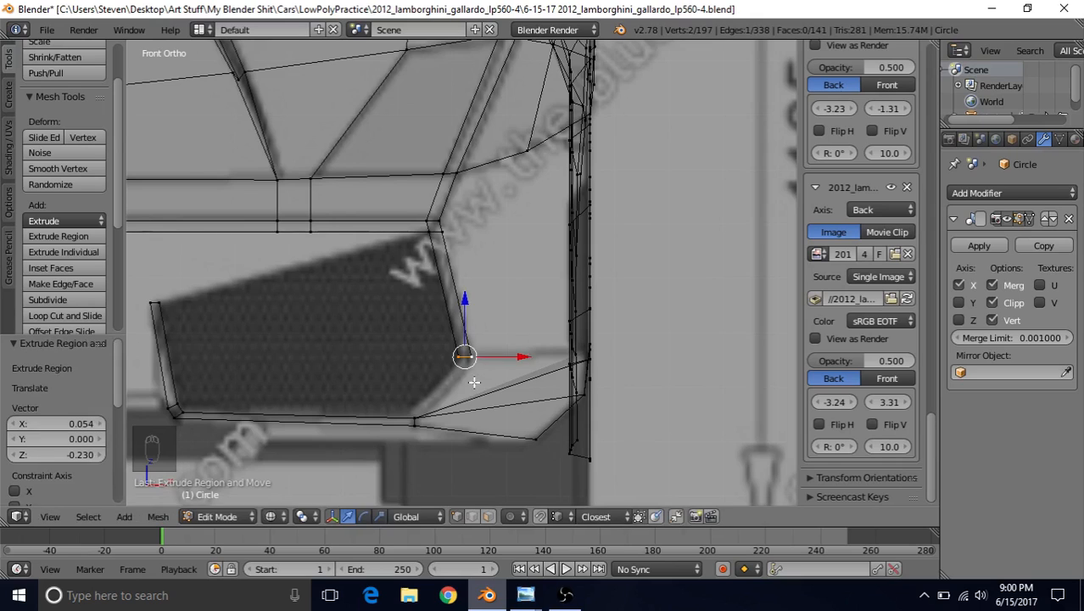
# Move the extruded edge back along Y by about 0.090 in the side view and fine-tune its fit to the intake's rear corner.
pyautogui.scroll(3, 475, 382)
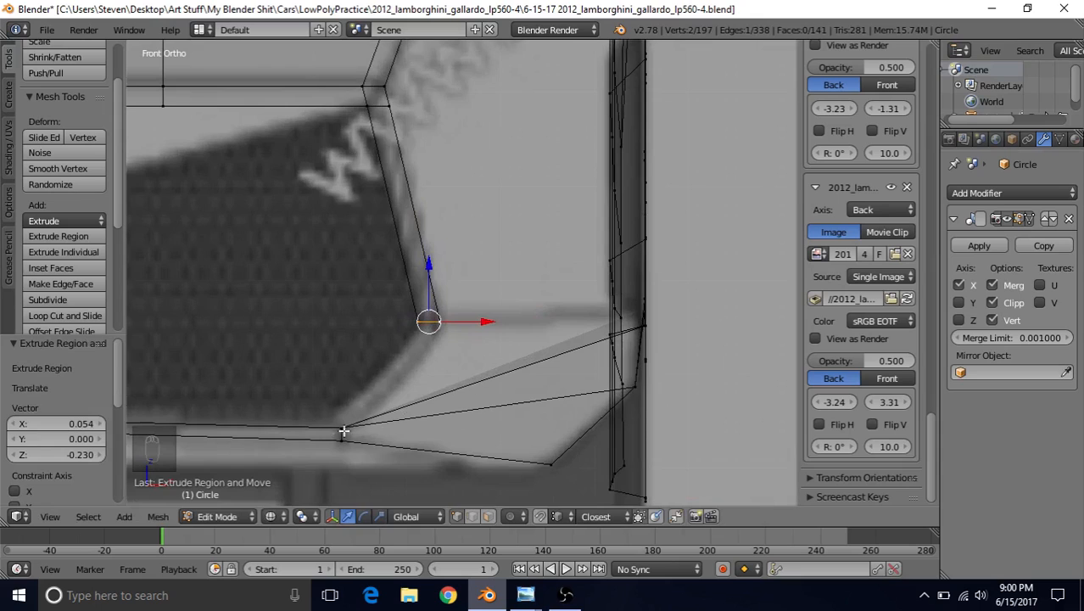
pyautogui.scroll(-3, 428, 349)
pyautogui.scroll(2, 428, 336)
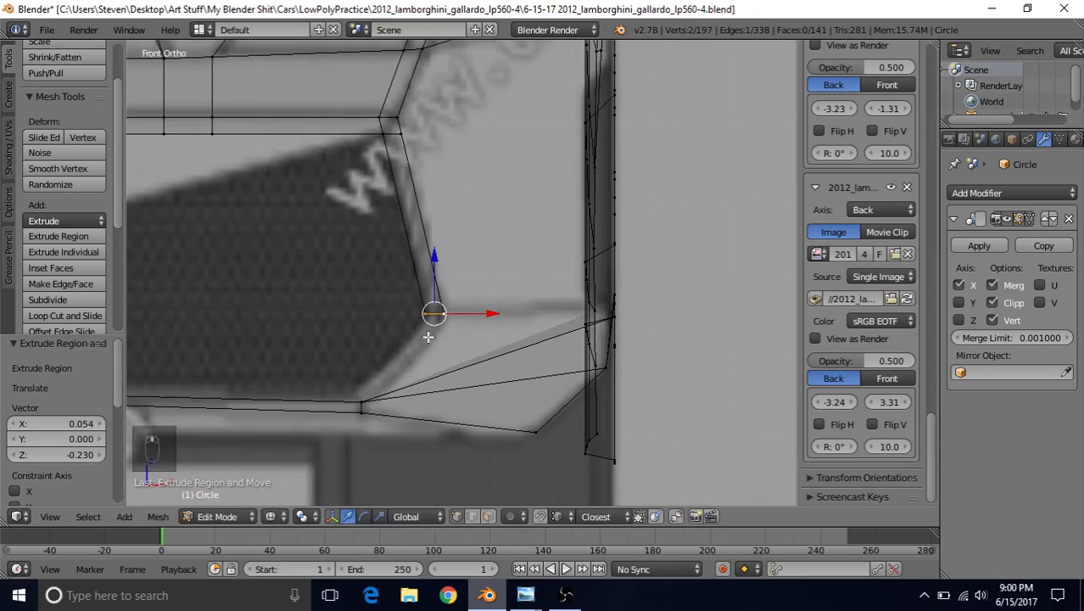
pyautogui.press('KP_3')
pyautogui.moveTo(598, 314); pyautogui.dragTo(668, 336)
pyautogui.keyDown('shift'); pyautogui.moveTo(664, 323); pyautogui.dragTo(586, 318, button='middle'); pyautogui.keyUp('shift')
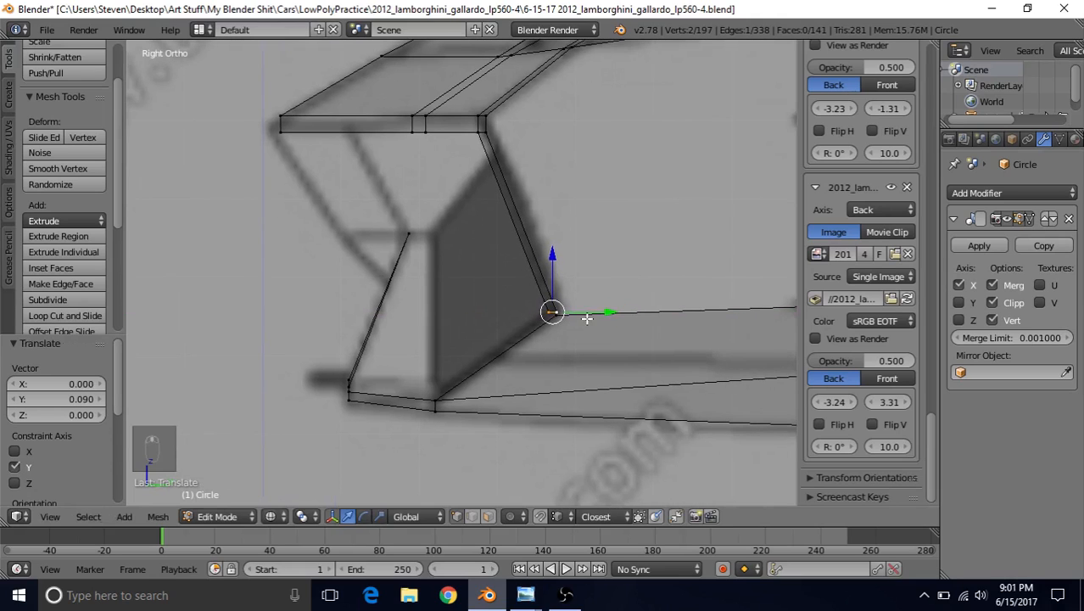
pyautogui.moveTo(593, 315); pyautogui.dragTo(594, 315)
pyautogui.rightClick(552, 312)
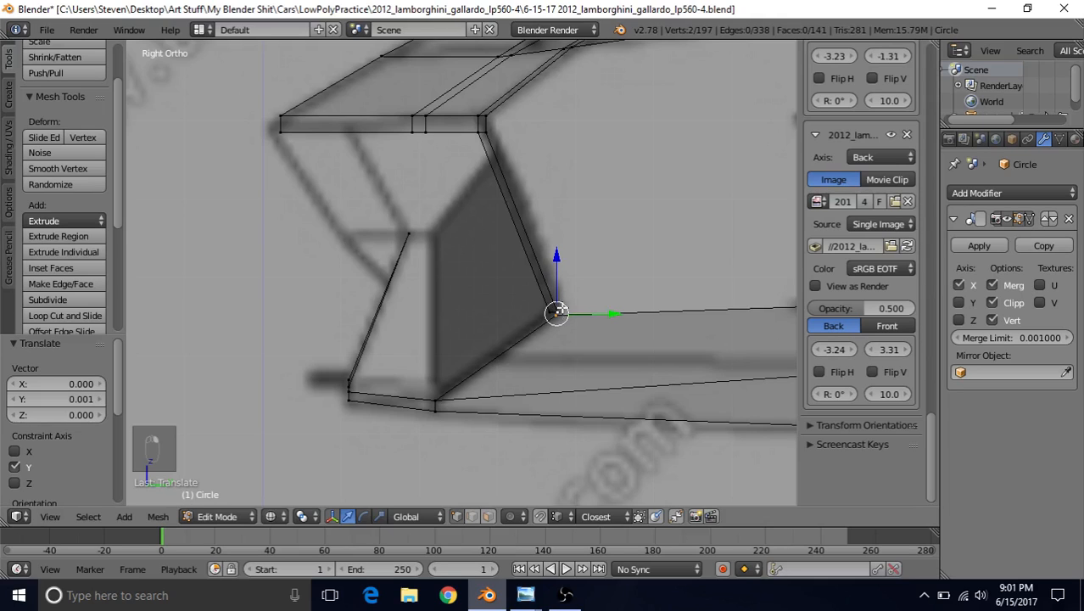
# Merge the two selected vertices at the intake's rear outer corner at the last one and check the join in solid shading.
pyautogui.hotkey('alt', 'm')
pyautogui.click(572, 255)
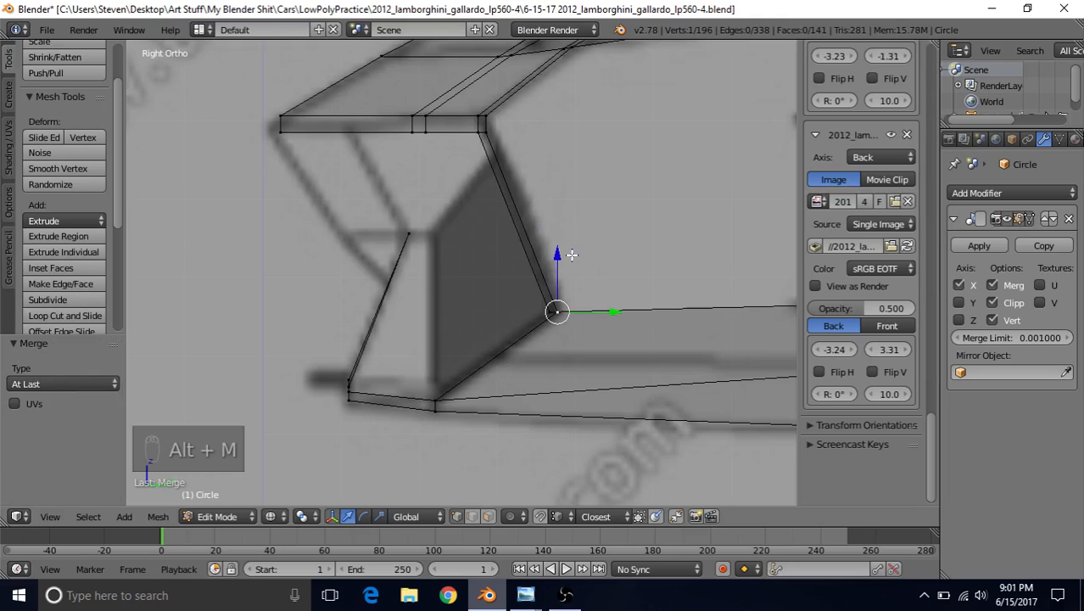
pyautogui.scroll(-3, 556, 289)
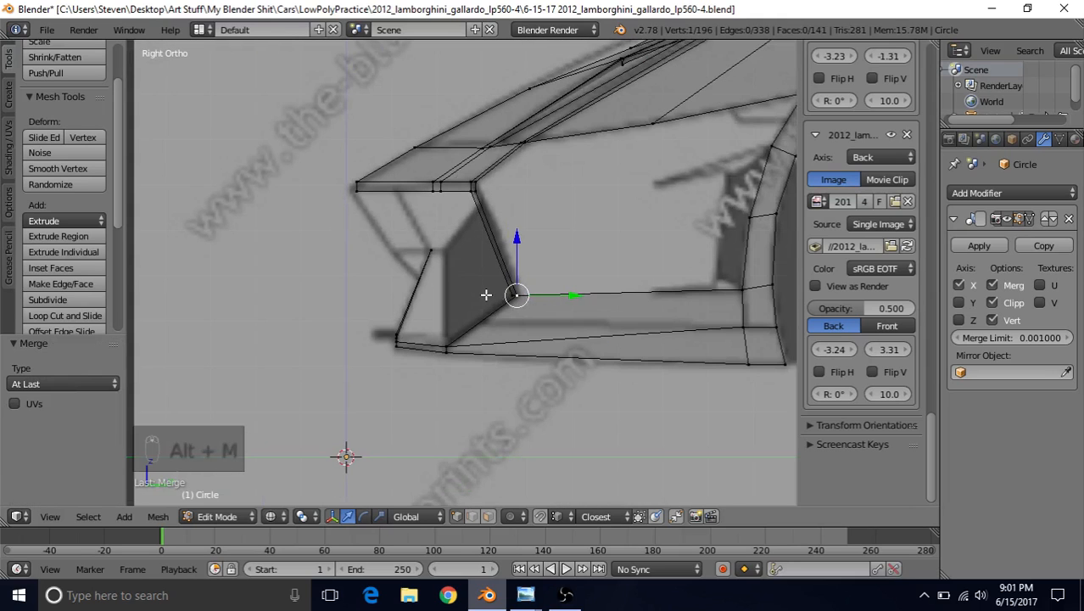
pyautogui.press('z')
pyautogui.press('Tab')
pyautogui.scroll(-2, 487, 298)
pyautogui.moveTo(488, 300)
pyautogui.mouseDown(button='middle')
pyautogui.moveTo(658, 307)
pyautogui.moveTo(469, 310)
pyautogui.moveTo(528, 295)
pyautogui.moveTo(537, 296)
pyautogui.moveTo(456, 328)
pyautogui.mouseUp(button='middle')
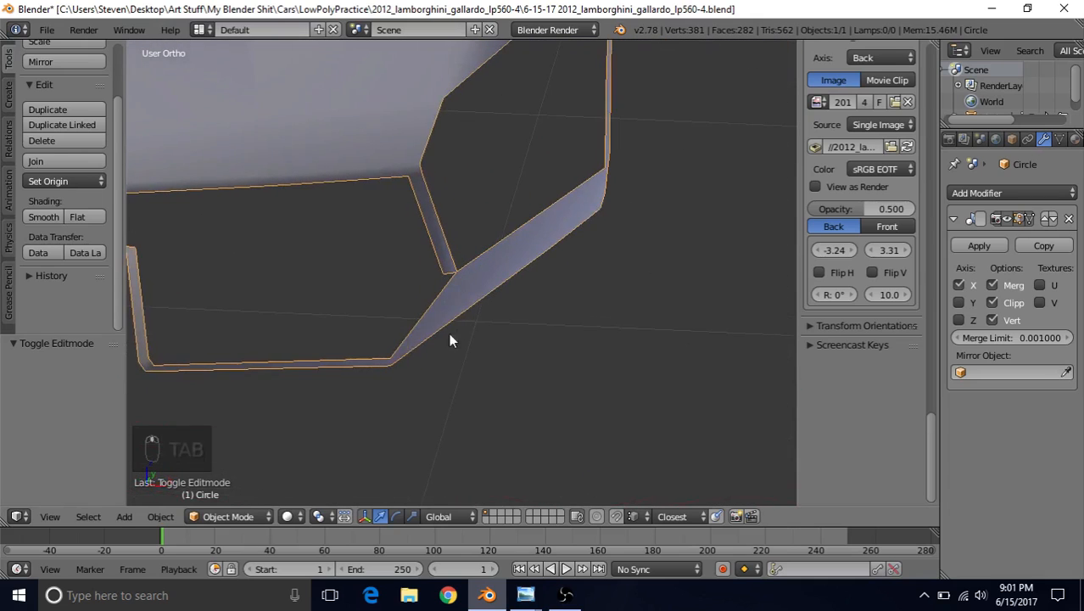
pyautogui.press('Tab')
pyautogui.moveTo(443, 273); pyautogui.dragTo(467, 269, button='middle')
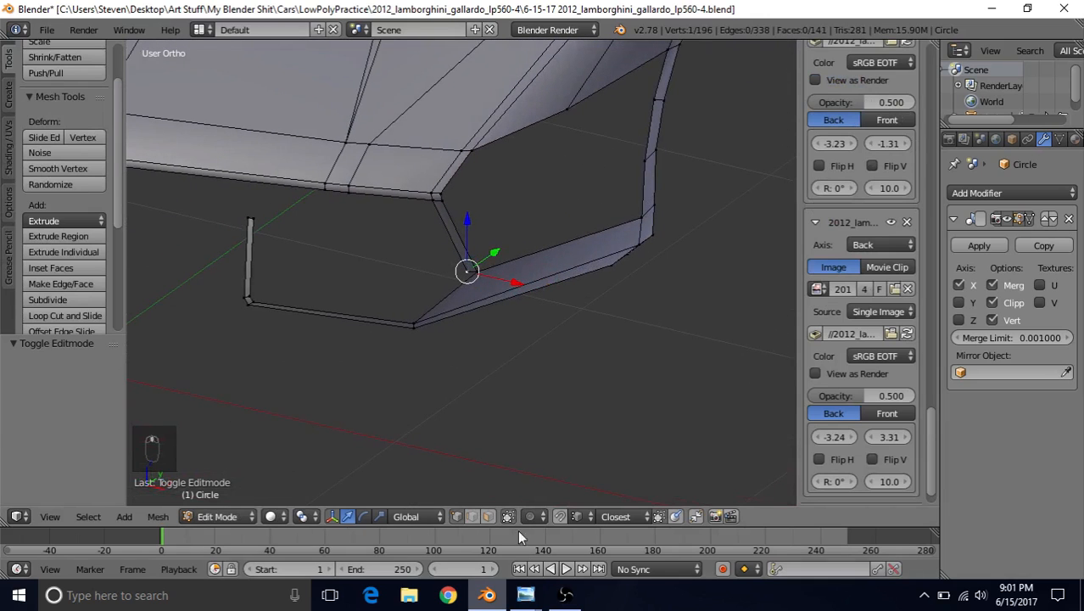
# Switch to Windows Photo Viewer and examine the intake's lip in the front crease photo and the front-and-side photo.
pyautogui.click(527, 597)
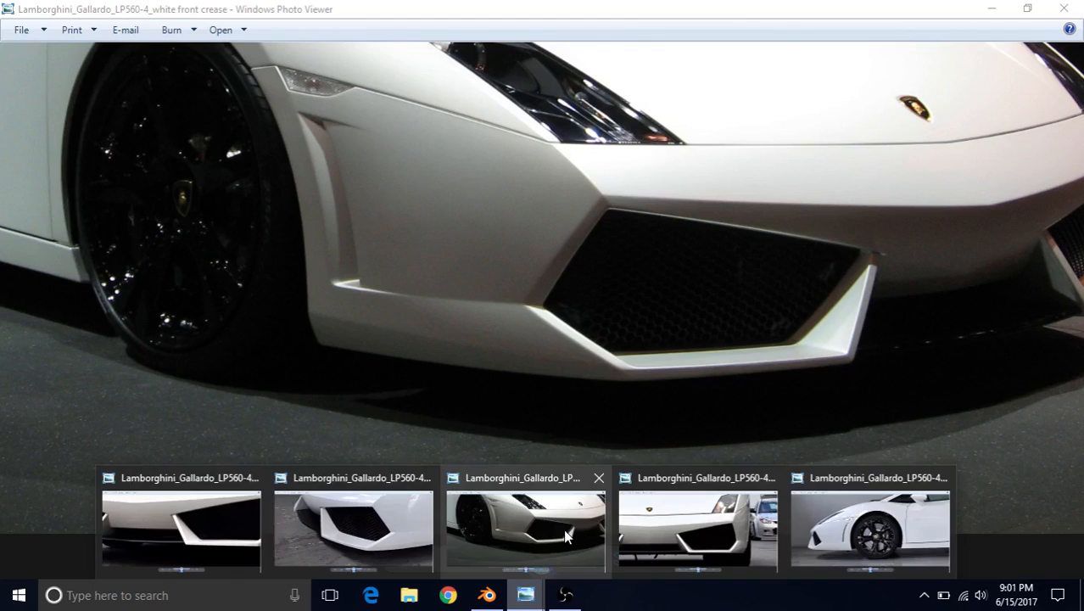
pyautogui.click(566, 535)
pyautogui.moveTo(750, 380); pyautogui.dragTo(598, 380)
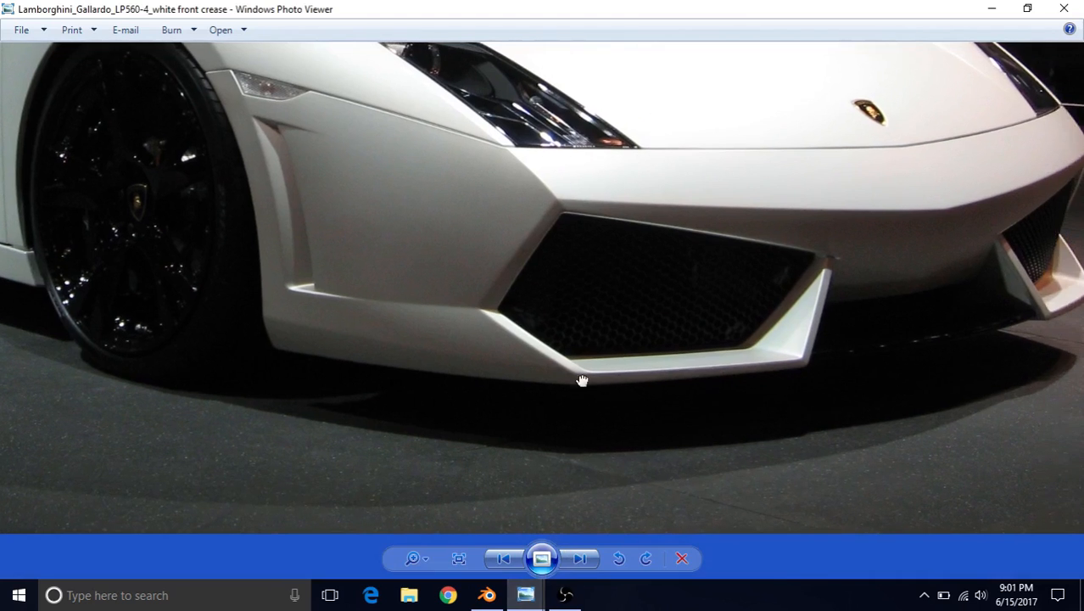
pyautogui.click(524, 597)
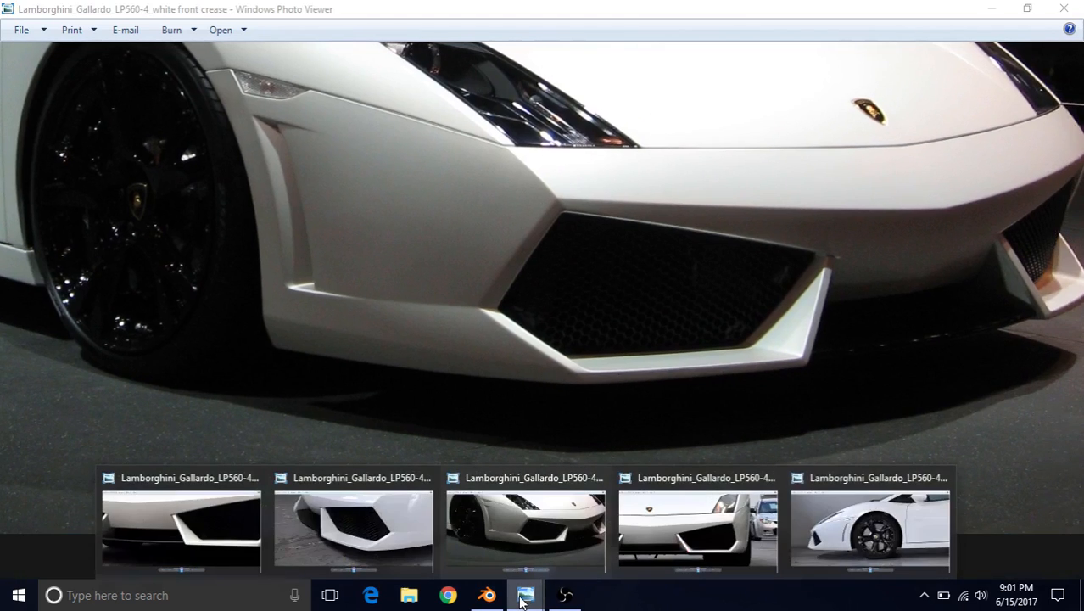
pyautogui.click(342, 510)
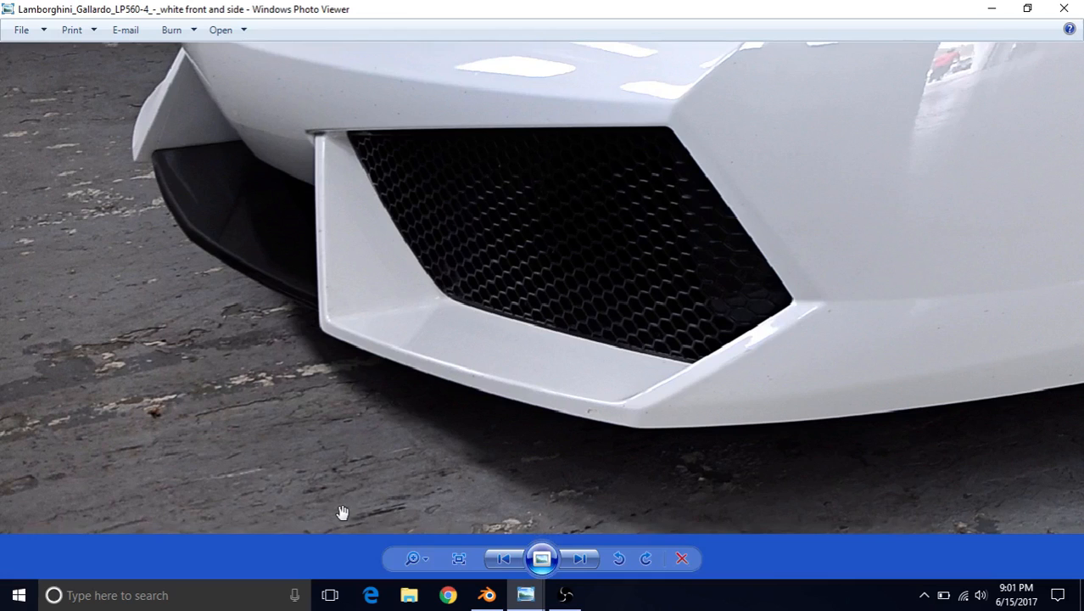
pyautogui.moveTo(551, 431); pyautogui.dragTo(648, 413)
# Examine the inner lip around both intakes in the low-angle front photo and compare it with the mesh in Blender.
pyautogui.click(523, 599)
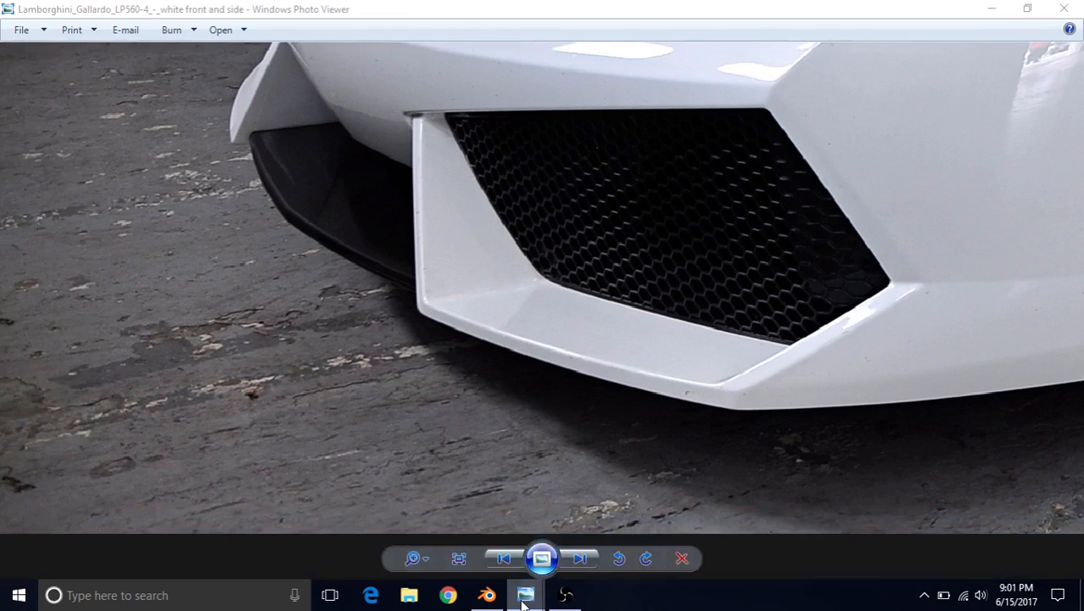
pyautogui.click(217, 544)
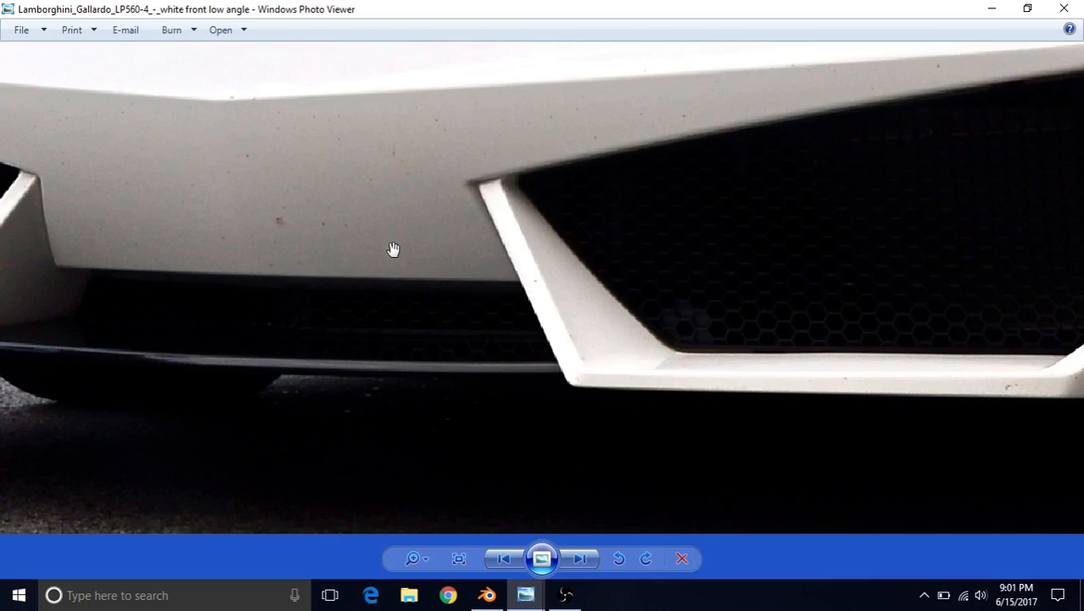
pyautogui.scroll(-2, 695, 321)
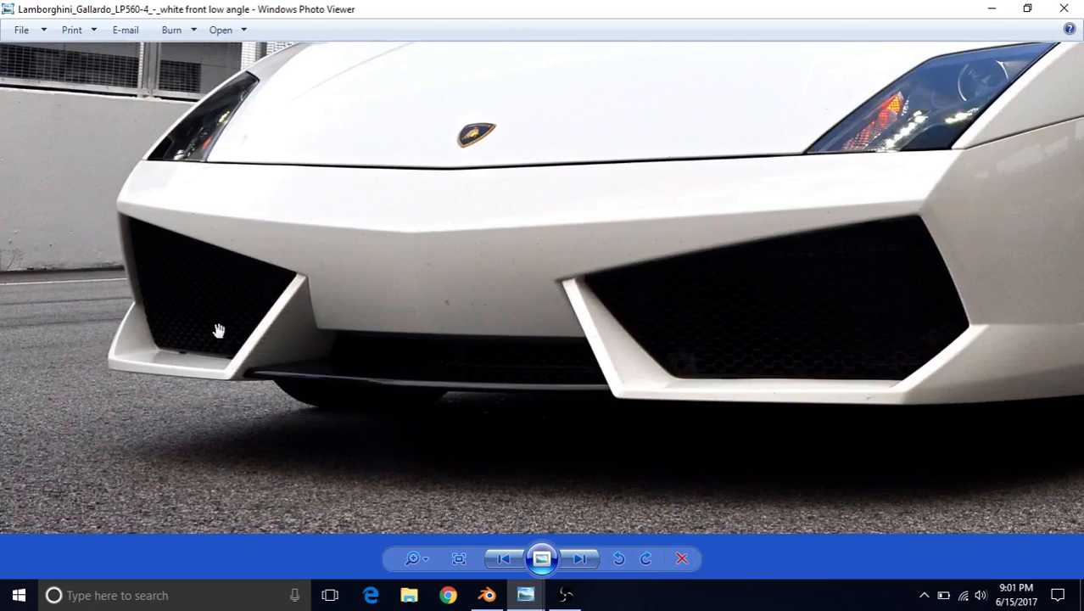
pyautogui.scroll(2, 216, 327)
pyautogui.moveTo(267, 325); pyautogui.dragTo(379, 323)
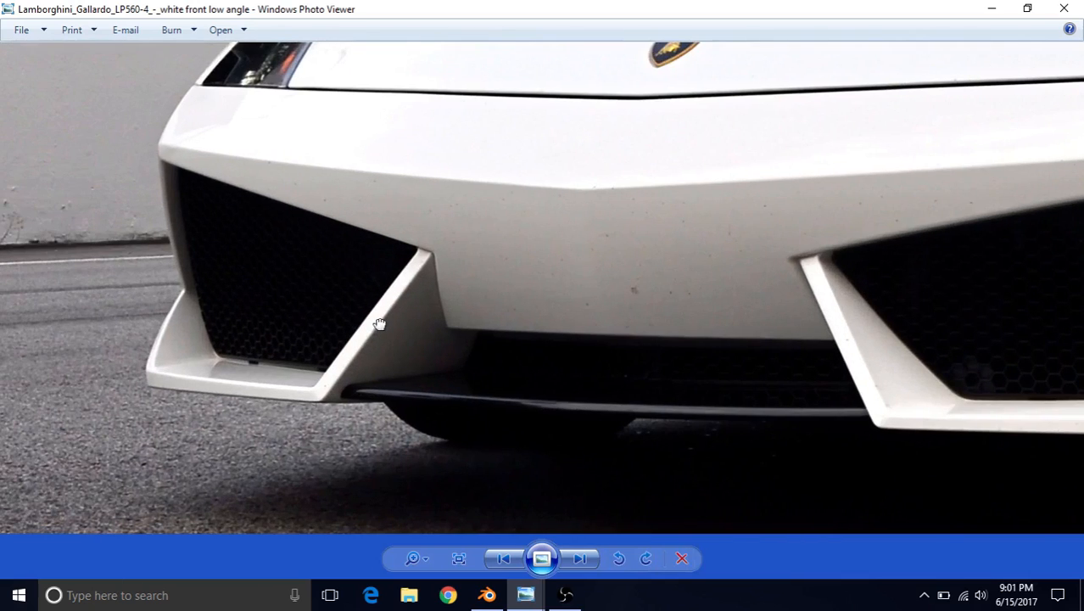
pyautogui.moveTo(455, 324); pyautogui.dragTo(465, 317)
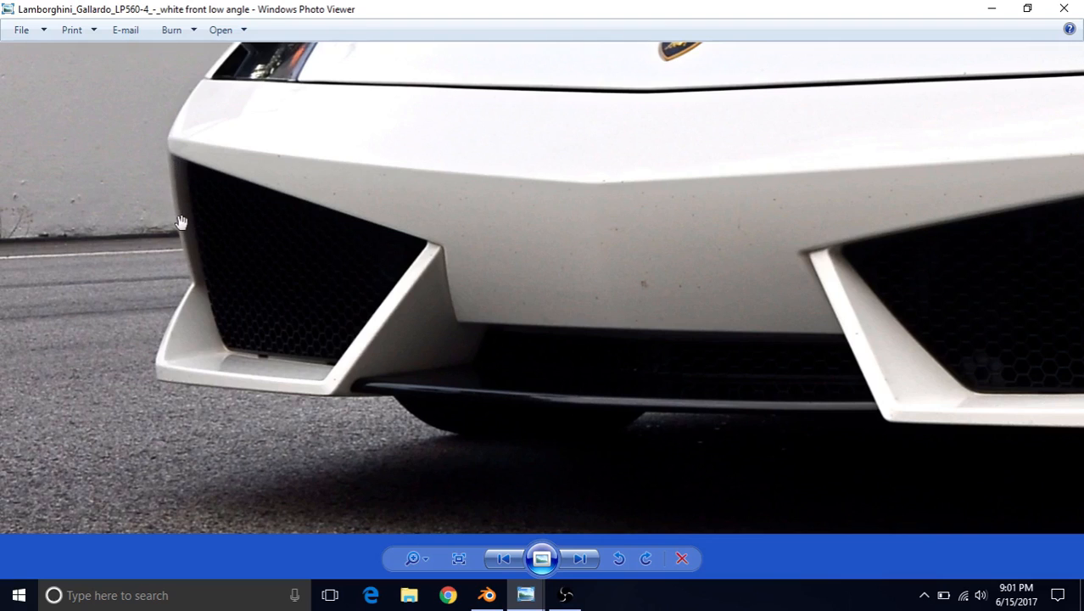
pyautogui.click(487, 595)
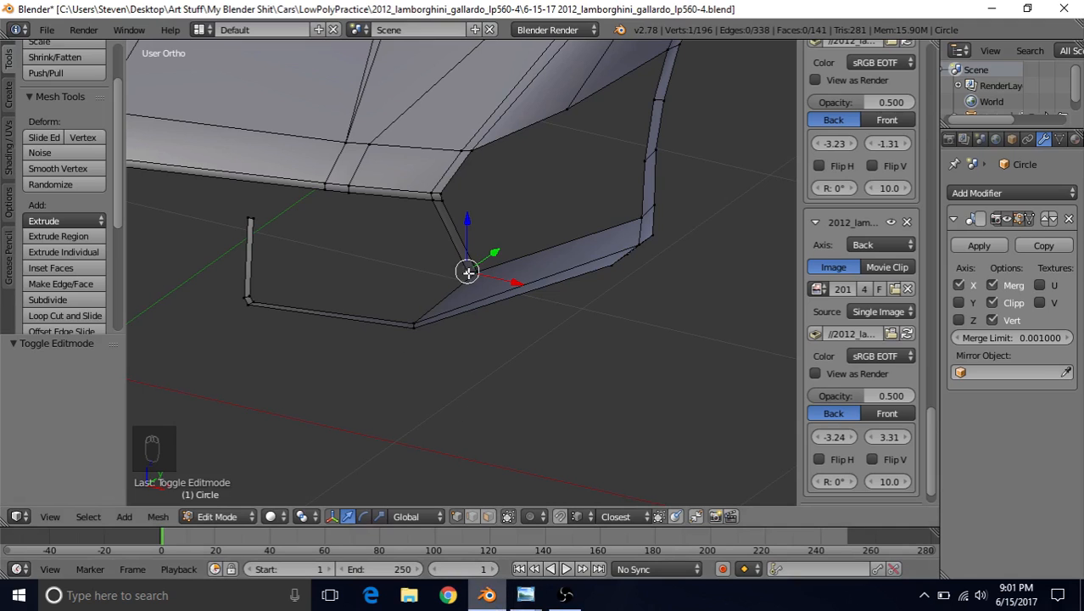
pyautogui.moveTo(526, 595)
pyautogui.click(161, 523)
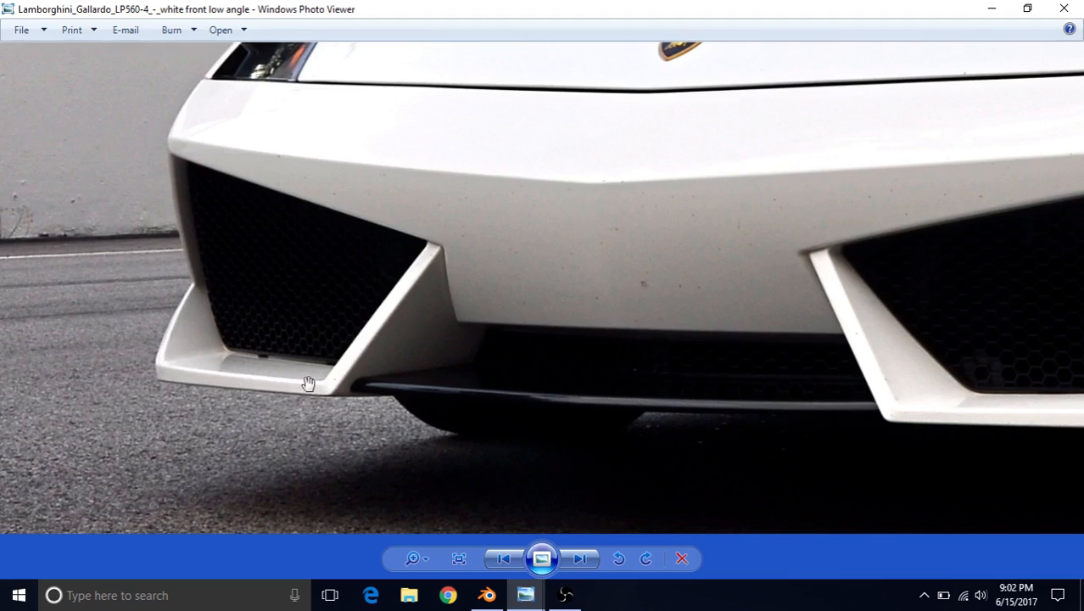
pyautogui.click(487, 594)
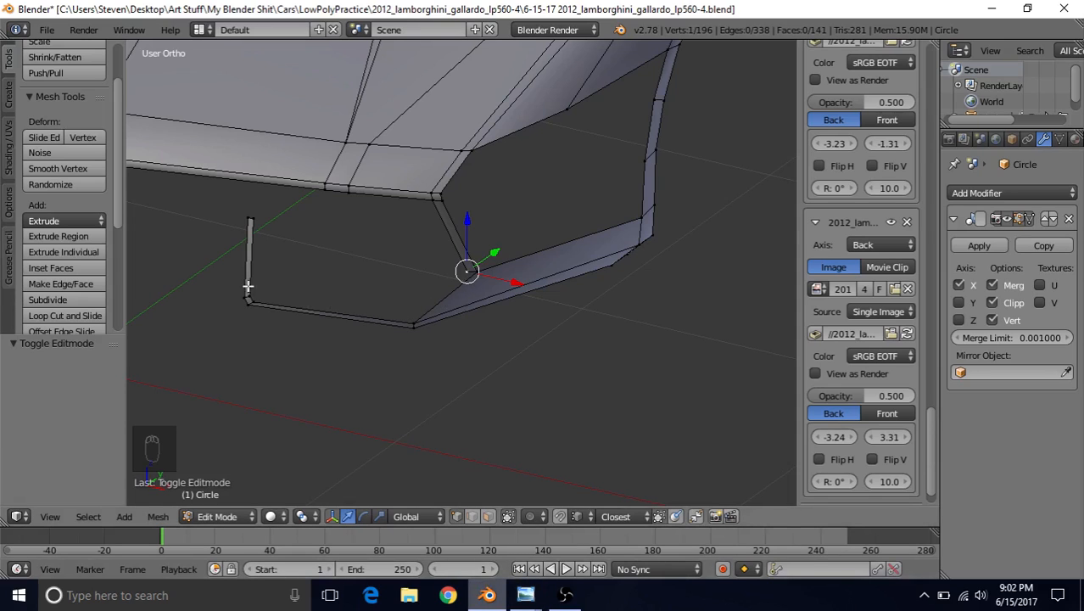
pyautogui.moveTo(525, 594)
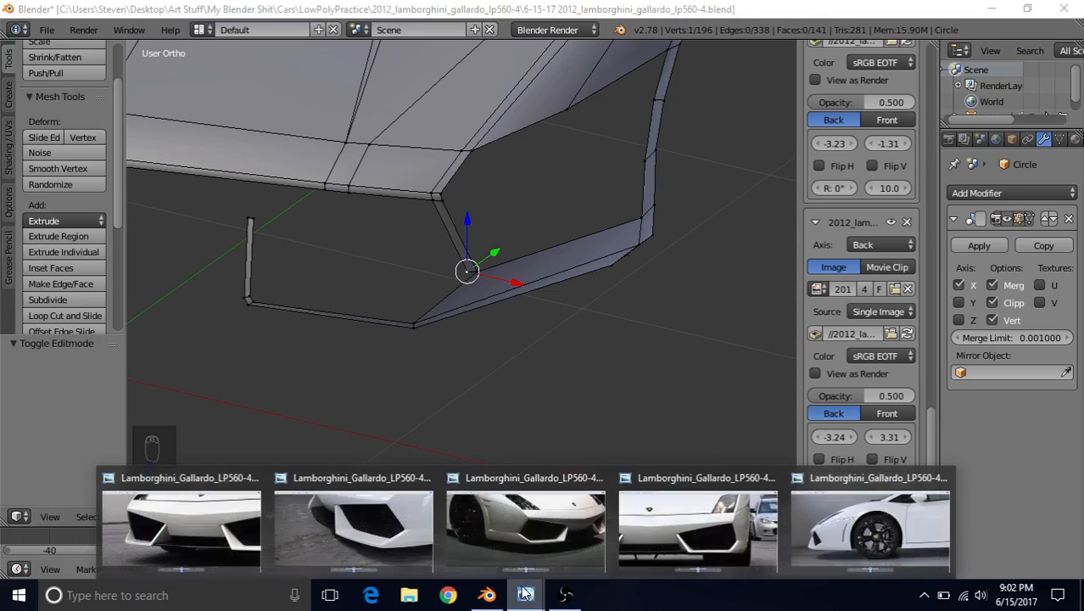
pyautogui.click(207, 519)
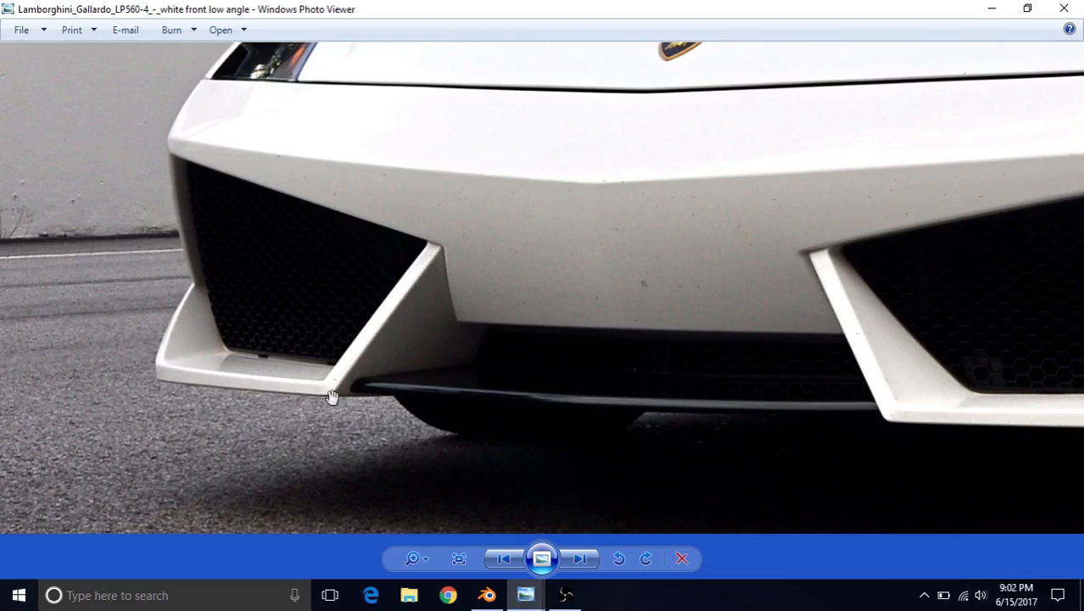
pyautogui.click(487, 594)
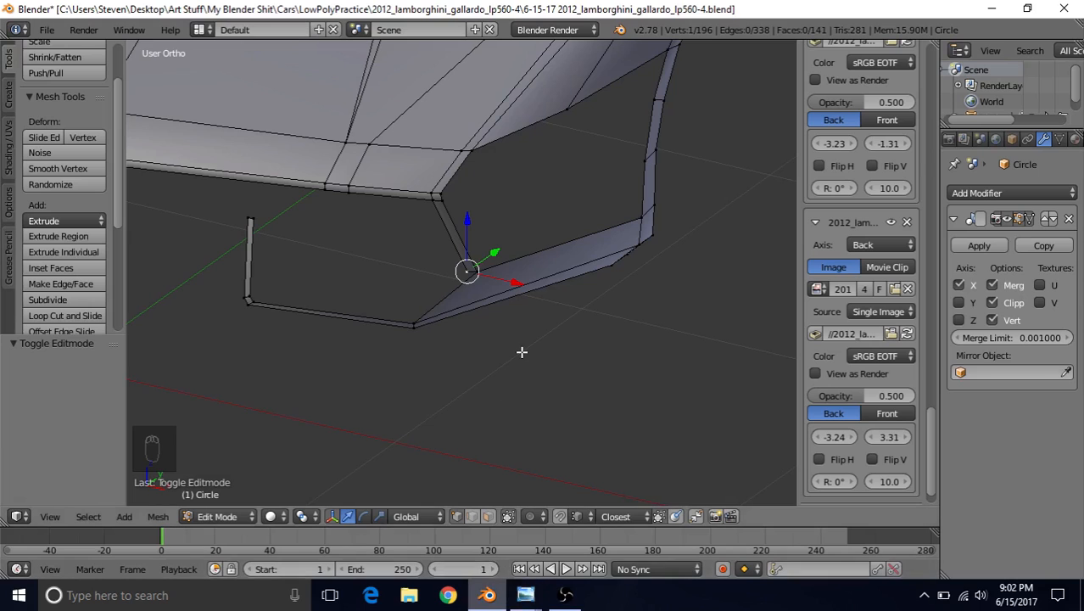
# Extrude the intake's outer corner vertex in the front view down to the bottom corner, about -0.090 in X and -0.106 in Z.
pyautogui.moveTo(520, 349); pyautogui.dragTo(491, 301, button='middle')
pyautogui.press('KP_1')
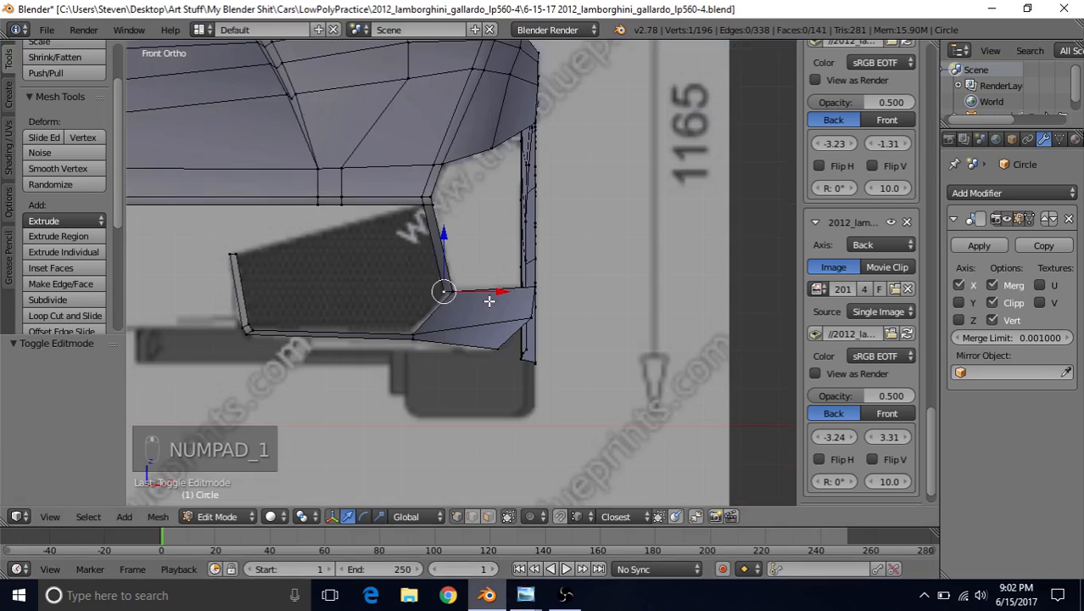
pyautogui.scroll(4, 490, 300)
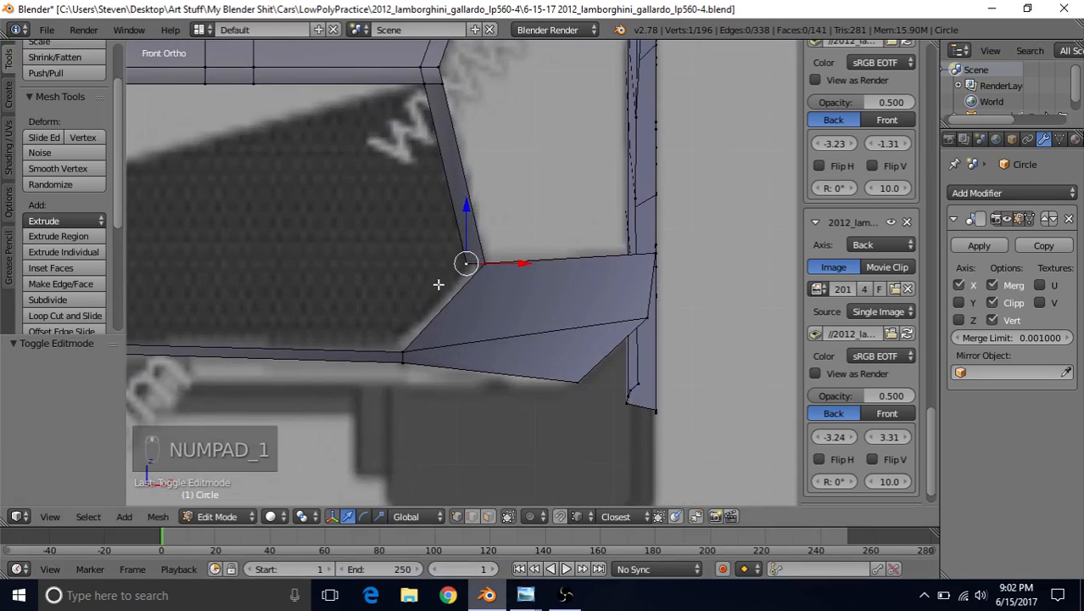
pyautogui.press('e')
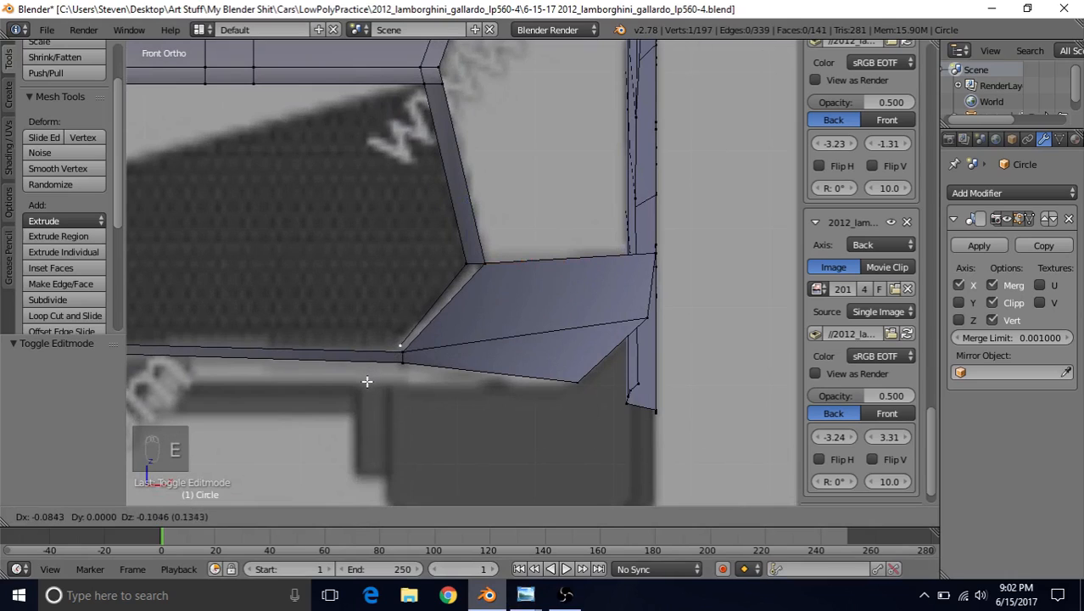
pyautogui.click(399, 341)
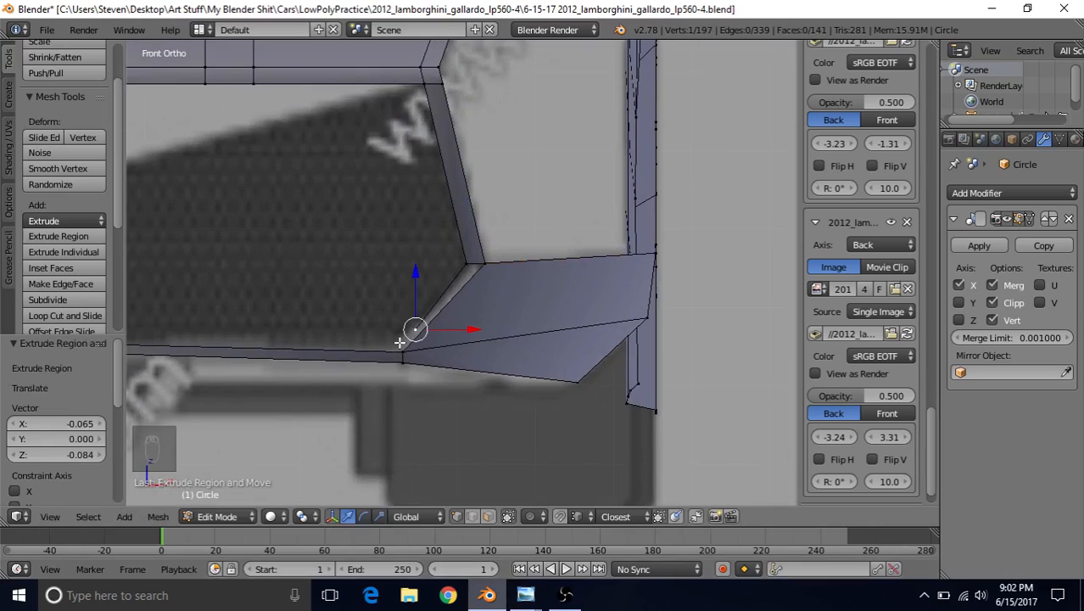
pyautogui.press('g')
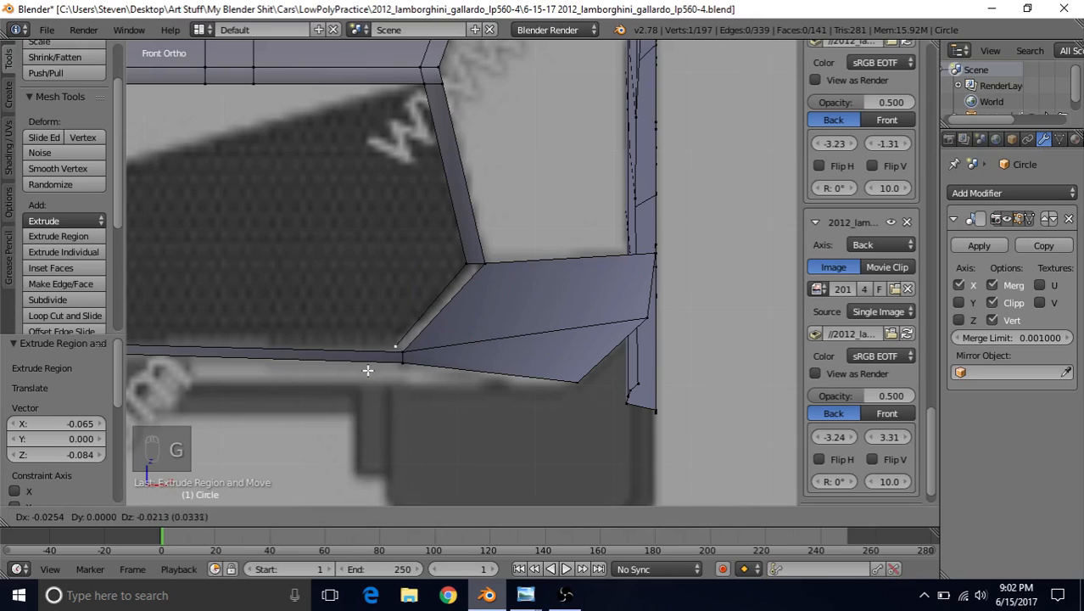
pyautogui.click(368, 370)
# Continue the vertex chain with three extrusions, along the intake's bottom by about -0.410 in X, around the inner corner, and up by about 0.186.
pyautogui.keyDown('shift'); pyautogui.moveTo(367, 370); pyautogui.dragTo(593, 305, button='middle'); pyautogui.keyUp('shift')
pyautogui.press('e')
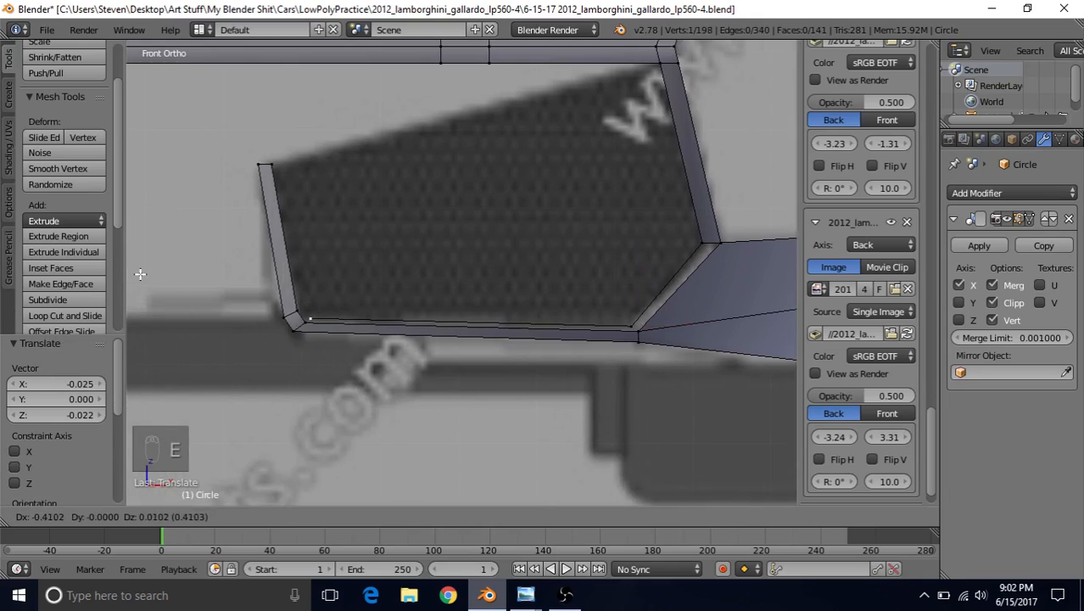
pyautogui.click(140, 273)
pyautogui.press('e')
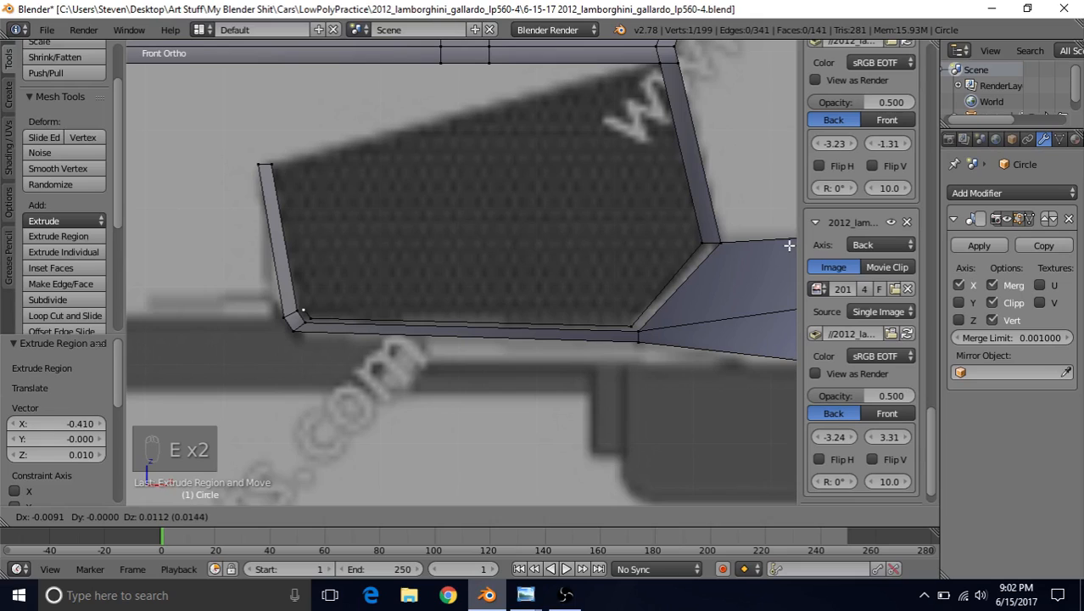
pyautogui.click(789, 245)
pyautogui.press('e')
pyautogui.click(314, 474)
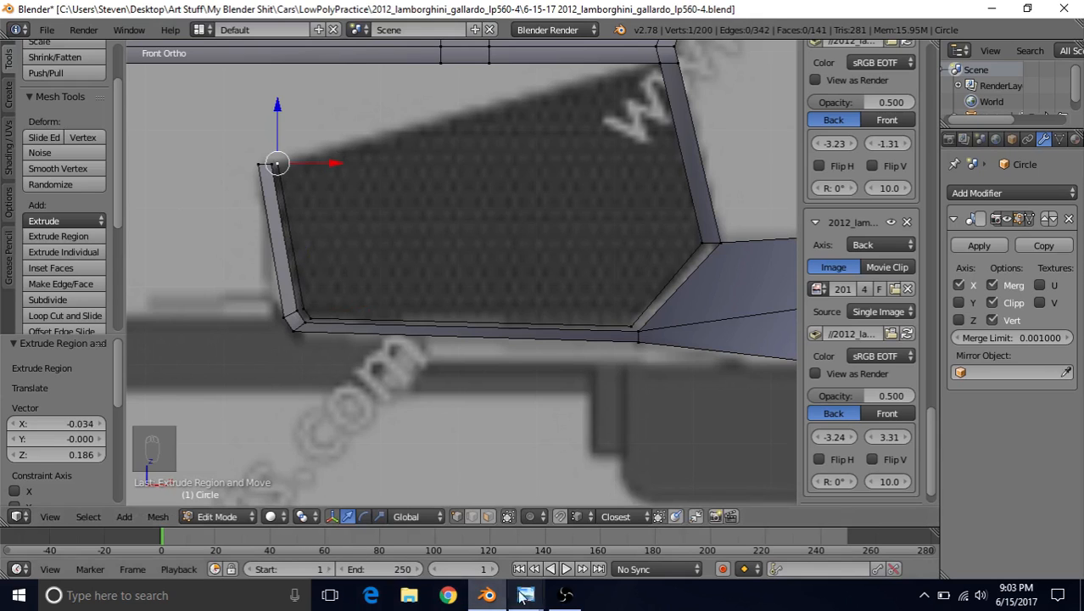
# Move the chain's vertex at the intake's outer bottom corner forward along Y by about -0.144.
pyautogui.scroll(-3, 547, 404)
pyautogui.moveTo(639, 287); pyautogui.dragTo(591, 355, button='middle')
pyautogui.moveTo(513, 313); pyautogui.dragTo(517, 286, button='middle')
pyautogui.rightClick(559, 289)
pyautogui.press('g')
pyautogui.press('y')
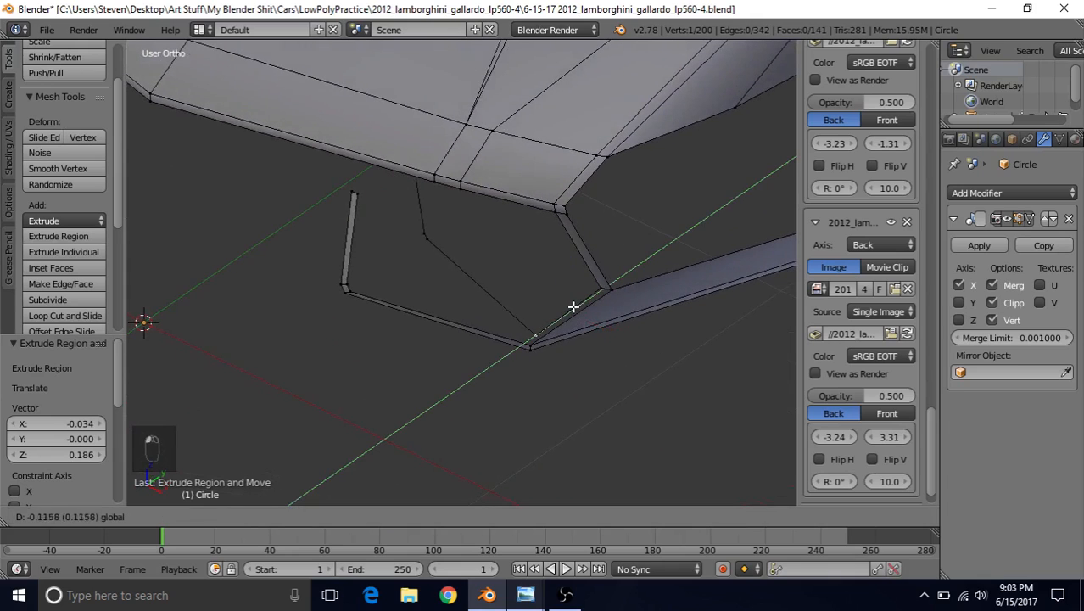
pyautogui.click(570, 310)
# Move the two chain vertices at the intake's inner bottom corner forward along Y by about -0.251.
pyautogui.rightClick(438, 245)
pyautogui.press('g')
pyautogui.press('y')
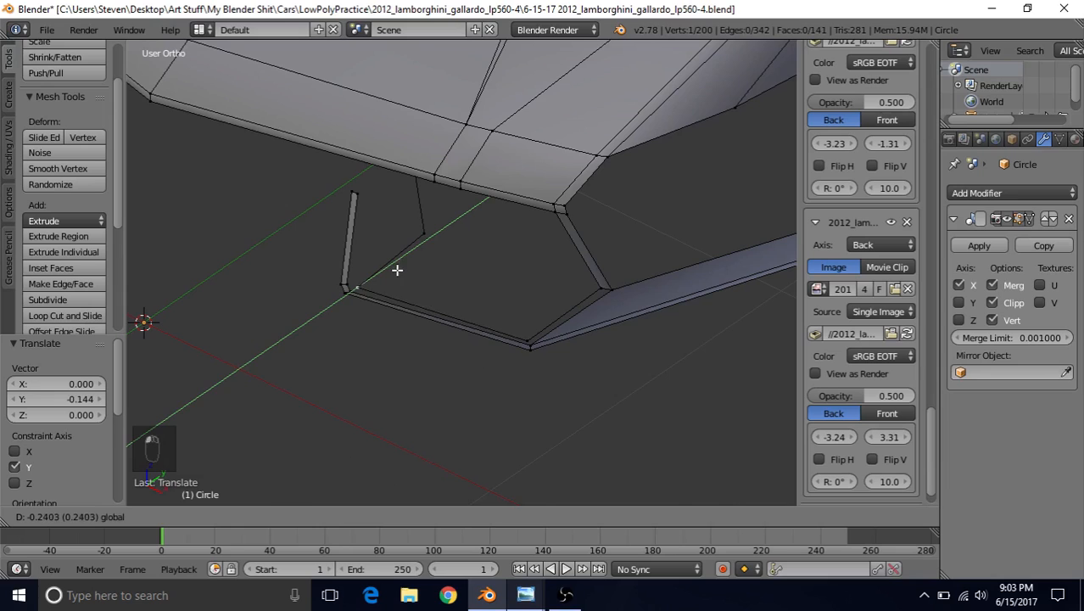
pyautogui.click(397, 270)
pyautogui.press('g')
pyautogui.press('y')
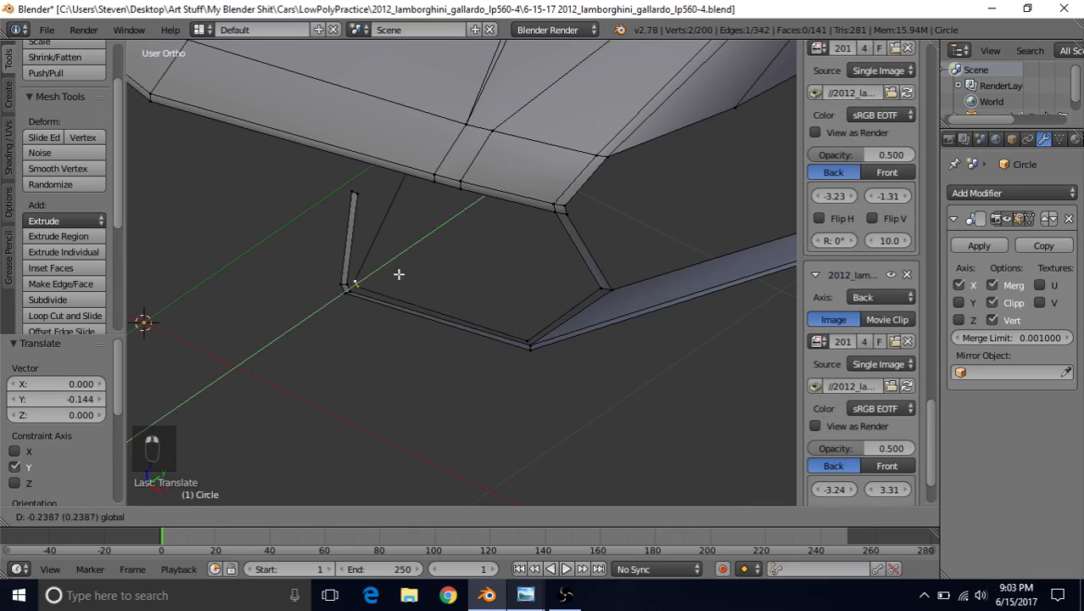
pyautogui.click(402, 236)
# Move the chain's top vertex forward along Y by about -0.176 to meet the inner strip's upper end.
pyautogui.moveTo(445, 212)
pyautogui.mouseDown(button='middle')
pyautogui.moveTo(489, 239)
pyautogui.moveTo(474, 206)
pyautogui.moveTo(450, 203)
pyautogui.mouseUp(button='middle')
pyautogui.rightClick(447, 201)
pyautogui.press('g')
pyautogui.press('y')
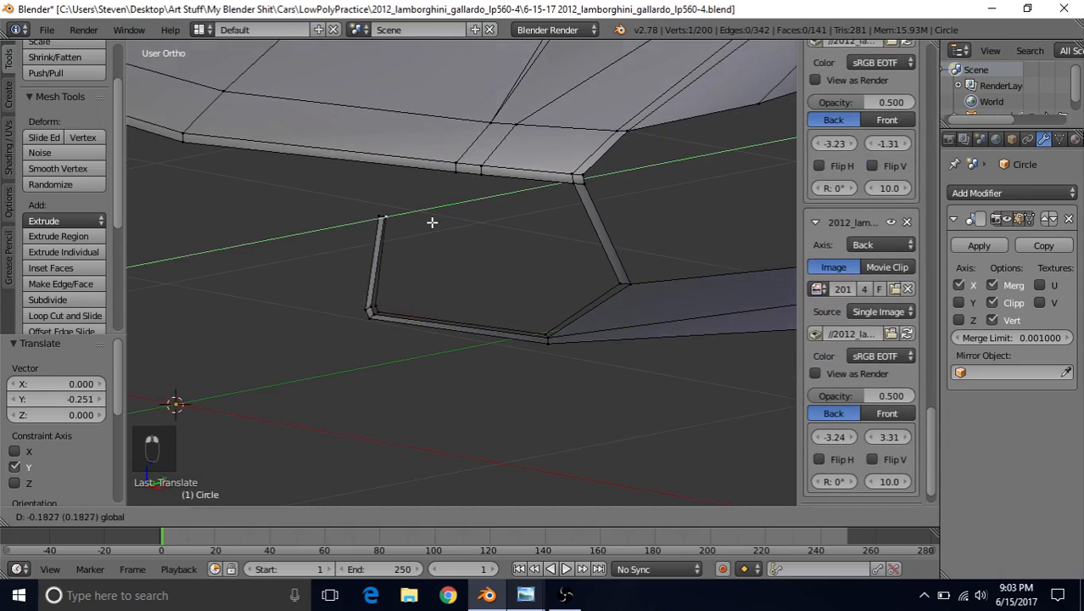
pyautogui.click(434, 223)
# Fill a face between the intake's outer corner and bottom corner from the four vertices bounding the gap.
pyautogui.moveTo(435, 235); pyautogui.dragTo(517, 286, button='middle')
pyautogui.scroll(3, 517, 286)
pyautogui.keyDown('shift'); pyautogui.moveTo(584, 285); pyautogui.dragTo(527, 261, button='middle'); pyautogui.keyUp('shift')
pyautogui.scroll(3, 527, 276)
pyautogui.rightClick(641, 203)
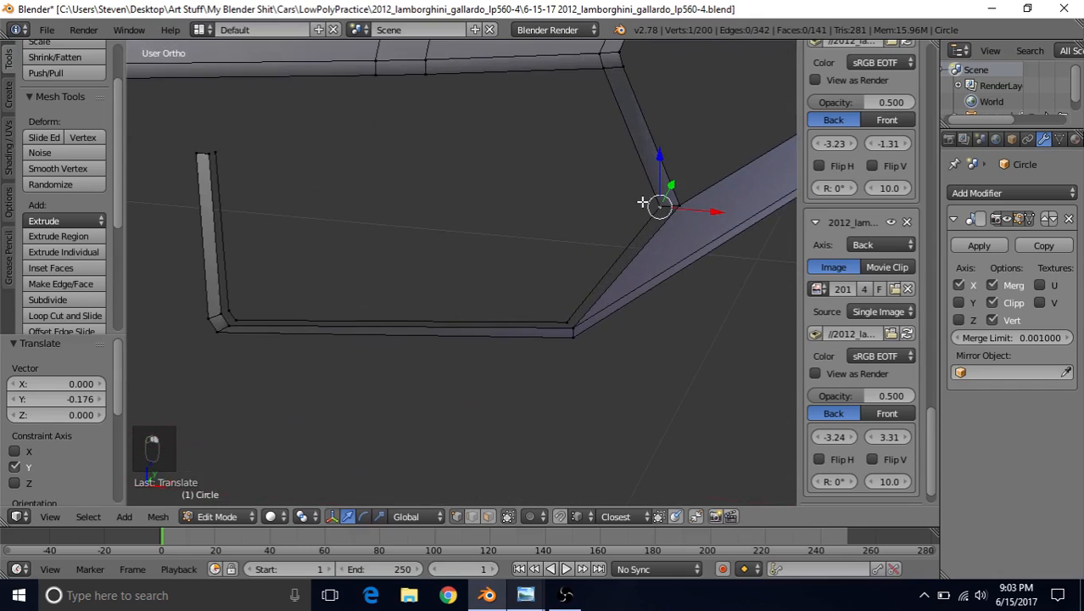
pyautogui.keyDown('shift'); pyautogui.rightClick(682, 204); pyautogui.keyUp('shift')
pyautogui.keyDown('shift'); pyautogui.rightClick(576, 323); pyautogui.keyUp('shift')
pyautogui.keyDown('shift'); pyautogui.rightClick(571, 313); pyautogui.keyUp('shift')
pyautogui.press('f')
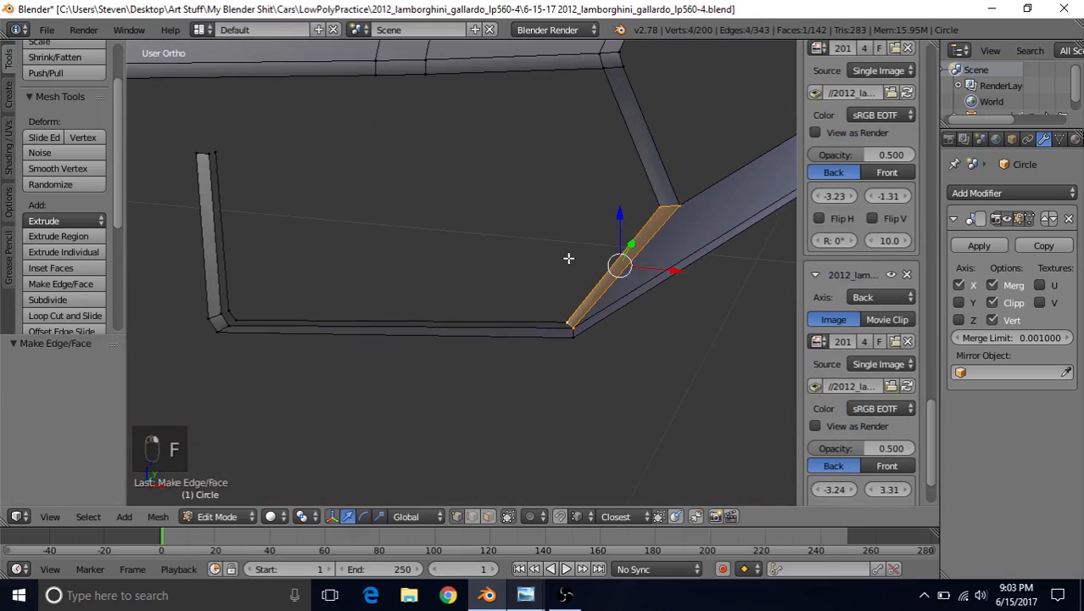
# Fill the remaining lip faces along the intake's bottom edge, around its inner corner and up the inner side.
pyautogui.rightClick(570, 318)
pyautogui.keyDown('shift'); pyautogui.rightClick(569, 324); pyautogui.keyUp('shift')
pyautogui.keyDown('shift'); pyautogui.moveTo(515, 254); pyautogui.dragTo(606, 240, button='middle'); pyautogui.keyUp('shift')
pyautogui.press('f')
pyautogui.press('f')
# Inspect the filled intake lip in wireframe and solid shading, with nothing selected, from several angles in Object Mode.
pyautogui.scroll(-3, 538, 240)
pyautogui.press('z')
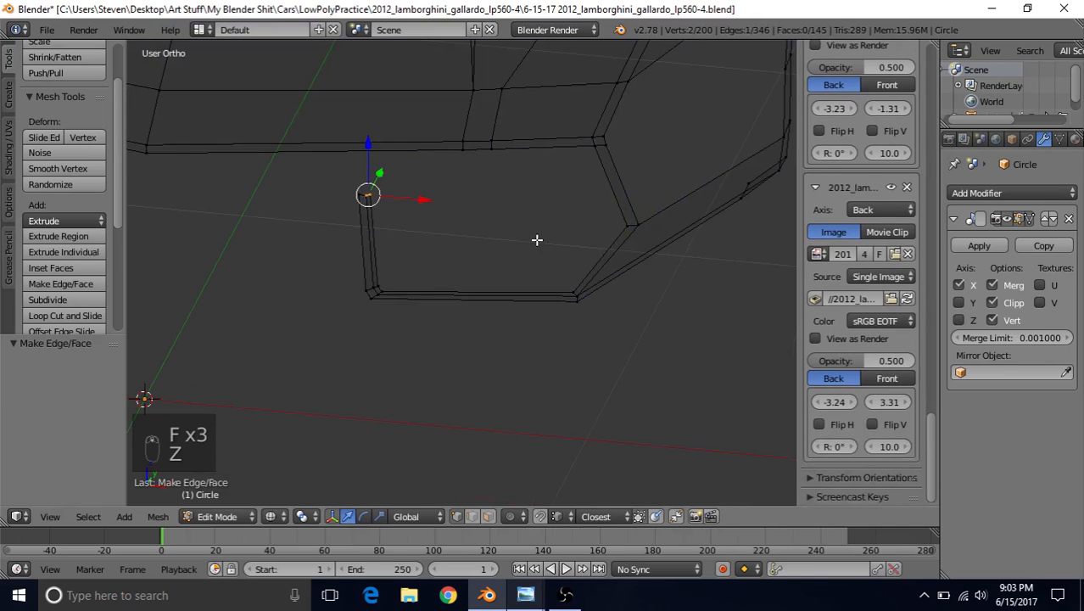
pyautogui.press('z')
pyautogui.press('a')
pyautogui.press('Tab')
pyautogui.moveTo(532, 296)
pyautogui.mouseDown(button='middle')
pyautogui.moveTo(551, 230)
pyautogui.moveTo(627, 234)
pyautogui.moveTo(567, 275)
pyautogui.moveTo(447, 262)
pyautogui.moveTo(440, 227)
pyautogui.moveTo(585, 218)
pyautogui.moveTo(564, 218)
pyautogui.moveTo(610, 249)
pyautogui.moveTo(503, 244)
pyautogui.moveTo(495, 270)
pyautogui.mouseUp(button='middle')
pyautogui.moveTo(625, 259); pyautogui.dragTo(620, 198, button='middle')
pyautogui.moveTo(538, 265); pyautogui.dragTo(500, 243, button='middle')
# Try a loop cut across the intake lip's slanted outer strip and check its effect on the shading in Object Mode.
pyautogui.press('Tab')
pyautogui.hotkey('ctrl', 'r')
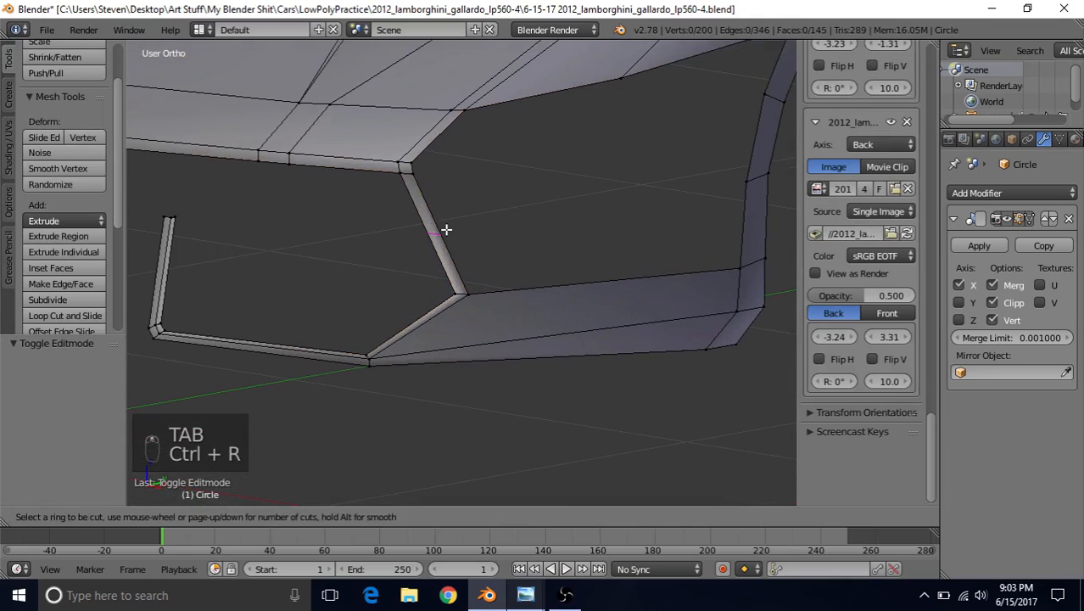
pyautogui.rightClick(444, 284)
pyautogui.scroll(-6, 449, 273)
pyautogui.press('Tab')
pyautogui.moveTo(459, 237); pyautogui.dragTo(496, 226, button='middle')
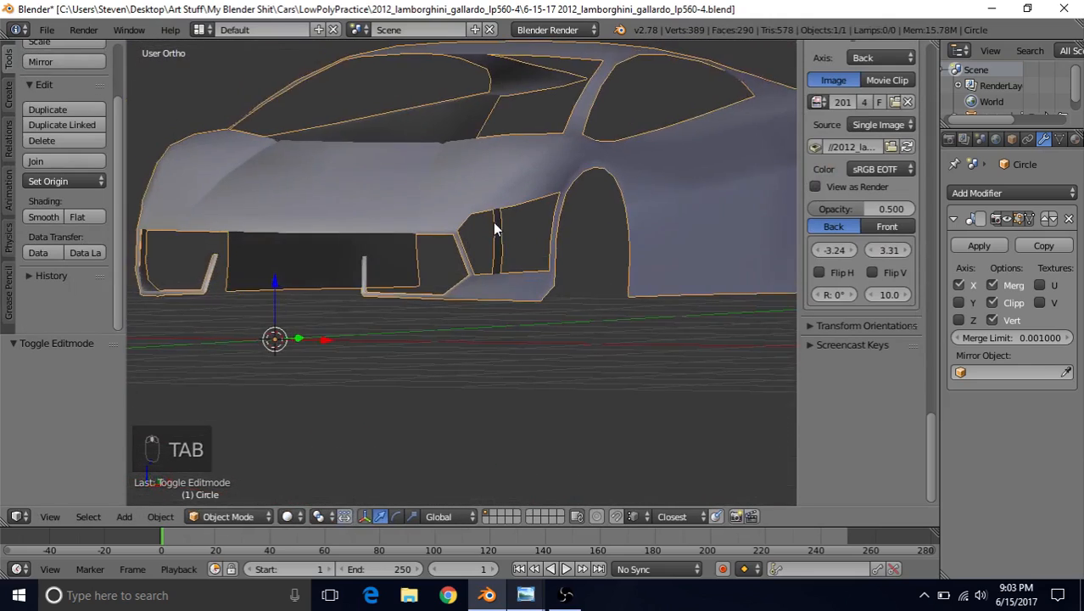
pyautogui.press('Tab')
pyautogui.scroll(5, 496, 238)
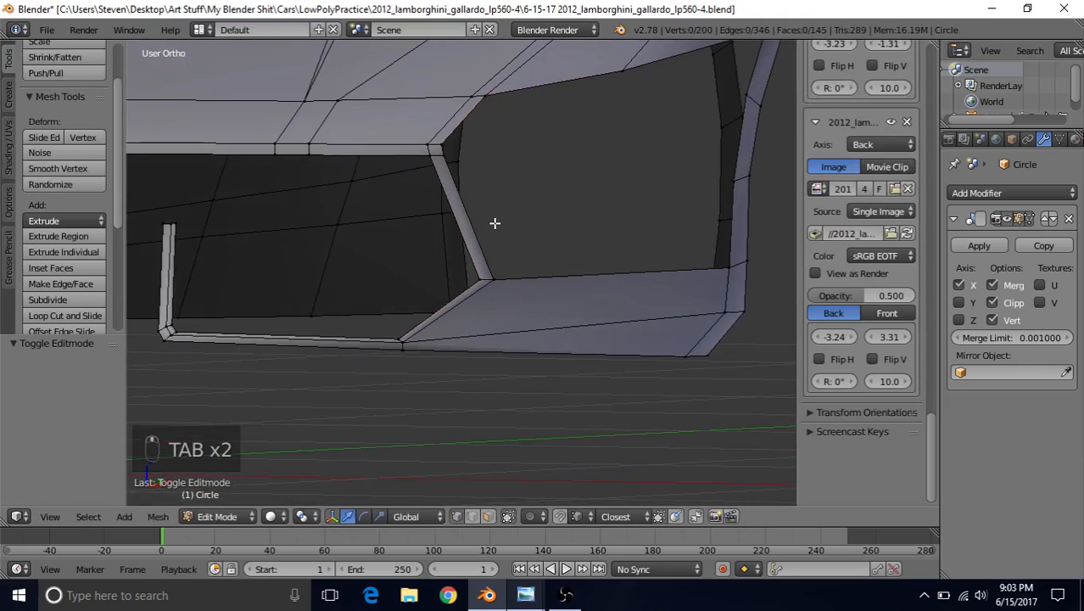
pyautogui.hotkey('ctrl', 'r')
pyautogui.click(459, 218)
pyautogui.rightClick(460, 218)
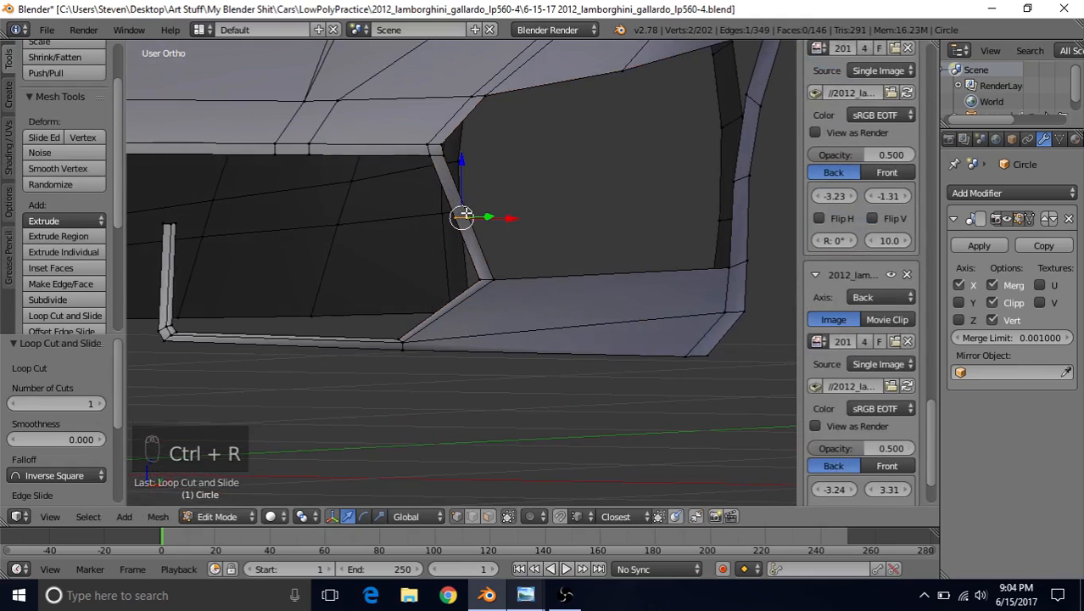
pyautogui.press('Tab')
pyautogui.scroll(-3, 465, 223)
pyautogui.moveTo(466, 227)
pyautogui.mouseDown(button='middle')
pyautogui.moveTo(541, 234)
pyautogui.moveTo(476, 227)
pyautogui.mouseUp(button='middle')
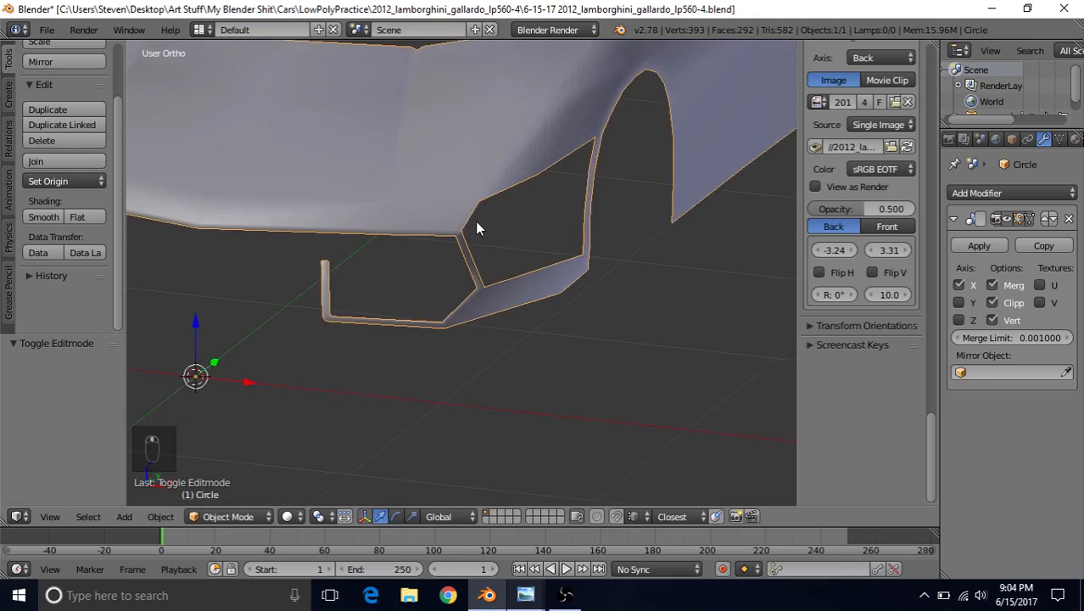
# Undo the loop cut across the lip's slanted outer strip.
pyautogui.press('Tab')
pyautogui.hotkey('ctrl', 'z')
pyautogui.hotkey('ctrl', 'z')
pyautogui.hotkey('ctrl', 'z')
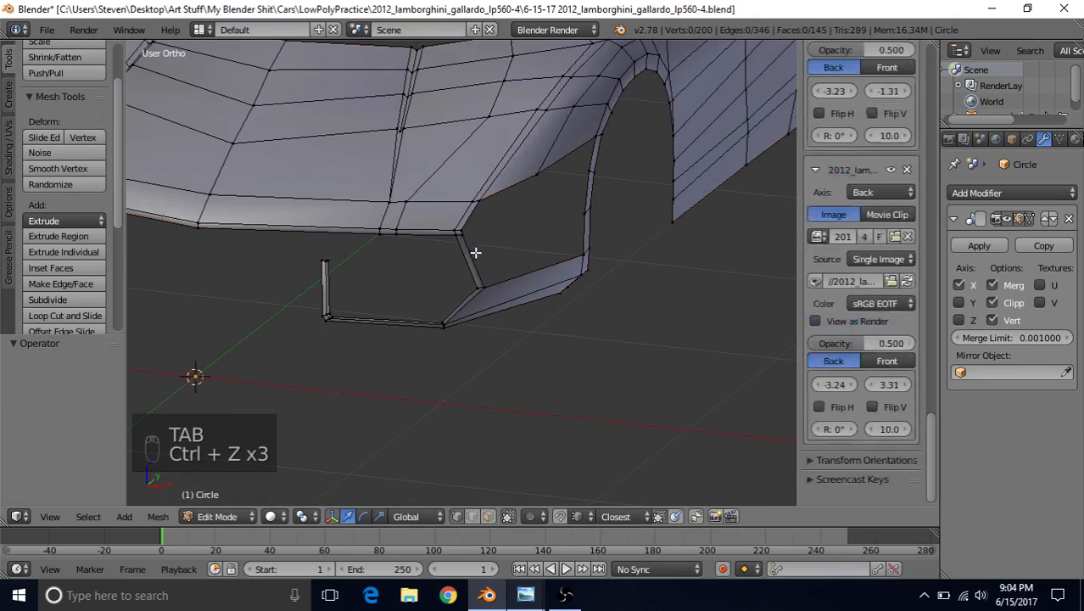
# In right-side wireframe view, add a loop cut across the lower bumper strip between the intake and wheel arch, slid by about 0.196.
pyautogui.moveTo(474, 255); pyautogui.dragTo(413, 245, button='middle')
pyautogui.scroll(3, 420, 254)
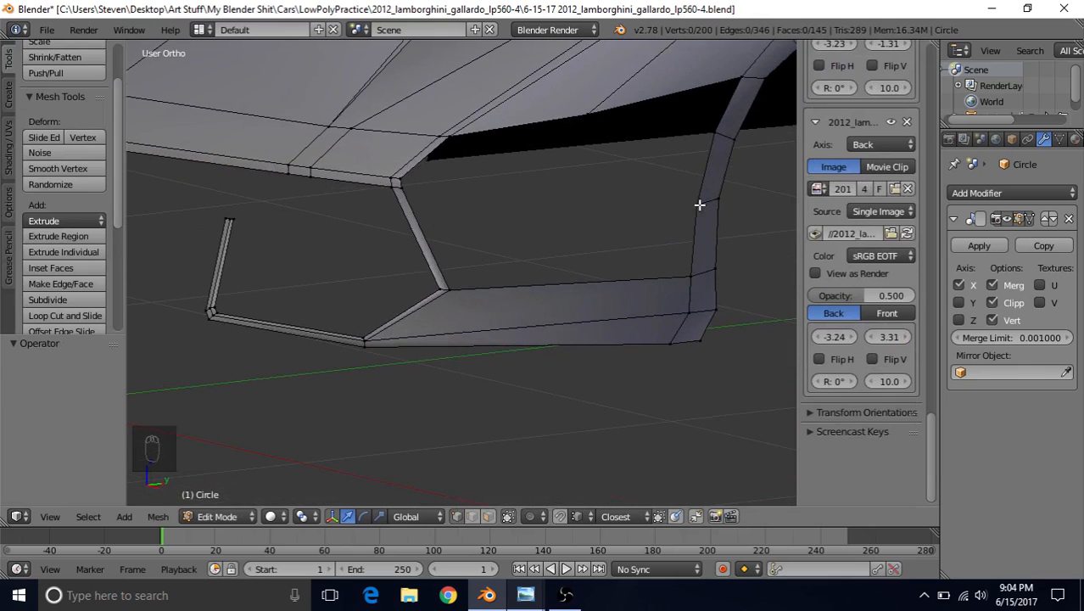
pyautogui.scroll(-3, 630, 259)
pyautogui.rightClick(545, 184)
pyautogui.moveTo(545, 239); pyautogui.dragTo(528, 261, button='middle')
pyautogui.scroll(1, 542, 262)
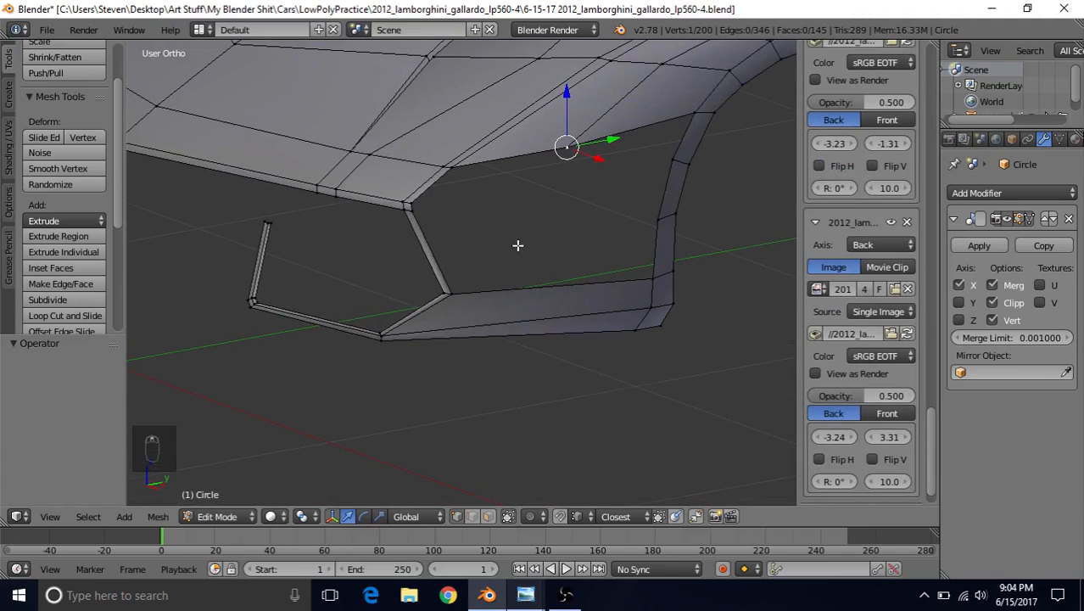
pyautogui.press('KP_3')
pyautogui.keyDown('shift'); pyautogui.moveTo(517, 225); pyautogui.dragTo(453, 243, button='middle'); pyautogui.keyUp('shift')
pyautogui.press('z')
pyautogui.scroll(1, 455, 246)
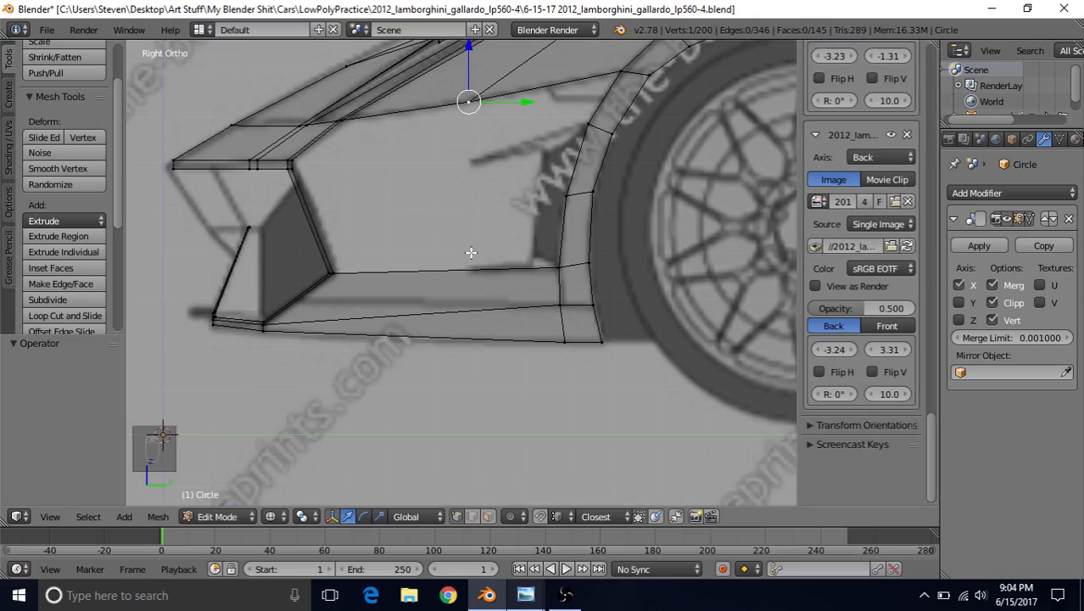
pyautogui.keyDown('shift'); pyautogui.moveTo(471, 255); pyautogui.dragTo(448, 245, button='middle'); pyautogui.keyUp('shift')
pyautogui.hotkey('ctrl', 'r')
pyautogui.click(429, 296)
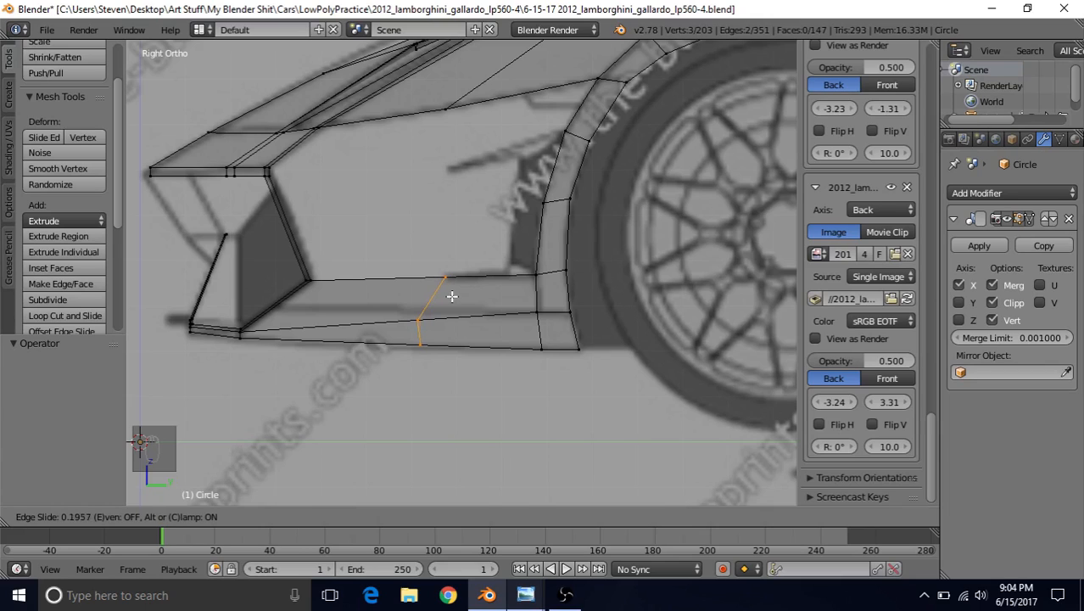
pyautogui.click(452, 296)
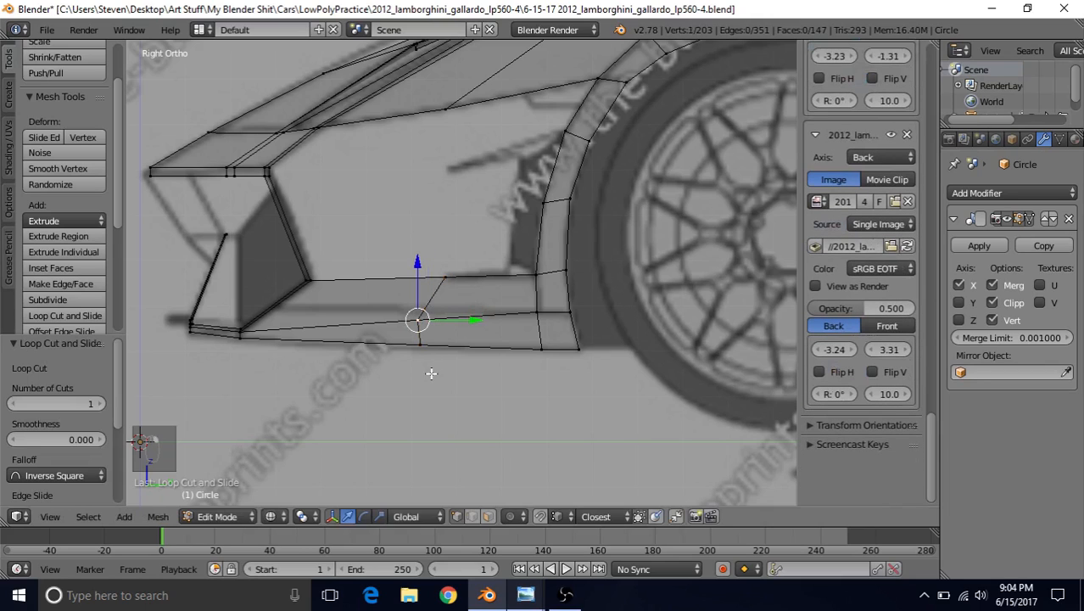
# Slide the new cut's middle vertex by about 0.22 and its bottom vertex rearward along their edges, aligning both under the top vertex.
pyautogui.press('g')
pyautogui.press('g')
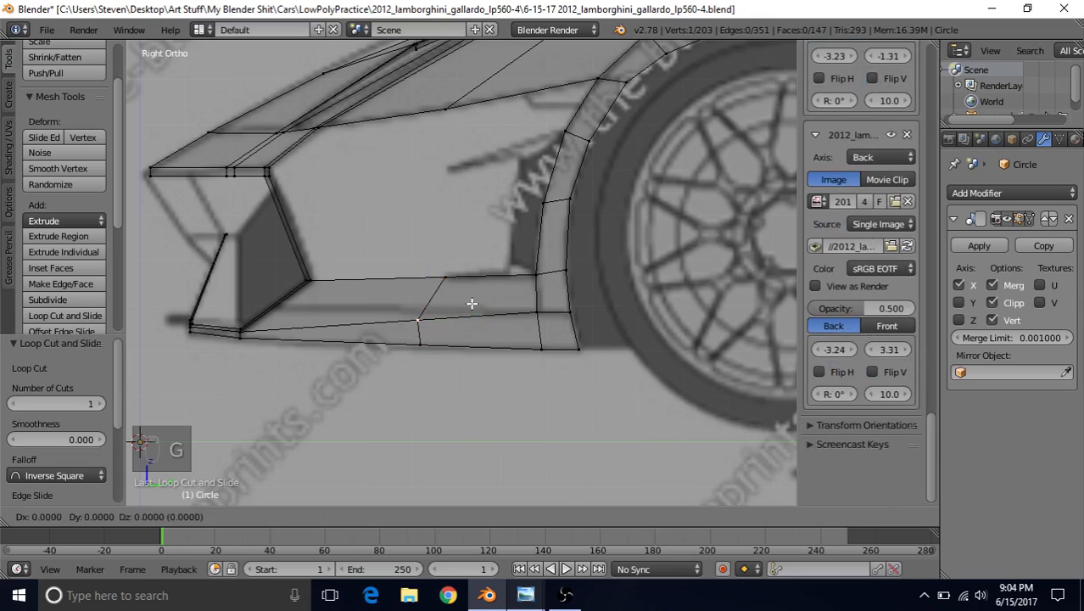
pyautogui.click(497, 300)
pyautogui.rightClick(422, 343)
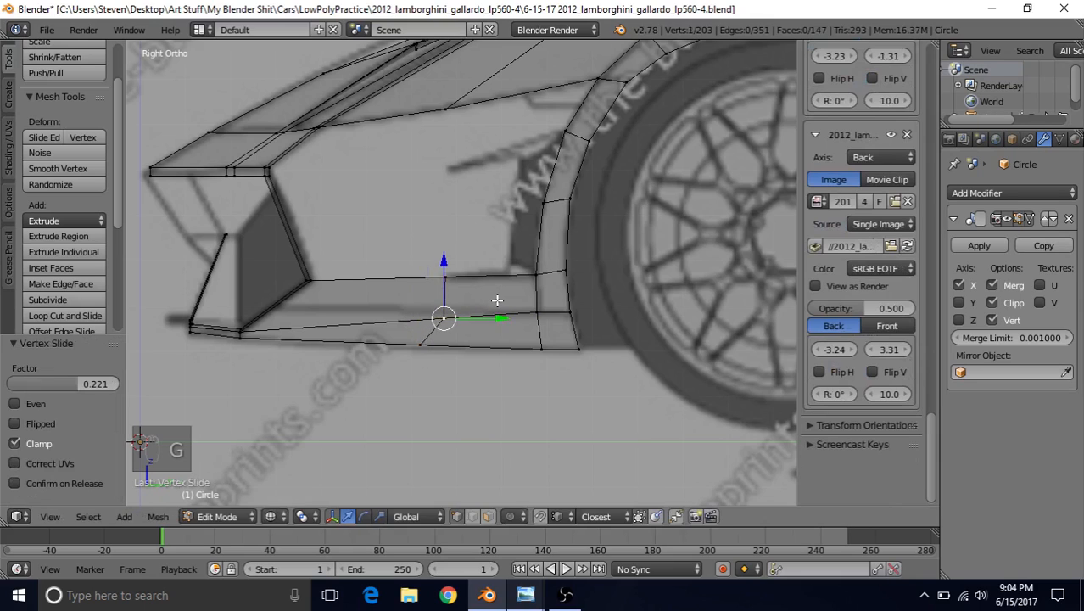
pyautogui.press('g')
pyautogui.press('g')
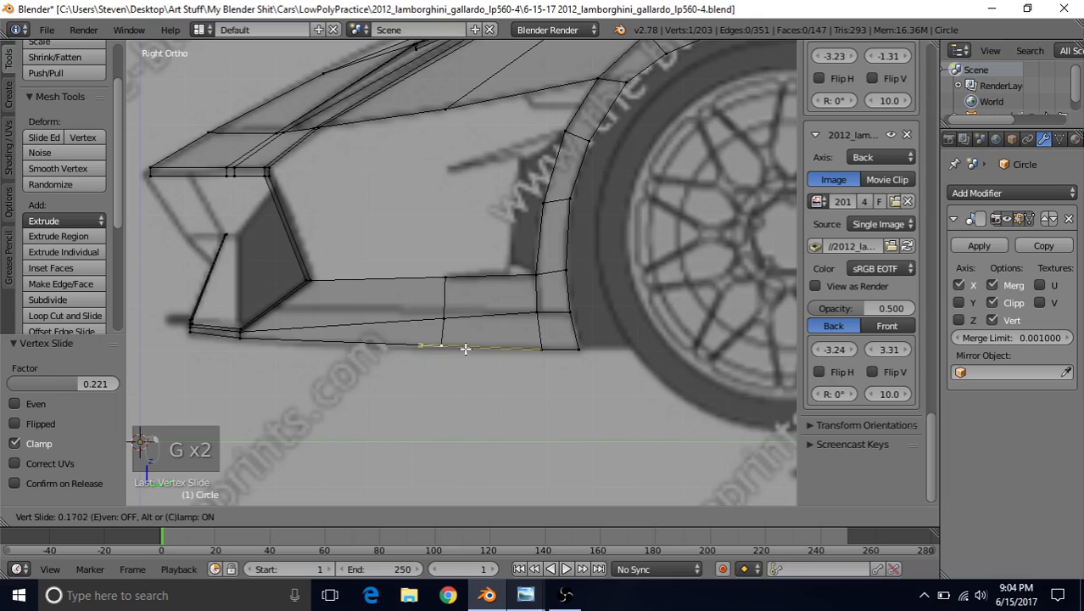
pyautogui.click(467, 346)
# Lower the cut's bottom vertex by about 0.005 and its middle vertex by about 0.002 along Z.
pyautogui.moveTo(447, 283); pyautogui.dragTo(445, 298)
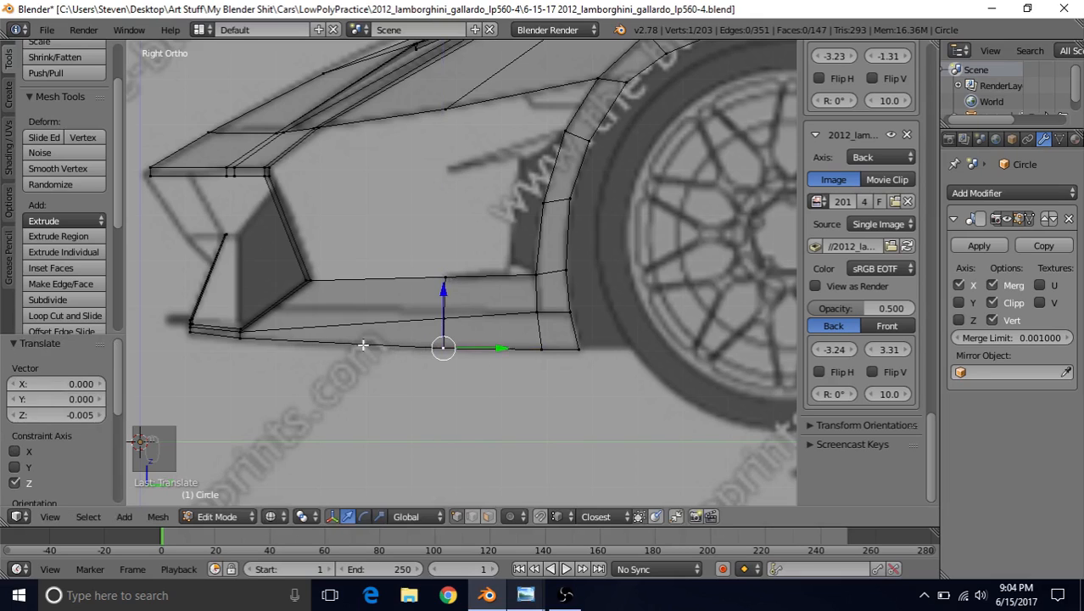
pyautogui.moveTo(476, 344); pyautogui.dragTo(435, 291)
pyautogui.rightClick(442, 309)
pyautogui.keyDown('shift'); pyautogui.moveTo(466, 233); pyautogui.dragTo(448, 291, button='middle'); pyautogui.keyUp('shift')
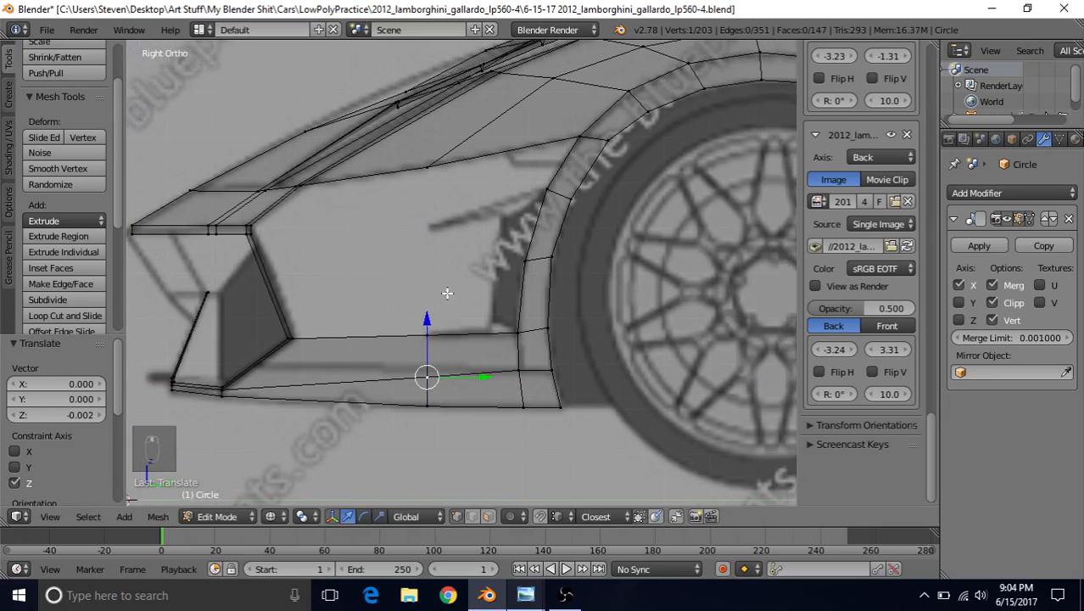
# Extrude the cut's top vertex straight up along Z by about 0.237 to the front tip of the blueprint's side vent line.
pyautogui.rightClick(430, 281)
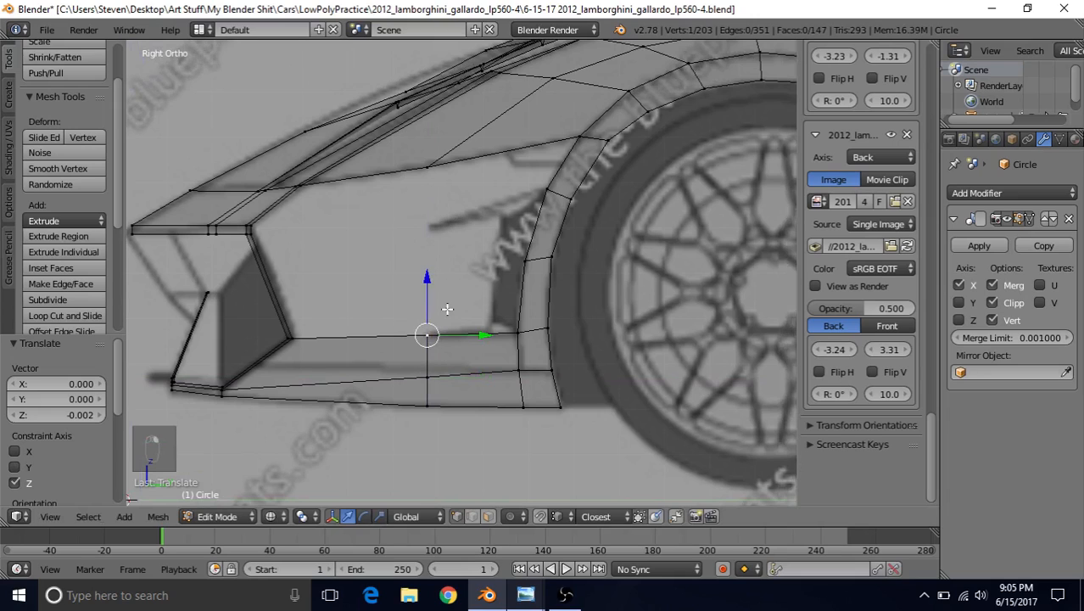
pyautogui.press('e')
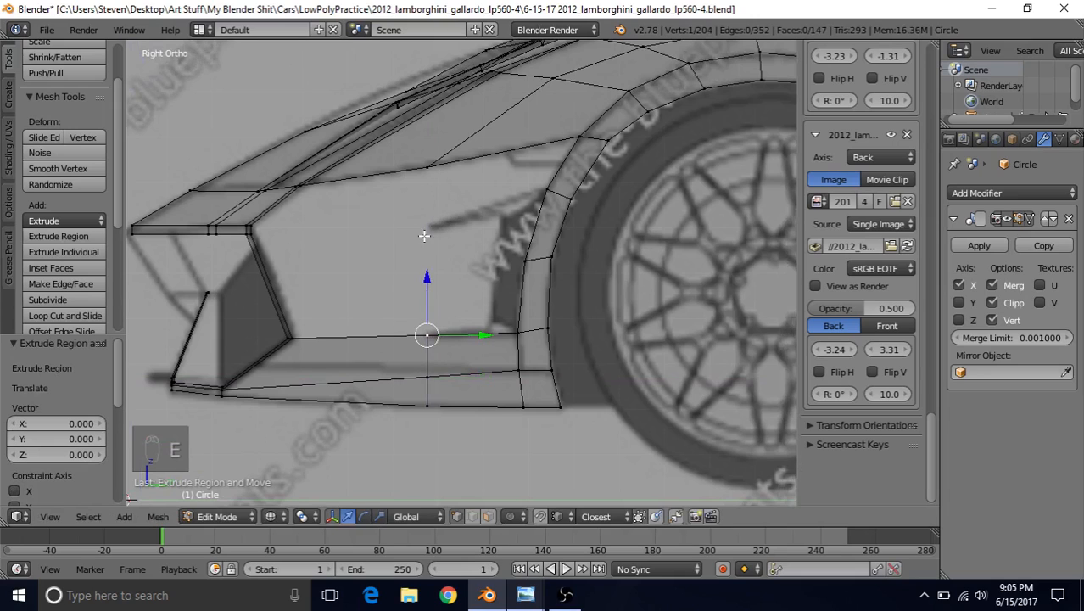
pyautogui.press('g')
pyautogui.press('z')
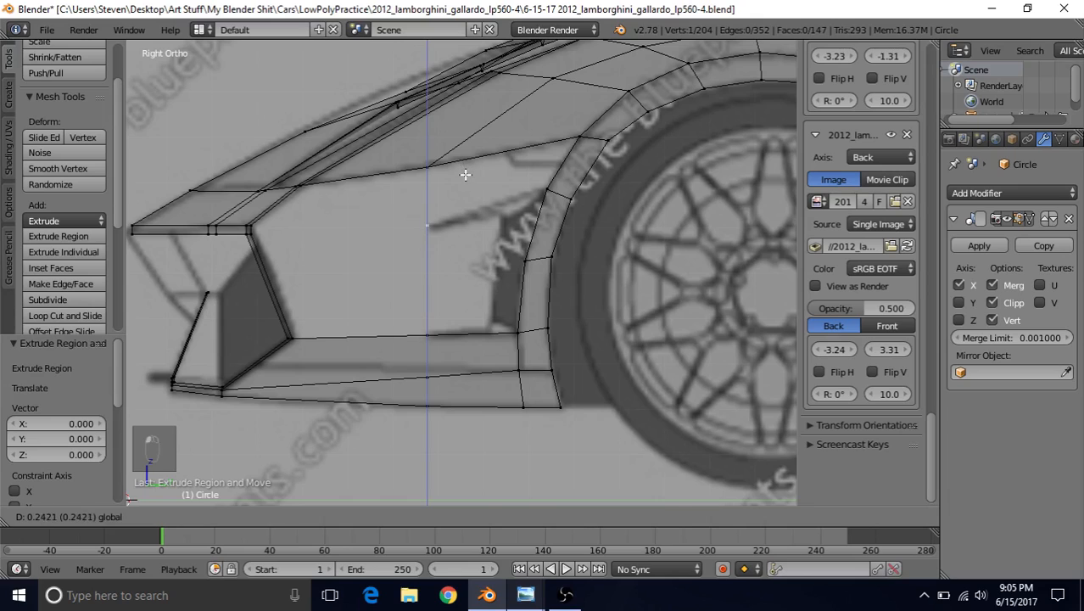
pyautogui.click(466, 175)
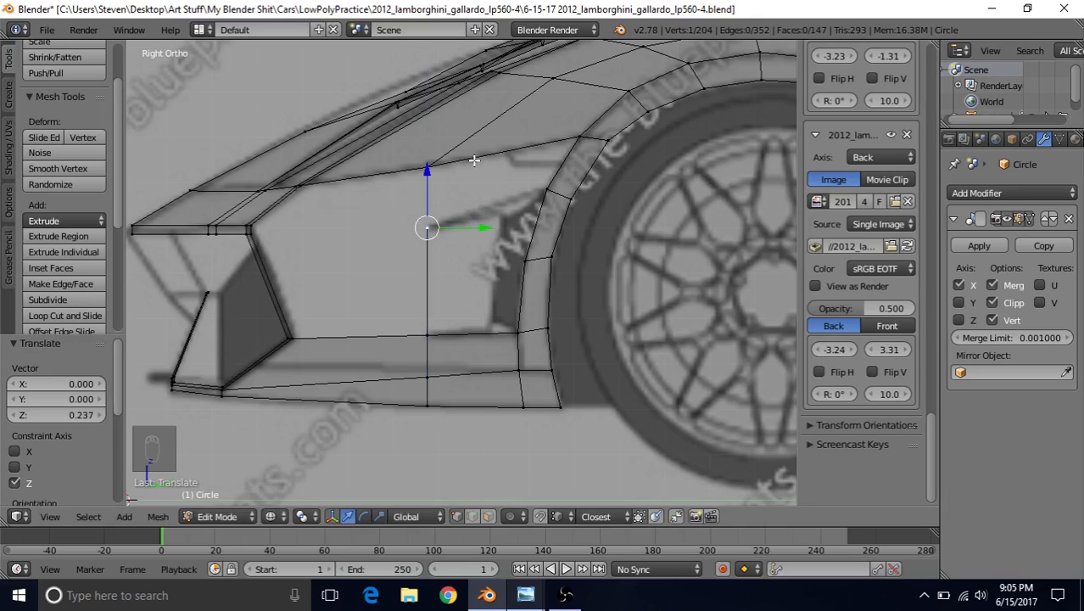
# Fill a face between the extruded vertex, the bumper edge vertex above it and the two nearest wheel arch vertices.
pyautogui.keyDown('shift'); pyautogui.moveTo(512, 228); pyautogui.dragTo(441, 255, button='middle'); pyautogui.keyUp('shift')
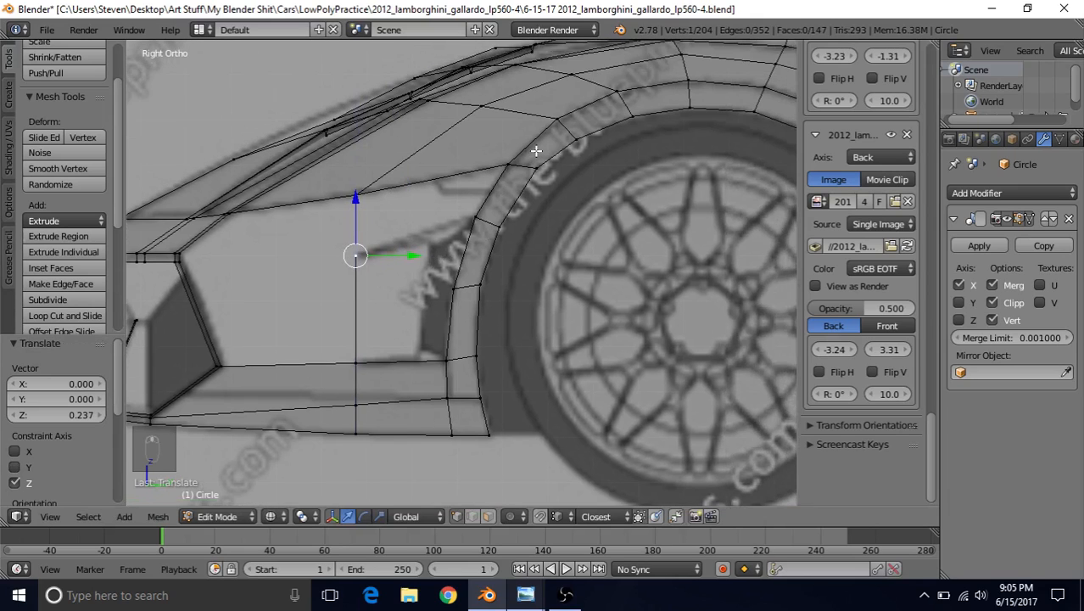
pyautogui.keyDown('shift'); pyautogui.rightClick(356, 194); pyautogui.keyUp('shift')
pyautogui.keyDown('shift'); pyautogui.rightClick(477, 216); pyautogui.keyUp('shift')
pyautogui.keyDown('shift'); pyautogui.rightClick(504, 165); pyautogui.keyUp('shift')
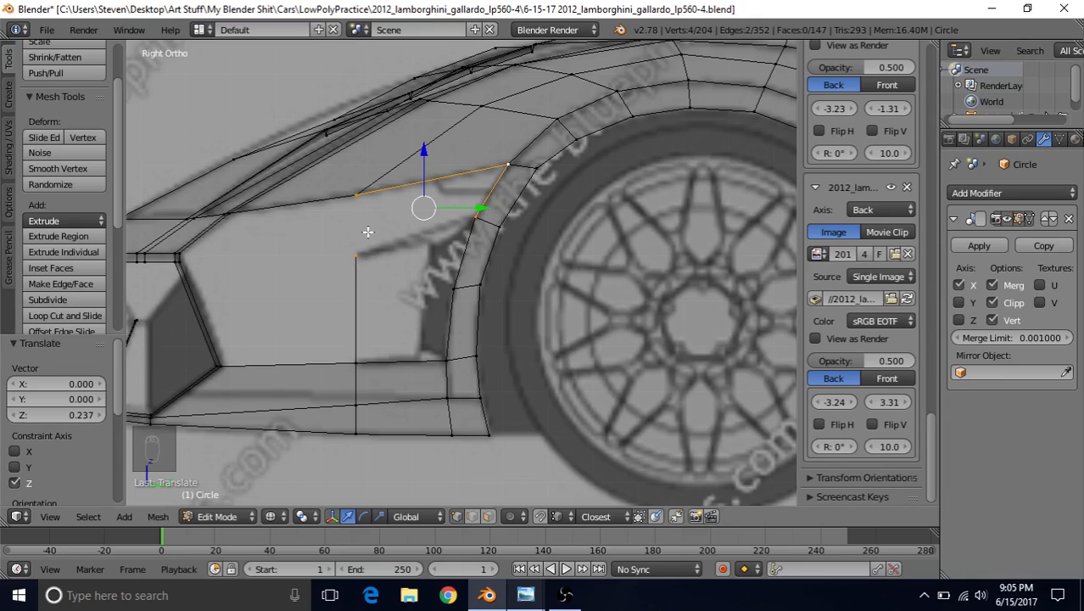
pyautogui.press('f')
# Split the new vertical edge at its midpoint and fill the face between its upper half and the wheel arch strip.
pyautogui.keyDown('shift'); pyautogui.moveTo(401, 299); pyautogui.dragTo(466, 290, button='middle'); pyautogui.keyUp('shift')
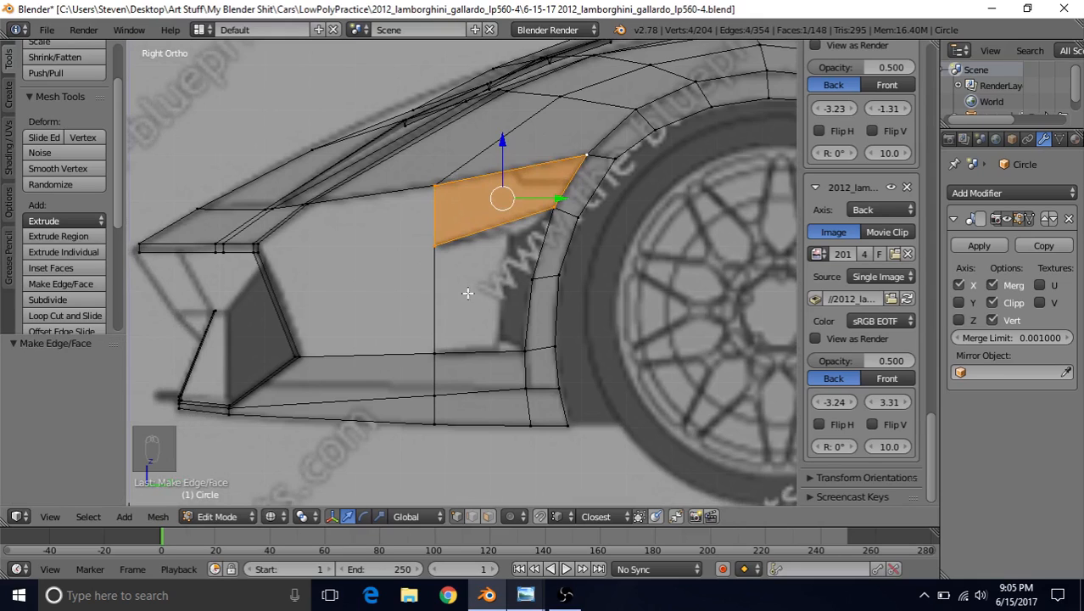
pyautogui.hotkey('ctrl', 'r')
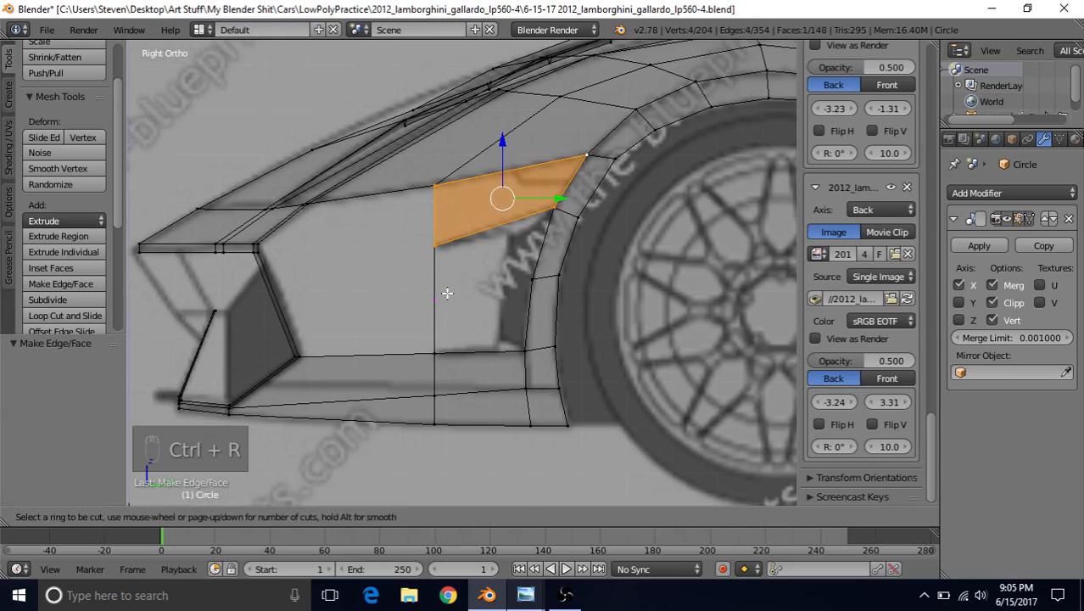
pyautogui.click(447, 293)
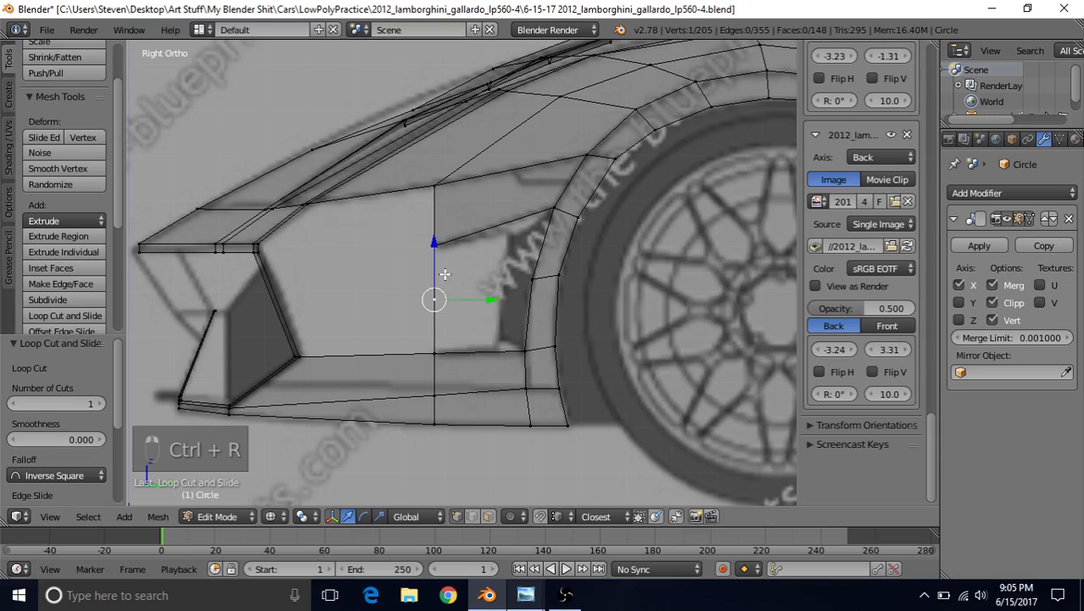
pyautogui.keyDown('shift'); pyautogui.click(533, 278); pyautogui.keyUp('shift')
pyautogui.keyDown('shift'); pyautogui.click(553, 208); pyautogui.keyUp('shift')
pyautogui.keyDown('shift'); pyautogui.click(435, 248); pyautogui.keyUp('shift')
pyautogui.press('f')
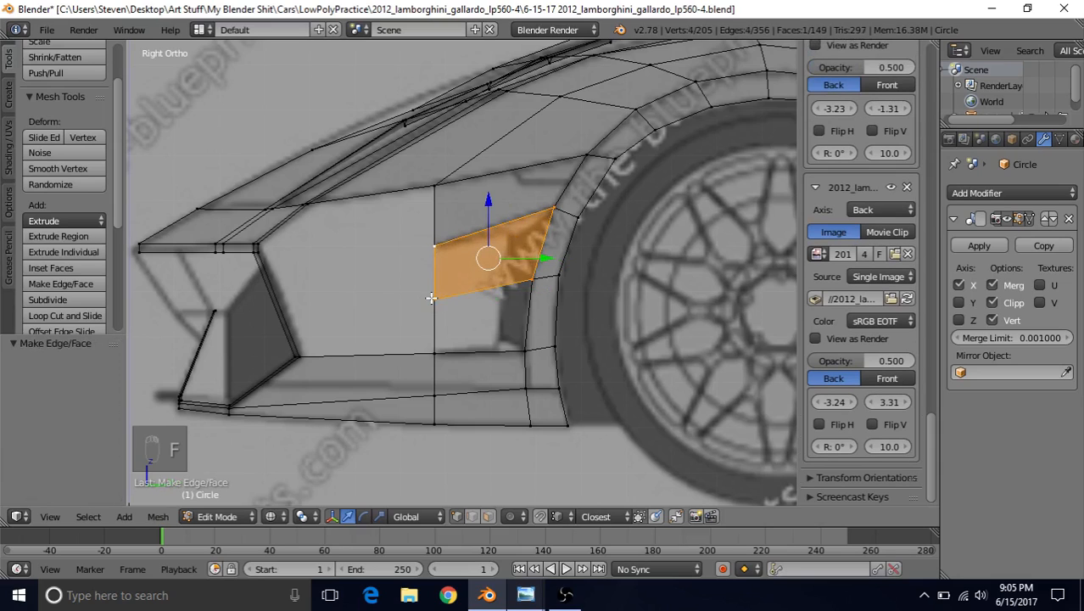
# Fill the remaining face between the vertical edge's lower half and the wheel arch strip.
pyautogui.rightClick(432, 299)
pyautogui.keyDown('shift'); pyautogui.rightClick(434, 352); pyautogui.keyUp('shift')
pyautogui.keyDown('shift'); pyautogui.rightClick(524, 350); pyautogui.keyUp('shift')
pyautogui.keyDown('shift'); pyautogui.rightClick(531, 280); pyautogui.keyUp('shift')
pyautogui.press('f')
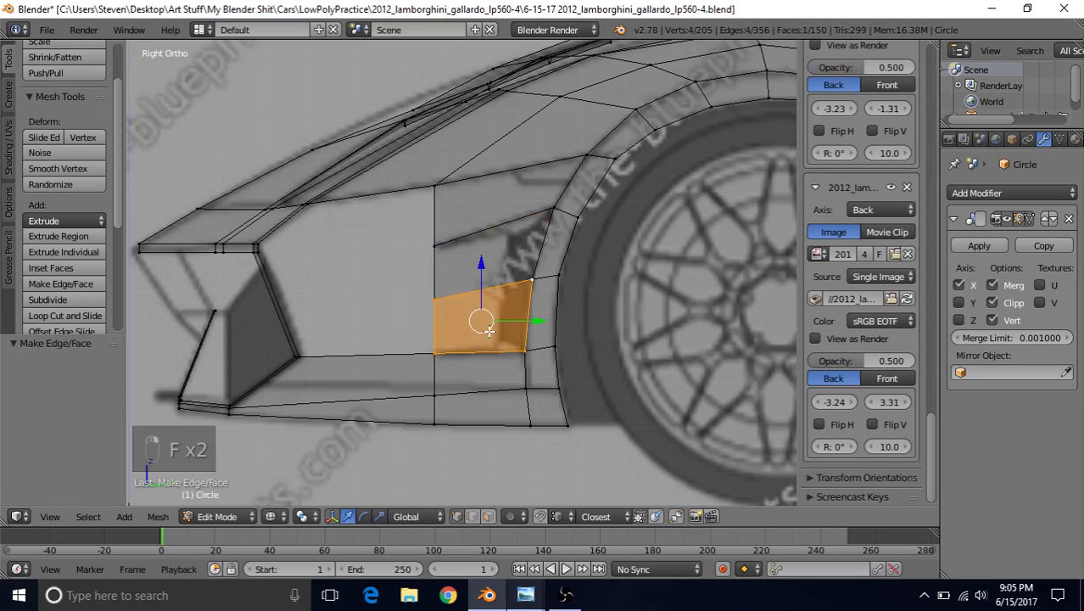
# In solid shading, move the vertical edge's extruded upper vertex along X by about 0.006 to smooth the side panel.
pyautogui.scroll(-2, 537, 200)
pyautogui.moveTo(507, 221)
pyautogui.mouseDown(button='middle')
pyautogui.moveTo(433, 292)
pyautogui.moveTo(386, 279)
pyautogui.moveTo(616, 234)
pyautogui.moveTo(579, 259)
pyautogui.moveTo(533, 247)
pyautogui.moveTo(488, 258)
pyautogui.moveTo(409, 301)
pyautogui.mouseUp(button='middle')
pyautogui.press('z')
pyautogui.press('Tab')
pyautogui.scroll(2, 485, 281)
pyautogui.press('Tab')
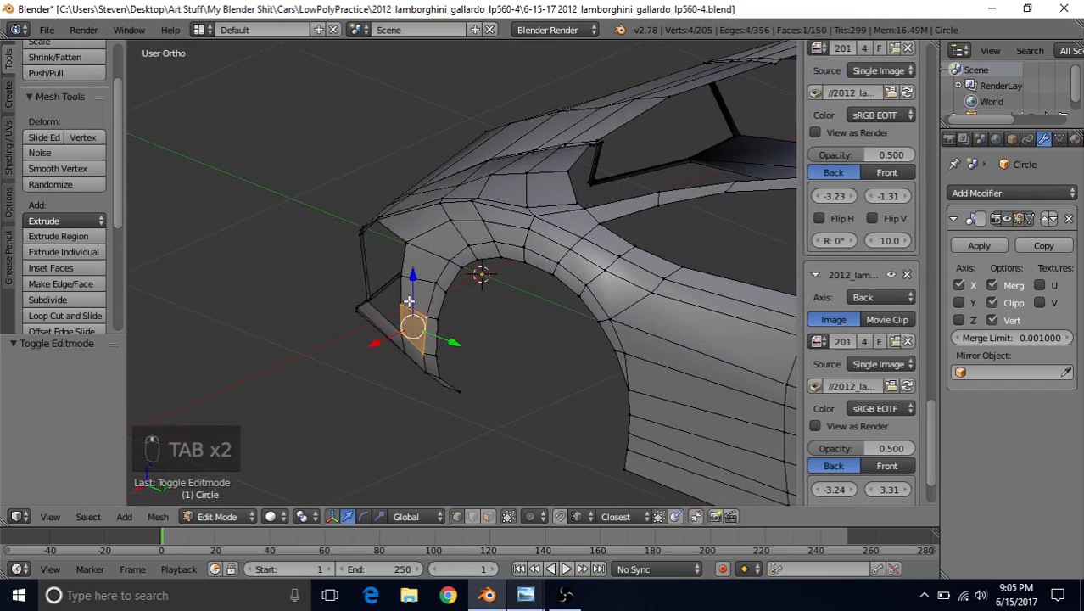
pyautogui.scroll(2, 409, 301)
pyautogui.rightClick(376, 277)
pyautogui.press('g')
pyautogui.press('x')
pyautogui.click(370, 304)
# Move the vertical edge's midpoint vertex along X by about 0.011 and check the side panel's curvature in Object Mode.
pyautogui.rightClick(371, 308)
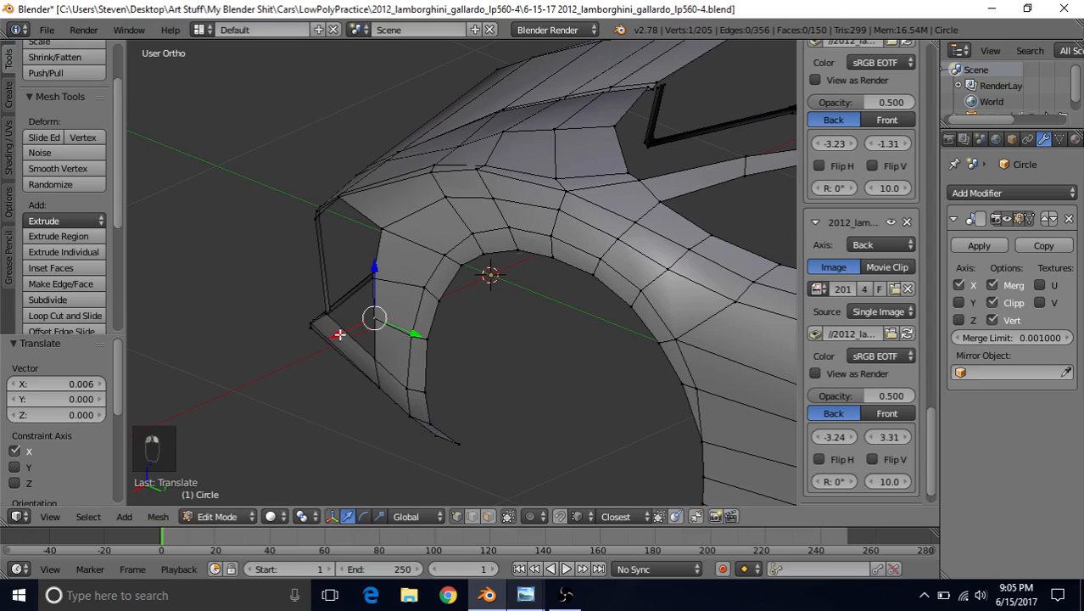
pyautogui.press('g')
pyautogui.press('x')
pyautogui.click(337, 337)
pyautogui.scroll(-2, 338, 336)
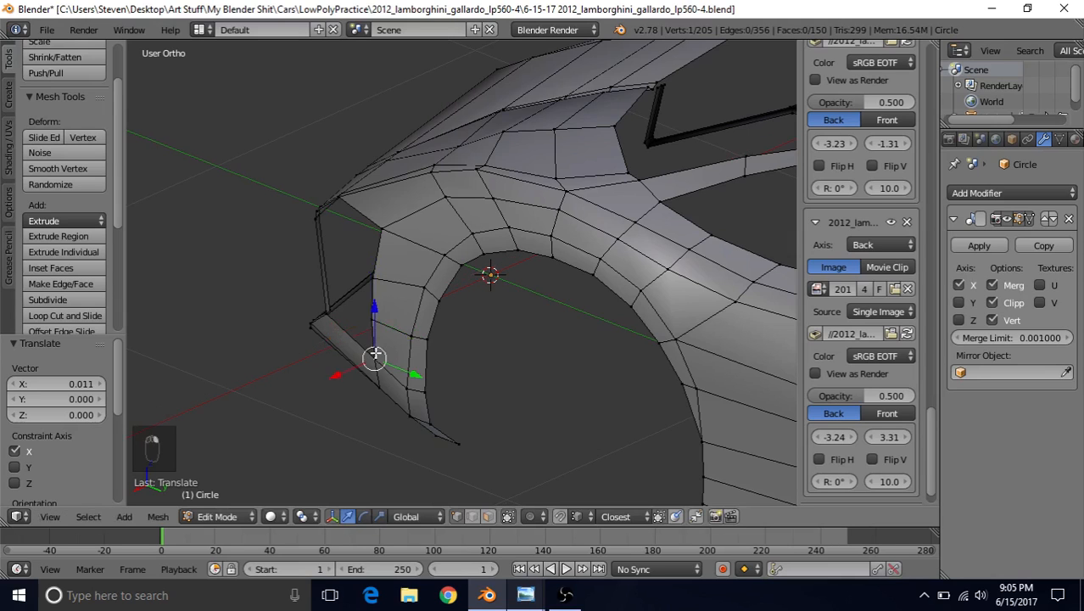
pyautogui.press('Tab')
pyautogui.moveTo(389, 245); pyautogui.dragTo(535, 242, button='middle')
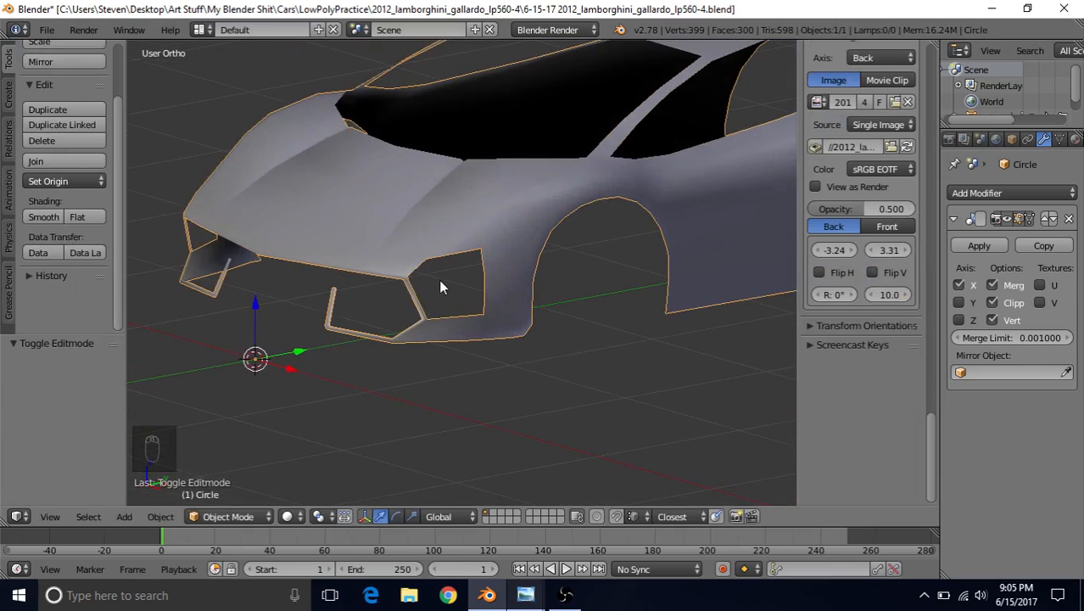
# Examine the opening between the air intake lip's upper corner and the side panel from front and perspective views, in Edit and Object Mode.
pyautogui.press('Tab')
pyautogui.scroll(5, 441, 278)
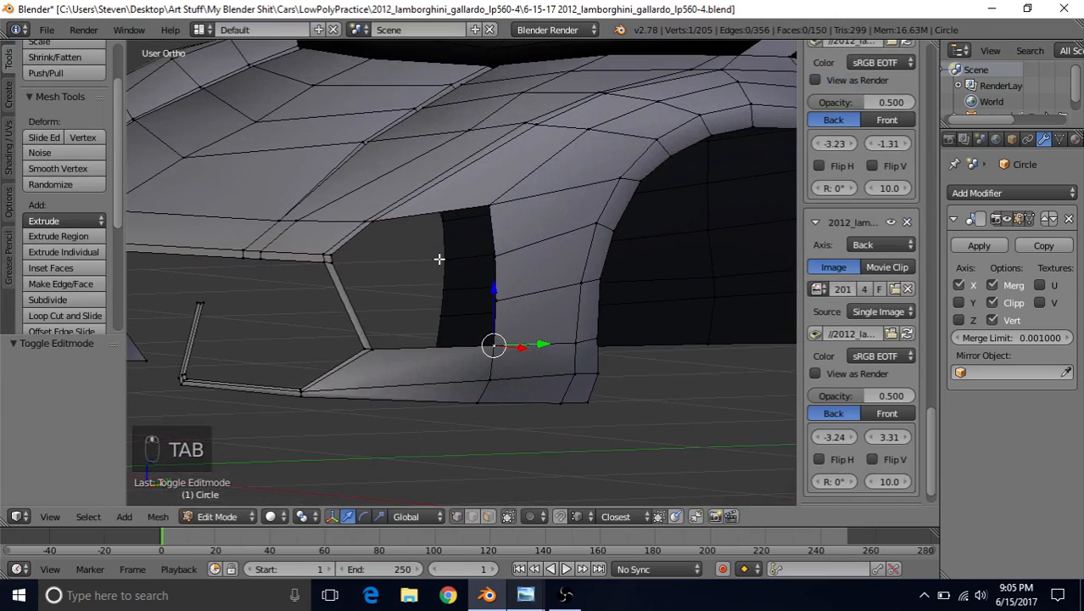
pyautogui.moveTo(387, 307); pyautogui.dragTo(387, 322, button='middle')
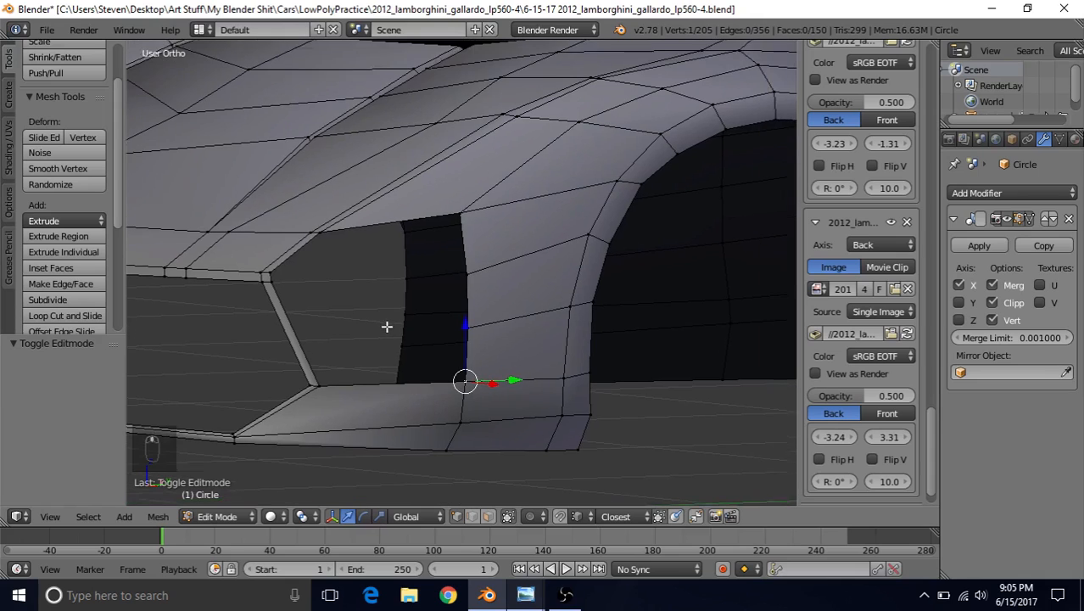
pyautogui.rightClick(281, 280)
pyautogui.keyDown('shift'); pyautogui.moveTo(328, 266); pyautogui.dragTo(402, 256, button='middle'); pyautogui.keyUp('shift')
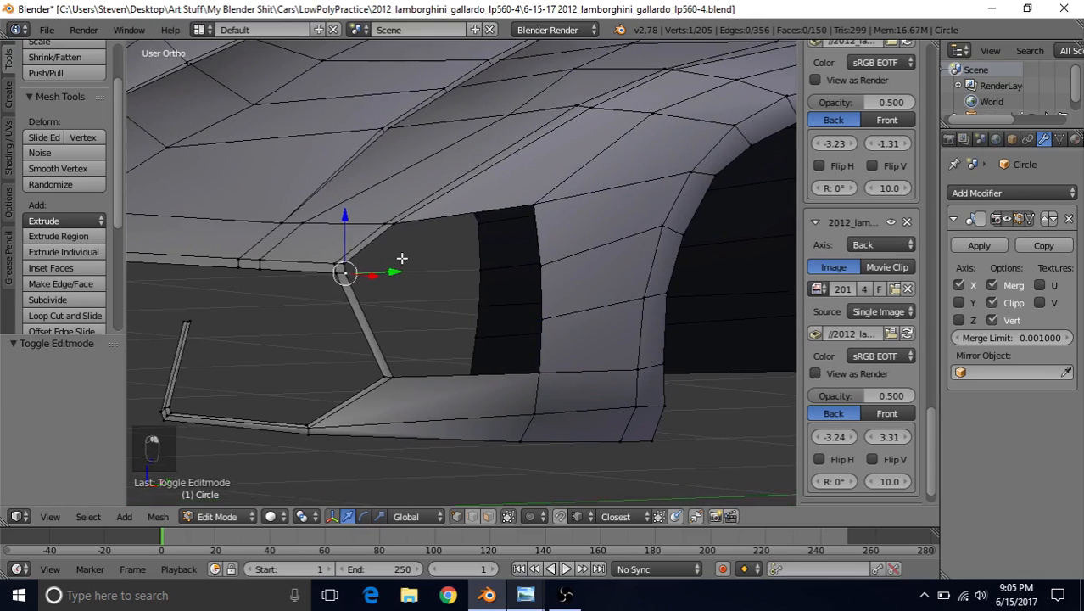
pyautogui.press('KP_3')
pyautogui.press('KP_1')
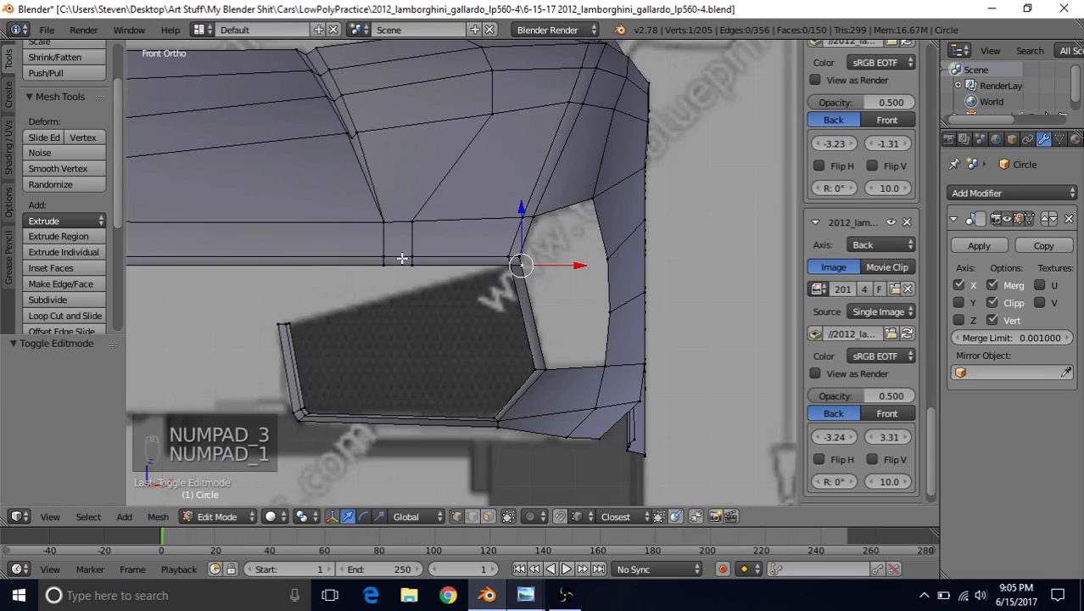
pyautogui.press('z')
pyautogui.press('Tab')
pyautogui.moveTo(452, 255); pyautogui.dragTo(476, 264, button='middle')
pyautogui.press('z')
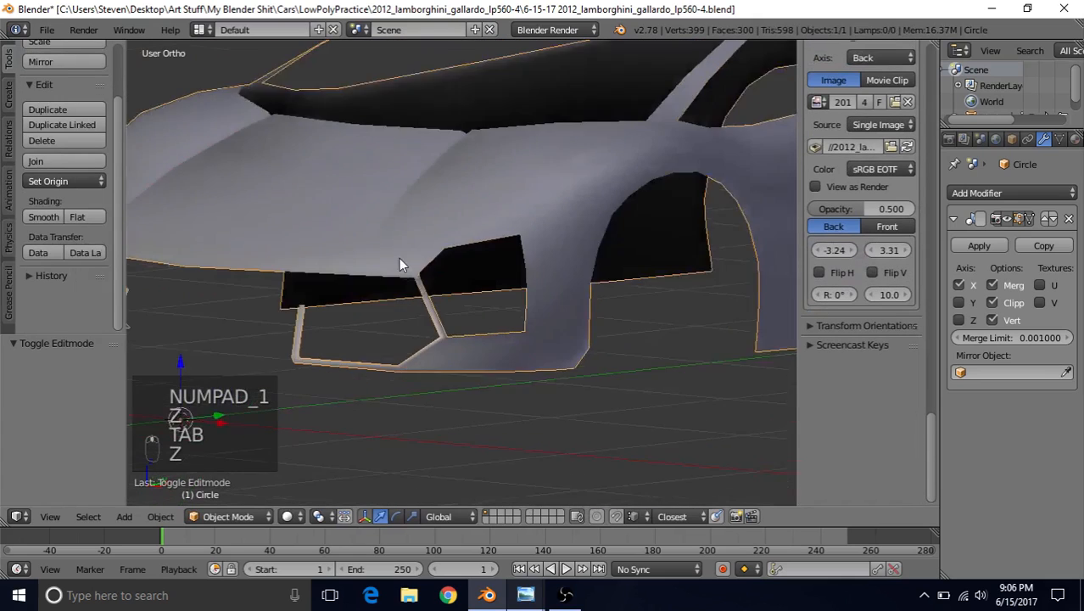
pyautogui.press('Tab')
pyautogui.moveTo(404, 259); pyautogui.dragTo(189, 204, button='middle')
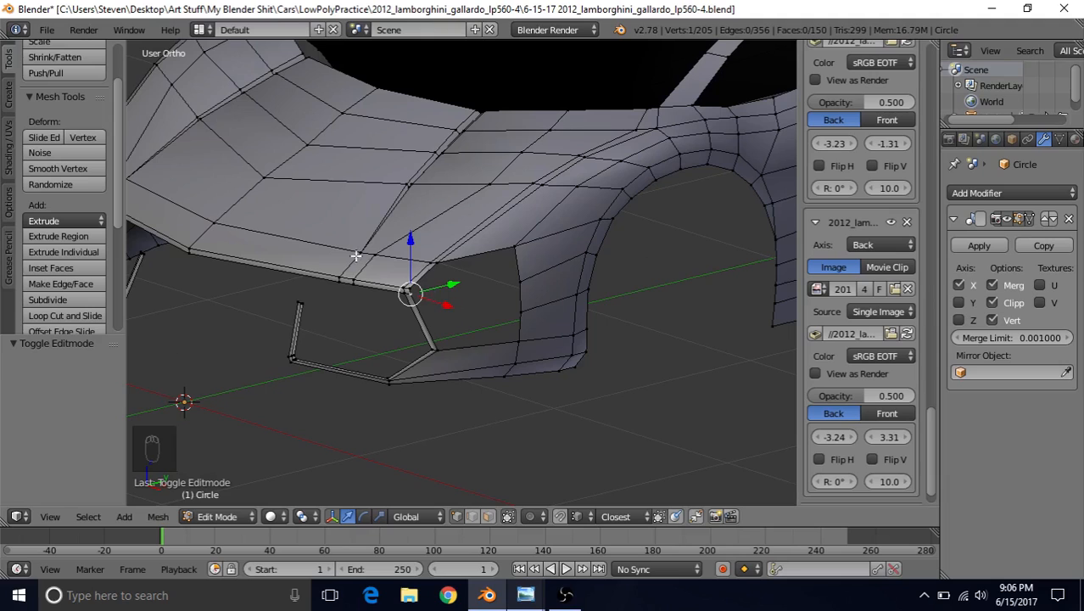
pyautogui.scroll(2, 469, 303)
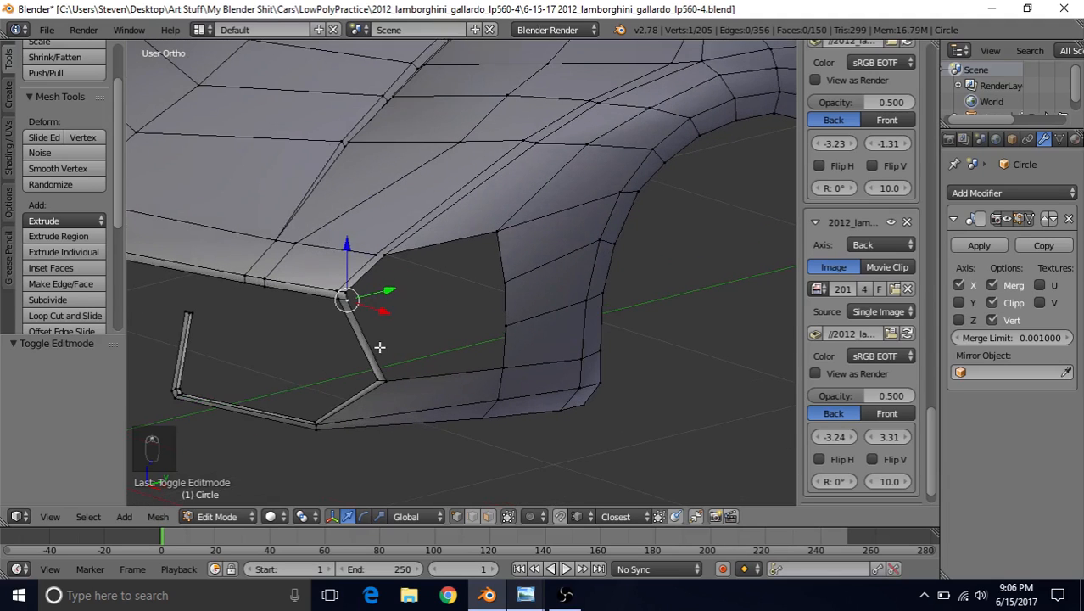
# Add a centered loop cut across the slanted side strip of the air intake lip.
pyautogui.hotkey('ctrl', 'r')
pyautogui.click(362, 345)
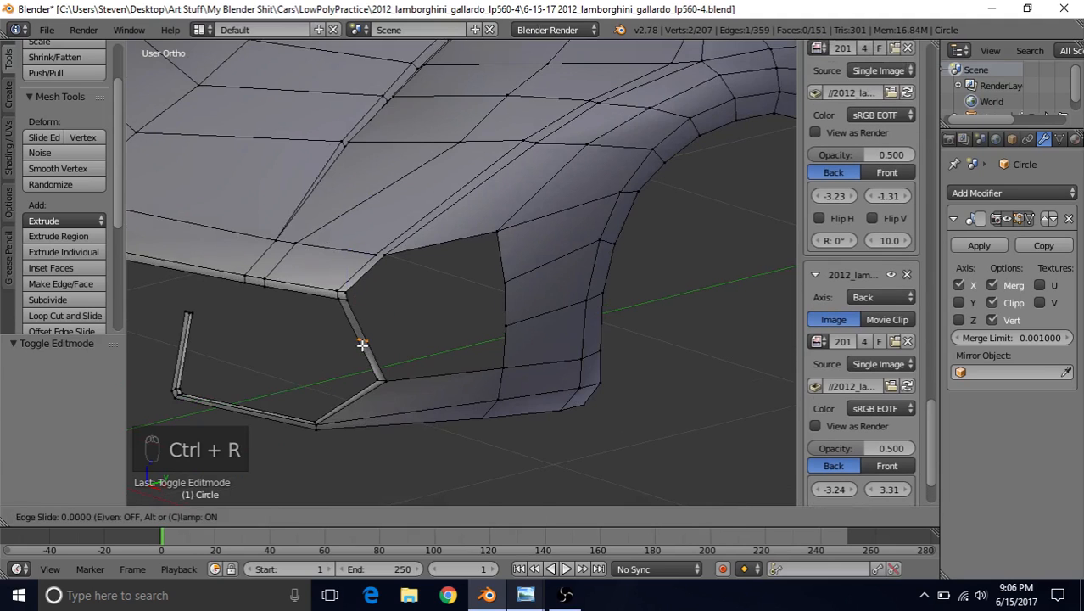
pyautogui.click(362, 346)
pyautogui.moveTo(418, 304); pyautogui.dragTo(417, 279, button='middle')
pyautogui.scroll(1, 417, 278)
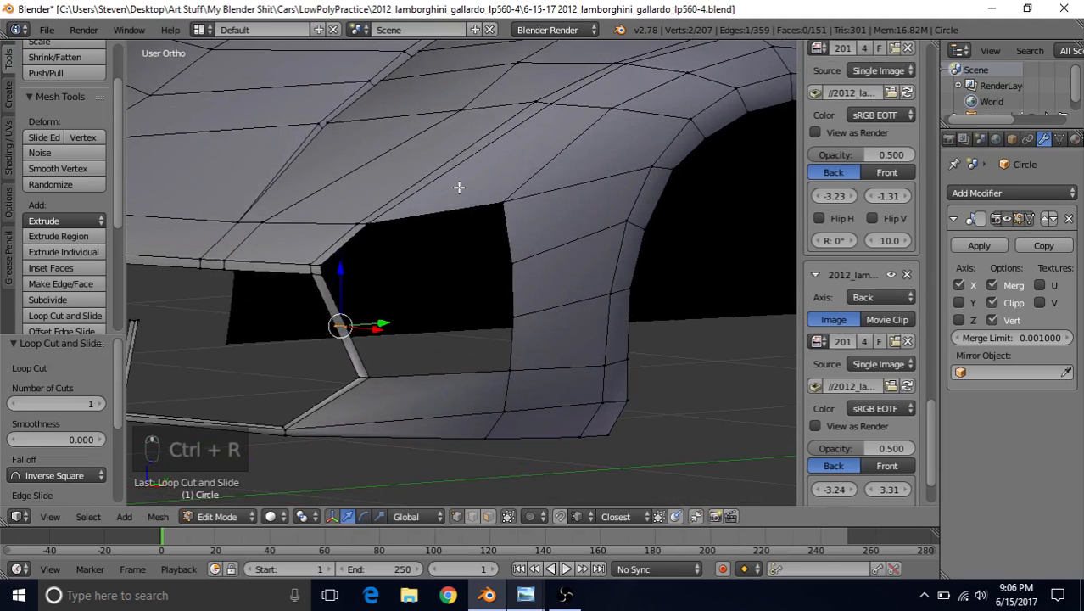
# Fill the opening's uppermost face between the hood edge, the lip's upper corner and the side panel's two upper vertices.
pyautogui.rightClick(369, 223)
pyautogui.keyDown('shift'); pyautogui.rightClick(321, 264); pyautogui.keyUp('shift')
pyautogui.keyDown('shift'); pyautogui.rightClick(512, 262); pyautogui.keyUp('shift')
pyautogui.keyDown('shift'); pyautogui.rightClick(512, 206); pyautogui.keyUp('shift')
pyautogui.press('f')
pyautogui.rightClick(327, 273)
pyautogui.keyDown('shift'); pyautogui.rightClick(512, 264); pyautogui.keyUp('shift')
pyautogui.keyDown('shift'); pyautogui.rightClick(515, 314); pyautogui.keyUp('shift')
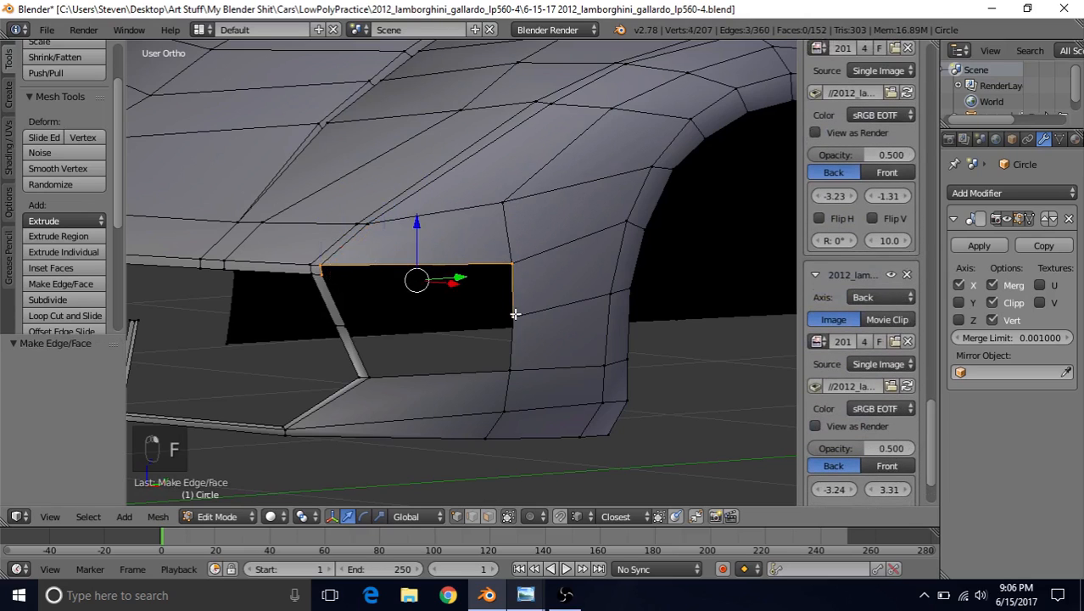
# Undo the lip strip's loop cut and the face filled at the top of the opening.
pyautogui.hotkey('ctrl', 'z')
pyautogui.hotkey('ctrl', 'z')
pyautogui.hotkey('ctrl', 'z')
pyautogui.hotkey('ctrl', 'z')
pyautogui.hotkey('ctrl', 'z')
pyautogui.hotkey('ctrl', 'z')
pyautogui.hotkey('ctrl', 'z')
pyautogui.hotkey('ctrl', 'z')
pyautogui.hotkey('ctrl', 'z')
pyautogui.hotkey('ctrl', 'z')
pyautogui.hotkey('ctrl', 'z')
pyautogui.hotkey('ctrl', 'z')
pyautogui.hotkey('ctrl', 'z')
pyautogui.hotkey('ctrl', 'z')
pyautogui.hotkey('ctrl', 'z')
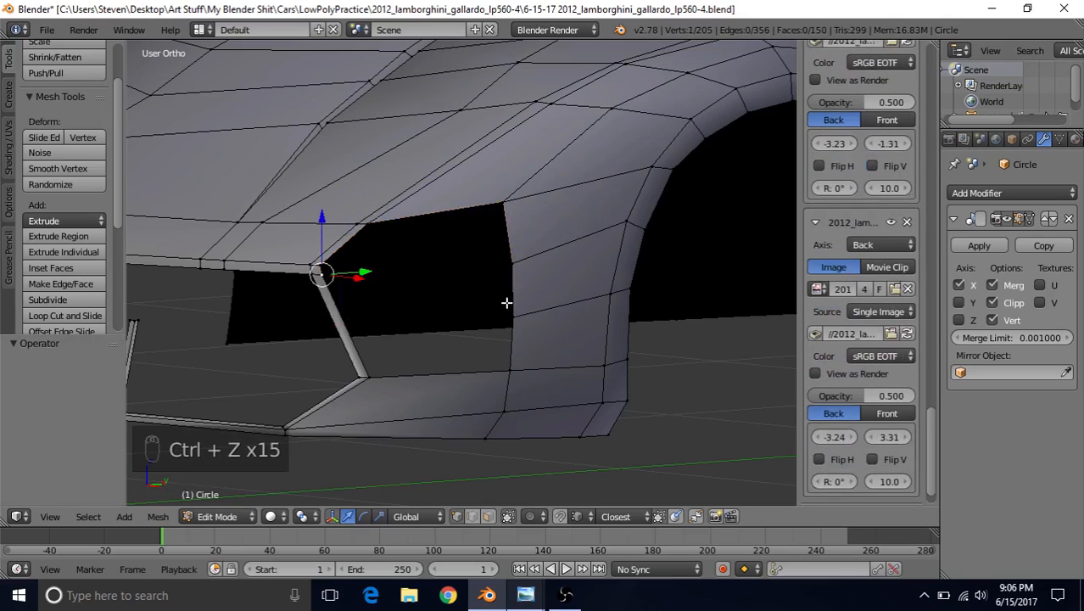
# Fill the top face of the opening without the lip's loop cut, connecting the hood edge, side panel and lip corner.
pyautogui.rightClick(369, 228)
pyautogui.keyDown('shift'); pyautogui.rightClick(503, 204); pyautogui.keyUp('shift')
pyautogui.keyDown('shift'); pyautogui.rightClick(511, 264); pyautogui.keyUp('shift')
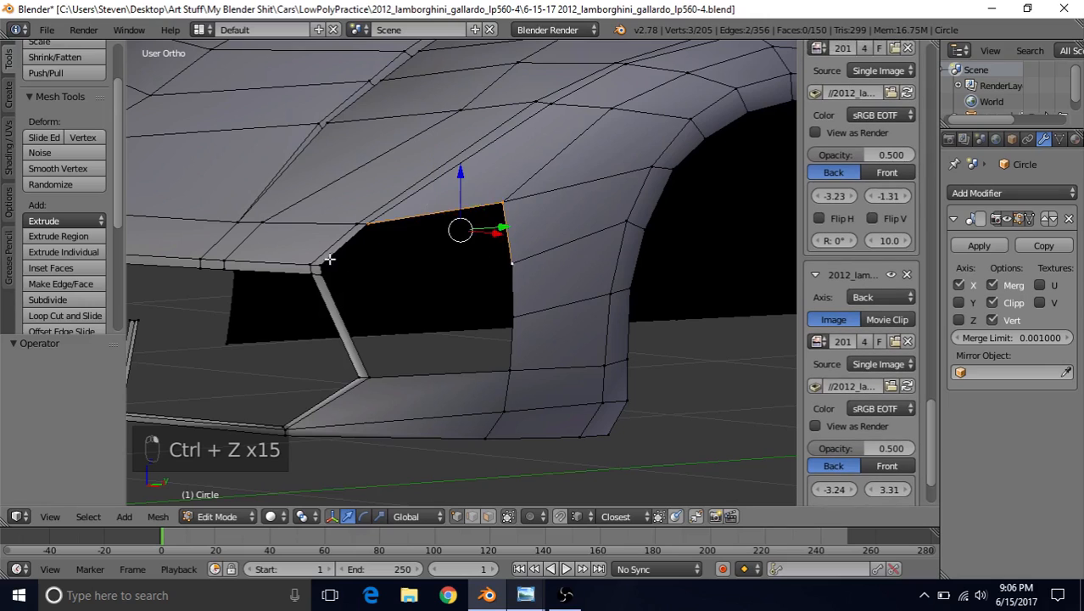
pyautogui.keyDown('shift'); pyautogui.rightClick(322, 268); pyautogui.keyUp('shift')
pyautogui.press('f')
# Fill the narrow middle face between the lip's upper corner vertices and the side panel's middle edge segment.
pyautogui.rightClick(323, 274)
pyautogui.keyDown('shift'); pyautogui.rightClick(323, 267); pyautogui.keyUp('shift')
pyautogui.keyDown('shift'); pyautogui.rightClick(510, 269); pyautogui.keyUp('shift')
pyautogui.keyDown('shift'); pyautogui.rightClick(516, 312); pyautogui.keyUp('shift')
pyautogui.press('f')
# Fill the opening's remaining lower face between the lip's slanted side and the side panel's lower edge segment.
pyautogui.rightClick(513, 315)
pyautogui.keyDown('shift'); pyautogui.rightClick(509, 371); pyautogui.keyUp('shift')
pyautogui.keyDown('shift'); pyautogui.rightClick(367, 376); pyautogui.keyUp('shift')
pyautogui.keyDown('shift'); pyautogui.rightClick(323, 276); pyautogui.keyUp('shift')
pyautogui.press('f')
# Examine the filled panel's shading beside the air intake in Object Mode from several angles.
pyautogui.press('z')
pyautogui.press('Tab')
pyautogui.press('z')
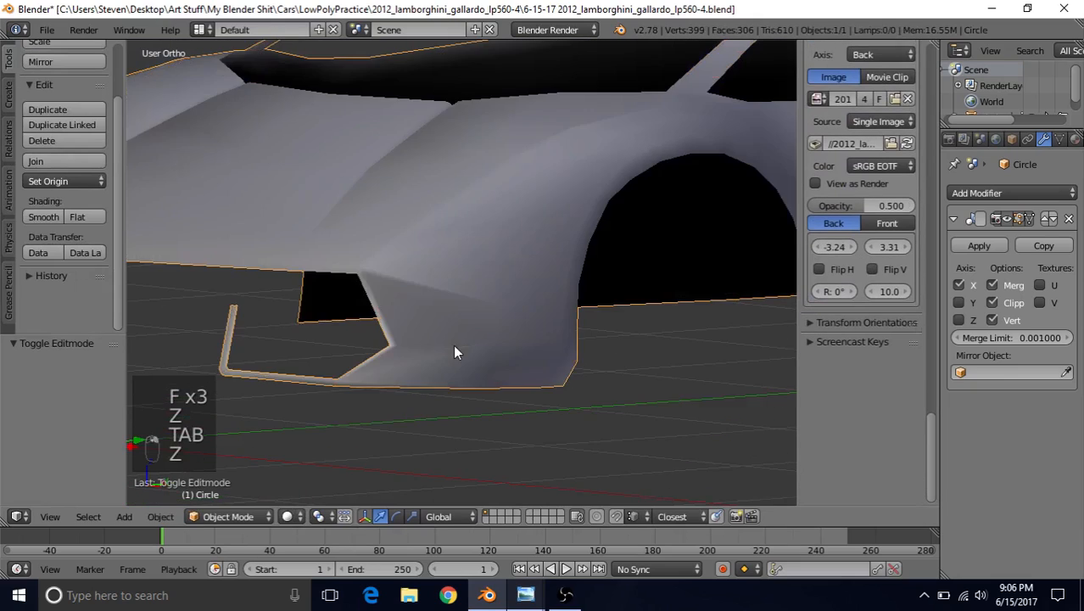
pyautogui.scroll(-5, 454, 348)
pyautogui.moveTo(479, 266); pyautogui.dragTo(477, 268, button='middle')
pyautogui.scroll(2, 477, 270)
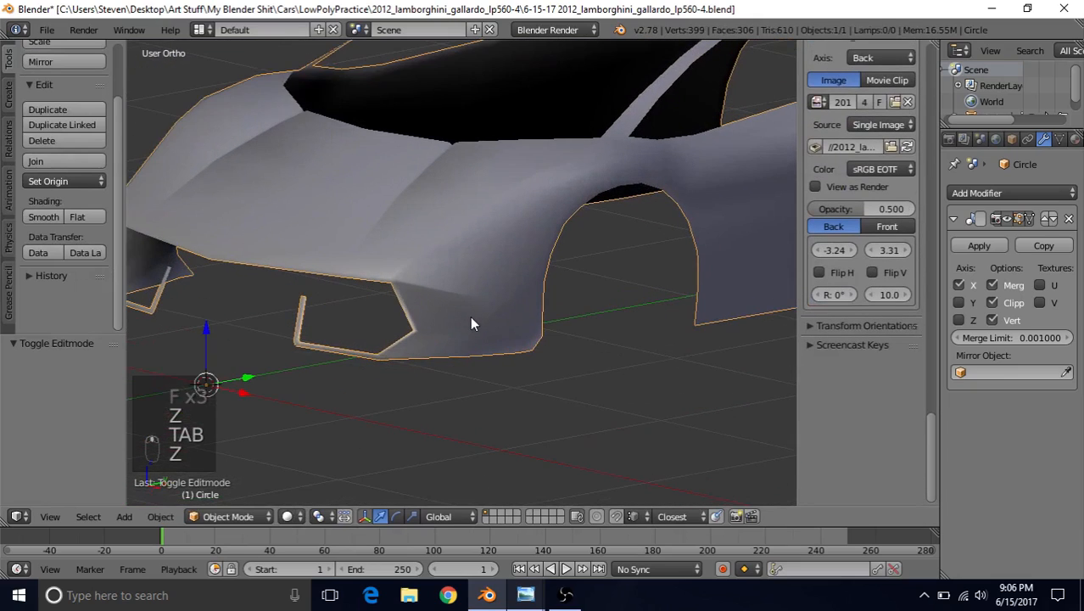
pyautogui.scroll(3, 469, 318)
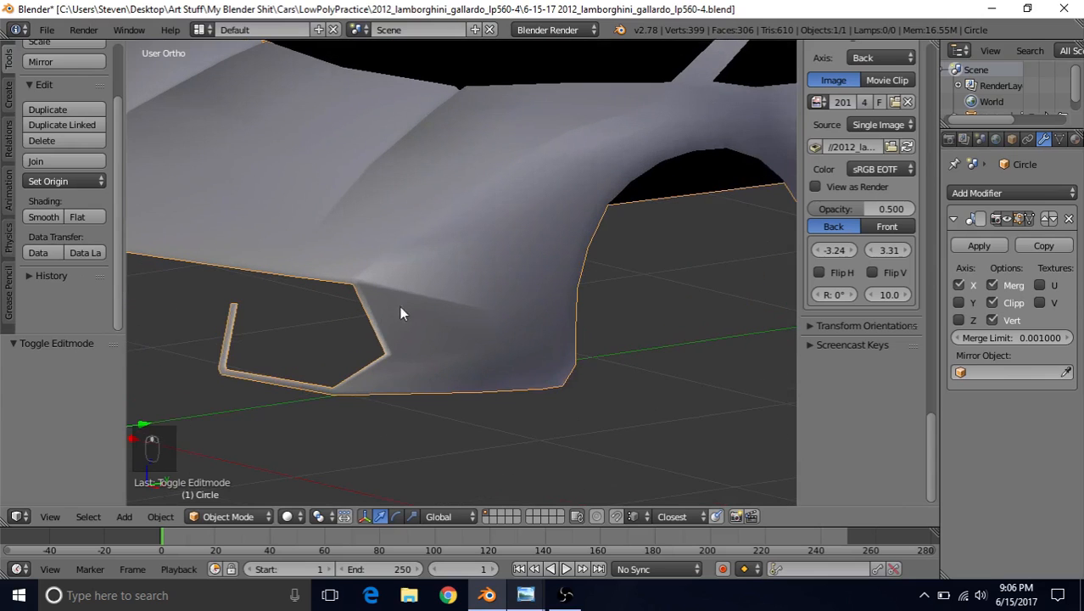
pyautogui.moveTo(434, 285); pyautogui.dragTo(446, 257, button='middle')
pyautogui.press('Tab')
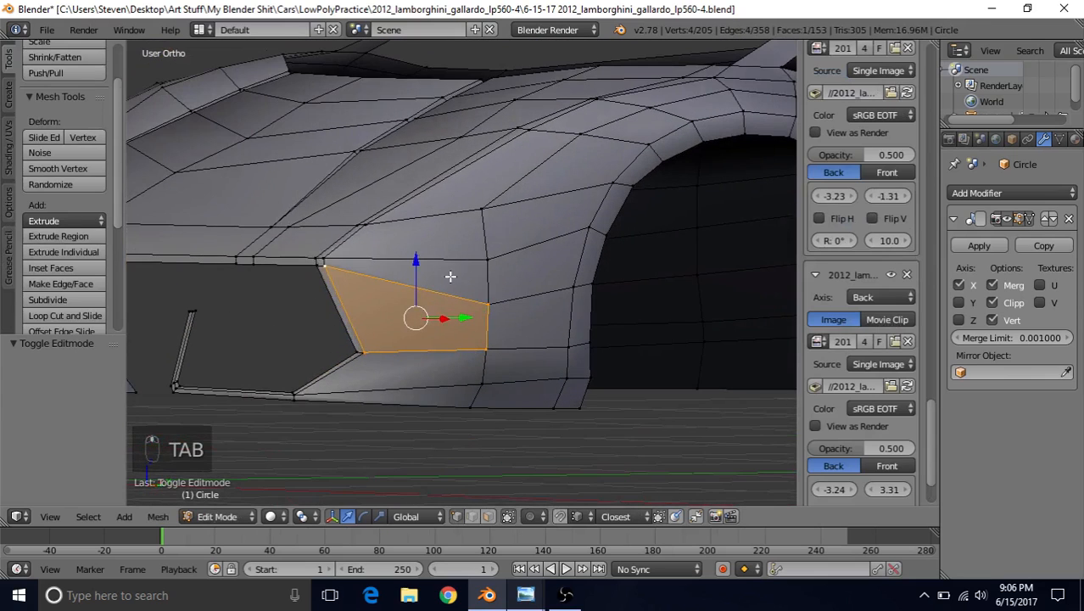
# Undo the three faces filled between the air intake lip and the side panel.
pyautogui.hotkey('ctrl', 'z')
pyautogui.hotkey('ctrl', 'z')
pyautogui.hotkey('ctrl', 'z')
pyautogui.hotkey('ctrl', 'z')
pyautogui.hotkey('ctrl', 'z')
pyautogui.hotkey('ctrl', 'z')
pyautogui.hotkey('ctrl', 'z')
pyautogui.hotkey('ctrl', 'z')
pyautogui.hotkey('ctrl', 'z')
pyautogui.hotkey('ctrl', 'z')
pyautogui.hotkey('ctrl', 'z')
pyautogui.hotkey('ctrl', 'z')
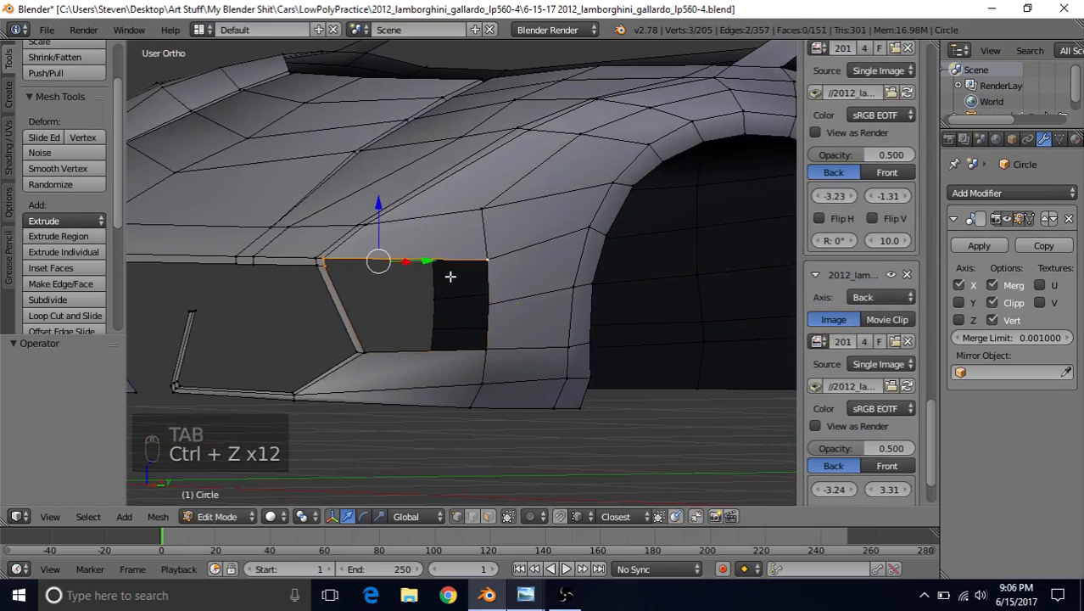
pyautogui.hotkey('ctrl', 'z')
pyautogui.hotkey('ctrl', 'z')
pyautogui.hotkey('ctrl', 'z')
pyautogui.hotkey('ctrl', 'z')
pyautogui.hotkey('ctrl', 'z')
pyautogui.hotkey('ctrl', 'z')
pyautogui.moveTo(400, 283)
pyautogui.mouseDown(button='middle')
pyautogui.moveTo(381, 219)
pyautogui.moveTo(420, 278)
pyautogui.mouseUp(button='middle')
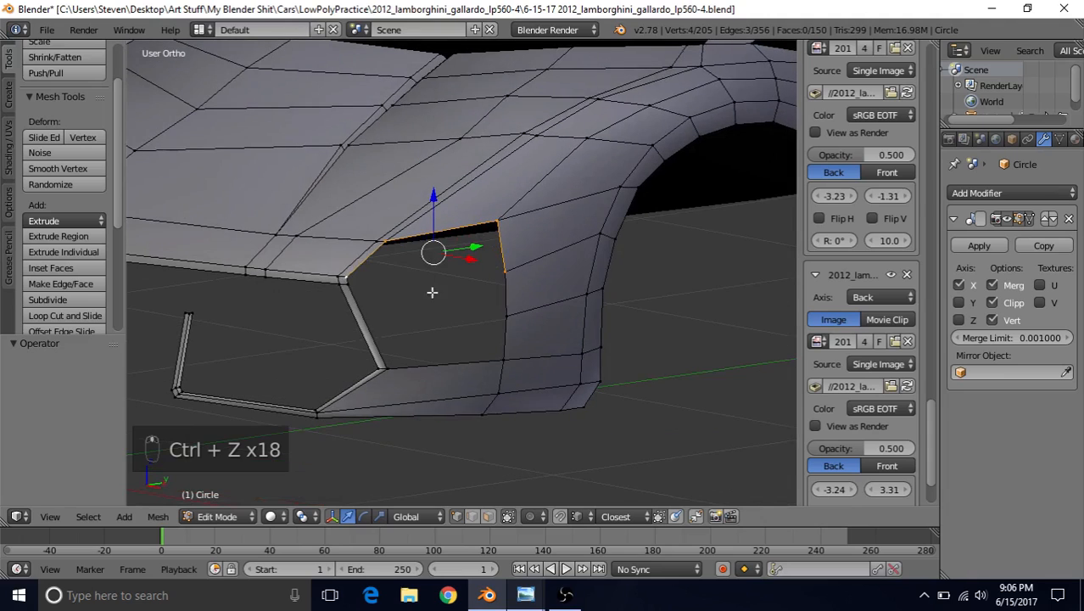
# Add a loop cut along the hood's front strip just above the air intake lip.
pyautogui.hotkey('ctrl', 'r')
pyautogui.click(344, 254)
pyautogui.click(343, 252)
pyautogui.moveTo(343, 252)
pyautogui.mouseDown(button='middle')
pyautogui.moveTo(362, 268)
pyautogui.moveTo(361, 254)
pyautogui.mouseUp(button='middle')
pyautogui.scroll(3, 456, 280)
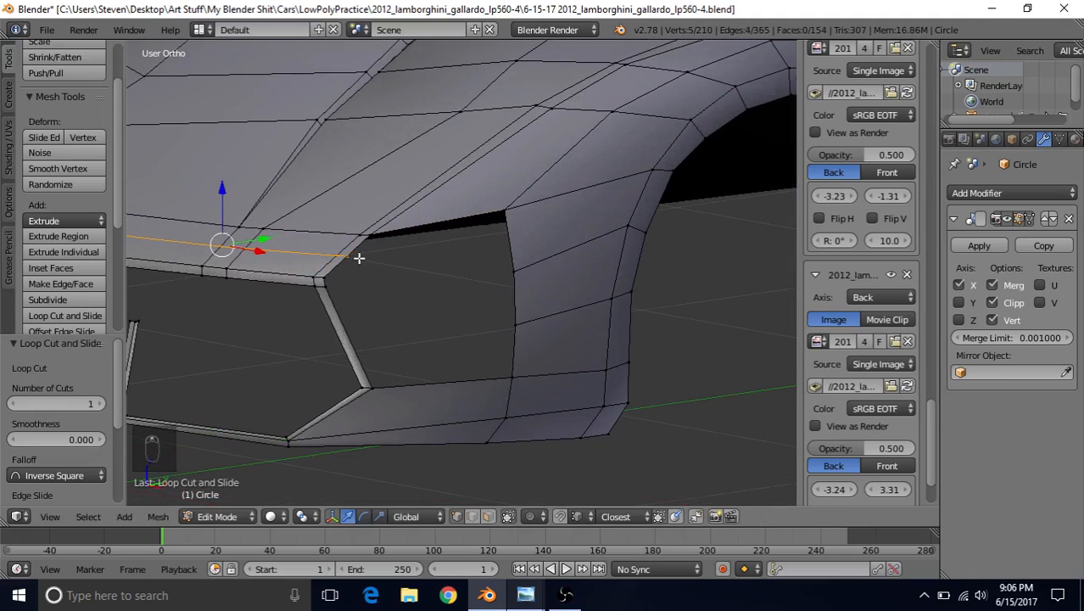
# In the right side view, extrude the new loop's outer end vertex into the opening by about 0.156 in Y and -0.063 in Z.
pyautogui.rightClick(358, 258)
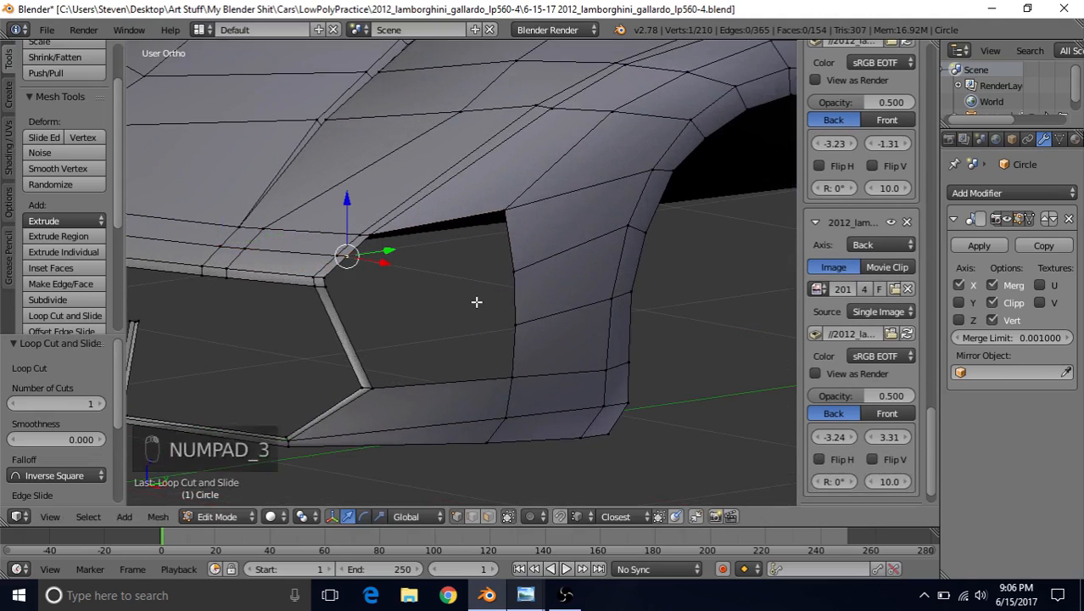
pyautogui.press('KP_3')
pyautogui.scroll(5, 414, 271)
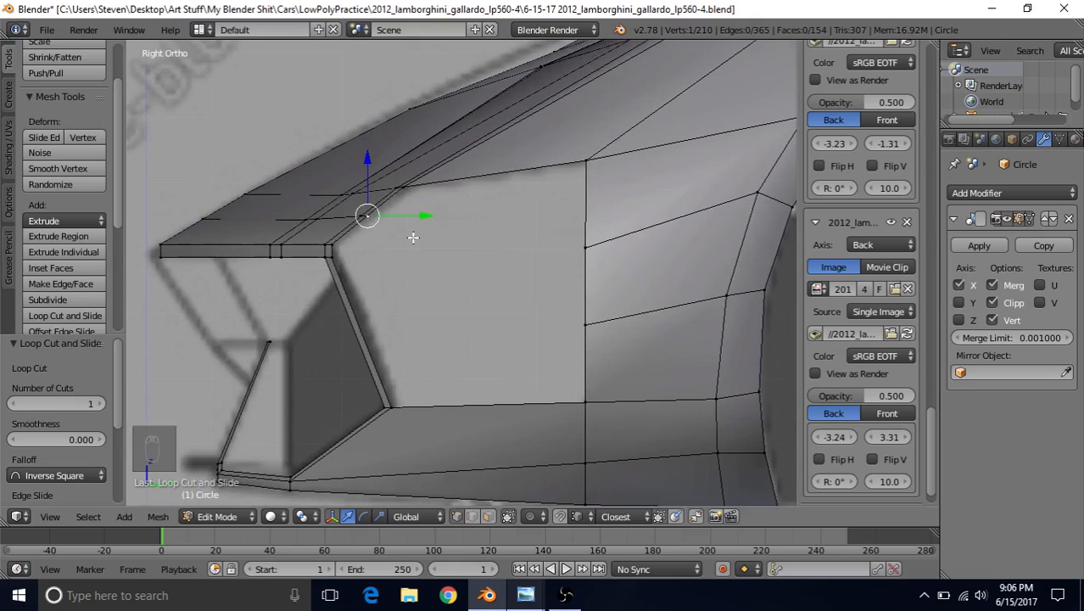
pyautogui.press('e')
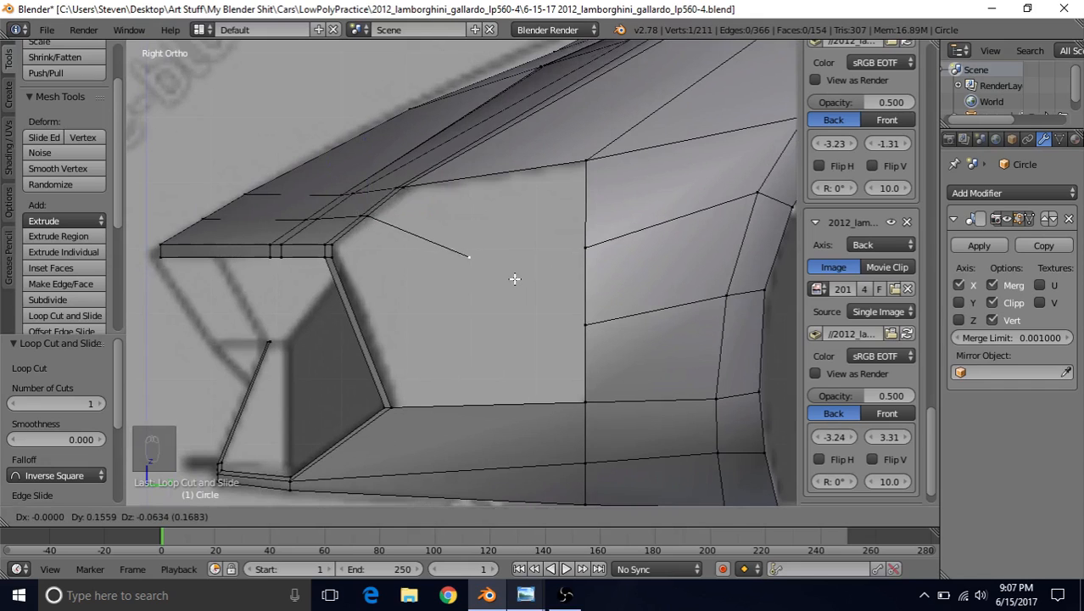
pyautogui.click(515, 279)
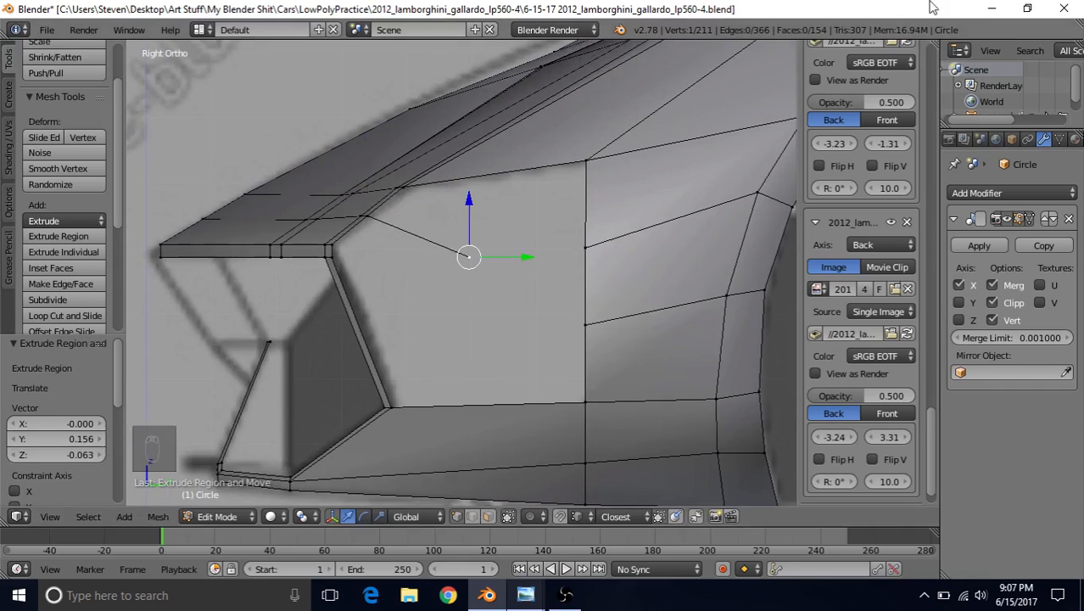
# Minimize the working file's window and launch a second Blender instance from the desktop.
pyautogui.click(994, 8)
pyautogui.click(993, 7)
pyautogui.click(996, 7)
pyautogui.click(995, 8)
pyautogui.click(995, 7)
pyautogui.doubleClick(24, 264)
pyautogui.click(488, 594)
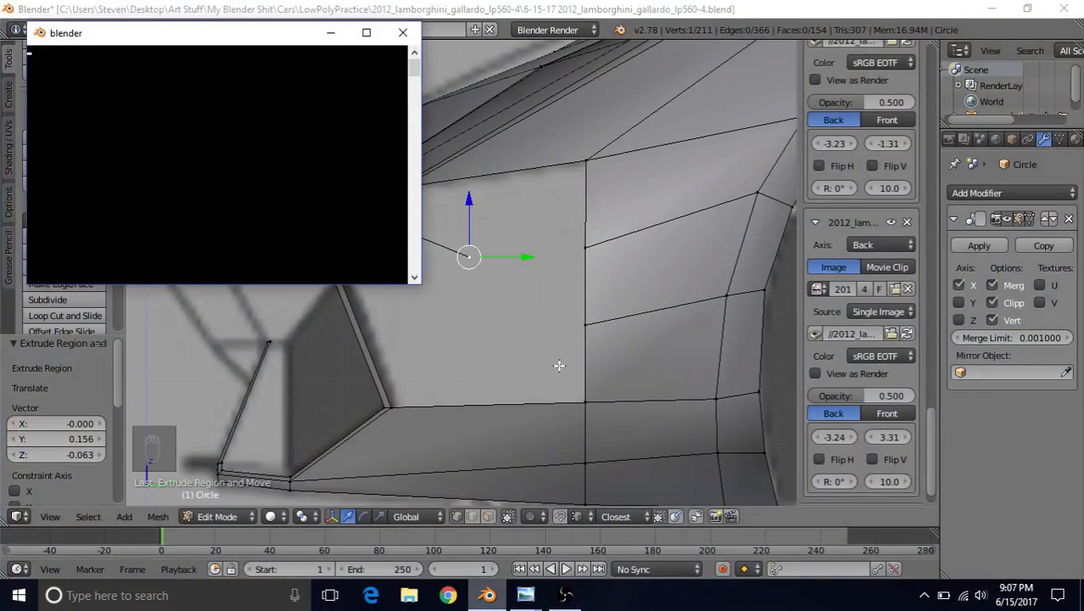
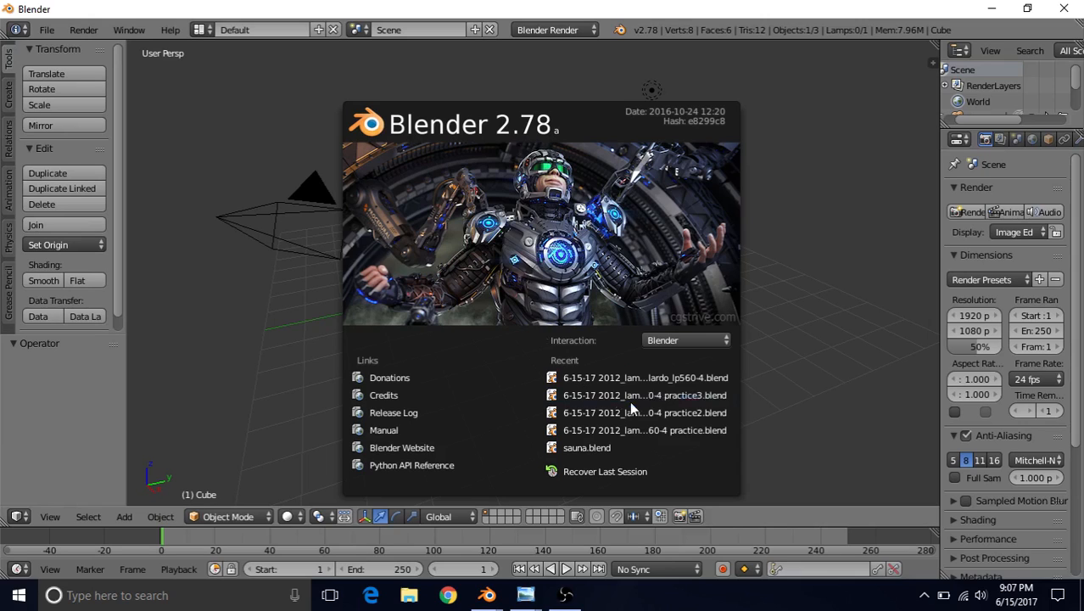
# Open the reference file 6-15-17 2012_lamborghini_gallardo_lp560-4 practice3.blend in the second Blender instance.
pyautogui.click(642, 378)
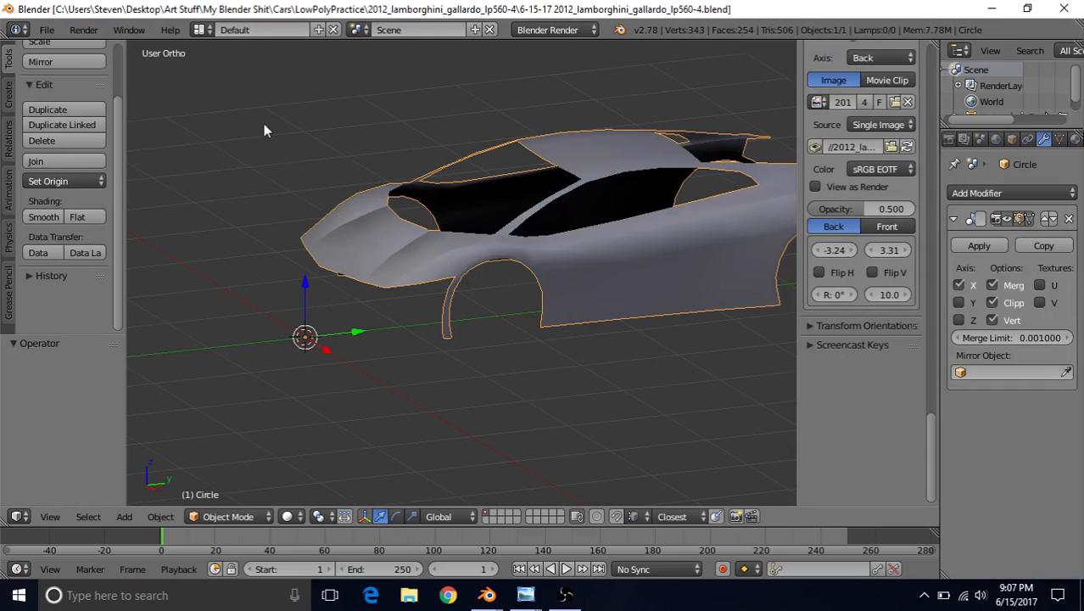
pyautogui.click(46, 30)
pyautogui.moveTo(64, 81)
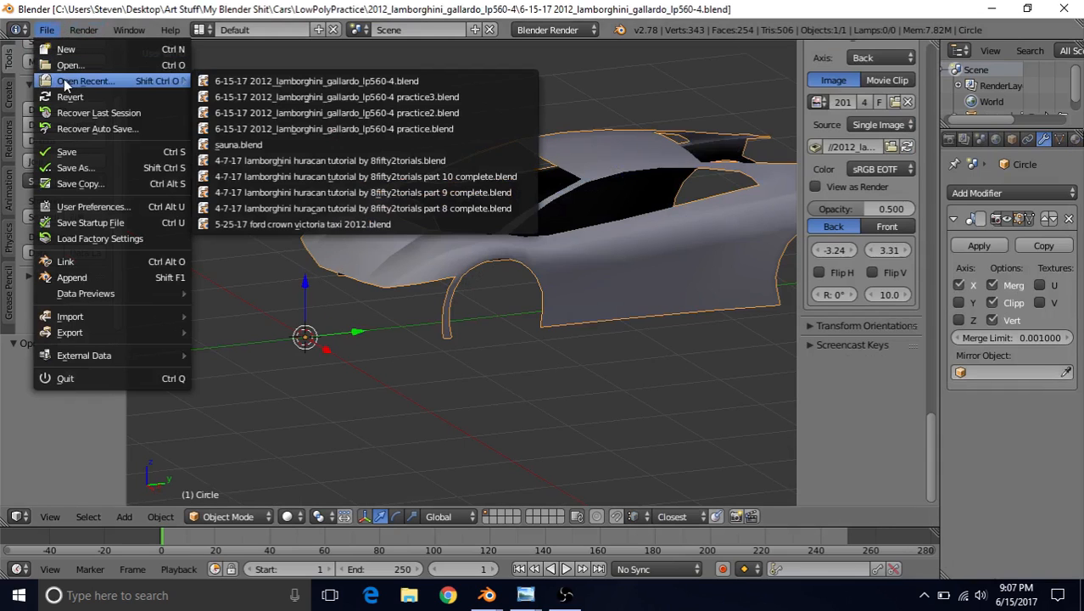
pyautogui.click(76, 65)
pyautogui.click(321, 189)
pyautogui.click(1000, 71)
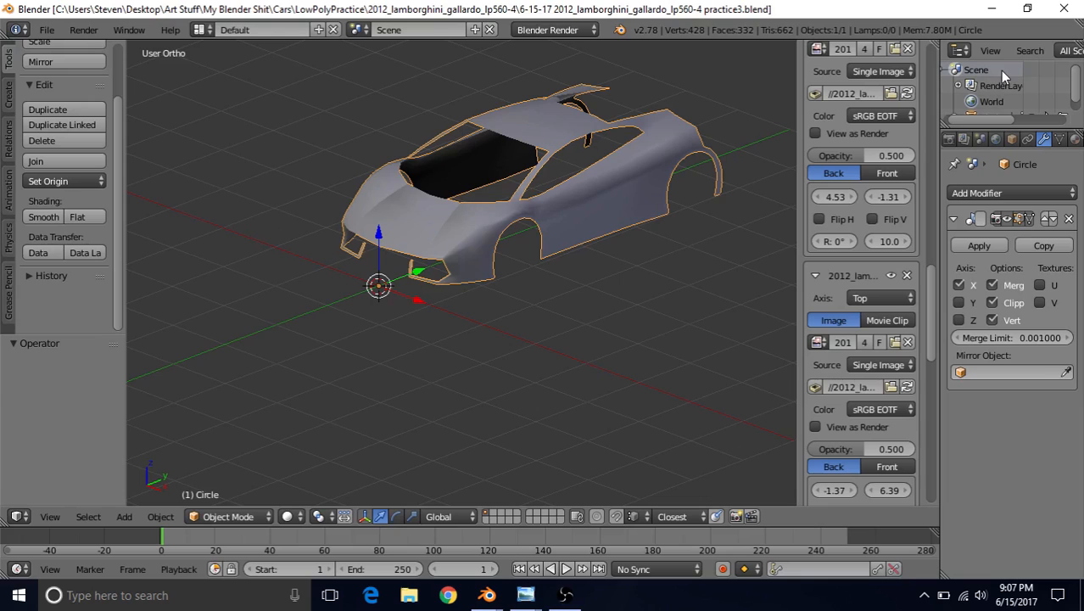
# Examine the practice model's topology and shading between the air intake lip and wheel arch in Edit and Object Mode.
pyautogui.scroll(5, 411, 246)
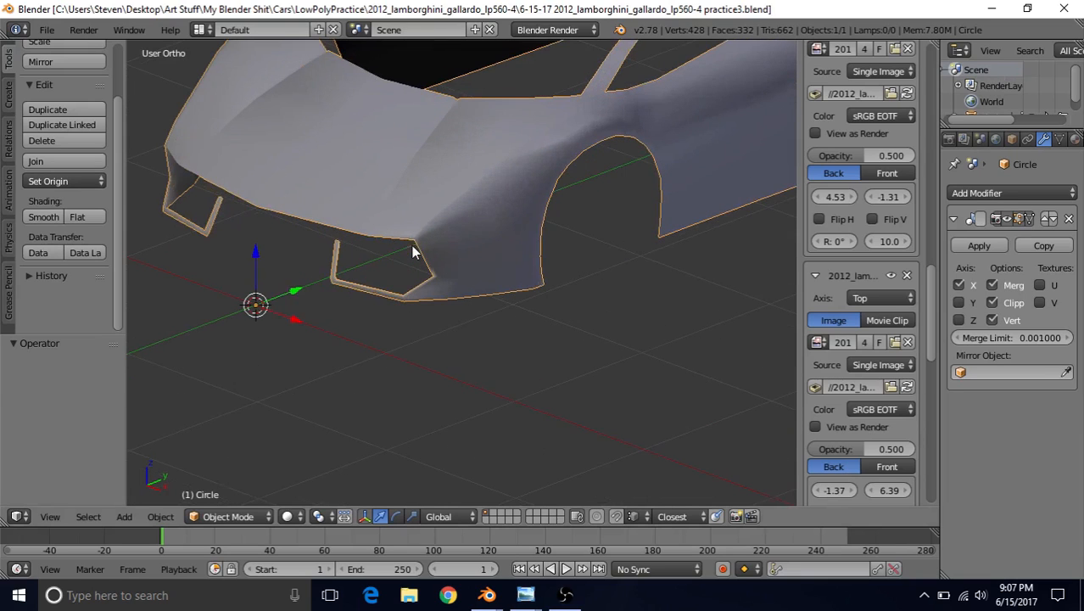
pyautogui.press('Tab')
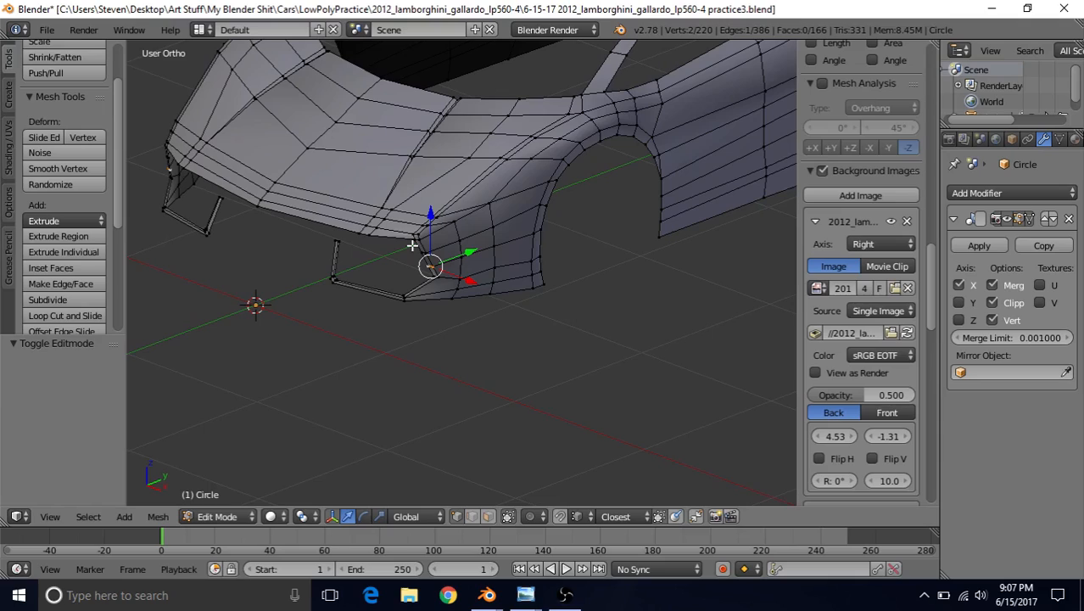
pyautogui.scroll(1, 413, 242)
pyautogui.scroll(-4, 419, 229)
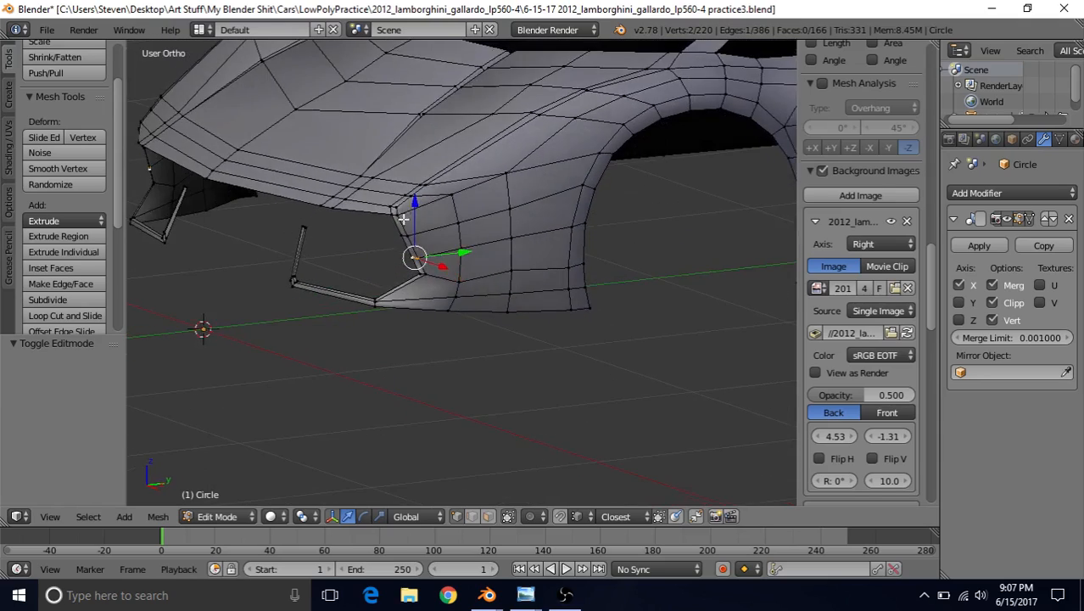
pyautogui.press('Tab')
pyautogui.moveTo(424, 211)
pyautogui.mouseDown(button='middle')
pyautogui.moveTo(387, 231)
pyautogui.moveTo(478, 231)
pyautogui.moveTo(425, 221)
pyautogui.mouseUp(button='middle')
pyautogui.scroll(4, 427, 224)
pyautogui.moveTo(503, 283); pyautogui.dragTo(495, 292, button='middle')
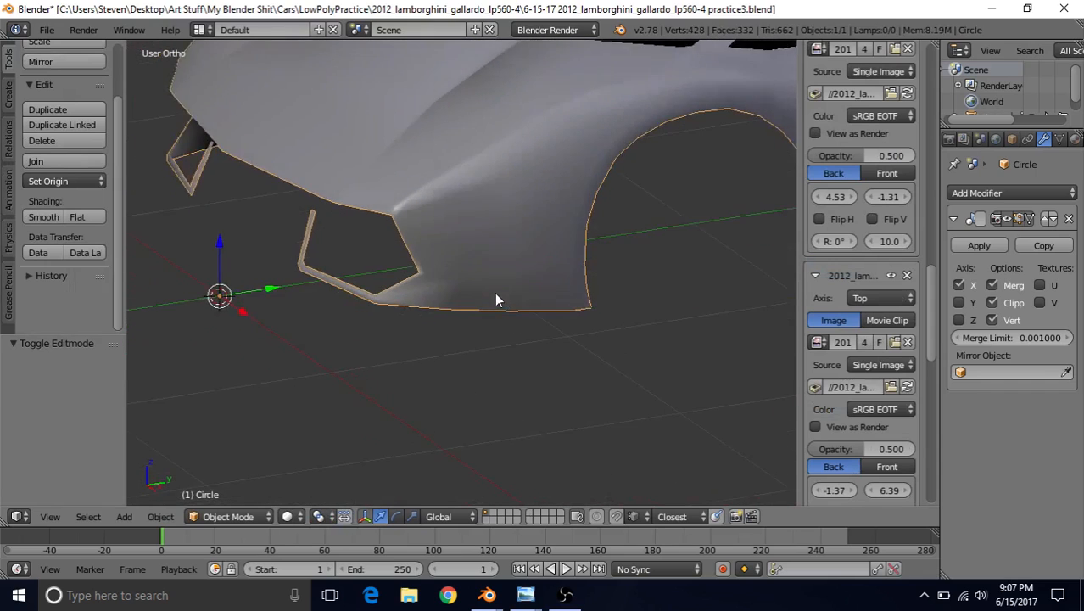
pyautogui.scroll(-1, 495, 293)
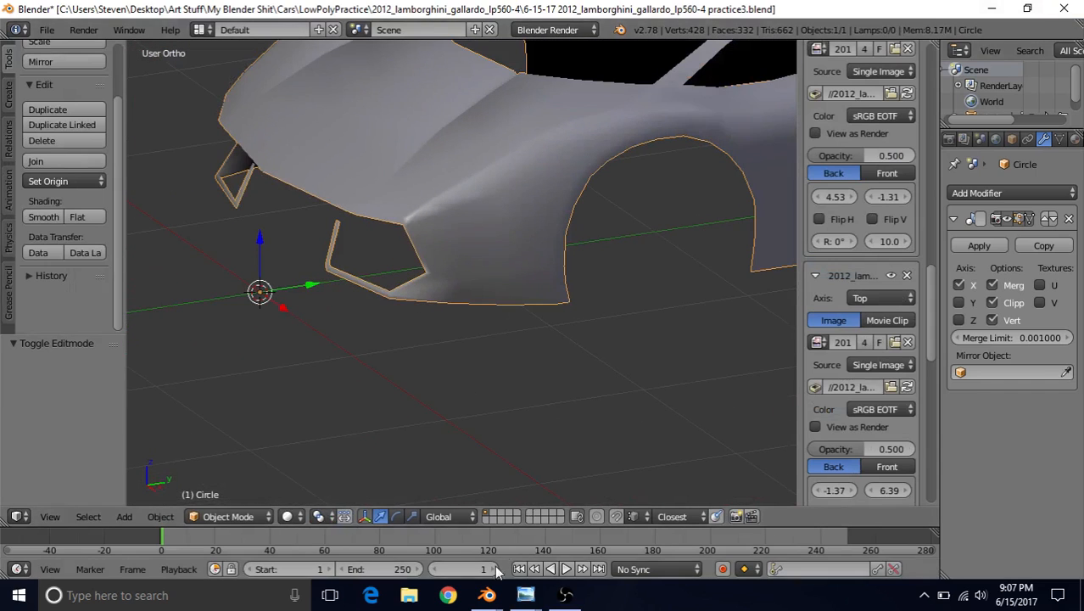
# Switch back to the working file's Blender window and raise the extruded vertex about 0.010 along Z.
pyautogui.moveTo(477, 599)
pyautogui.click(401, 527)
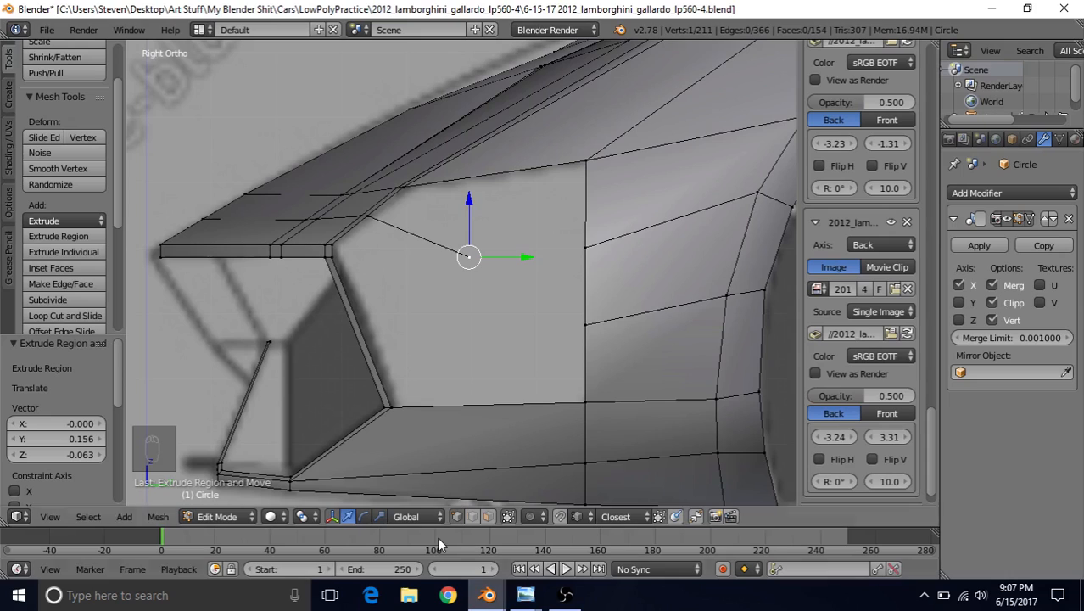
pyautogui.press('g')
pyautogui.click(442, 224)
# Extrude the selected vertex about 0.134 downward along Z inside the bumper opening.
pyautogui.press('e')
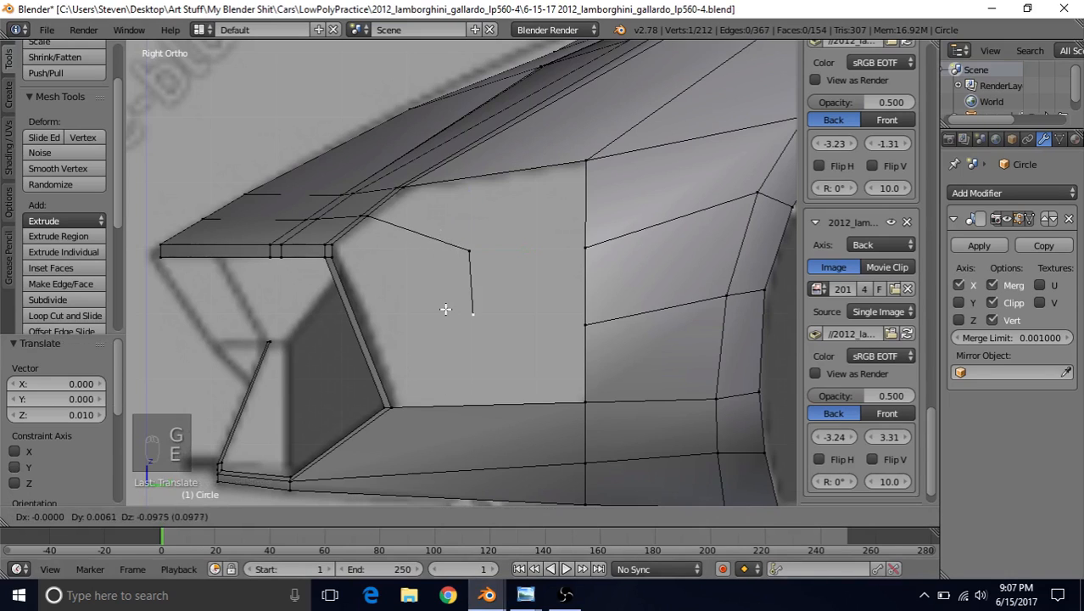
pyautogui.click(442, 333)
pyautogui.keyDown('shift'); pyautogui.scroll(-4, 511, 329); pyautogui.keyUp('shift')
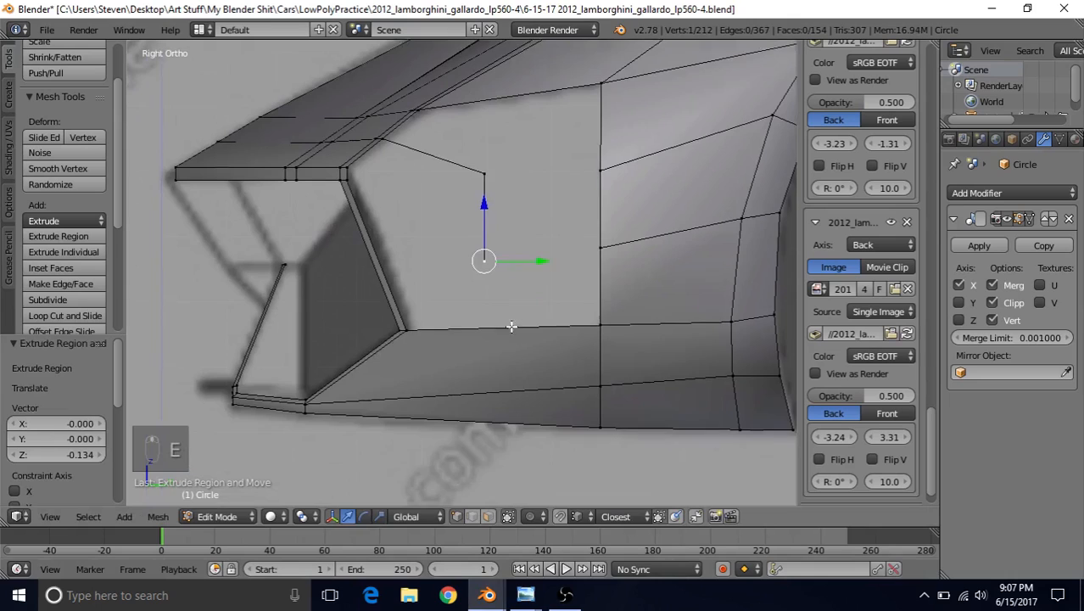
# Add one loop cut through the lower bumper strip below the opening and slide its upper vertex toward the intake by a factor of 0.147.
pyautogui.hotkey('ctrl', 'r')
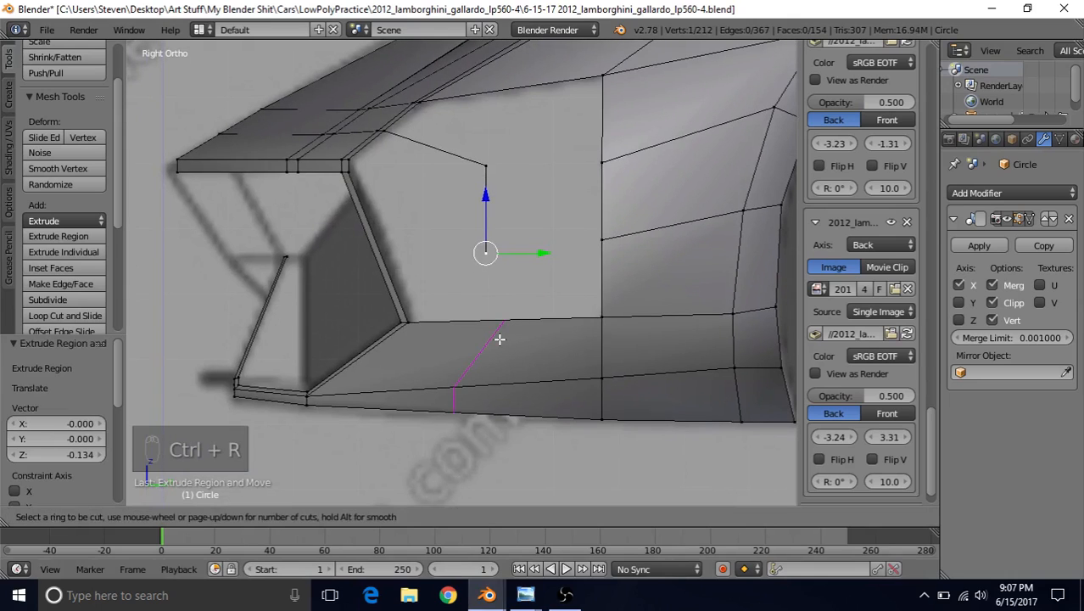
pyautogui.click(496, 338)
pyautogui.click(497, 337)
pyautogui.rightClick(498, 315)
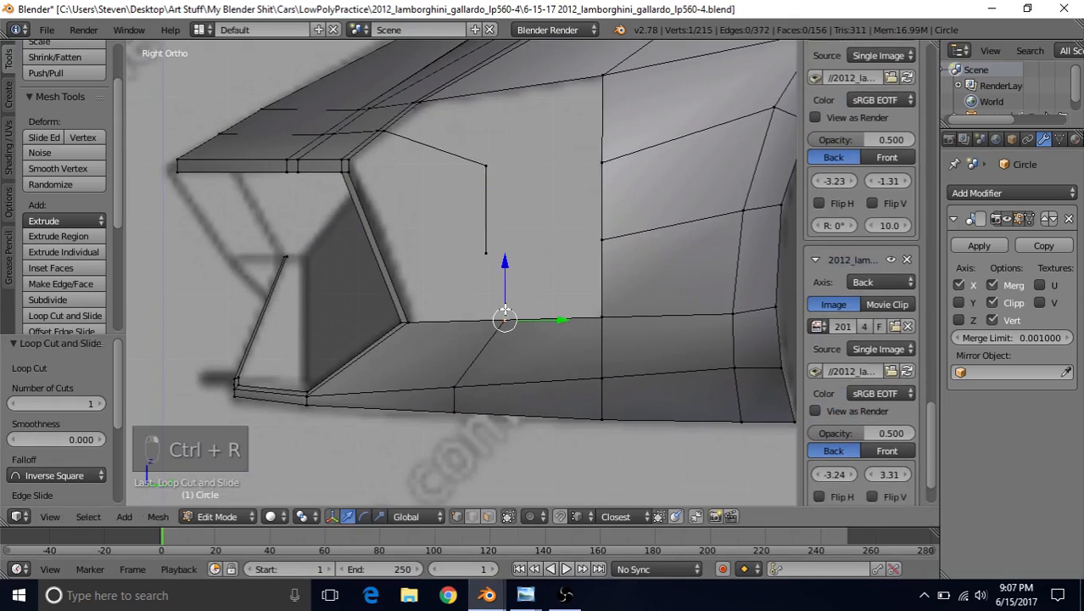
pyautogui.press('z')
pyautogui.press('g')
pyautogui.press('g')
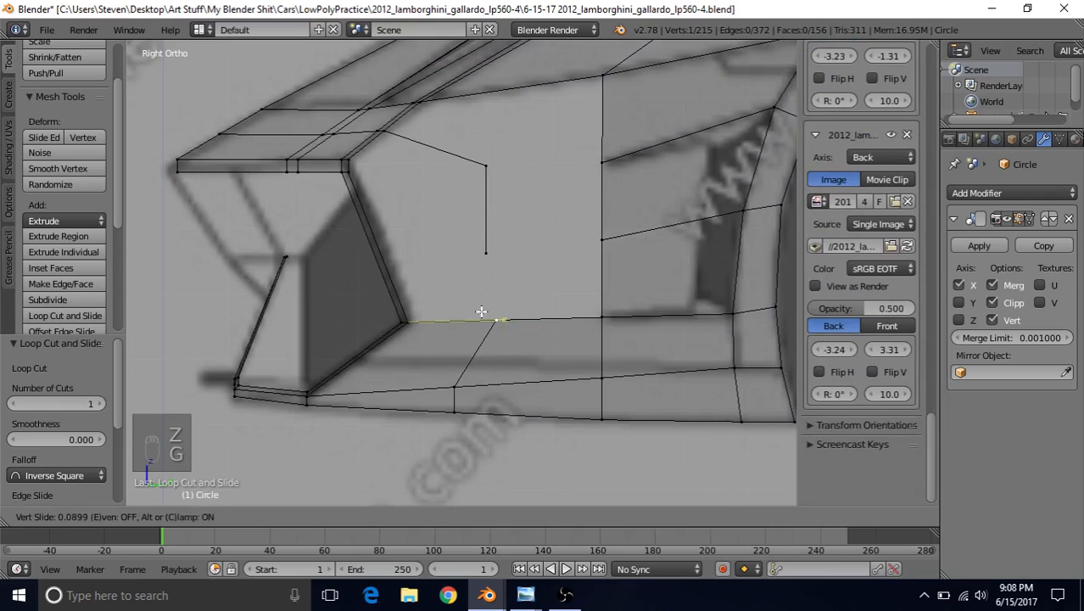
pyautogui.click(476, 312)
# Switch to the practice file's Blender window to compare its mesh beside the intake, and return to the working file.
pyautogui.keyDown('shift'); pyautogui.moveTo(499, 213); pyautogui.dragTo(523, 283, button='middle'); pyautogui.keyUp('shift')
pyautogui.moveTo(487, 594)
pyautogui.click(534, 541)
pyautogui.press('Tab')
pyautogui.scroll(1, 522, 283)
pyautogui.click(487, 594)
pyautogui.click(407, 532)
# Fill a face between the two upper lip vertices, the extruded vertex and the side panel's top corner.
pyautogui.rightClick(360, 219)
pyautogui.keyDown('shift'); pyautogui.rightClick(388, 191); pyautogui.keyUp('shift')
pyautogui.keyDown('shift'); pyautogui.rightClick(390, 188); pyautogui.keyUp('shift')
pyautogui.keyDown('shift'); pyautogui.rightClick(390, 189); pyautogui.keyUp('shift')
pyautogui.keyDown('shift'); pyautogui.rightClick(458, 250); pyautogui.keyUp('shift')
pyautogui.keyDown('shift'); pyautogui.rightClick(570, 161); pyautogui.keyUp('shift')
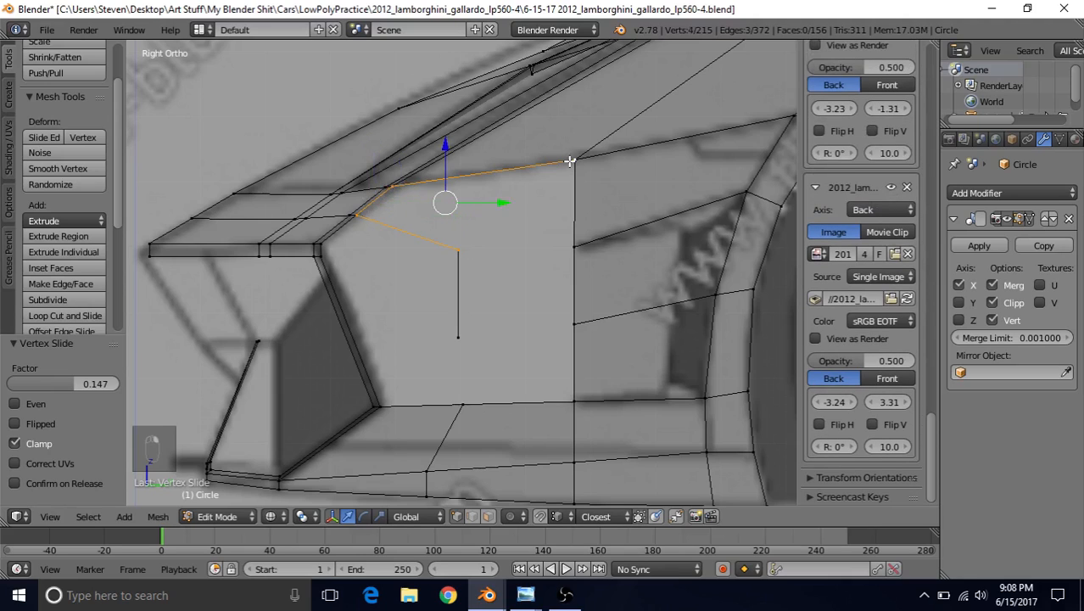
pyautogui.press('f')
# Recheck how the practice model's edges meet the intake lip corner before filling more faces in the working file.
pyautogui.rightClick(458, 250)
pyautogui.keyDown('shift'); pyautogui.rightClick(574, 159); pyautogui.keyUp('shift')
pyautogui.keyDown('shift'); pyautogui.rightClick(574, 246); pyautogui.keyUp('shift')
pyautogui.keyDown('shift'); pyautogui.rightClick(471, 347); pyautogui.keyUp('shift')
pyautogui.moveTo(487, 594)
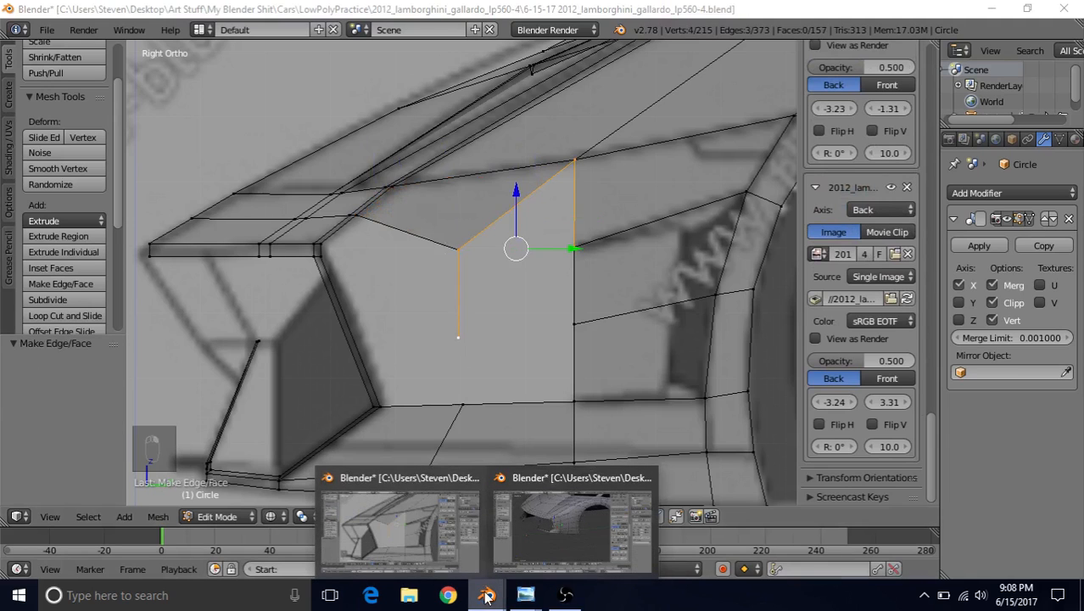
pyautogui.click(535, 536)
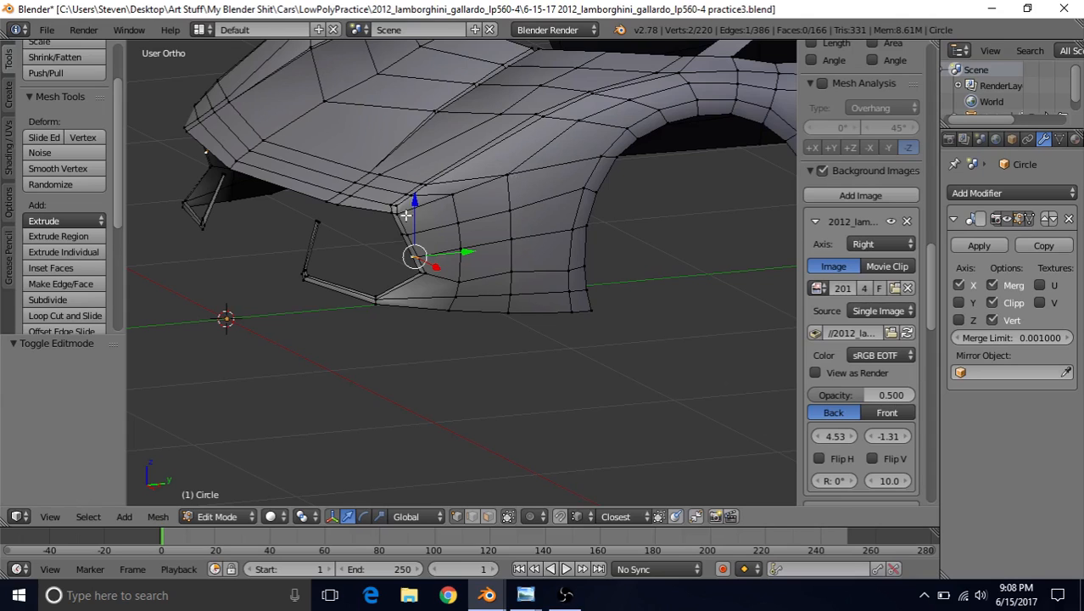
pyautogui.moveTo(487, 594)
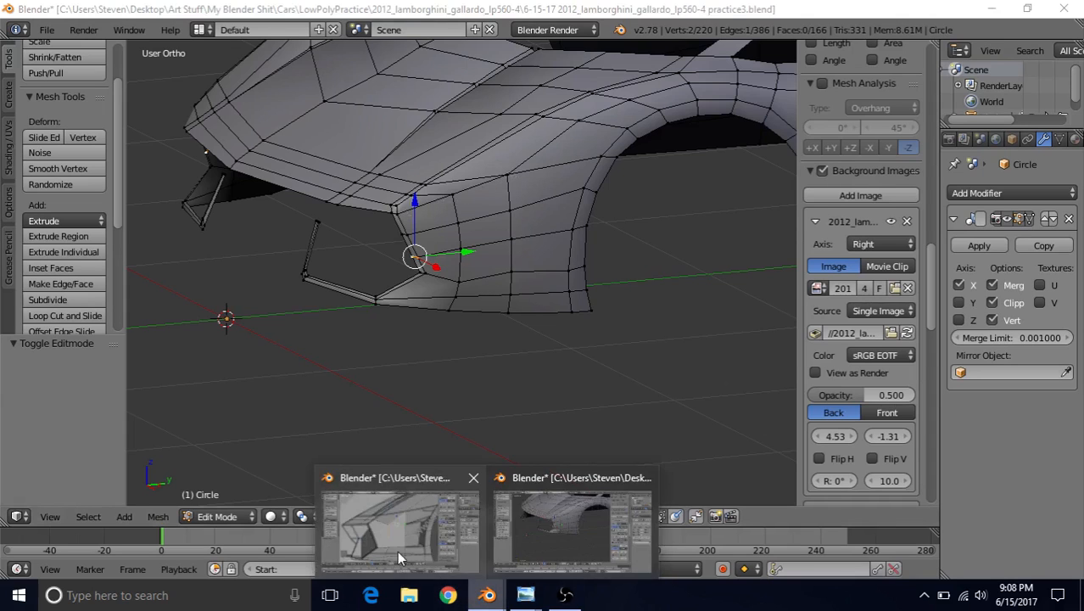
pyautogui.click(411, 530)
# Delete the two extruded vertices in the bumper opening.
pyautogui.rightClick(319, 255)
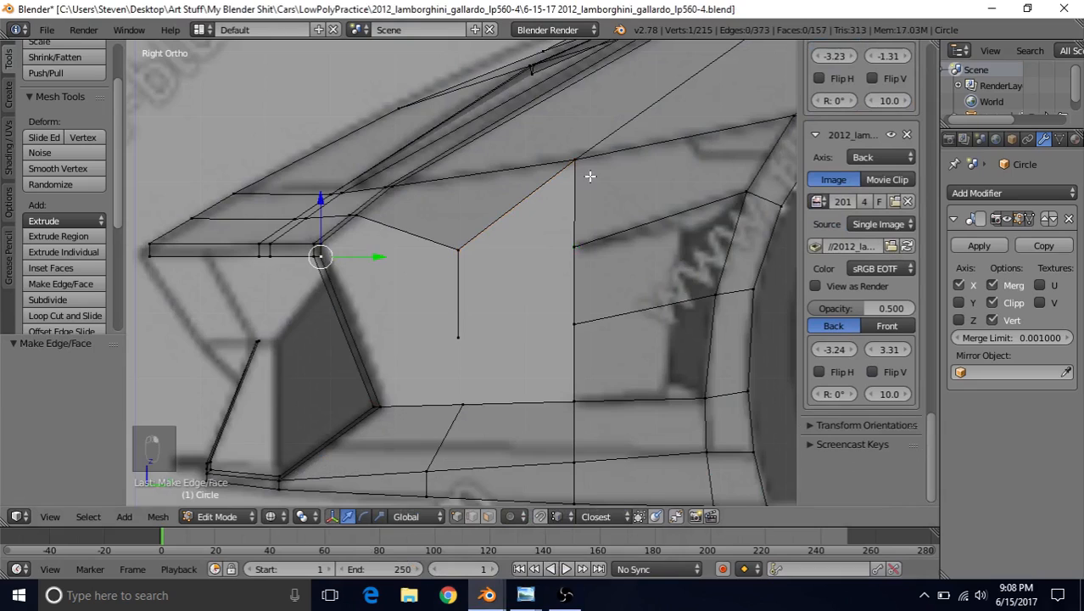
pyautogui.rightClick(458, 335)
pyautogui.keyDown('shift'); pyautogui.rightClick(459, 248); pyautogui.keyUp('shift')
pyautogui.press('Delete')
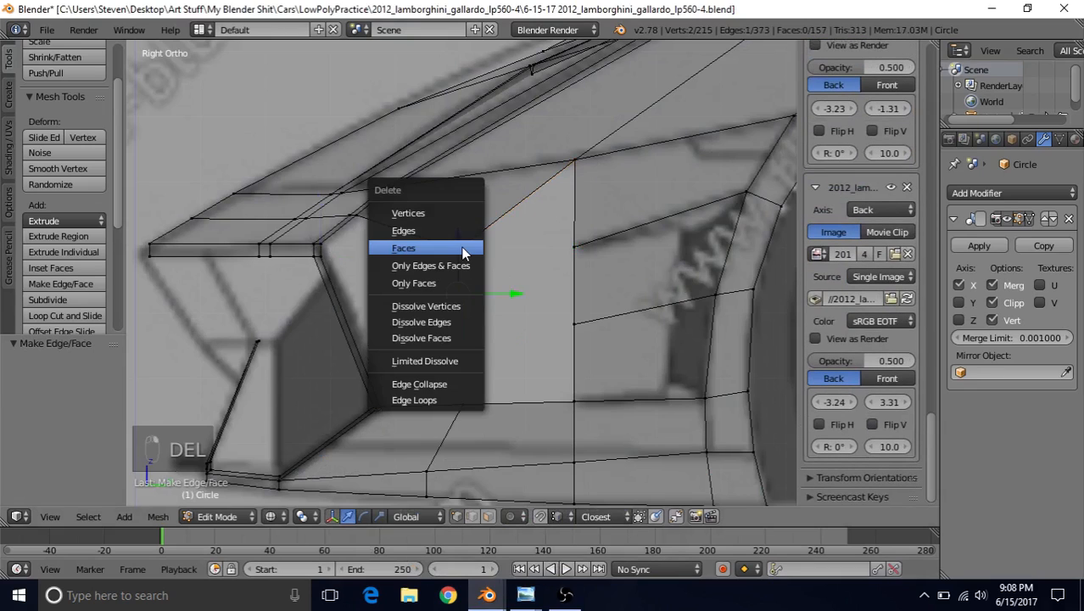
pyautogui.click(447, 214)
# Extrude the lower rear corner vertex of the upper intake lip about 0.195 along Y and 0.058 along Z.
pyautogui.rightClick(322, 256)
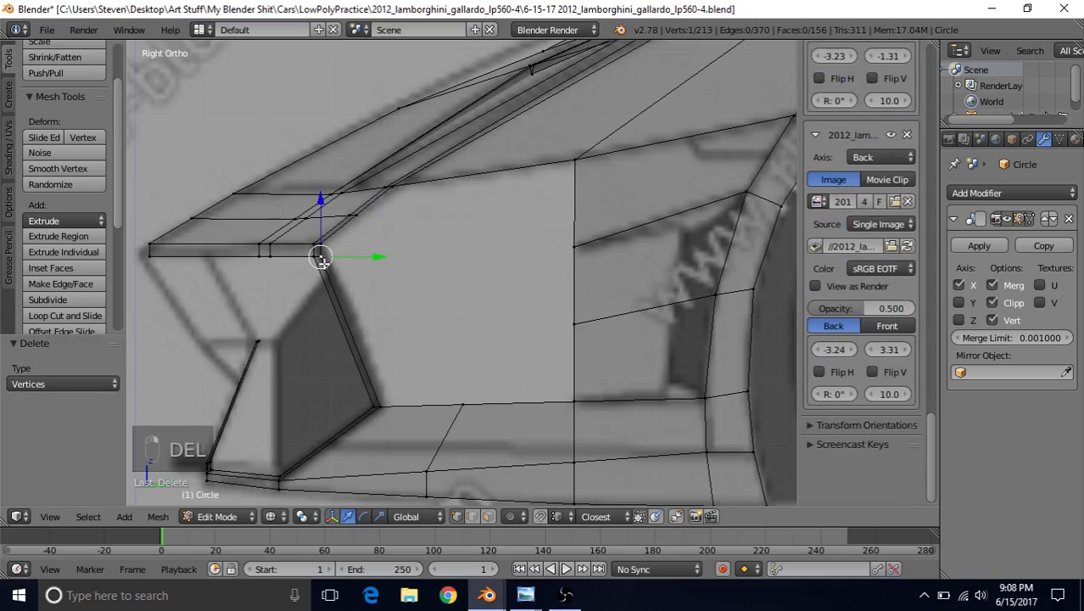
pyautogui.press('e')
pyautogui.press('e')
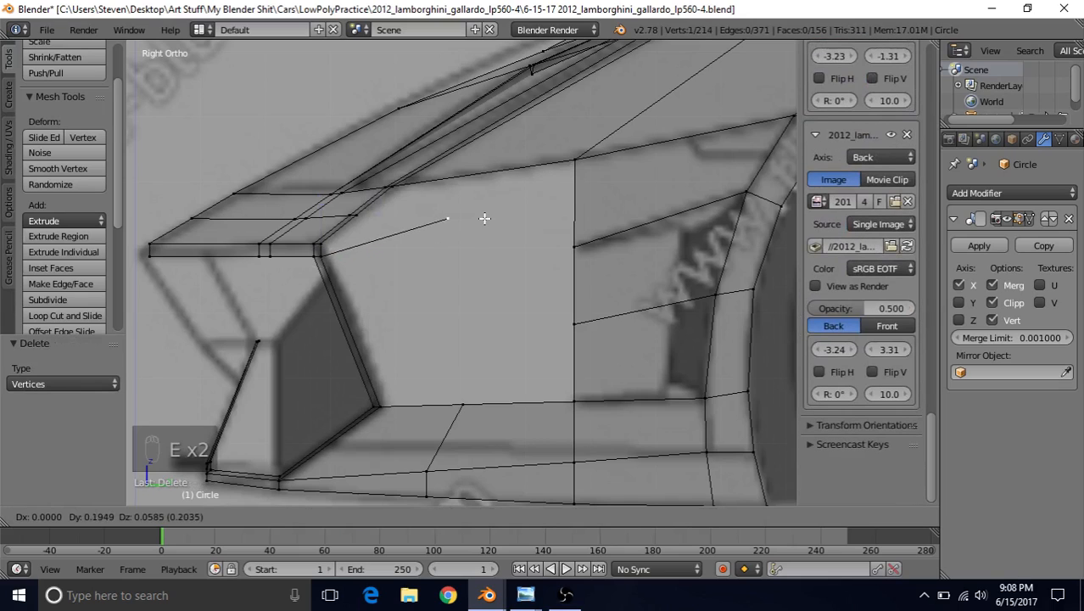
pyautogui.click(484, 218)
# Fill a face from the lip's rear corner edge and the adjacent upper lip vertex to the extruded vertex.
pyautogui.rightClick(322, 257)
pyautogui.rightClick(452, 217)
pyautogui.rightClick(315, 259)
pyautogui.rightClick(320, 259)
pyautogui.keyDown('shift'); pyautogui.rightClick(322, 244); pyautogui.keyUp('shift')
pyautogui.keyDown('shift'); pyautogui.rightClick(358, 215); pyautogui.keyUp('shift')
pyautogui.keyDown('shift'); pyautogui.rightClick(447, 216); pyautogui.keyUp('shift')
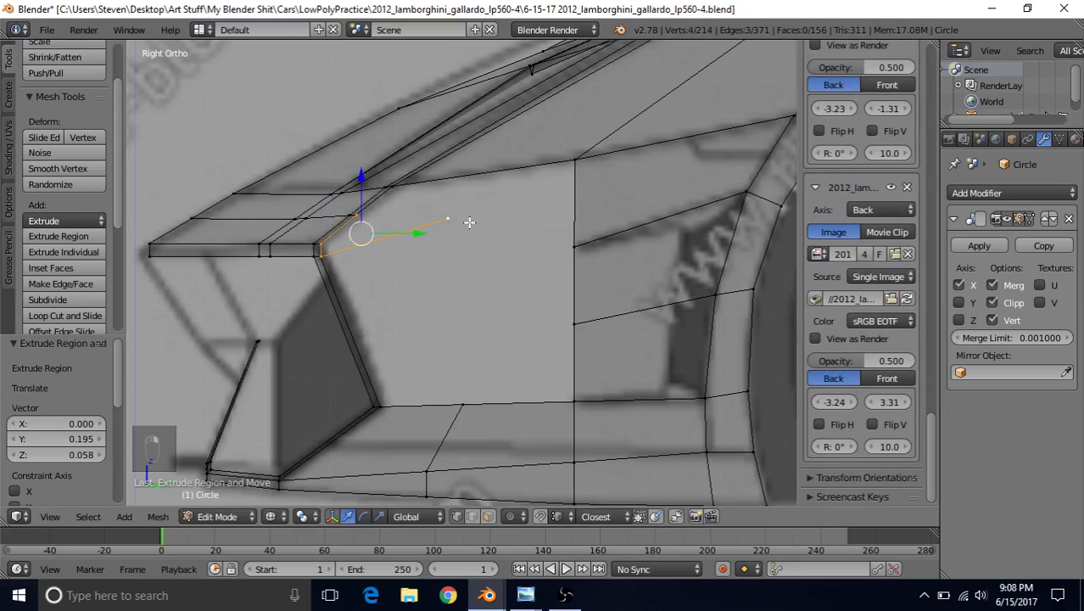
pyautogui.press('f')
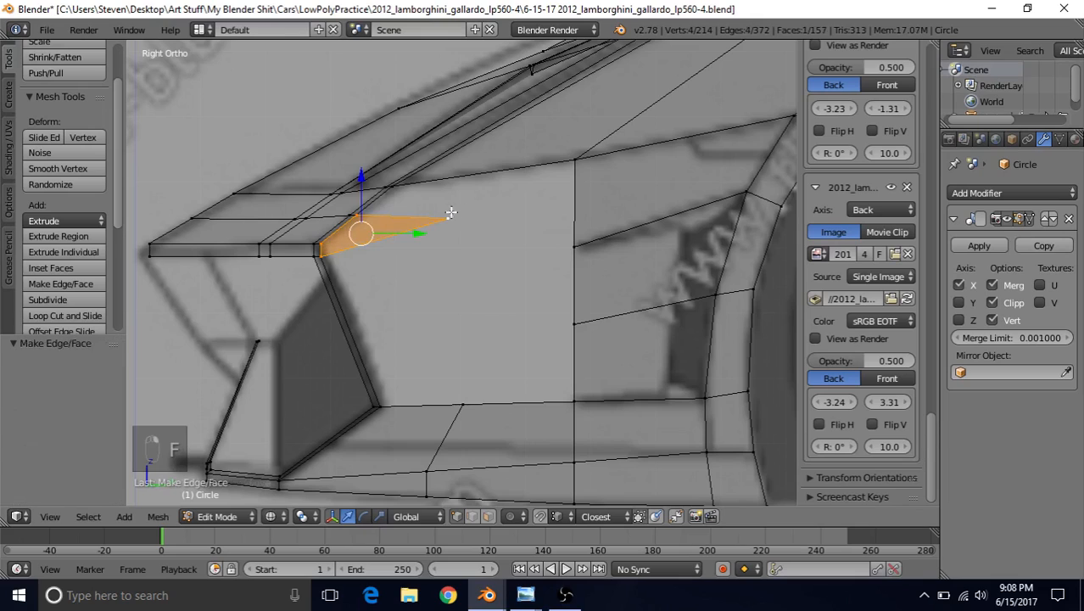
# Fill the face joining the two upper lip vertices, the extruded vertex and the side panel's top corner.
pyautogui.rightClick(358, 215)
pyautogui.keyDown('shift'); pyautogui.rightClick(447, 218); pyautogui.keyUp('shift')
pyautogui.keyDown('shift'); pyautogui.rightClick(576, 161); pyautogui.keyUp('shift')
pyautogui.keyDown('shift'); pyautogui.rightClick(409, 191); pyautogui.keyUp('shift')
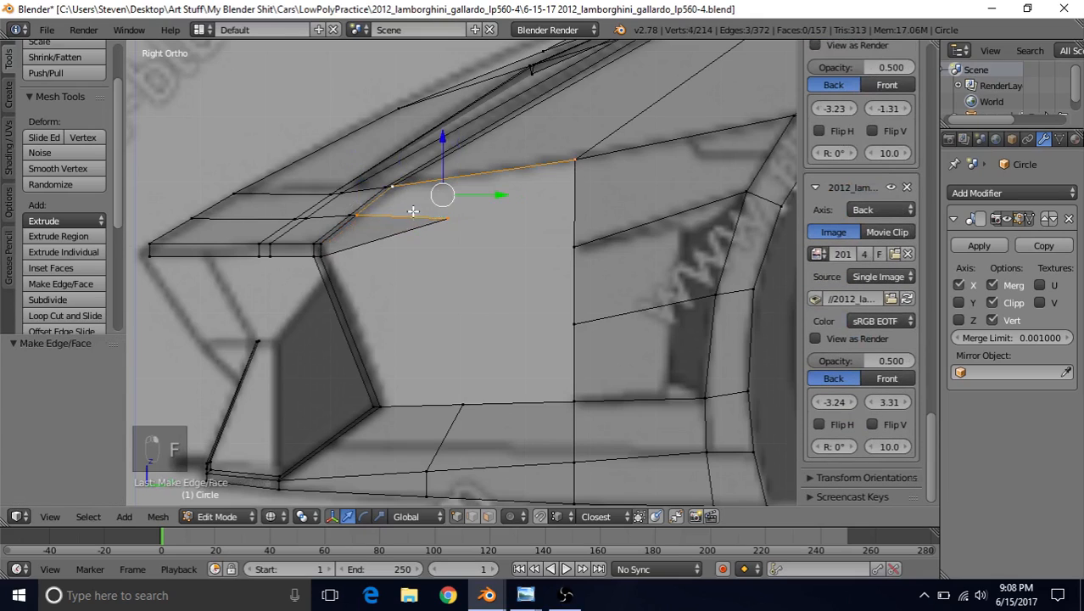
pyautogui.press('f')
# Extrude the new vertex about 0.108 downward and fill a face to the side panel's top edge segment.
pyautogui.rightClick(447, 219)
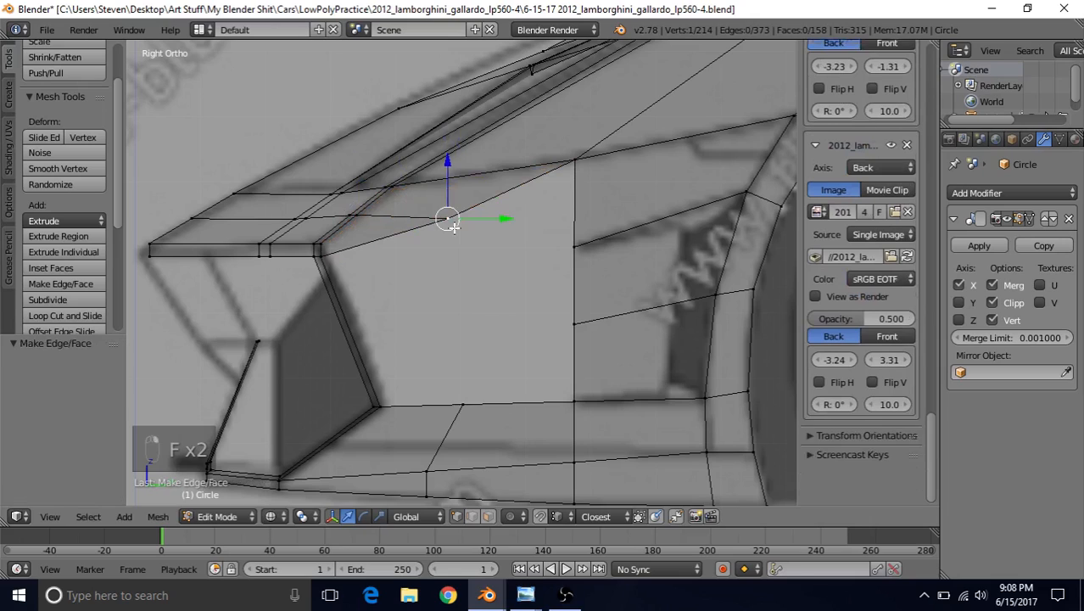
pyautogui.press('e')
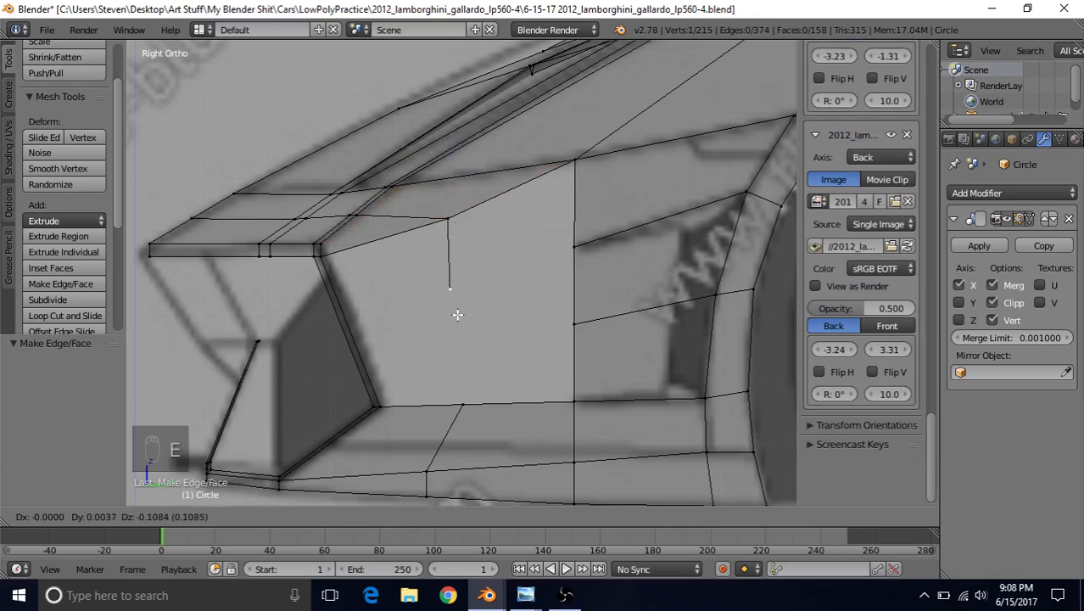
pyautogui.click(457, 315)
pyautogui.keyDown('shift'); pyautogui.rightClick(447, 219); pyautogui.keyUp('shift')
pyautogui.keyDown('shift'); pyautogui.rightClick(575, 160); pyautogui.keyUp('shift')
pyautogui.keyDown('shift'); pyautogui.rightClick(575, 246); pyautogui.keyUp('shift')
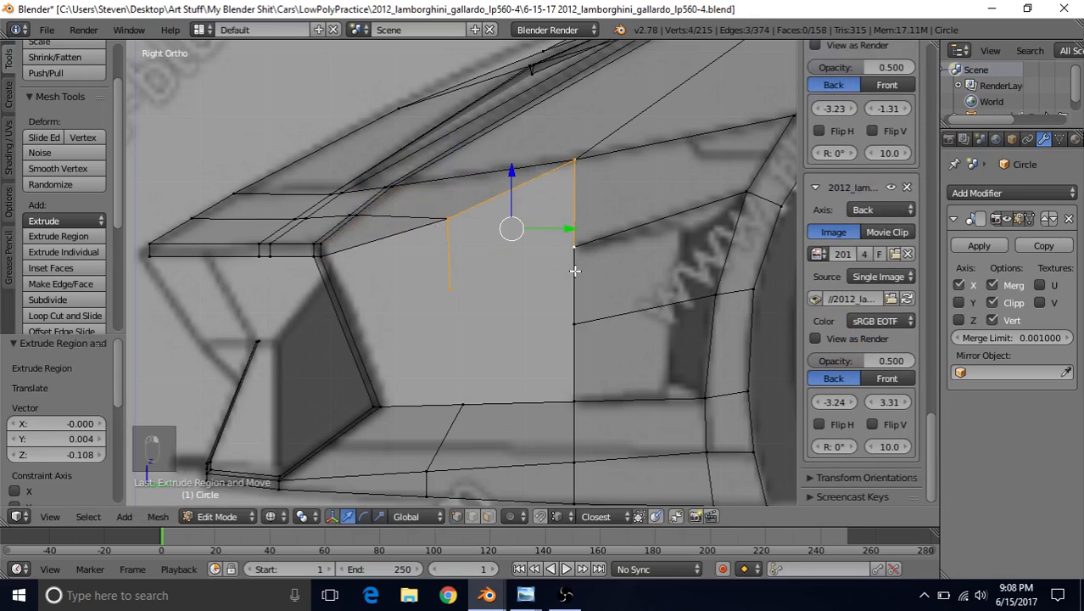
pyautogui.press('f')
# Extrude the column's lower vertex about 0.074 downward and fill a face to the side panel's lowest segment and the bottom strip.
pyautogui.rightClick(450, 289)
pyautogui.press('e')
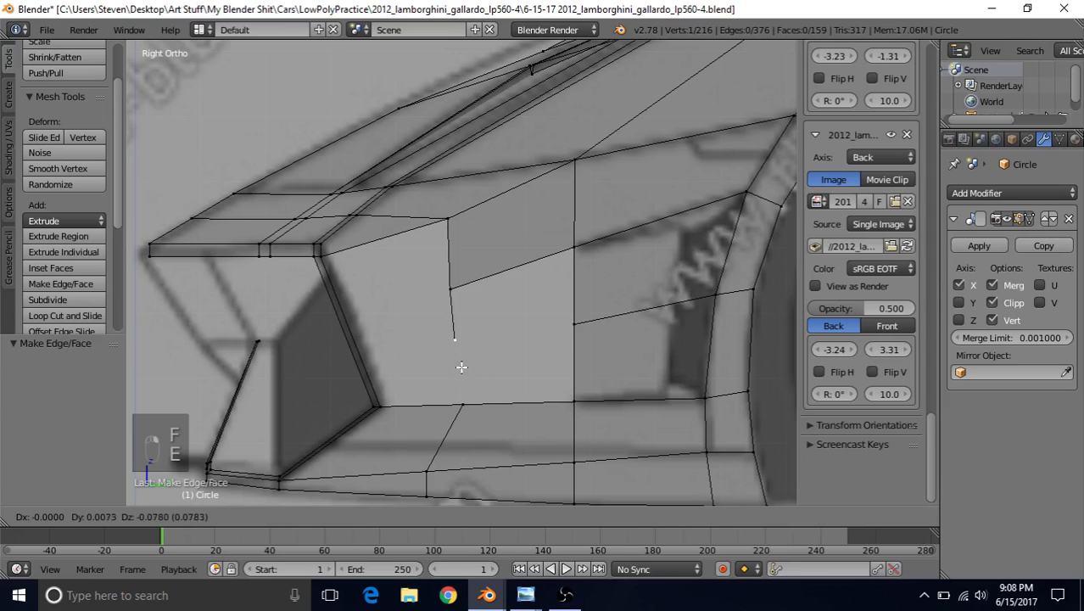
pyautogui.click(456, 367)
pyautogui.keyDown('shift'); pyautogui.rightClick(575, 323); pyautogui.keyUp('shift')
pyautogui.keyDown('shift'); pyautogui.rightClick(575, 399); pyautogui.keyUp('shift')
pyautogui.keyDown('shift'); pyautogui.rightClick(462, 405); pyautogui.keyUp('shift')
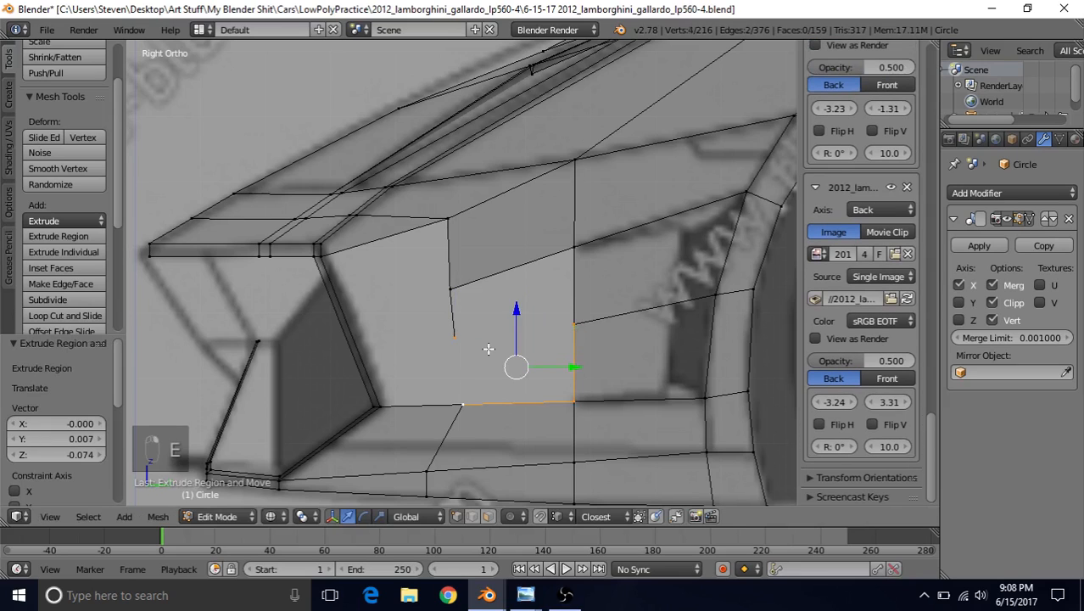
pyautogui.press('f')
# Fill the middle face between the new vertex column and the side panel's edge.
pyautogui.rightClick(454, 338)
pyautogui.keyDown('shift'); pyautogui.rightClick(574, 324); pyautogui.keyUp('shift')
pyautogui.keyDown('shift'); pyautogui.rightClick(574, 247); pyautogui.keyUp('shift')
pyautogui.keyDown('shift'); pyautogui.rightClick(451, 290); pyautogui.keyUp('shift')
pyautogui.press('f')
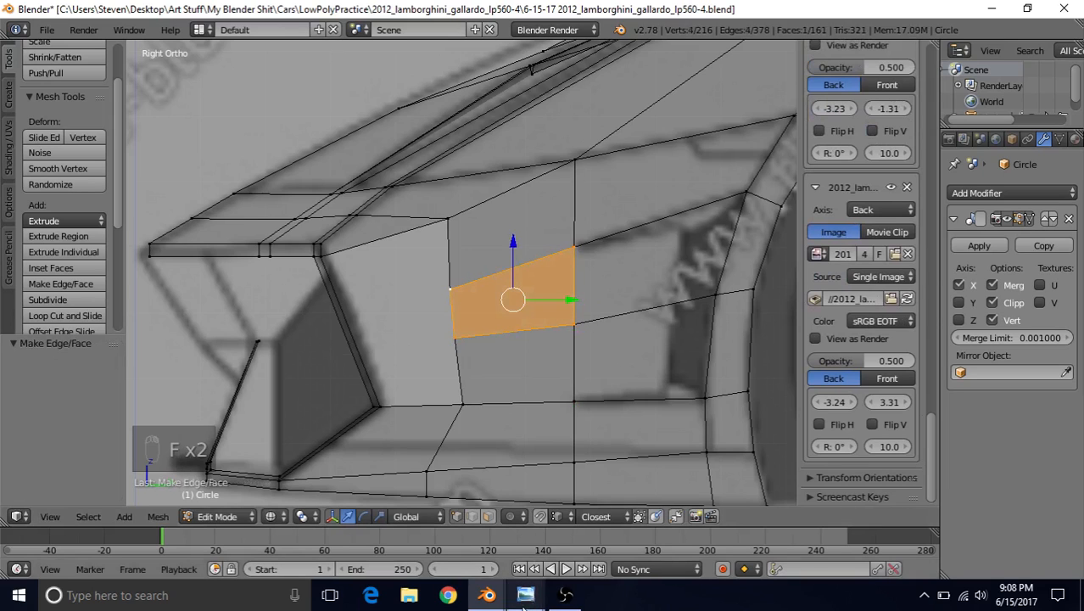
# Add two loop cuts across the slanted rear strip of the intake frame.
pyautogui.moveTo(488, 594)
pyautogui.click(534, 547)
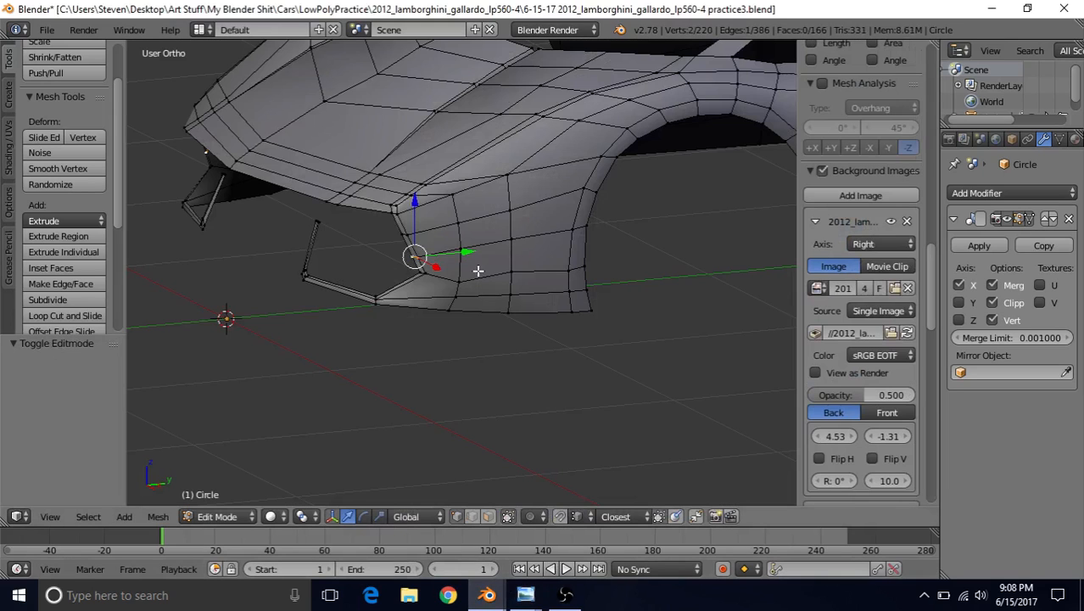
pyautogui.moveTo(488, 594)
pyautogui.click(393, 531)
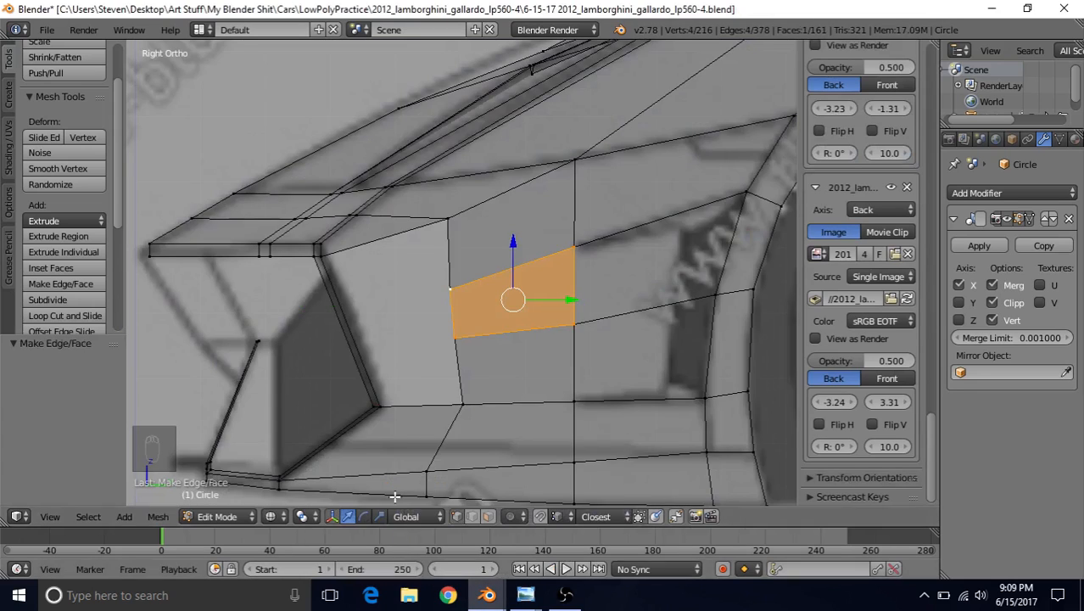
pyautogui.hotkey('ctrl', 'r')
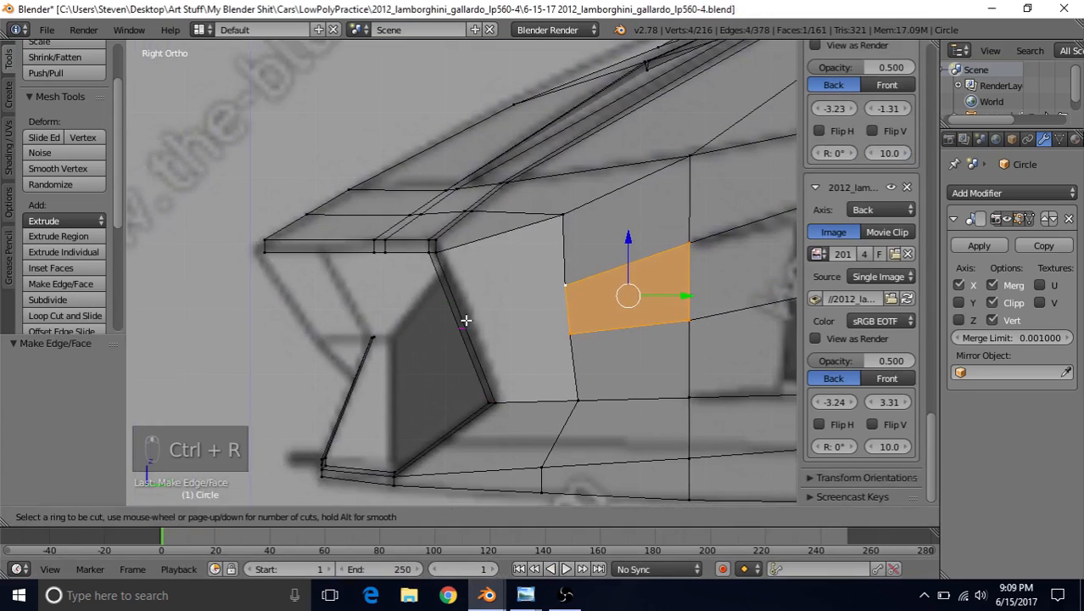
pyautogui.scroll(1, 465, 320)
pyautogui.click(466, 322)
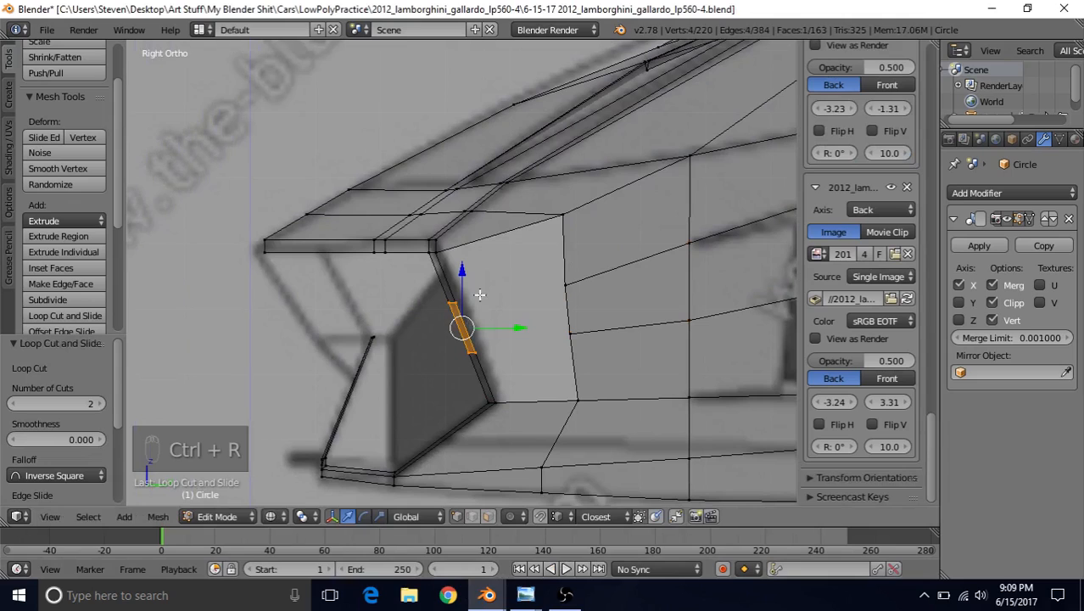
# Fill the top face between the intake frame's upper rear segment and the new vertex column.
pyautogui.click(533, 274)
pyautogui.keyDown('shift'); pyautogui.rightClick(534, 221); pyautogui.keyUp('shift')
pyautogui.keyDown('shift'); pyautogui.rightClick(548, 269); pyautogui.keyUp('shift')
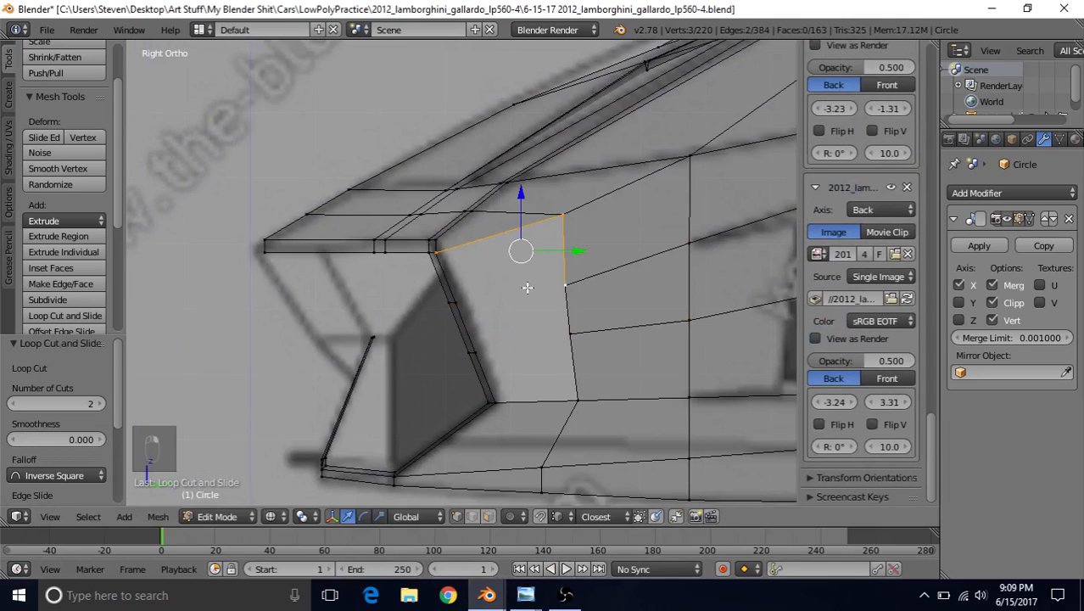
pyautogui.keyDown('shift'); pyautogui.rightClick(465, 300); pyautogui.keyUp('shift')
pyautogui.press('f')
# Fill the middle face between the intake frame's rear strip and the new vertex column.
pyautogui.rightClick(556, 294)
pyautogui.keyDown('shift'); pyautogui.rightClick(560, 332); pyautogui.keyUp('shift')
pyautogui.keyDown('shift'); pyautogui.rightClick(492, 364); pyautogui.keyUp('shift')
pyautogui.keyDown('shift'); pyautogui.rightClick(460, 311); pyautogui.keyUp('shift')
pyautogui.press('f')
# Fill the bottom face beside the intake frame to close the remaining bumper opening.
pyautogui.scroll(-2, 559, 332)
pyautogui.rightClick(546, 330)
pyautogui.keyDown('shift'); pyautogui.rightClick(544, 353); pyautogui.keyUp('shift')
pyautogui.keyDown('shift'); pyautogui.rightClick(483, 353); pyautogui.keyUp('shift')
pyautogui.keyDown('shift'); pyautogui.rightClick(466, 328); pyautogui.keyUp('shift')
pyautogui.press('f')
# Move the three upper vertices of the new column about 0.136 outward along X in solid view.
pyautogui.scroll(-3, 475, 357)
pyautogui.press('z')
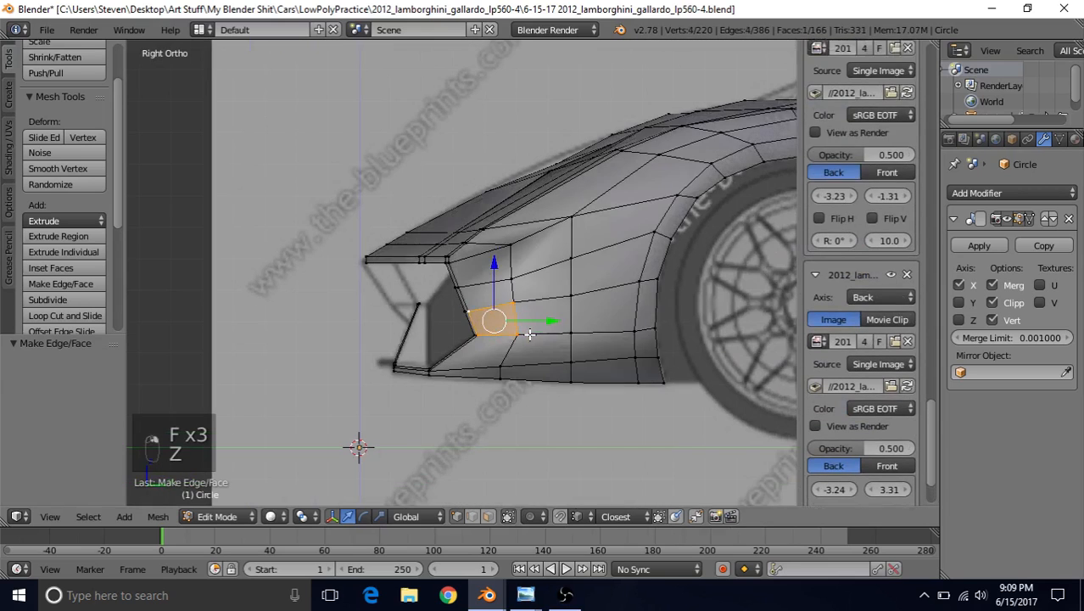
pyautogui.press('Tab')
pyautogui.moveTo(527, 330); pyautogui.dragTo(547, 254, button='middle')
pyautogui.press('Tab')
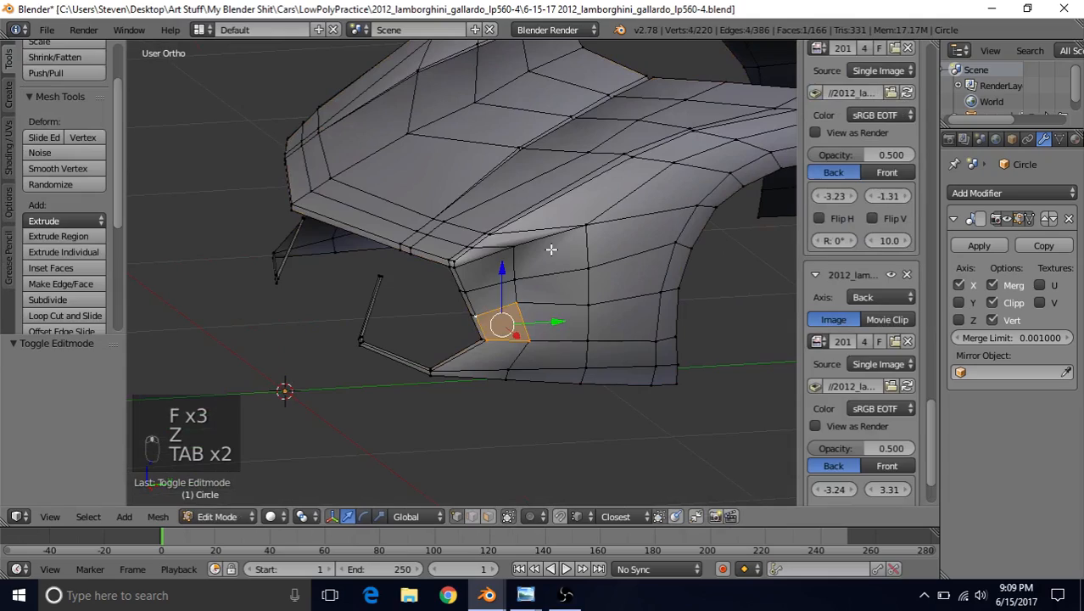
pyautogui.moveTo(533, 295); pyautogui.dragTo(646, 287, button='middle')
pyautogui.moveTo(550, 240); pyautogui.dragTo(560, 243)
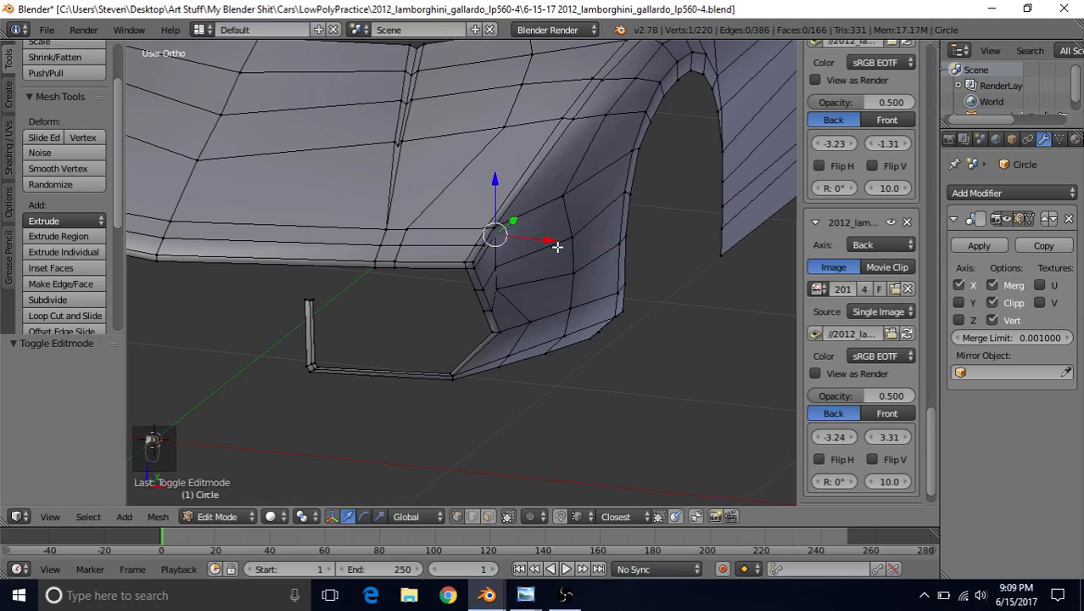
pyautogui.keyDown('shift'); pyautogui.rightClick(498, 265); pyautogui.keyUp('shift')
pyautogui.keyDown('shift'); pyautogui.rightClick(500, 282); pyautogui.keyUp('shift')
pyautogui.moveTo(533, 279); pyautogui.dragTo(590, 281)
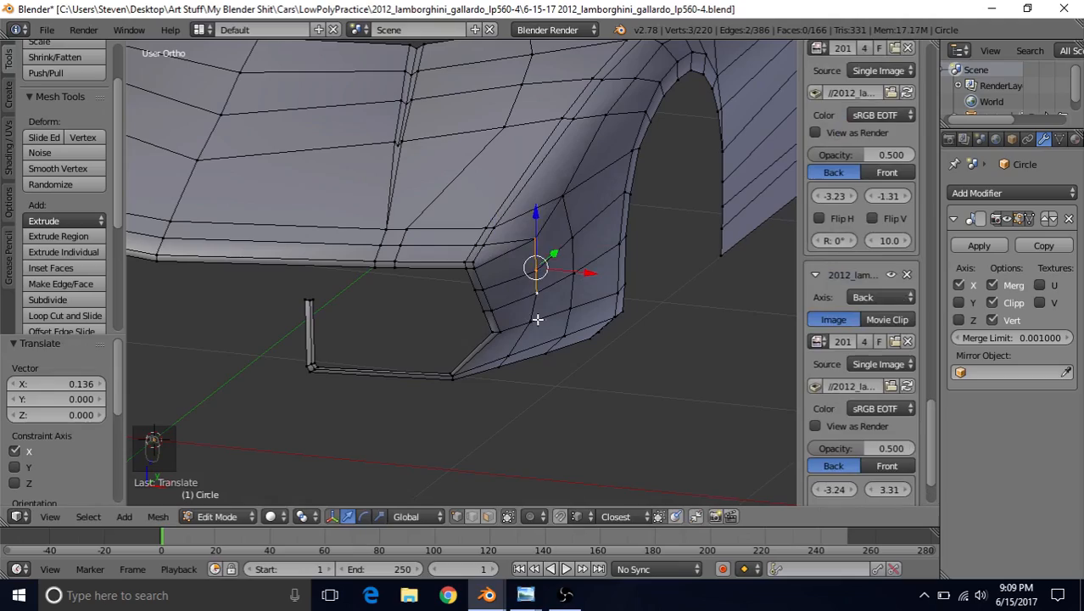
# Fine-tune individual vertices of the new column along X, shifting the last one about 0.012, and inspect the shading in Object Mode.
pyautogui.moveTo(530, 245); pyautogui.dragTo(452, 290, button='middle')
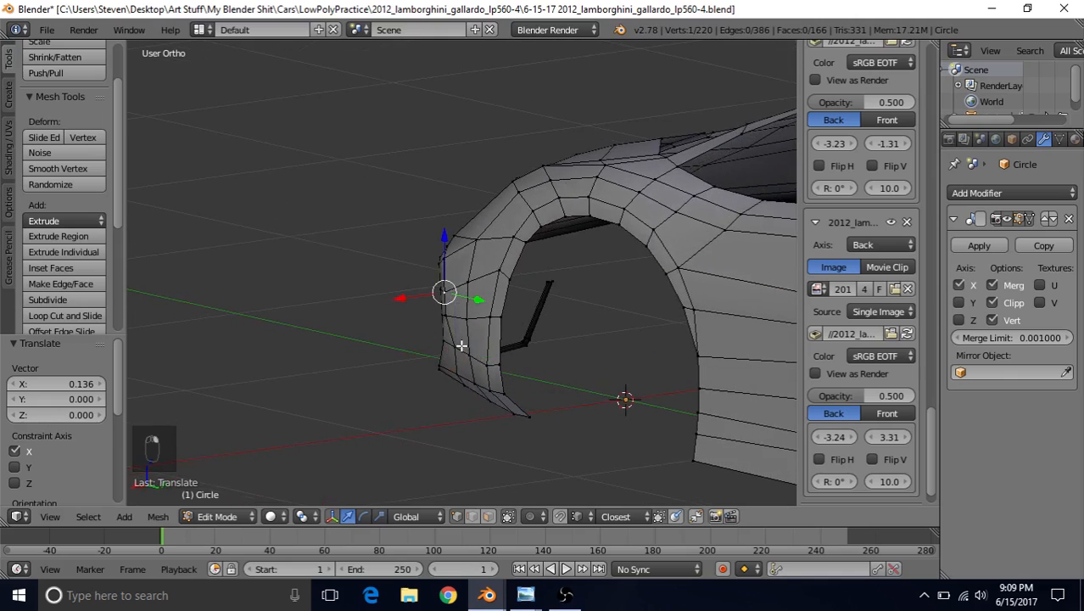
pyautogui.moveTo(419, 351); pyautogui.dragTo(407, 355)
pyautogui.moveTo(407, 354); pyautogui.dragTo(611, 263, button='middle')
pyautogui.moveTo(569, 219); pyautogui.dragTo(631, 210, button='middle')
pyautogui.moveTo(562, 224); pyautogui.dragTo(560, 256)
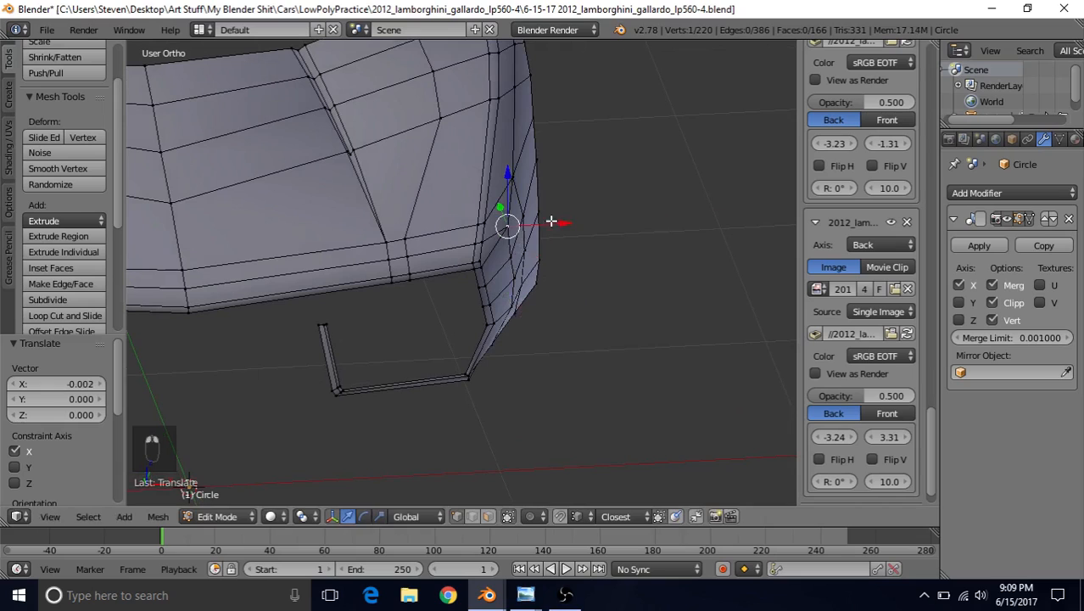
pyautogui.moveTo(557, 254); pyautogui.dragTo(559, 256)
pyautogui.scroll(-2, 553, 270)
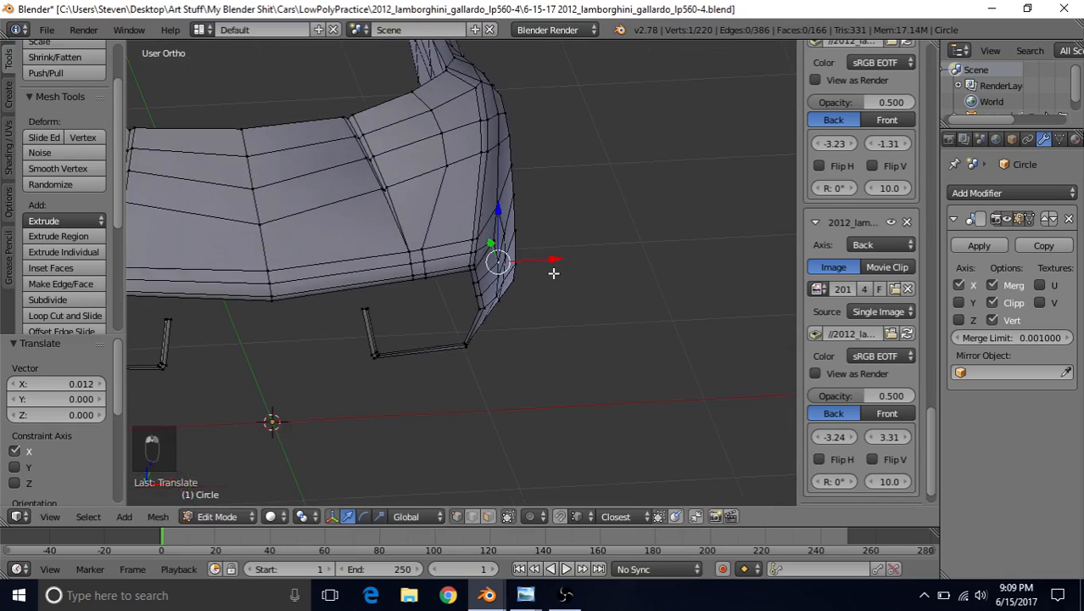
pyautogui.press('Tab')
pyautogui.moveTo(551, 269); pyautogui.dragTo(414, 266, button='middle')
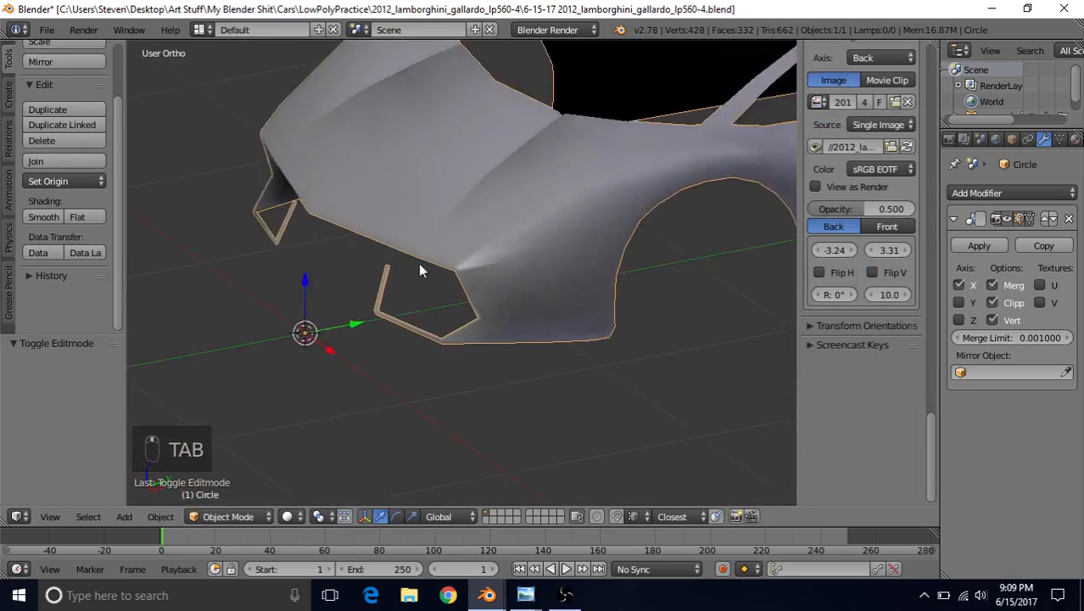
# Nudge the top vertex of the new column beside the lip corner and inspect the bumper shading in Object Mode.
pyautogui.scroll(3, 425, 272)
pyautogui.press('Tab')
pyautogui.rightClick(527, 254)
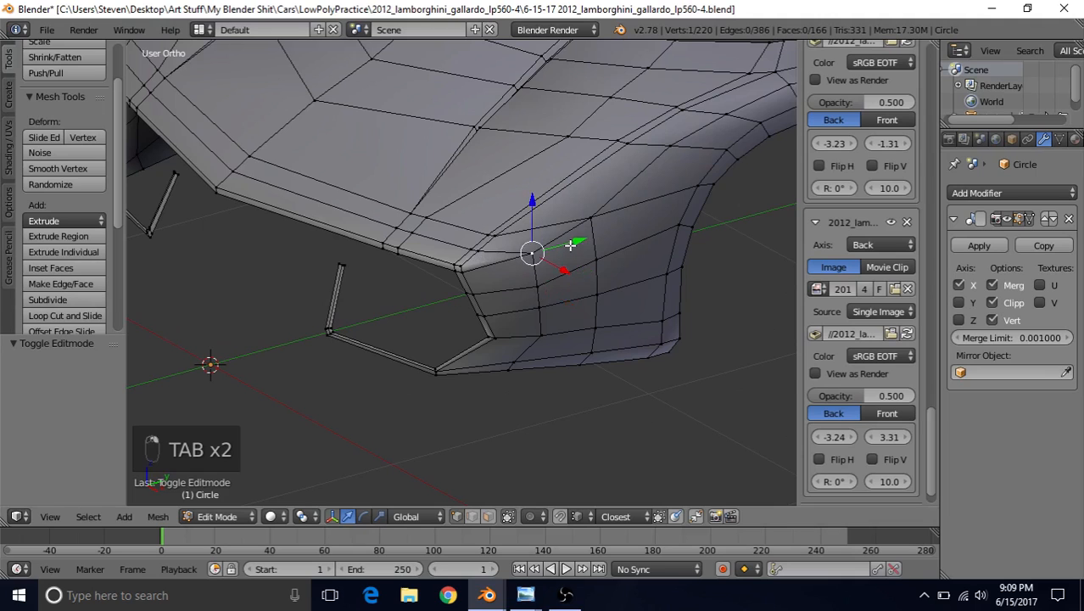
pyautogui.moveTo(570, 244); pyautogui.dragTo(542, 258, button='middle')
pyautogui.moveTo(576, 253); pyautogui.dragTo(558, 257)
pyautogui.press('Tab')
pyautogui.scroll(-2, 555, 289)
pyautogui.moveTo(520, 266); pyautogui.dragTo(458, 299, button='middle')
pyautogui.scroll(4, 590, 250)
pyautogui.press('Tab')
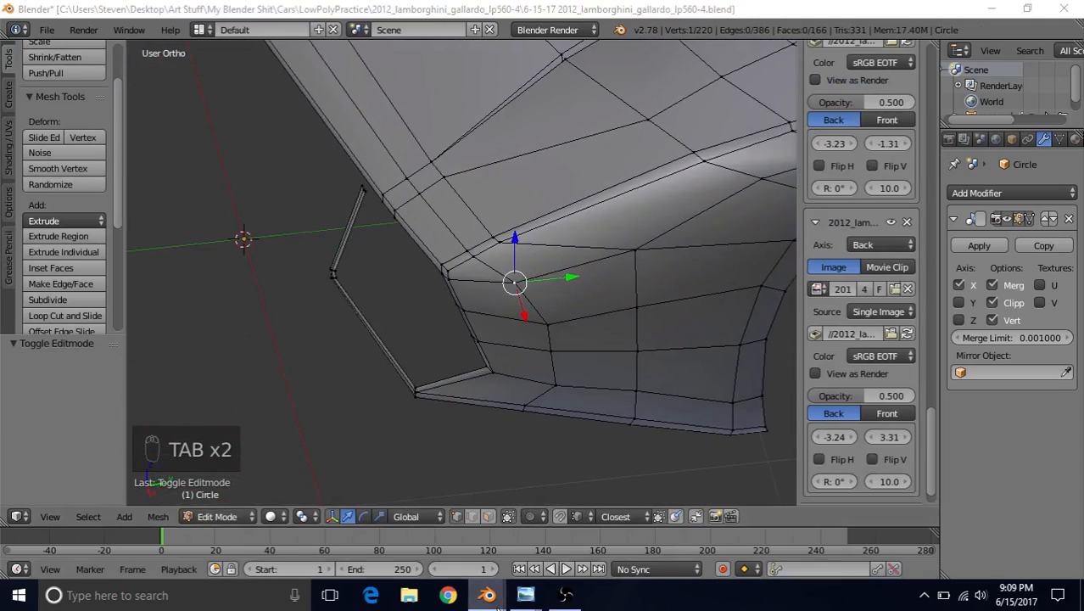
# Switch to the practice3 Blender file, examine the shading and topology of its bumper corner, and return to the main file.
pyautogui.moveTo(496, 598)
pyautogui.click(553, 544)
pyautogui.press('Tab')
pyautogui.moveTo(376, 235); pyautogui.dragTo(594, 223, button='middle')
pyautogui.scroll(5, 422, 250)
pyautogui.press('Tab')
pyautogui.click(489, 602)
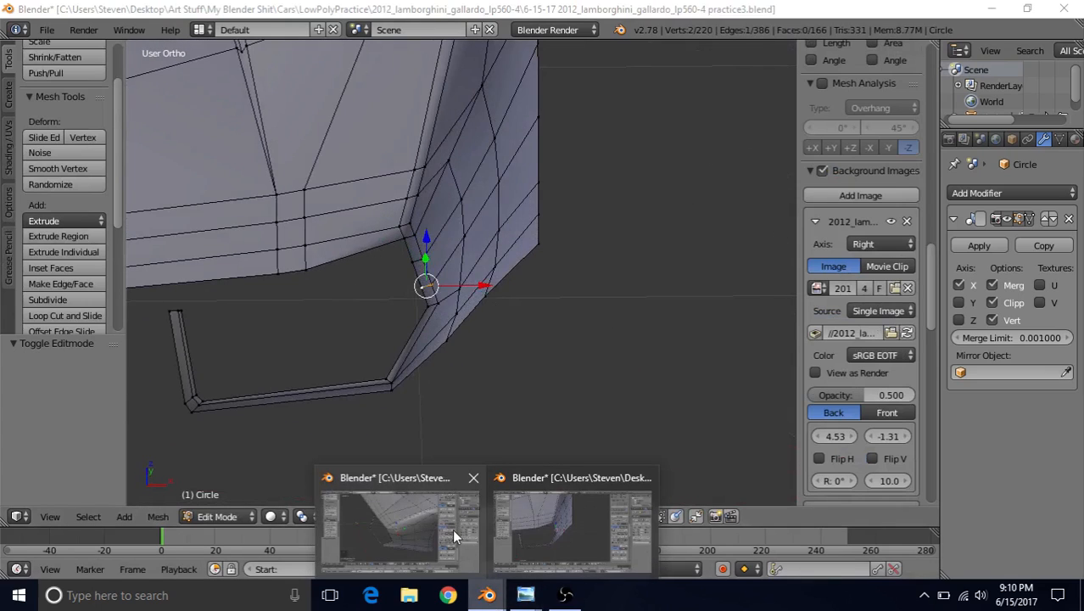
pyautogui.click(452, 528)
# Shift the new column's top vertex inward along X and inspect the bumper corner's shading from several angles in Object Mode.
pyautogui.moveTo(431, 229); pyautogui.dragTo(628, 218, button='middle')
pyautogui.moveTo(587, 213); pyautogui.dragTo(559, 213)
pyautogui.press('Tab')
pyautogui.moveTo(554, 261); pyautogui.dragTo(330, 268, button='middle')
pyautogui.press('Tab')
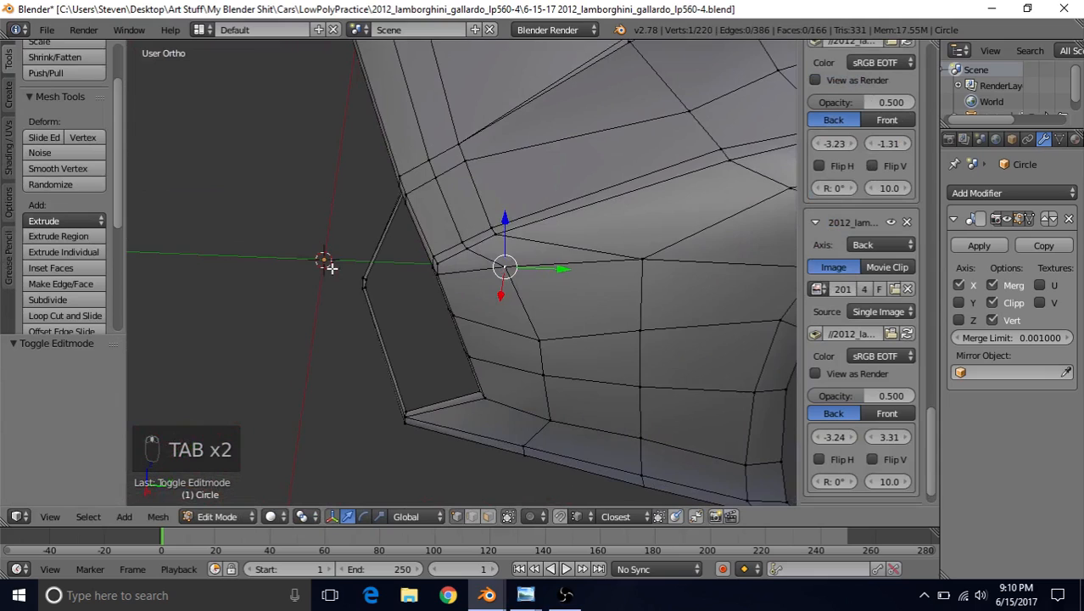
pyautogui.scroll(3, 349, 269)
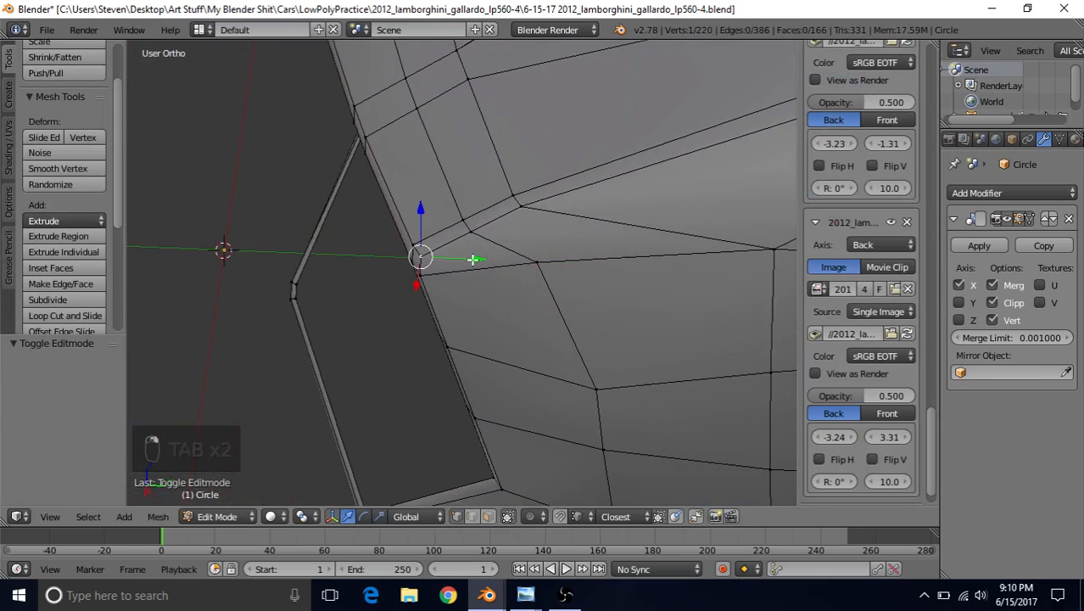
pyautogui.press('Tab')
pyautogui.moveTo(477, 259); pyautogui.dragTo(654, 175, button='middle')
pyautogui.scroll(-7, 568, 260)
pyautogui.moveTo(568, 260); pyautogui.dragTo(361, 260, button='middle')
pyautogui.scroll(7, 545, 251)
pyautogui.press('Tab')
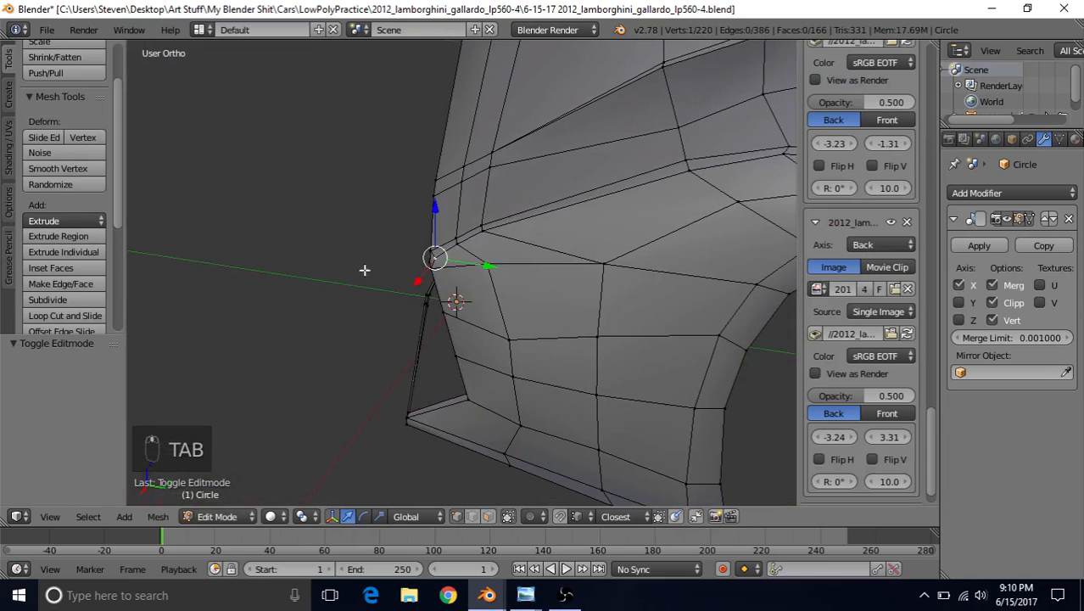
# Move the new column's second vertex about 0.019 inward along X, nudge the vertex below it, and inspect the shading.
pyautogui.moveTo(507, 329); pyautogui.dragTo(741, 288, button='middle')
pyautogui.moveTo(620, 239); pyautogui.dragTo(611, 268)
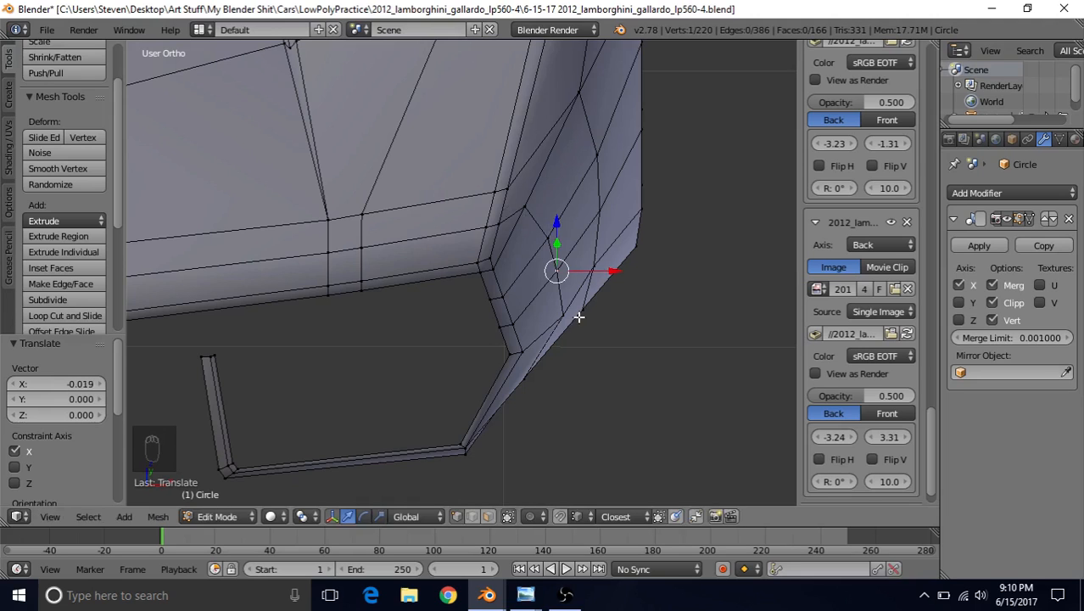
pyautogui.moveTo(622, 315); pyautogui.dragTo(618, 321)
pyautogui.press('Tab')
pyautogui.moveTo(619, 321); pyautogui.dragTo(511, 254, button='middle')
pyautogui.press('Tab')
pyautogui.scroll(2, 561, 248)
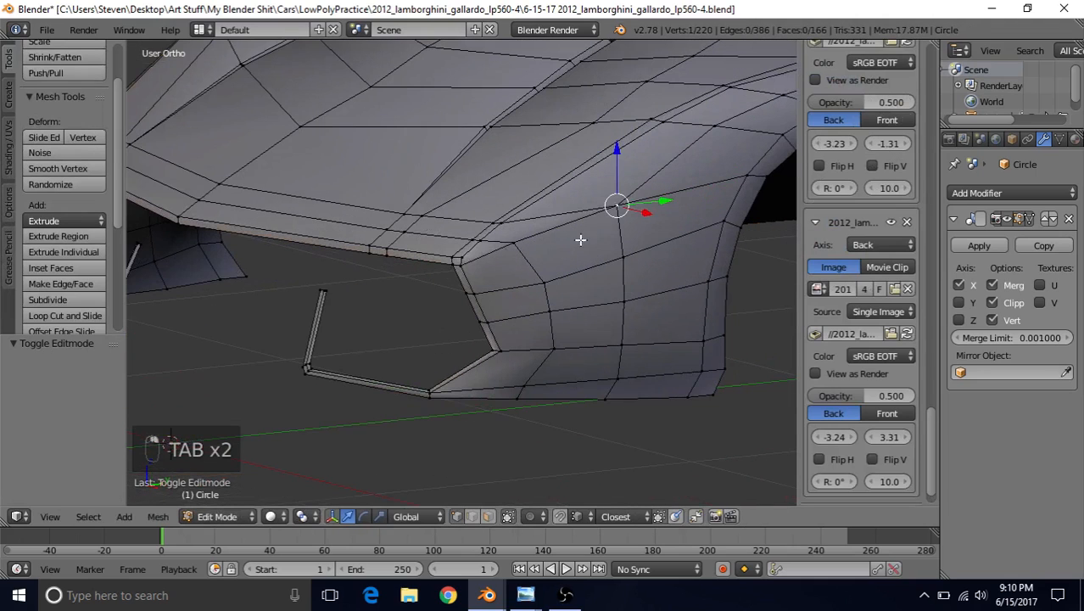
# Move the top vertex of the neighbouring column toward the wheel arch about 0.008 inward along X and check it against the front blueprint.
pyautogui.moveTo(625, 226); pyautogui.dragTo(673, 256, button='middle')
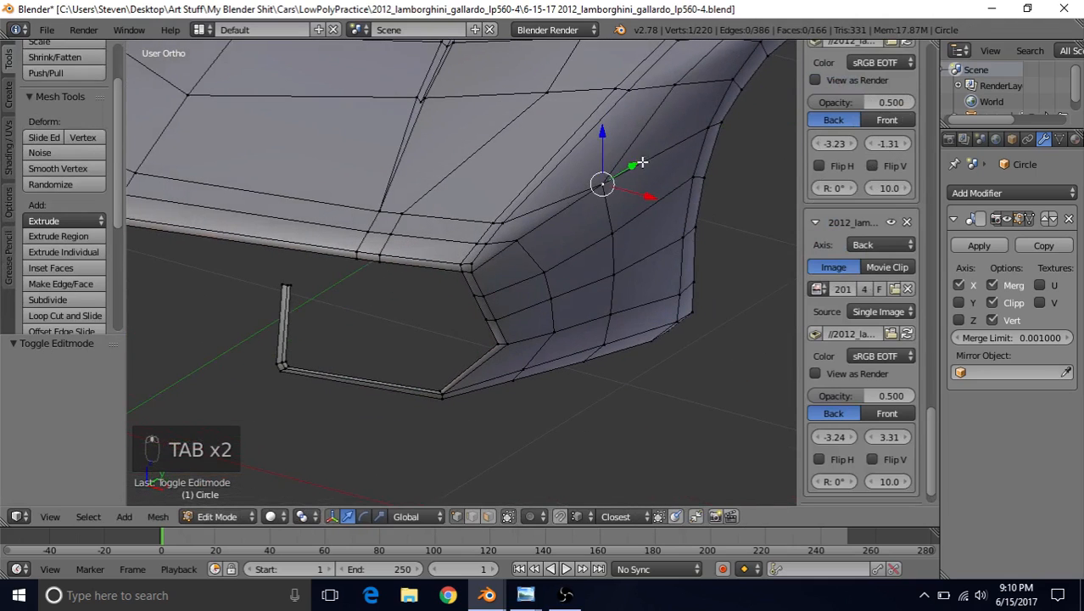
pyautogui.moveTo(626, 163); pyautogui.dragTo(624, 199)
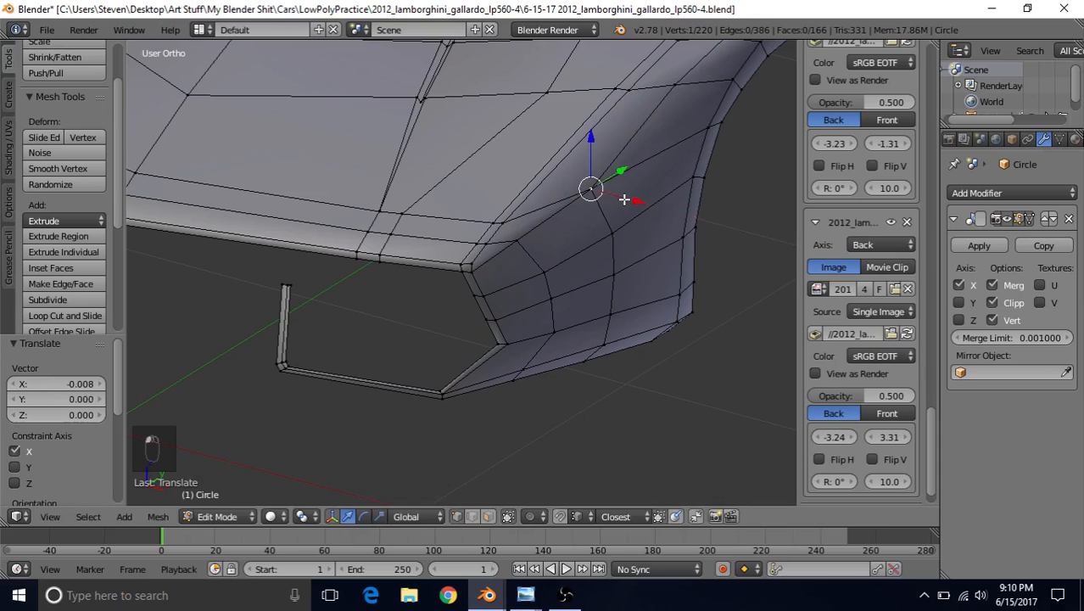
pyautogui.press('KP_1')
pyautogui.press('z')
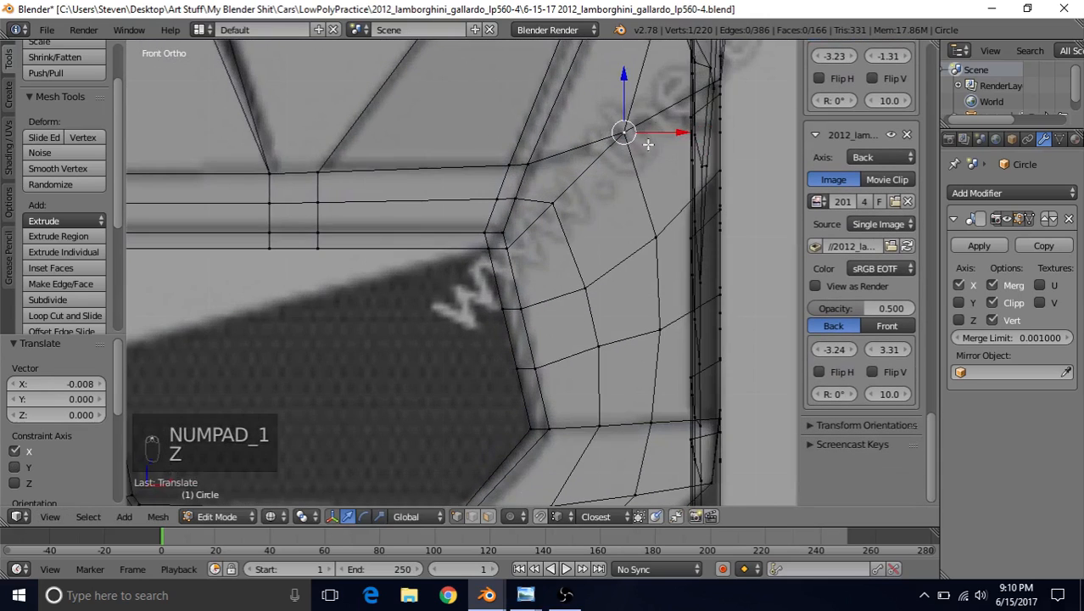
pyautogui.press('z')
pyautogui.press('Tab')
pyautogui.scroll(-3, 629, 235)
pyautogui.moveTo(629, 235)
pyautogui.mouseDown(button='middle')
pyautogui.moveTo(559, 222)
pyautogui.moveTo(465, 238)
pyautogui.moveTo(506, 278)
pyautogui.moveTo(490, 258)
pyautogui.moveTo(443, 249)
pyautogui.moveTo(548, 222)
pyautogui.mouseUp(button='middle')
pyautogui.press('Tab')
# Fine-tune the upper vertices of the bumper corner along X and inspect the smoothed surface in Object Mode.
pyautogui.moveTo(628, 236); pyautogui.dragTo(606, 264)
pyautogui.moveTo(502, 259); pyautogui.dragTo(576, 264, button='middle')
pyautogui.moveTo(576, 261); pyautogui.dragTo(581, 268)
pyautogui.press('Tab')
pyautogui.scroll(-4, 581, 268)
pyautogui.moveTo(581, 268); pyautogui.dragTo(546, 205, button='middle')
pyautogui.scroll(-3, 494, 283)
pyautogui.moveTo(494, 282); pyautogui.dragTo(525, 225, button='middle')
pyautogui.scroll(4, 469, 289)
pyautogui.press('Tab')
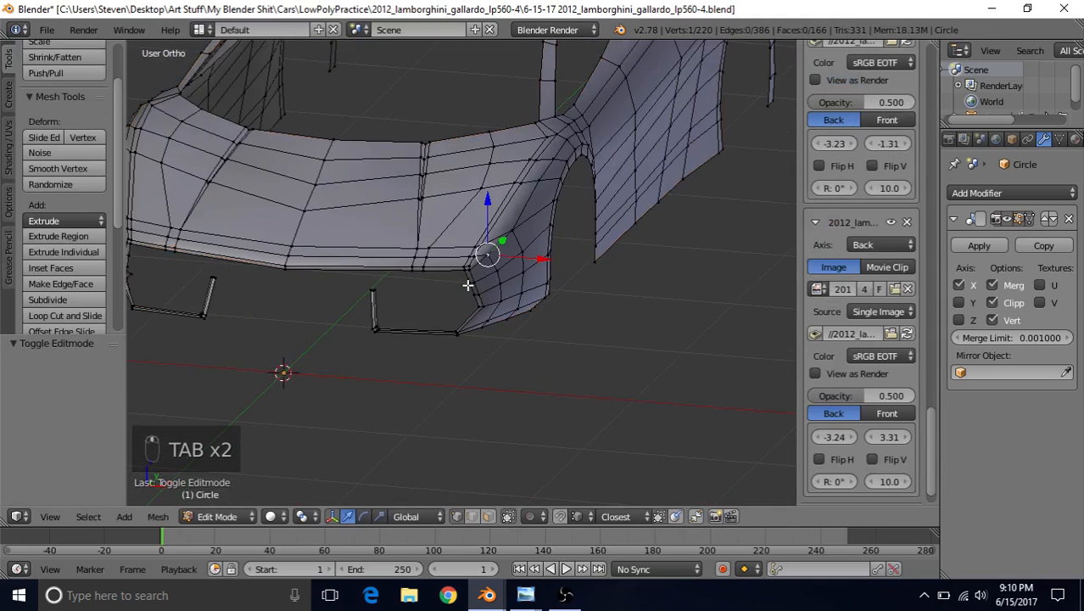
# Return the car body to Object Mode and save the Blender file.
pyautogui.scroll(3, 468, 285)
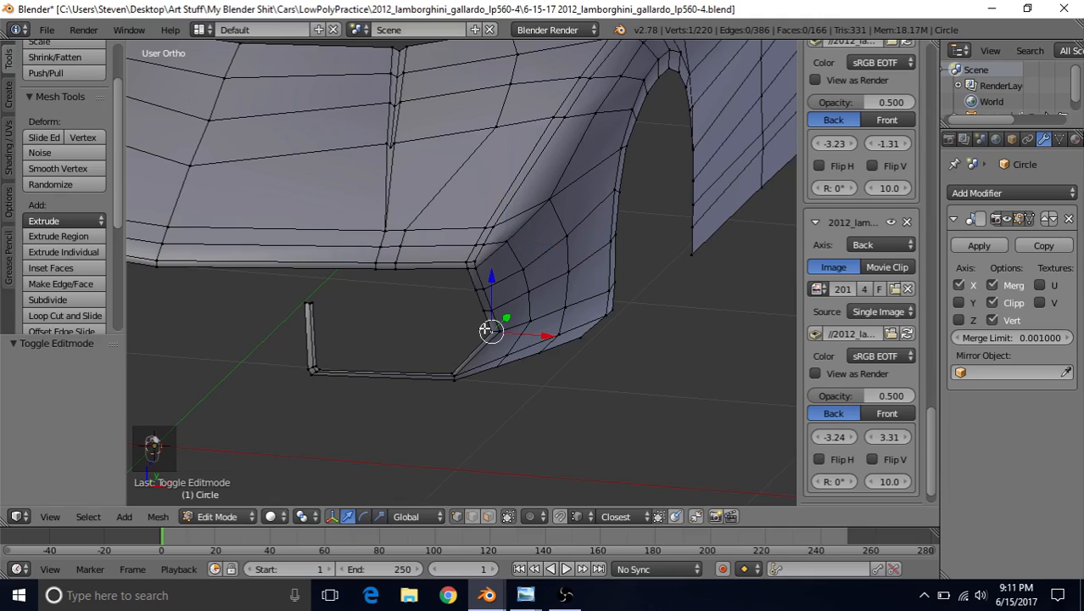
pyautogui.press('Tab')
pyautogui.scroll(-2, 479, 280)
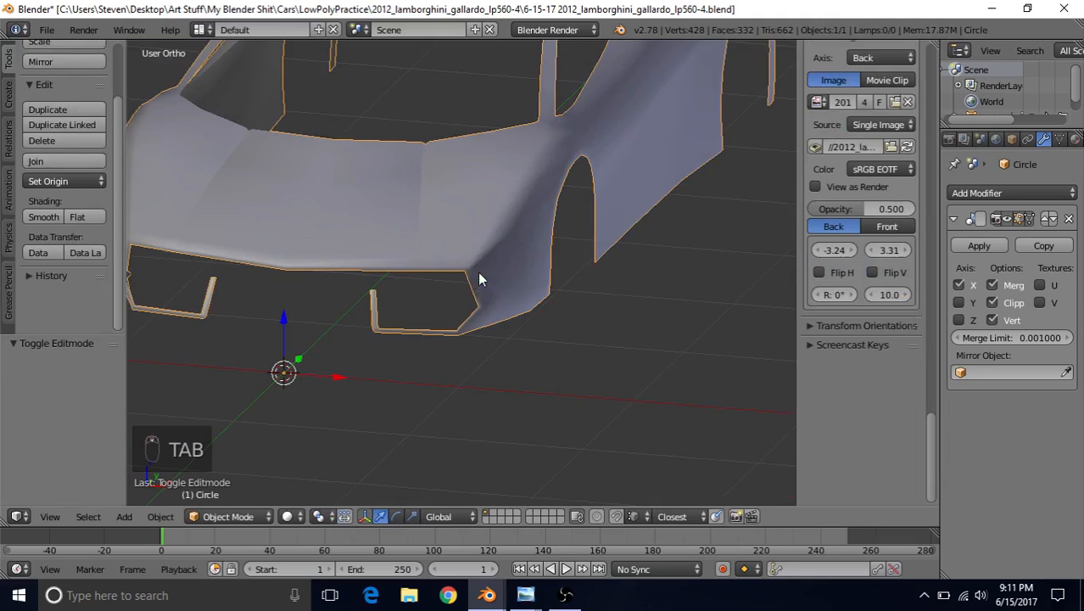
pyautogui.click(46, 31)
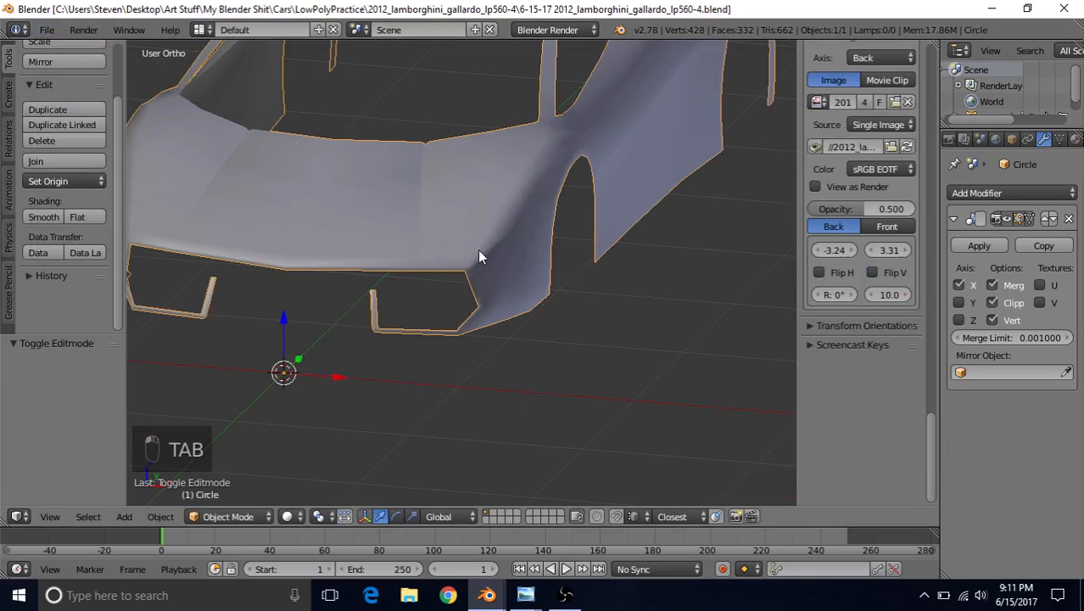